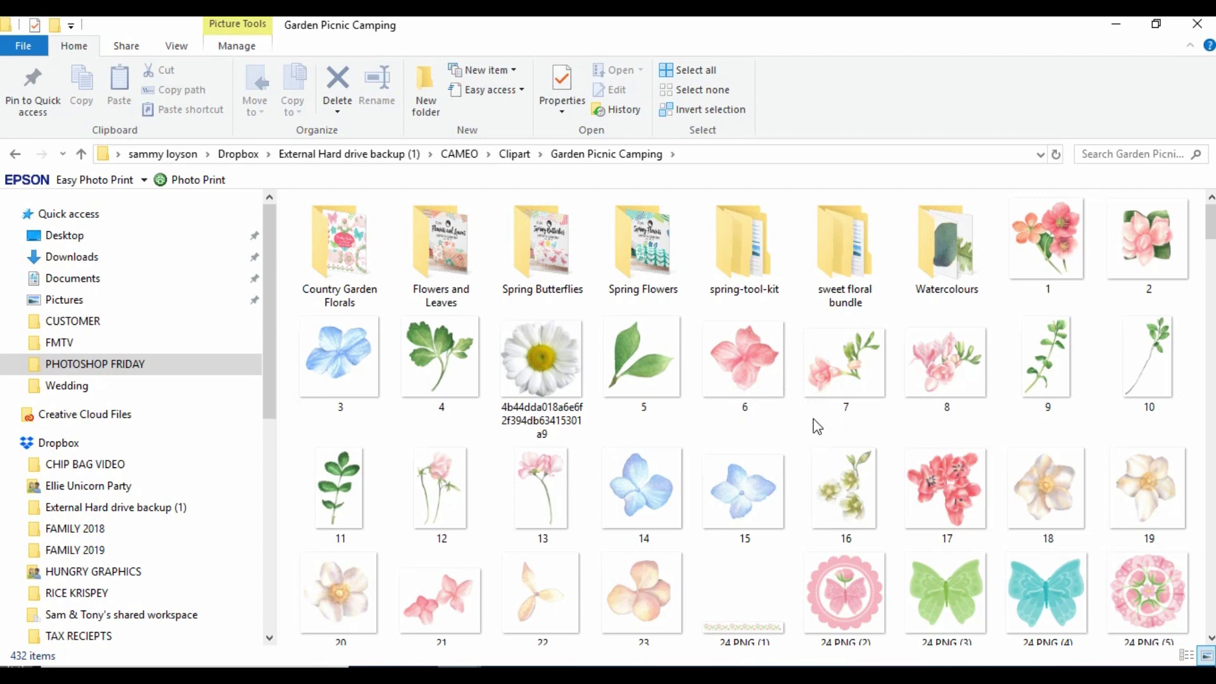
Select the Spring Tool Kit-21, Kit-29, Kit-33 and Kit-19 images in the Garden Picnic Camping folder.
{"action": "scroll", "coordinate": [698, 421], "scroll_direction": "down", "scroll_amount": 15}
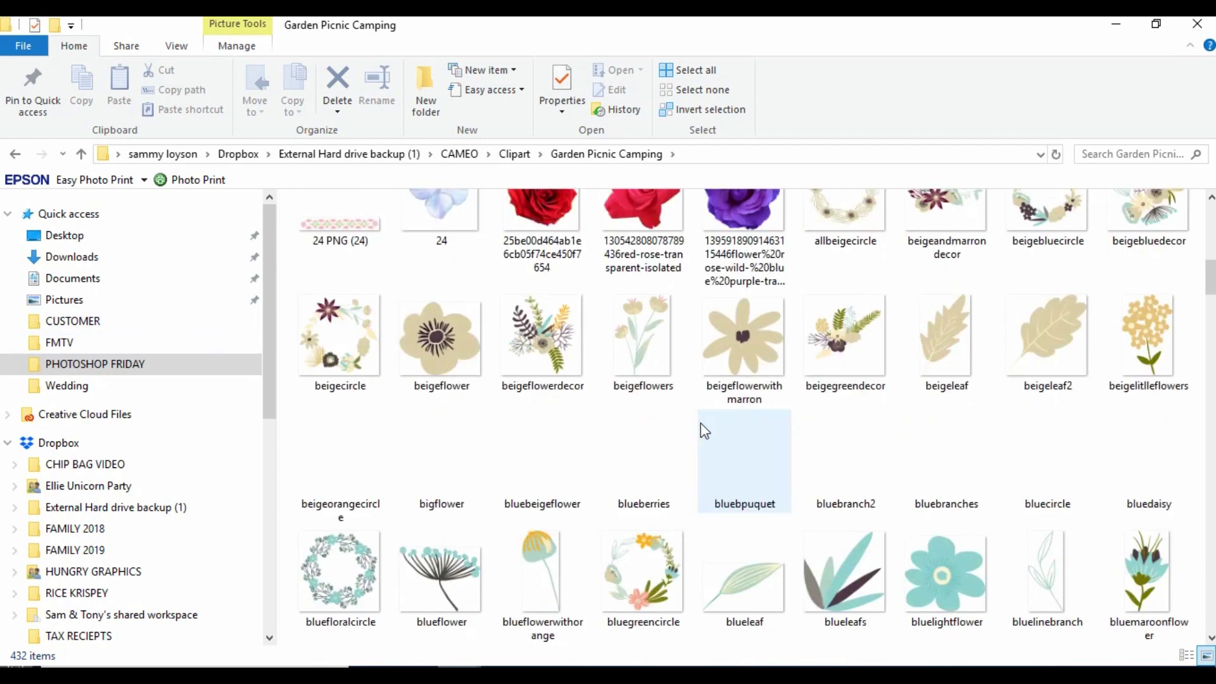
{"action": "scroll", "coordinate": [867, 384], "scroll_direction": "down", "scroll_amount": 15}
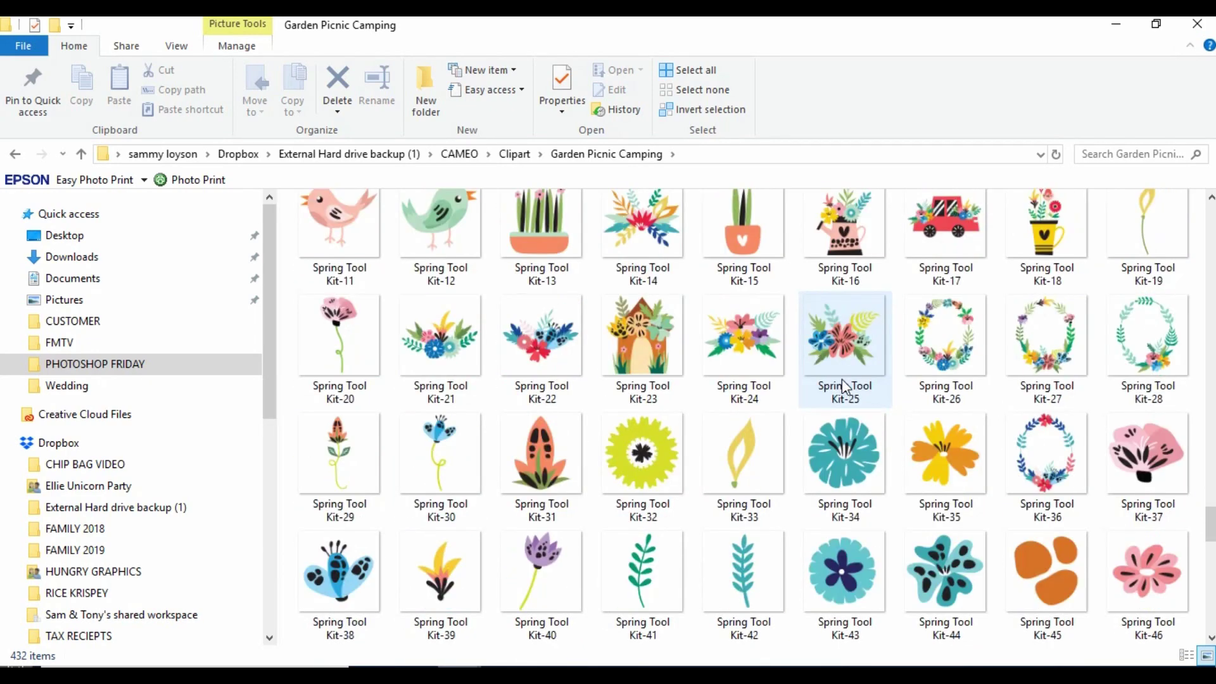
{"action": "scroll", "coordinate": [842, 379], "scroll_direction": "up", "scroll_amount": 2}
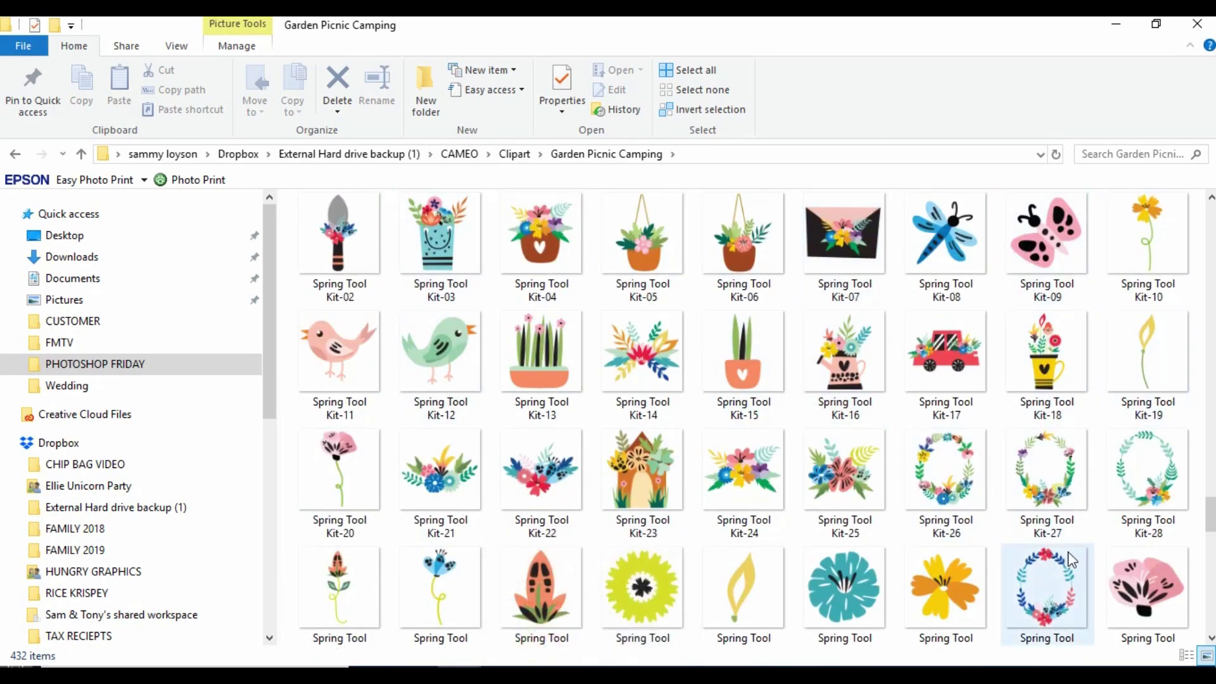
{"action": "mouse_move", "coordinate": [1047, 505]}
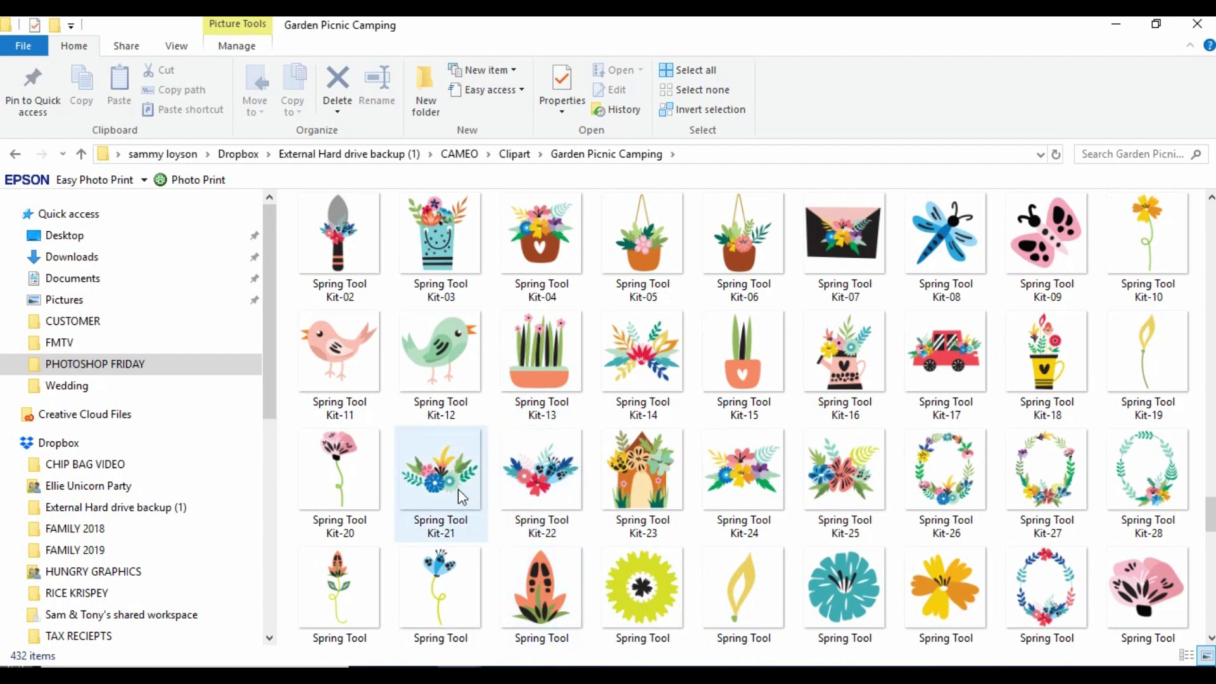
{"action": "left_click", "coordinate": [446, 451]}
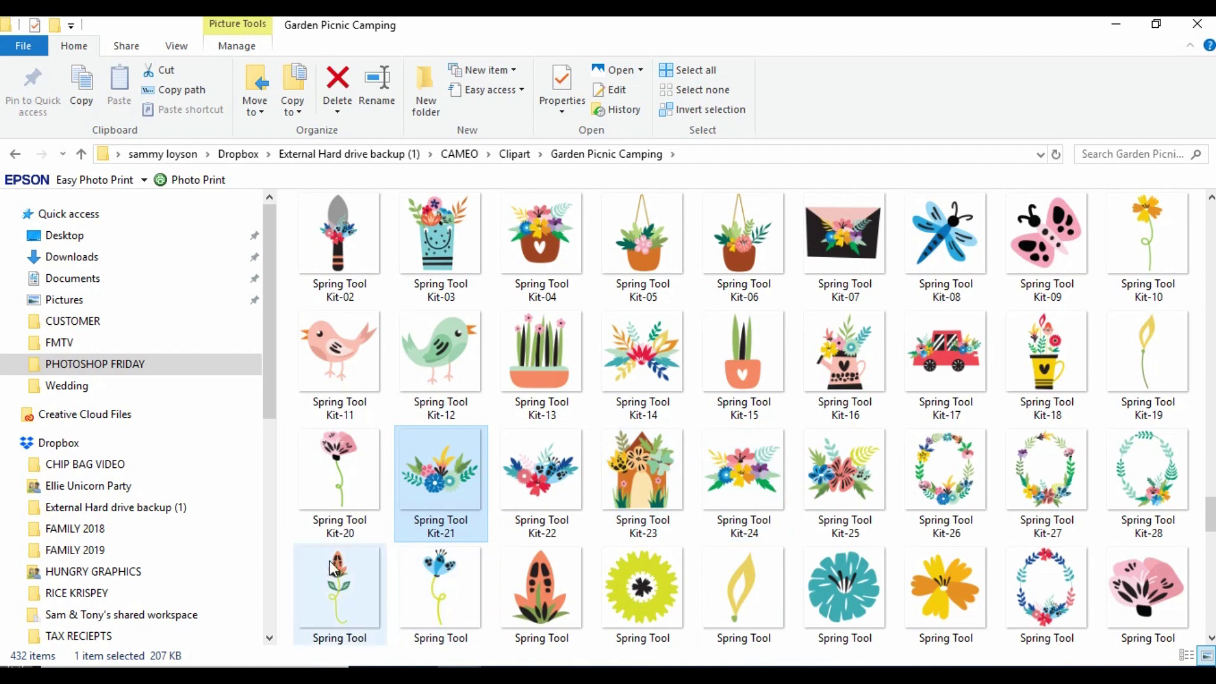
{"action": "left_click", "coordinate": [329, 578], "text": "ctrl"}
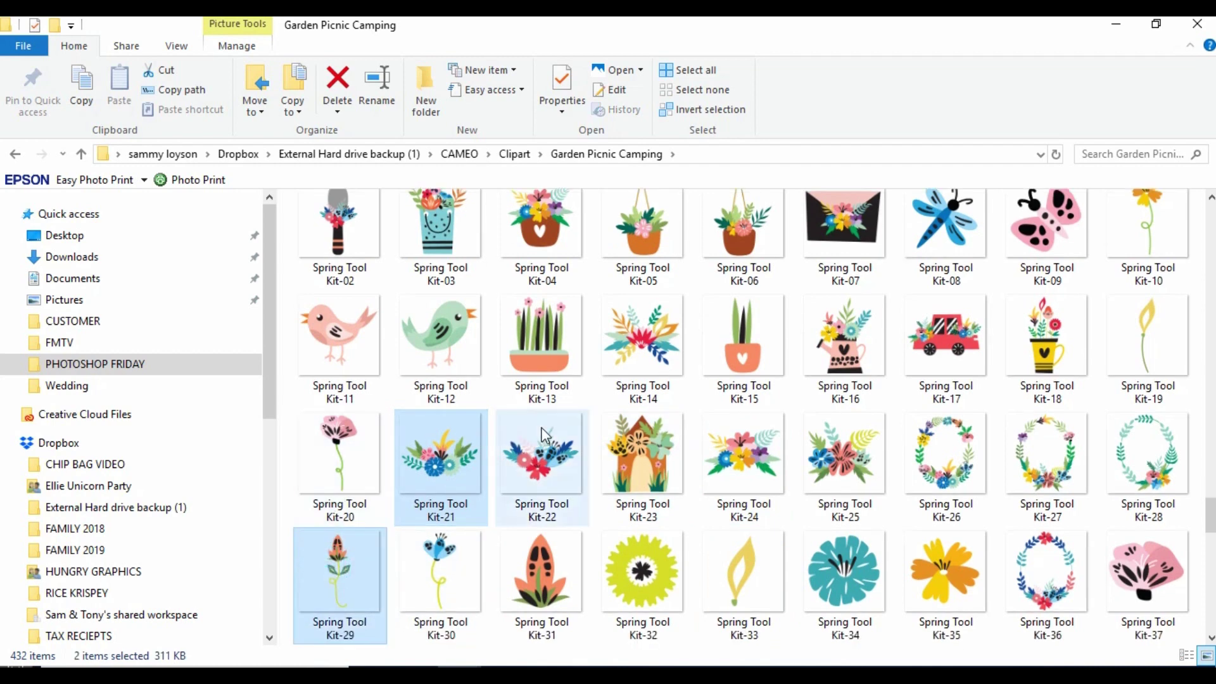
{"action": "left_click", "coordinate": [764, 580], "text": "ctrl"}
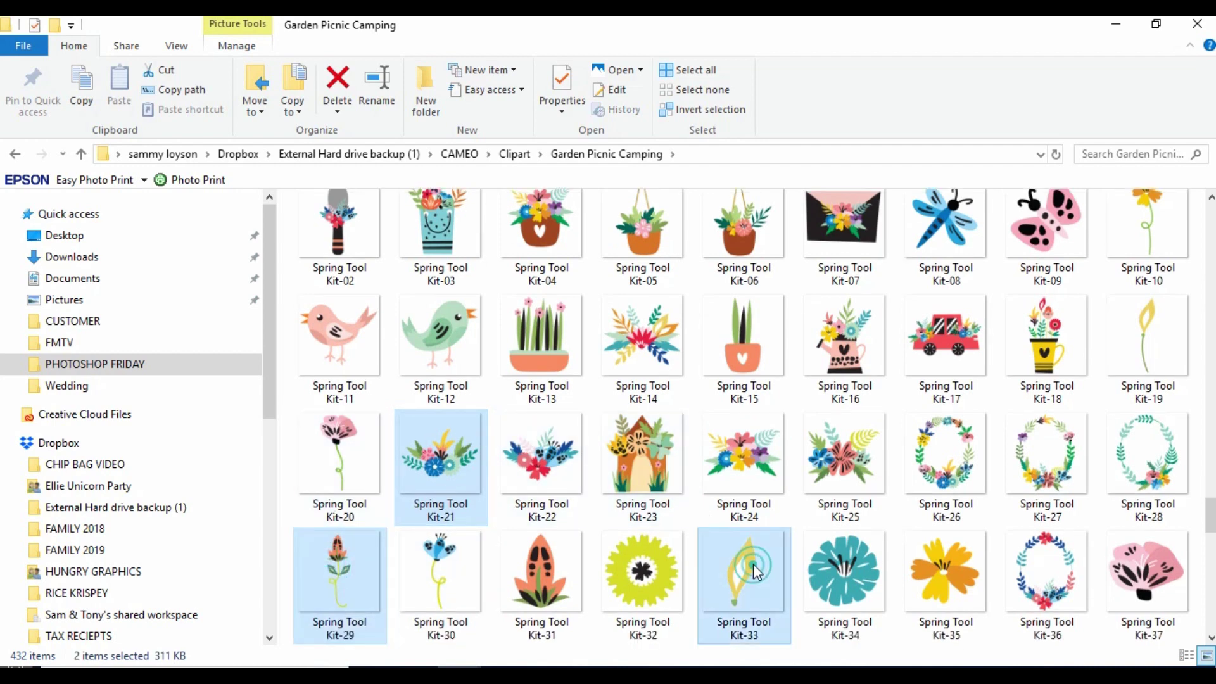
{"action": "left_click", "coordinate": [1146, 316], "text": "ctrl"}
{"action": "scroll", "coordinate": [1145, 316], "scroll_direction": "up", "scroll_amount": 2}
{"action": "scroll", "coordinate": [1180, 451], "scroll_direction": "down", "scroll_amount": 2}
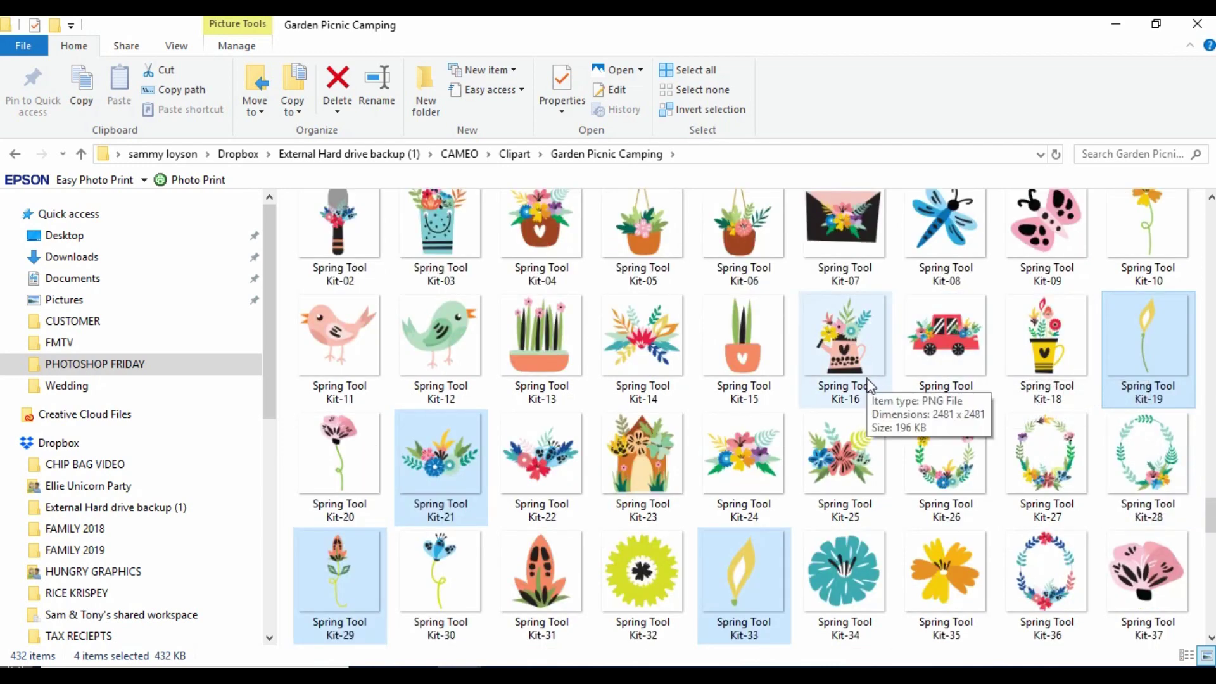
Add the leafy branch images Spring Tool Kit-47 and Spring Tool Kit-58 to the selected files.
{"action": "scroll", "coordinate": [876, 355], "scroll_direction": "down", "scroll_amount": 3}
{"action": "scroll", "coordinate": [865, 305], "scroll_direction": "down", "scroll_amount": 3}
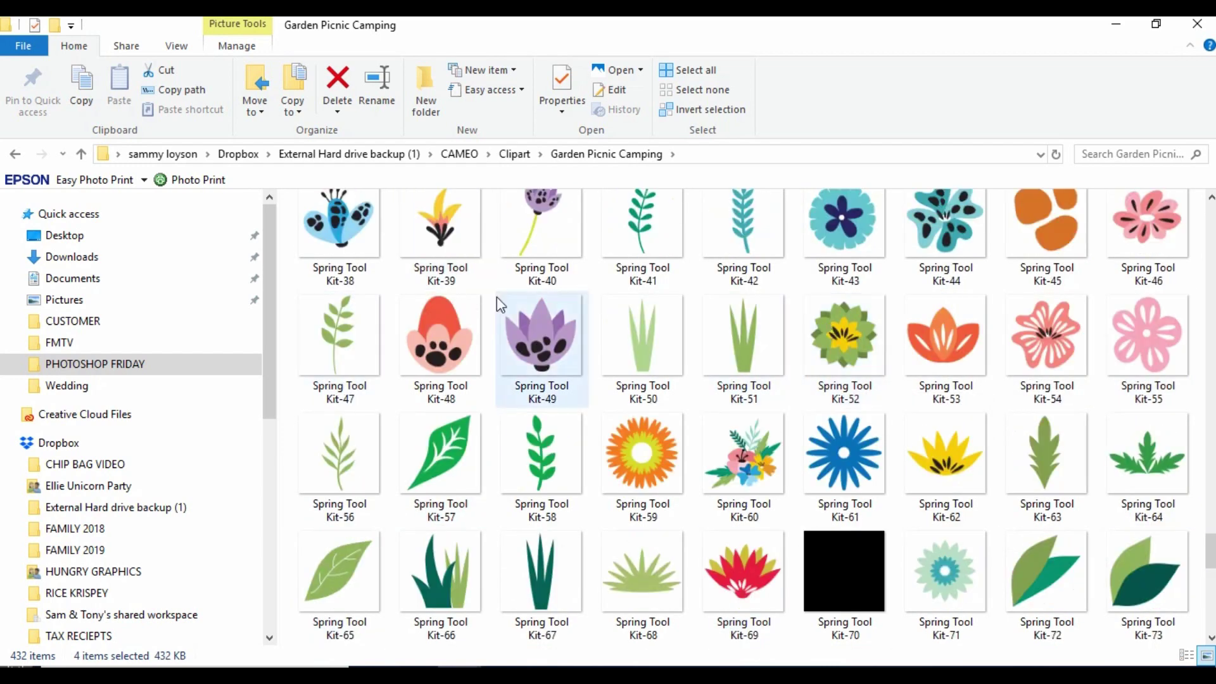
{"action": "left_click", "coordinate": [340, 349], "text": "ctrl"}
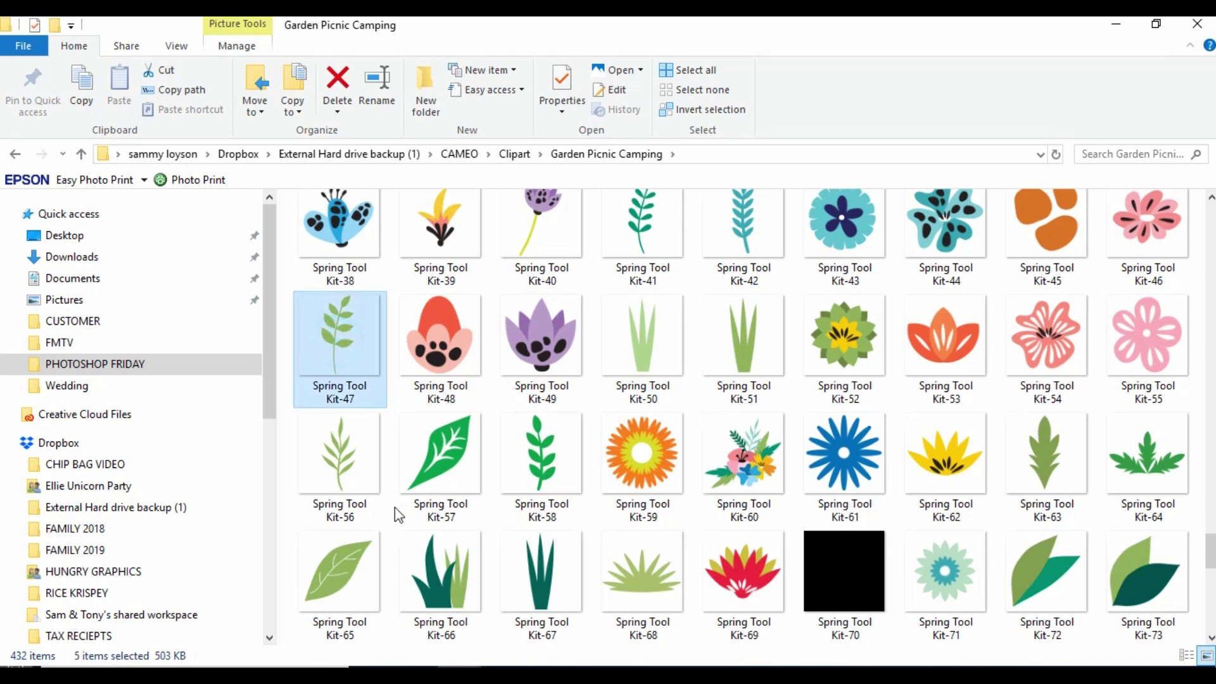
{"action": "left_click", "coordinate": [535, 443], "text": "ctrl"}
{"action": "scroll", "coordinate": [961, 527], "scroll_direction": "down", "scroll_amount": 3}
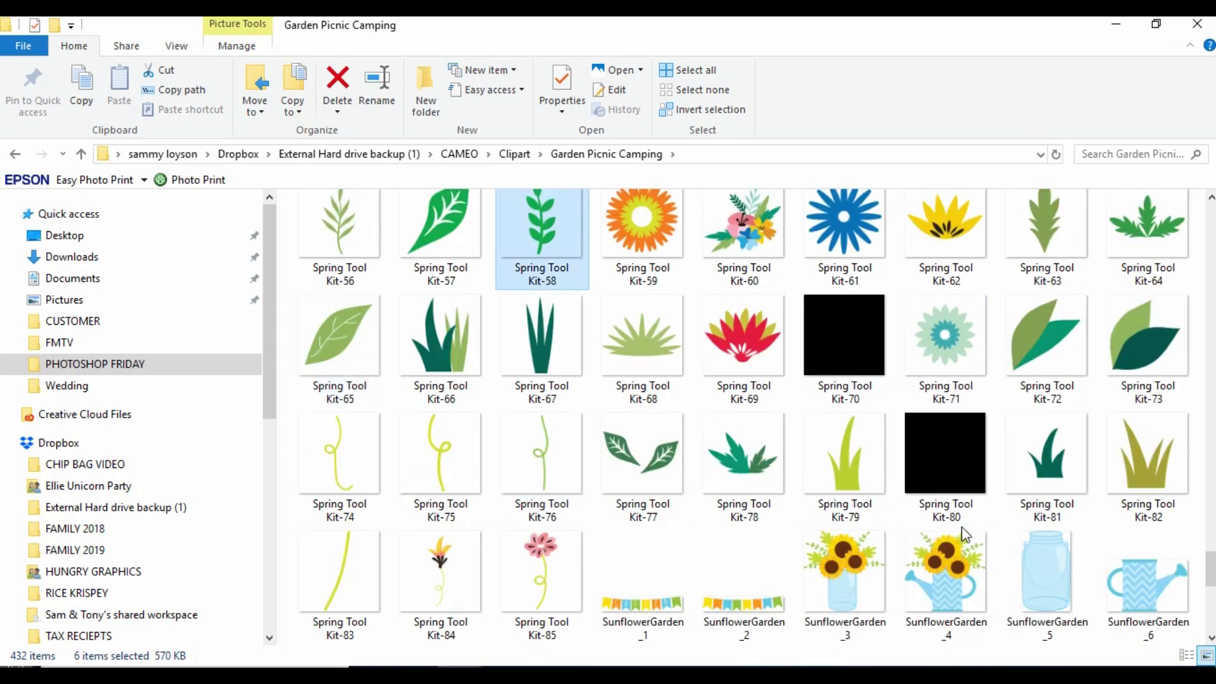
Place the six selected Spring Tool Kit images into the Untitled-1 document in Photoshop, each at its original size.
{"action": "scroll", "coordinate": [961, 526], "scroll_direction": "down", "scroll_amount": 3}
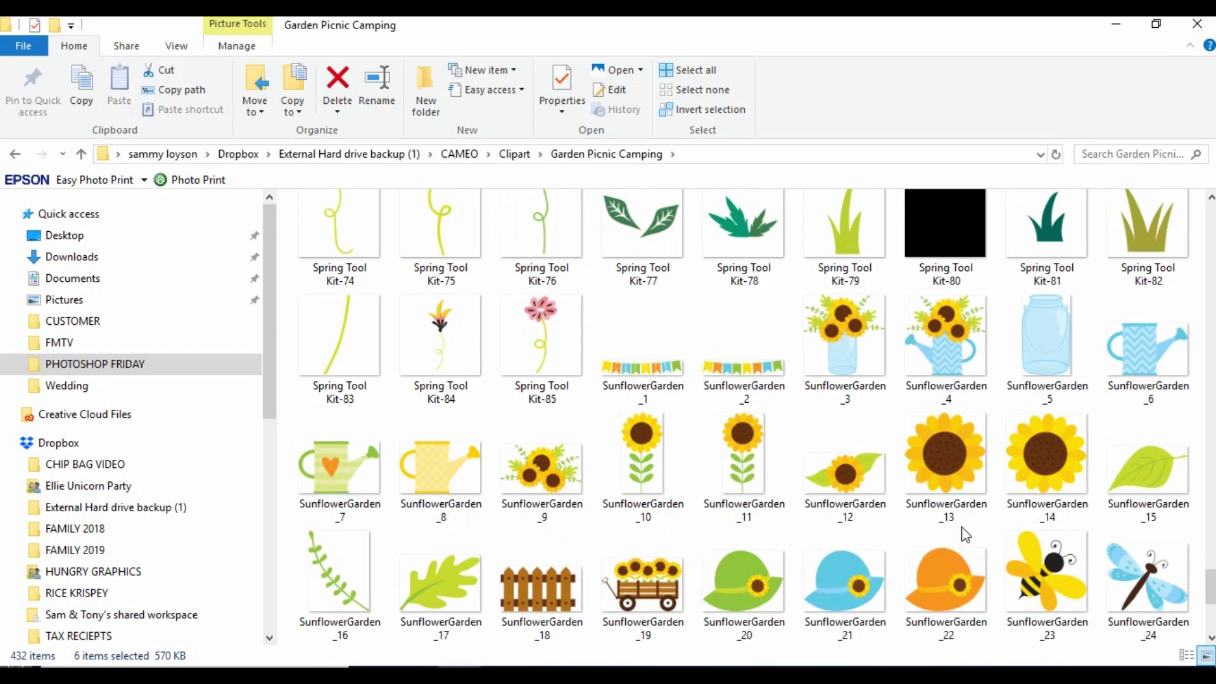
{"action": "scroll", "coordinate": [961, 532], "scroll_direction": "down", "scroll_amount": 3}
{"action": "scroll", "coordinate": [961, 532], "scroll_direction": "up", "scroll_amount": 15}
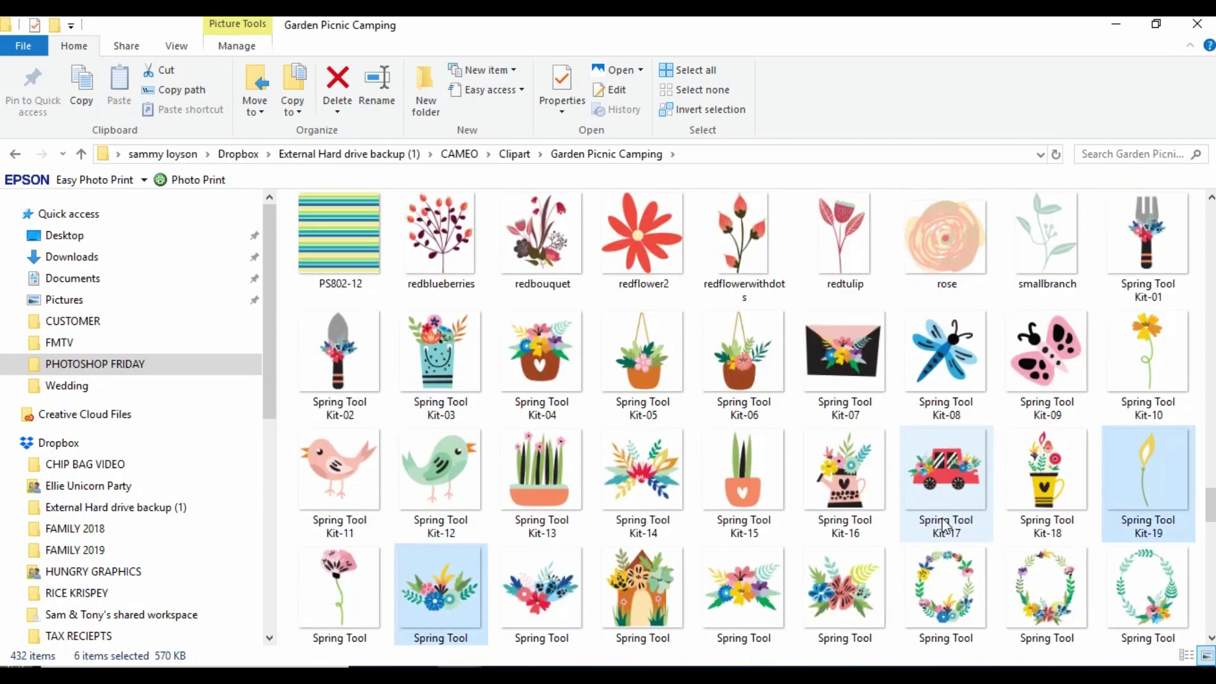
{"action": "scroll", "coordinate": [950, 526], "scroll_direction": "down", "scroll_amount": 2}
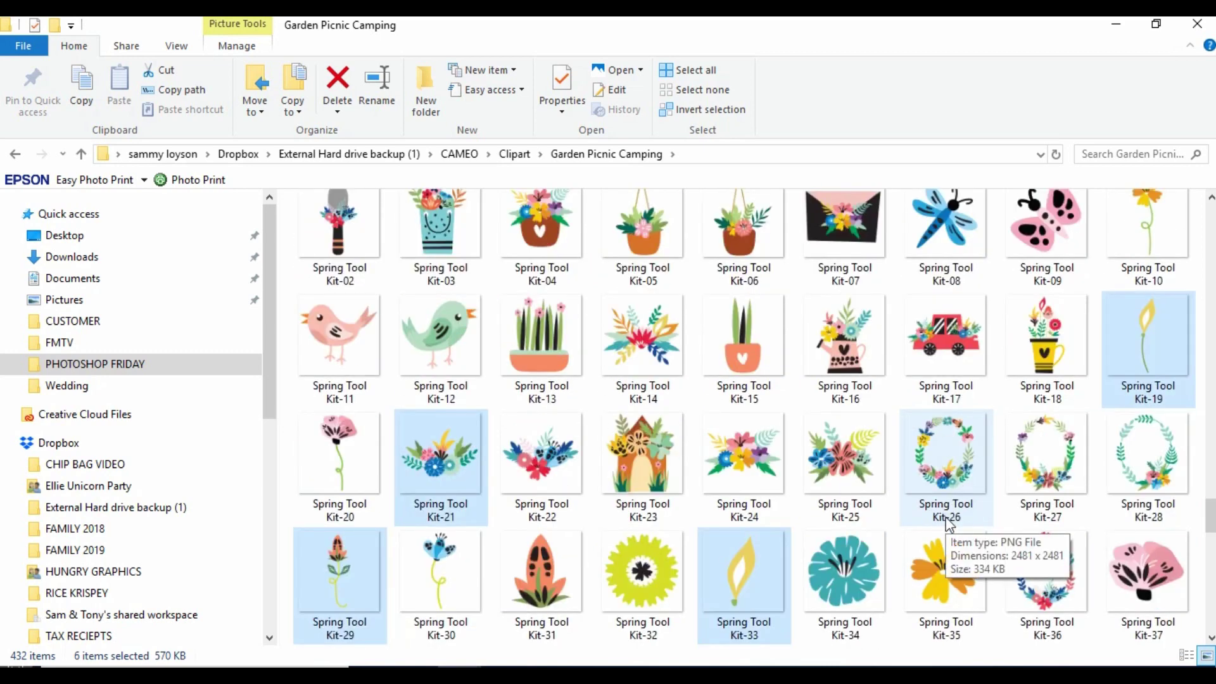
{"action": "scroll", "coordinate": [747, 359], "scroll_direction": "down", "scroll_amount": 3}
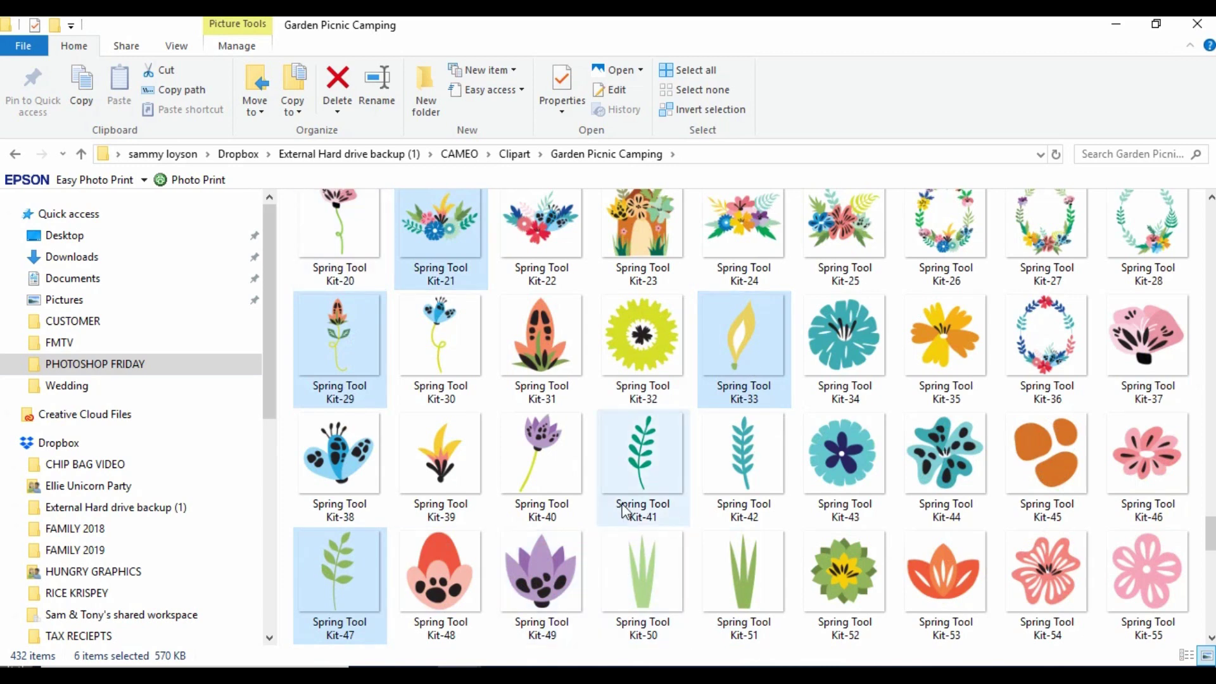
{"action": "left_click_drag", "start_coordinate": [342, 335], "coordinate": [547, 608]}
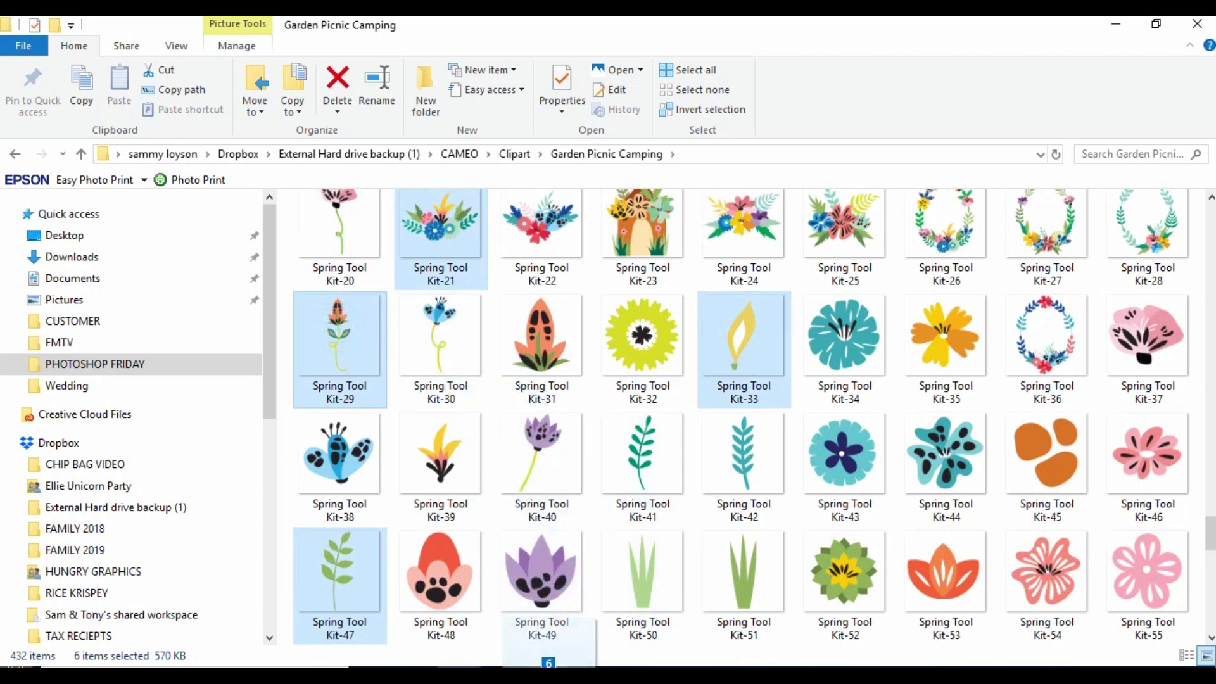
{"action": "left_click_drag", "start_coordinate": [549, 662], "coordinate": [578, 489]}
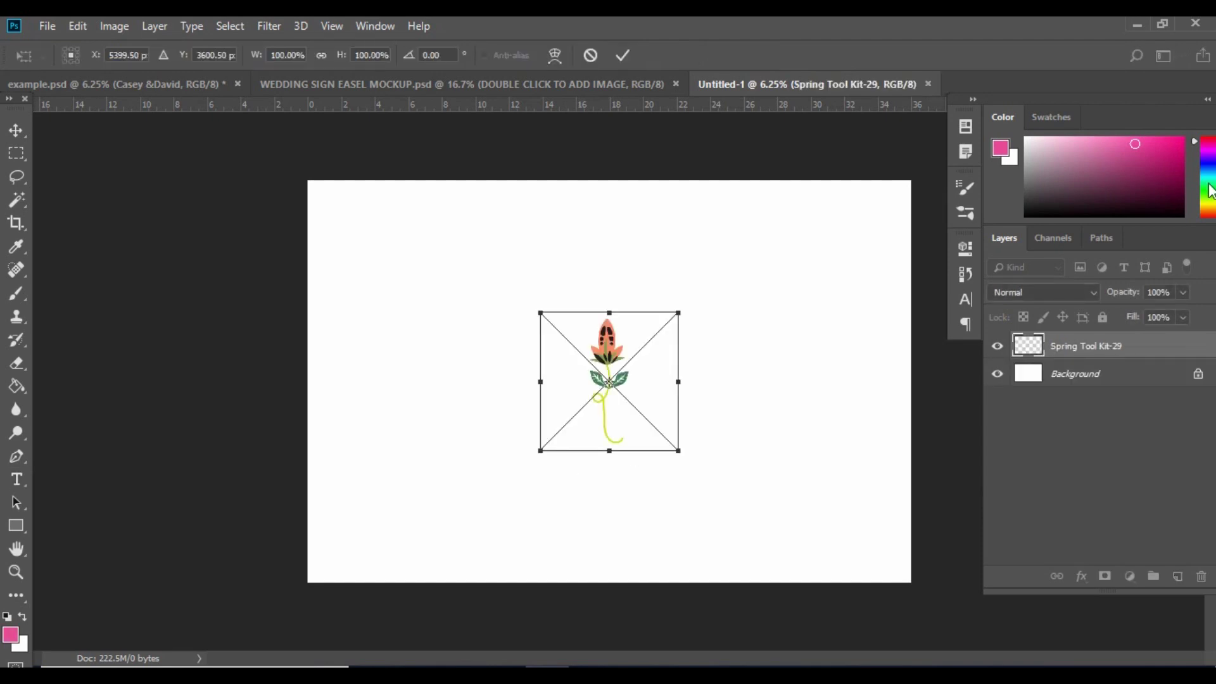
{"action": "key", "text": "Return"}
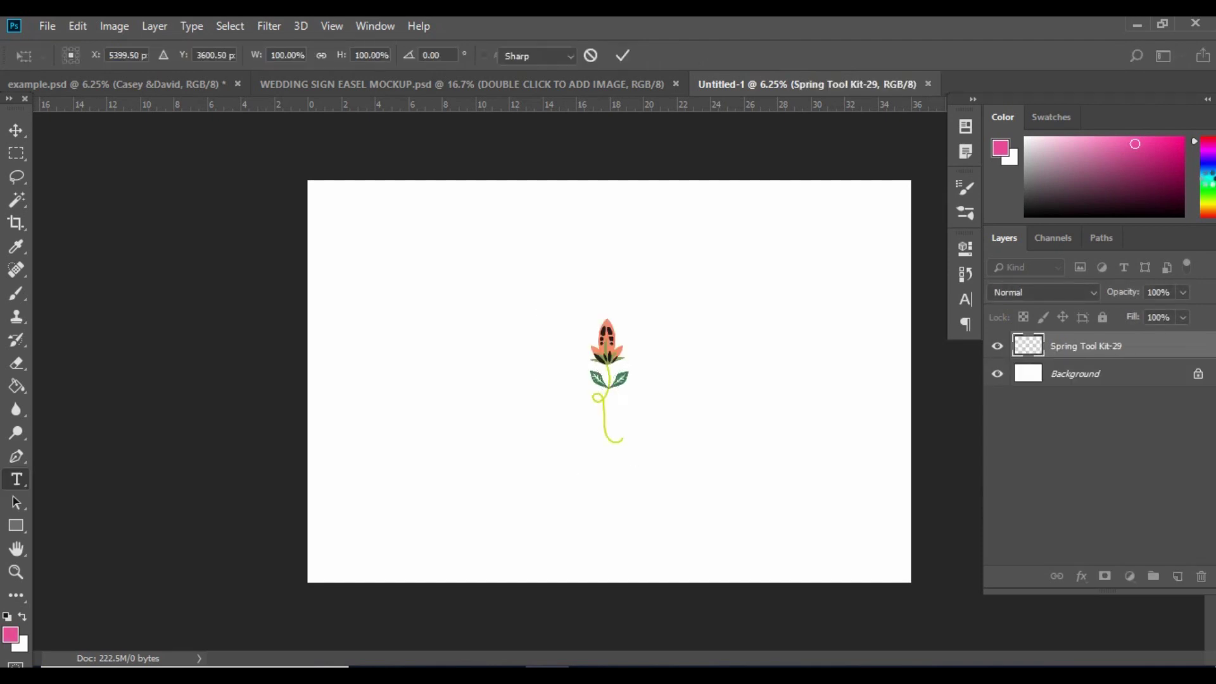
{"action": "key", "text": "Return"}
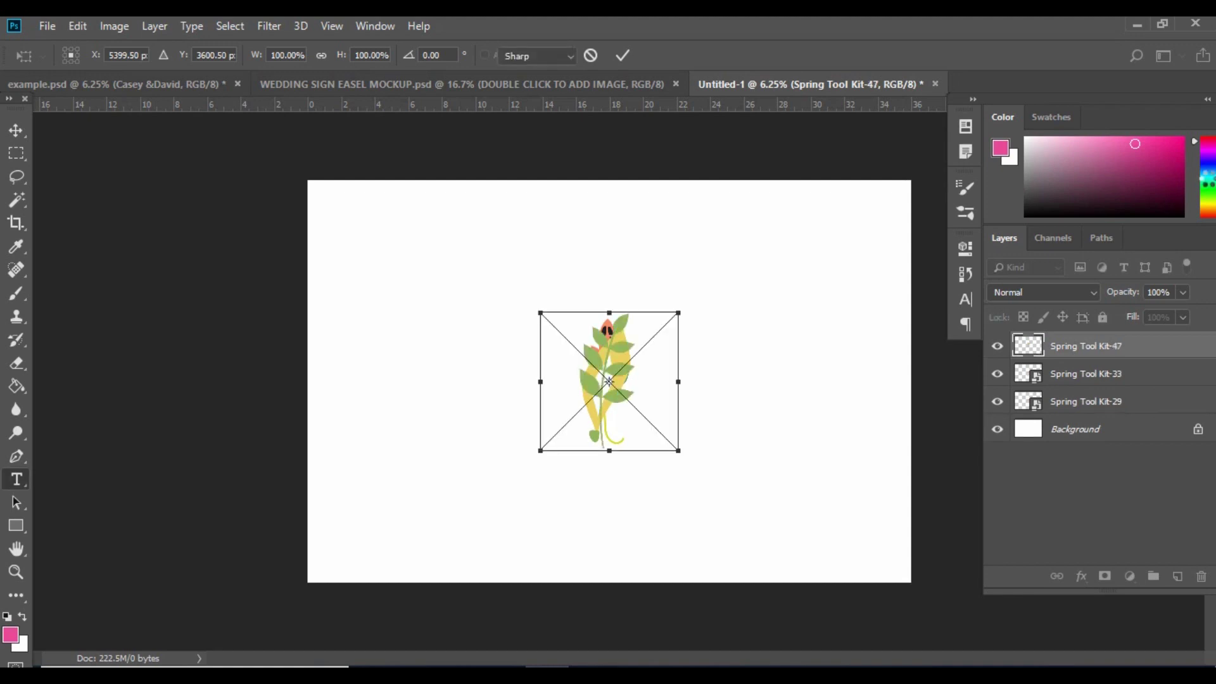
{"action": "key", "text": "Return"}
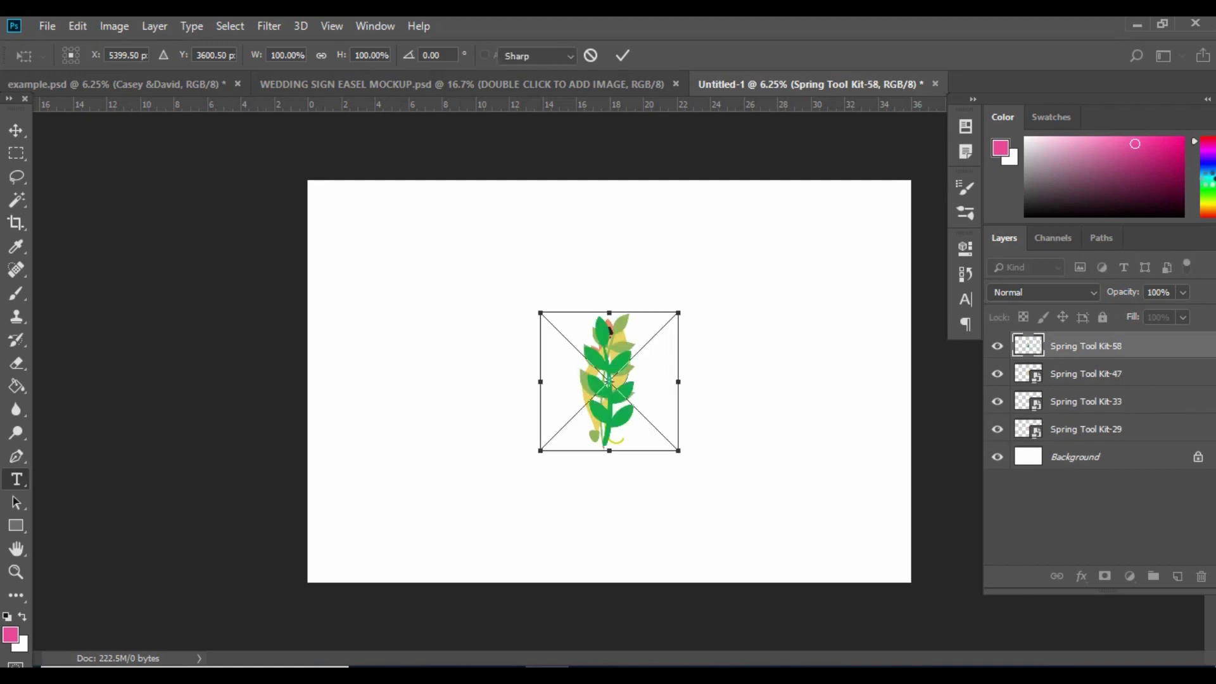
{"action": "key", "text": "Return"}
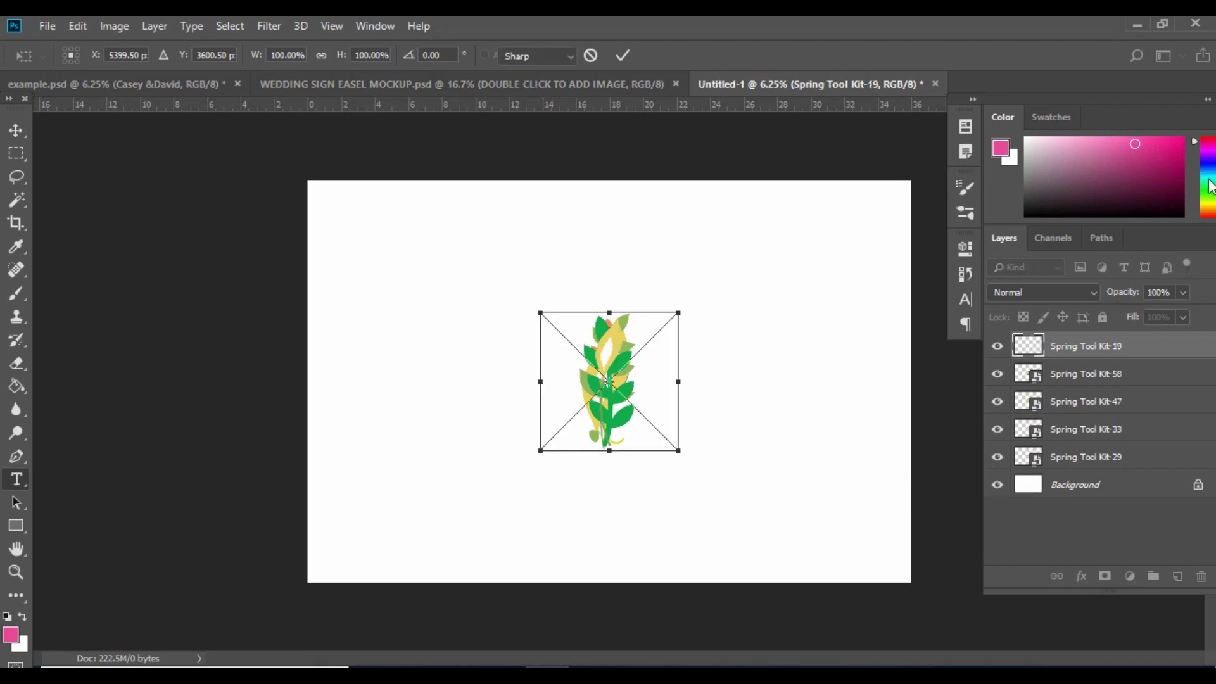
{"action": "key", "text": "Return"}
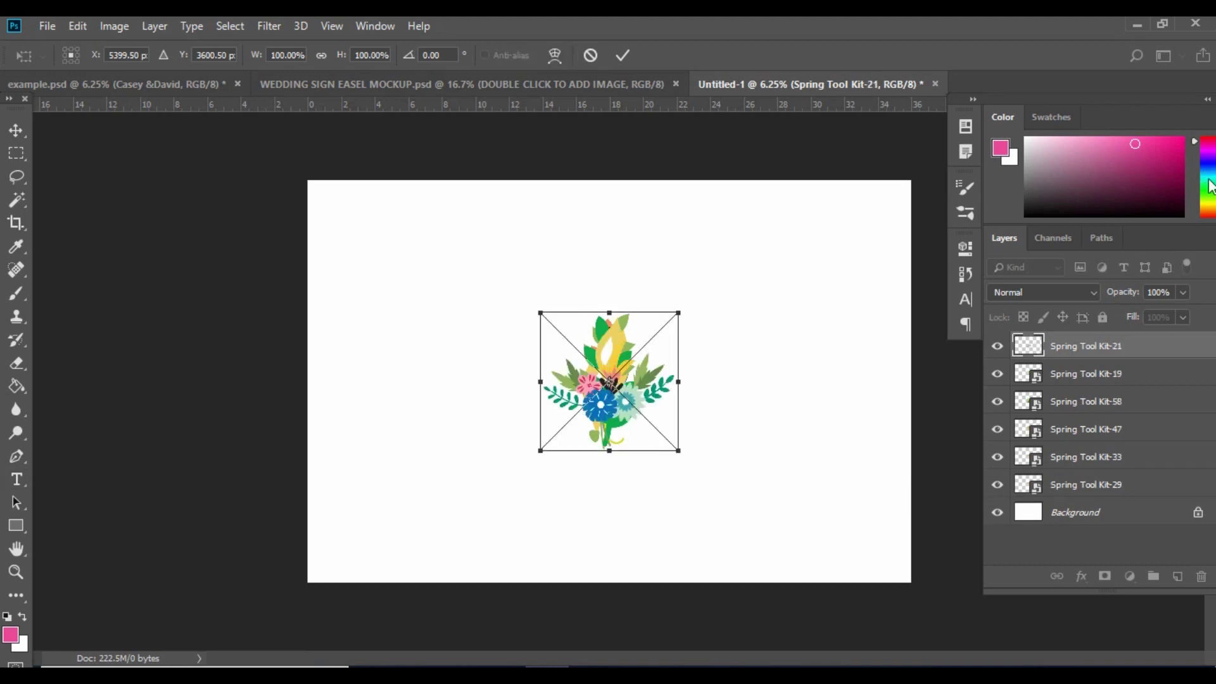
{"action": "key", "text": "Return"}
Spread the overlapping placed flowers and leaves apart across the canvas with the Move tool.
{"action": "key", "text": "t"}
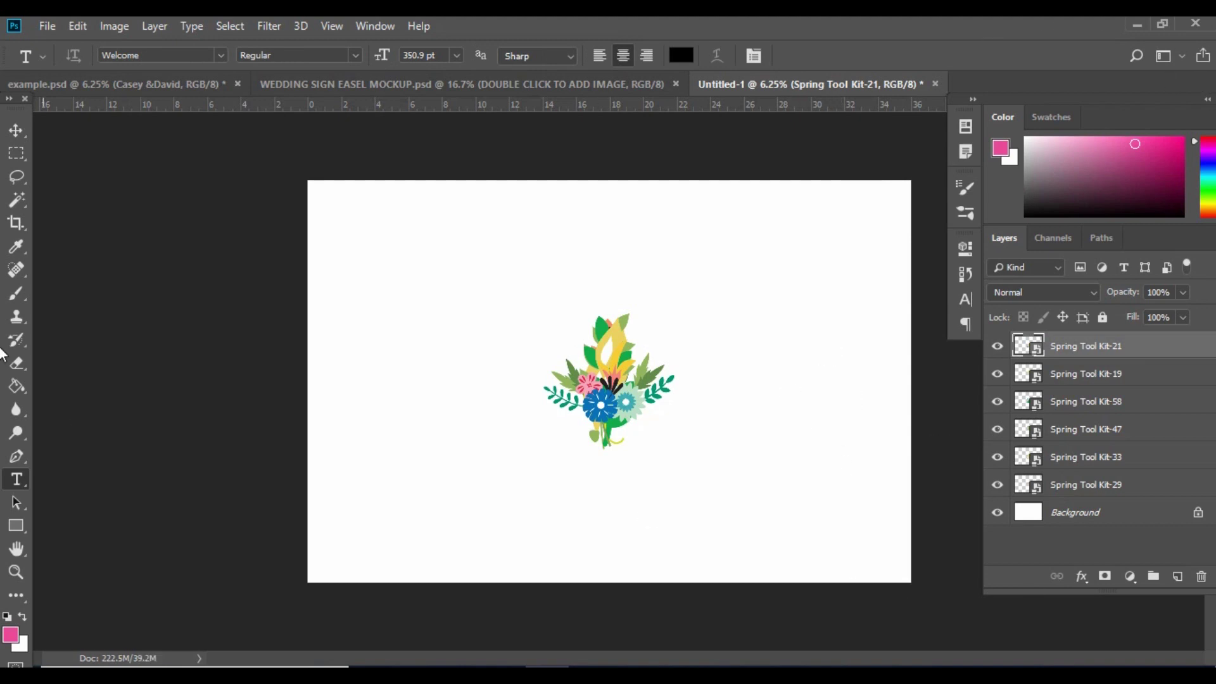
{"action": "left_click", "coordinate": [16, 130]}
{"action": "left_click_drag", "start_coordinate": [599, 417], "coordinate": [487, 461]}
{"action": "left_click_drag", "start_coordinate": [618, 344], "coordinate": [769, 279]}
{"action": "left_click_drag", "start_coordinate": [619, 384], "coordinate": [460, 334]}
{"action": "left_click_drag", "start_coordinate": [615, 354], "coordinate": [584, 418]}
Switch to the Garden Picnic Camping folder and place the Spring Tool Kit-22 bouquet into the Untitled-1 document in Photoshop.
{"action": "mouse_move", "coordinate": [465, 676]}
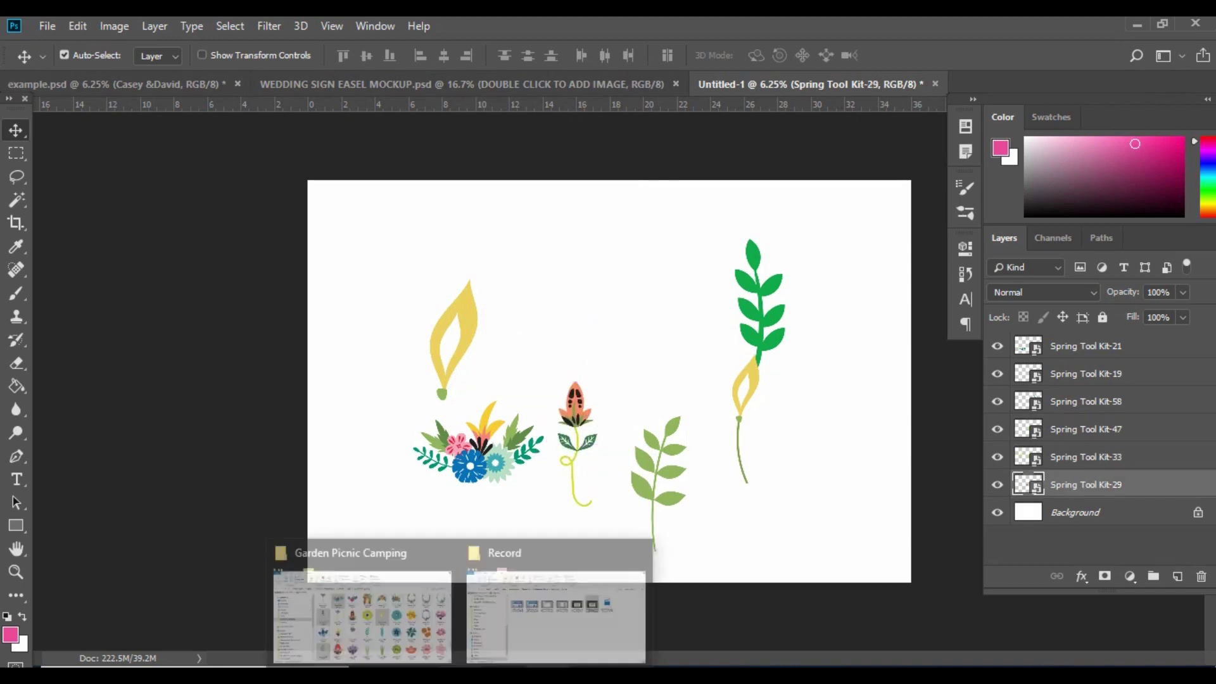
{"action": "left_click", "coordinate": [373, 619]}
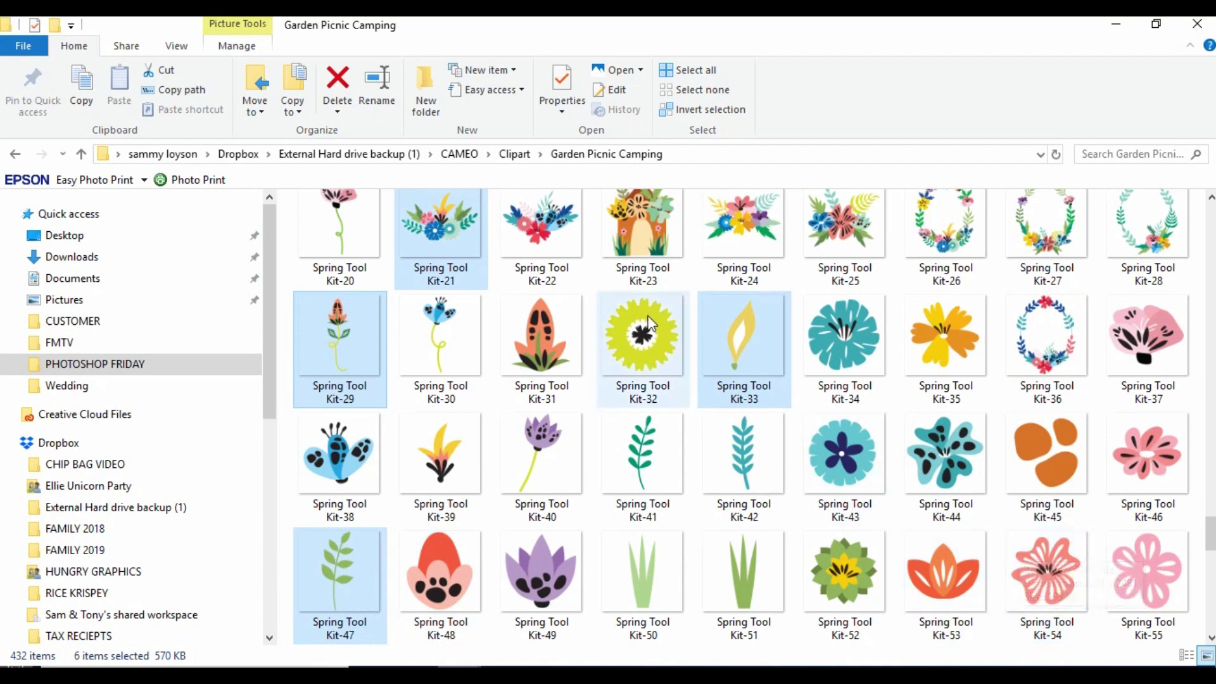
{"action": "left_click", "coordinate": [566, 273], "text": "ctrl"}
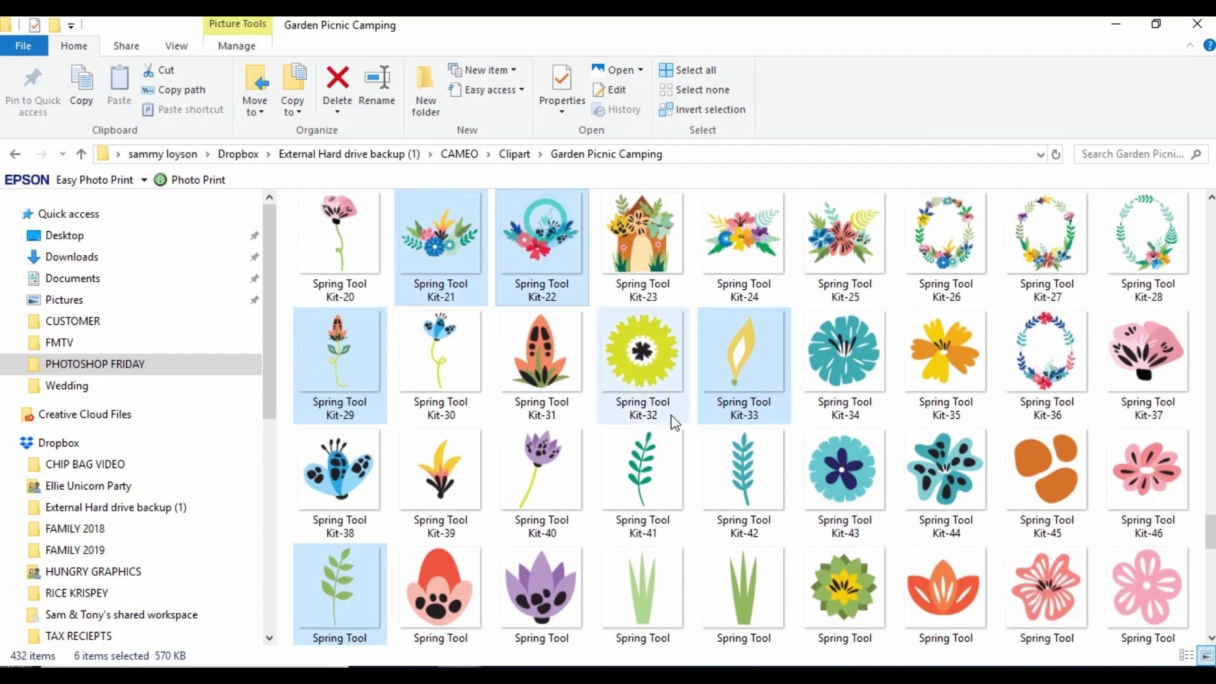
{"action": "left_click", "coordinate": [542, 338]}
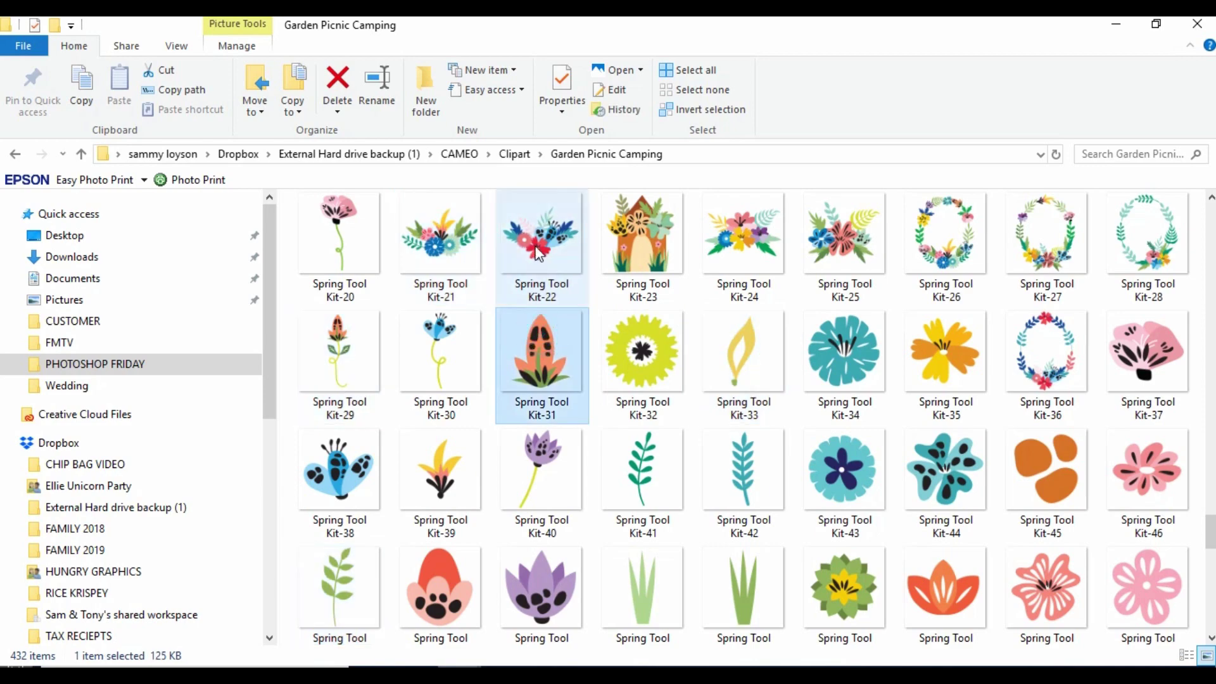
{"action": "left_click_drag", "start_coordinate": [537, 252], "coordinate": [618, 521]}
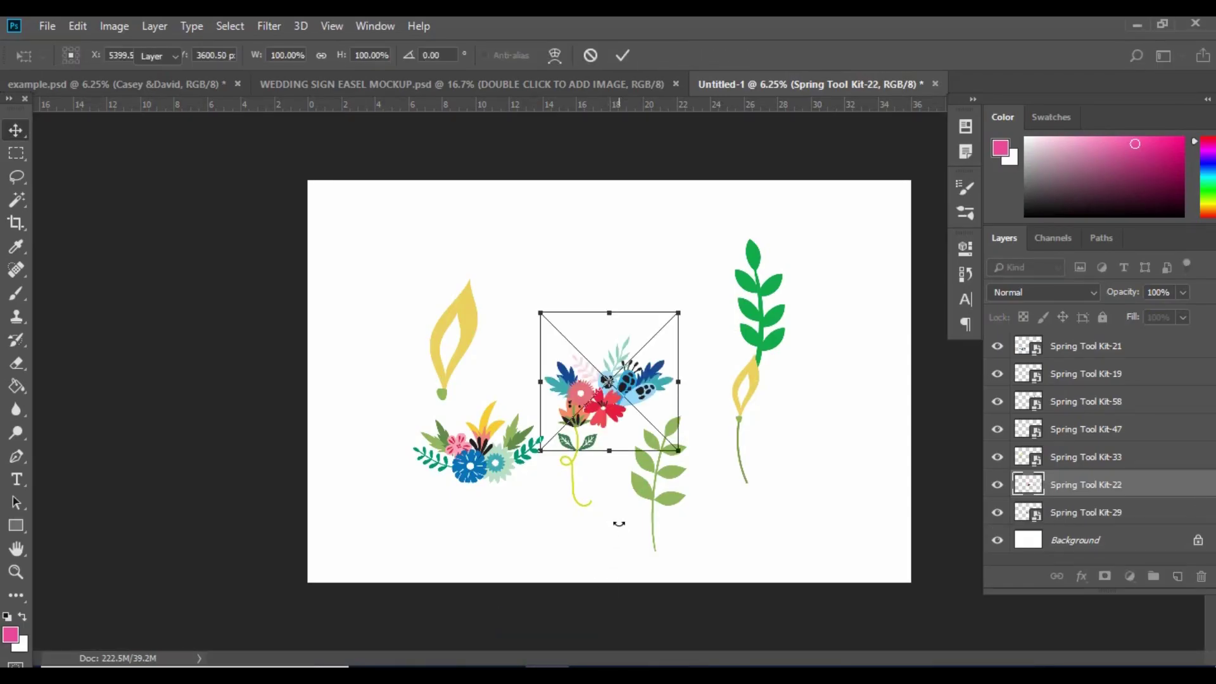
{"action": "key", "text": "Return"}
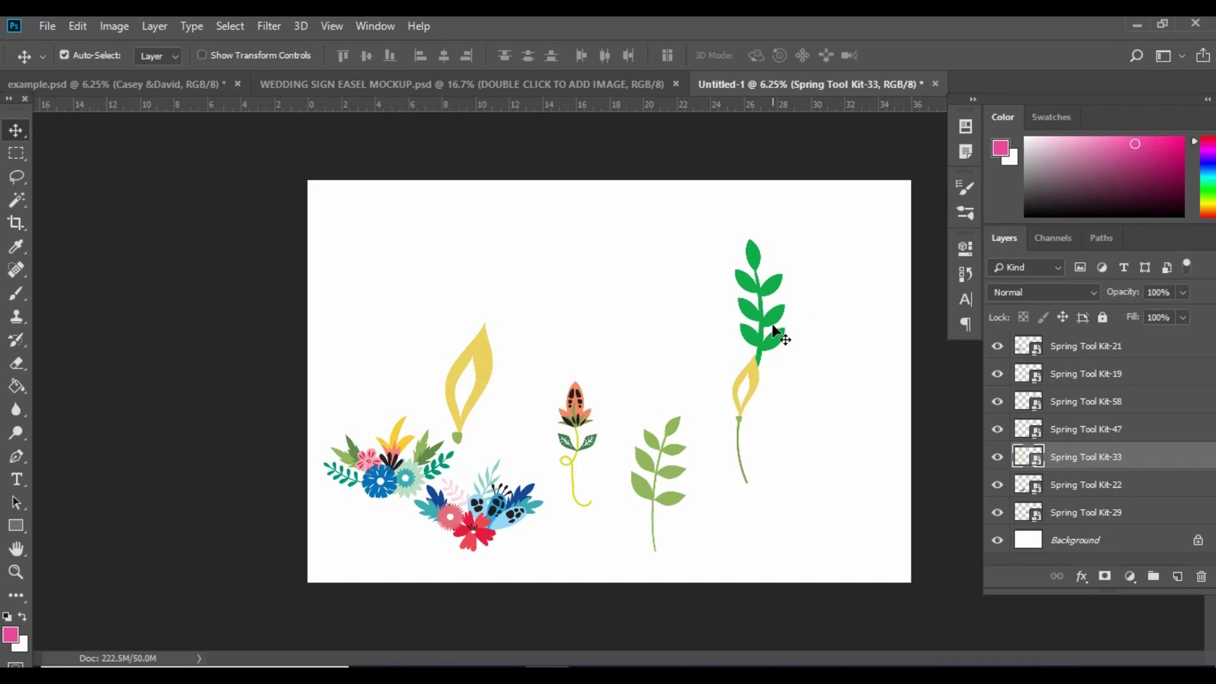
Move the dark green branch down beside the yellow bud's stem and the blue-flower bouquet to the canvas's upper middle.
{"action": "left_click_drag", "start_coordinate": [773, 329], "coordinate": [835, 431]}
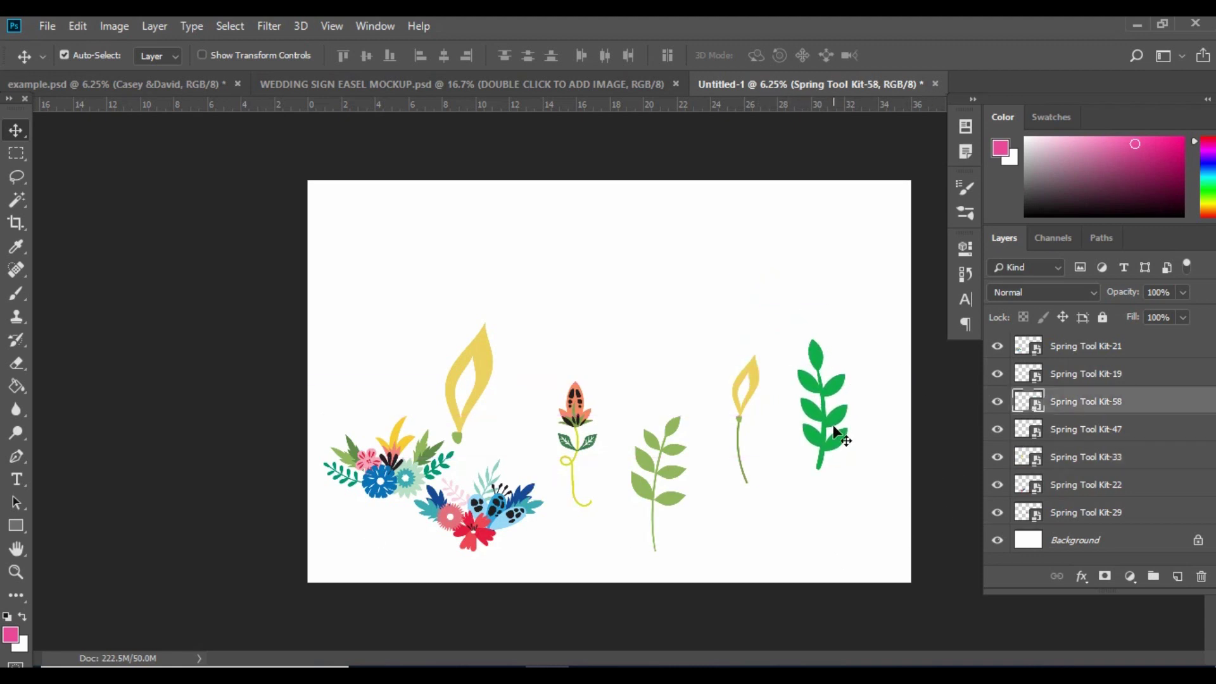
{"action": "left_click", "coordinate": [378, 486]}
{"action": "left_click_drag", "start_coordinate": [380, 491], "coordinate": [614, 274]}
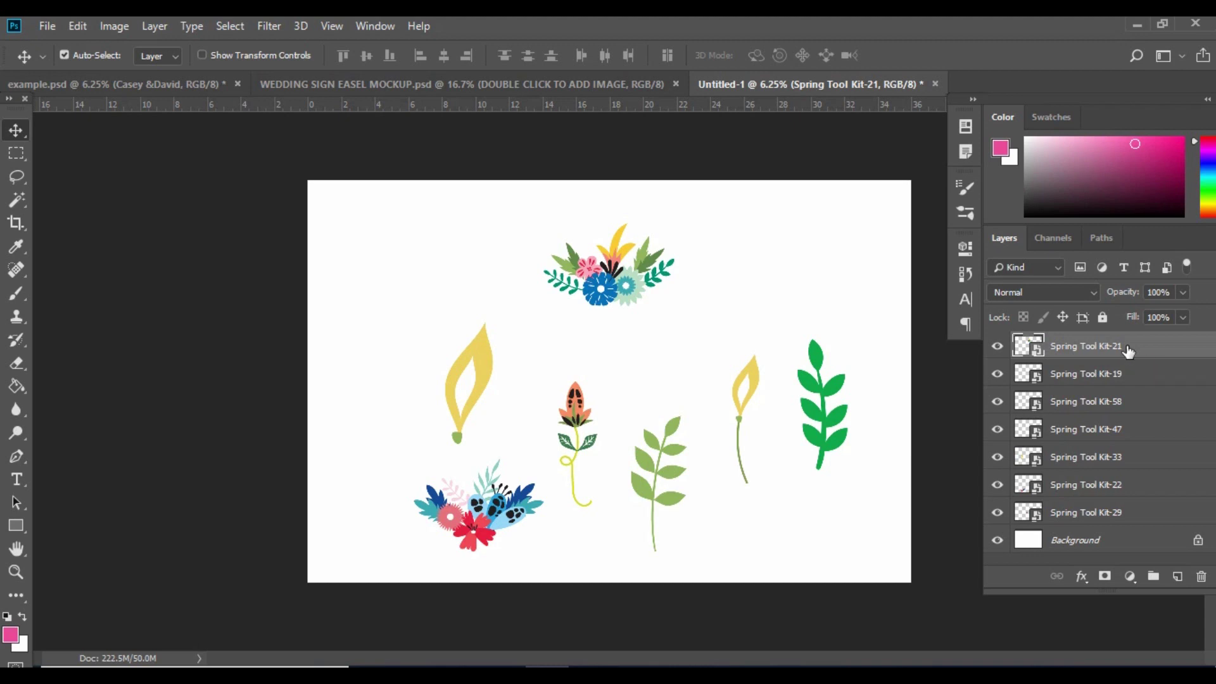
Enlarge the Spring Tool Kit-21 bouquet to about 174% and rotate it about 180 degrees so it is upside down.
{"action": "key", "text": "ctrl+t"}
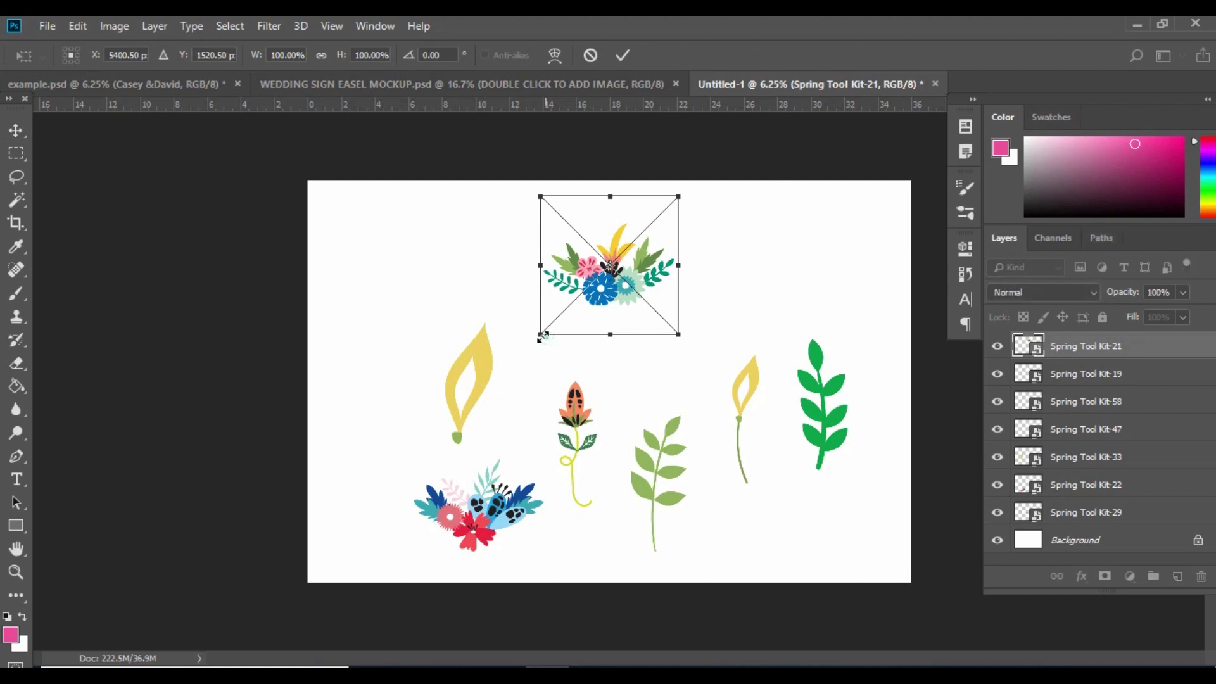
{"action": "left_click_drag", "start_coordinate": [543, 336], "coordinate": [426, 422]}
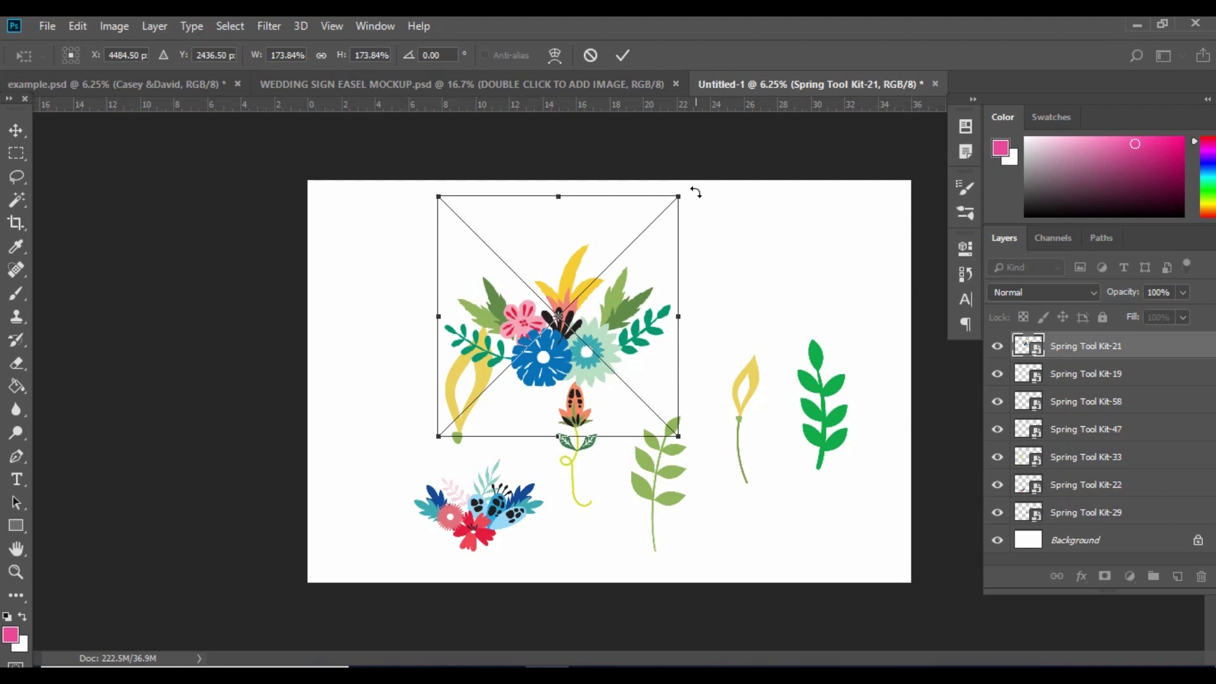
{"action": "left_click_drag", "start_coordinate": [696, 191], "coordinate": [450, 415]}
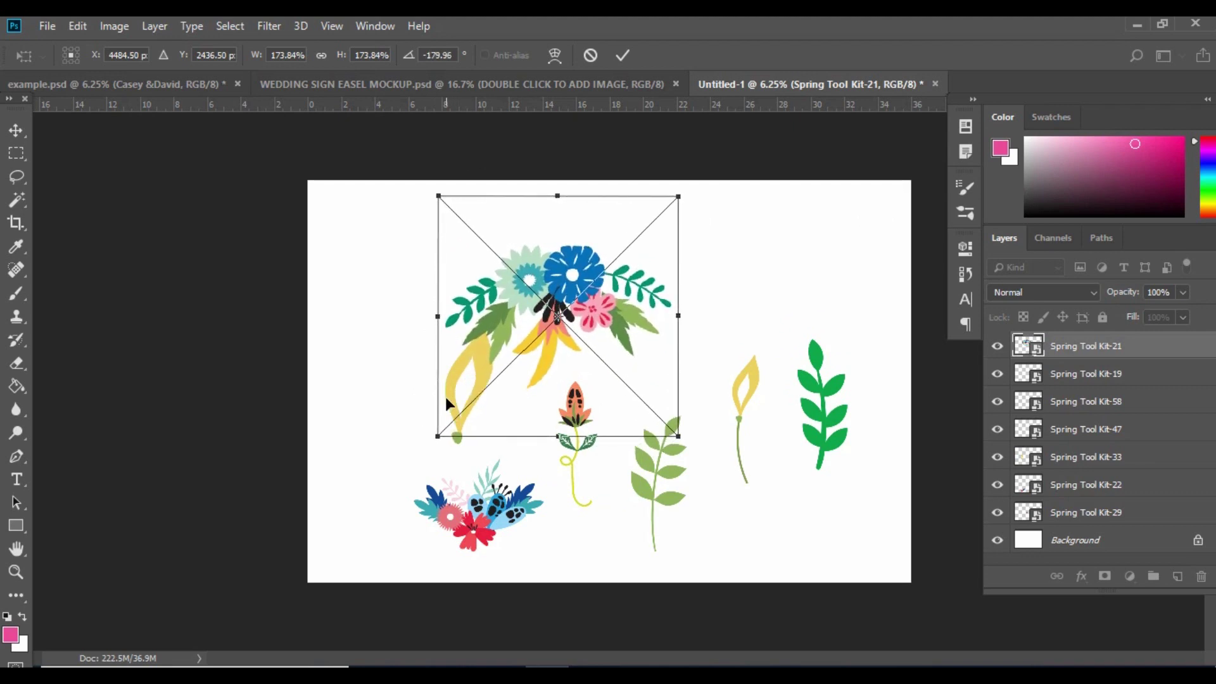
{"action": "key", "text": "Return"}
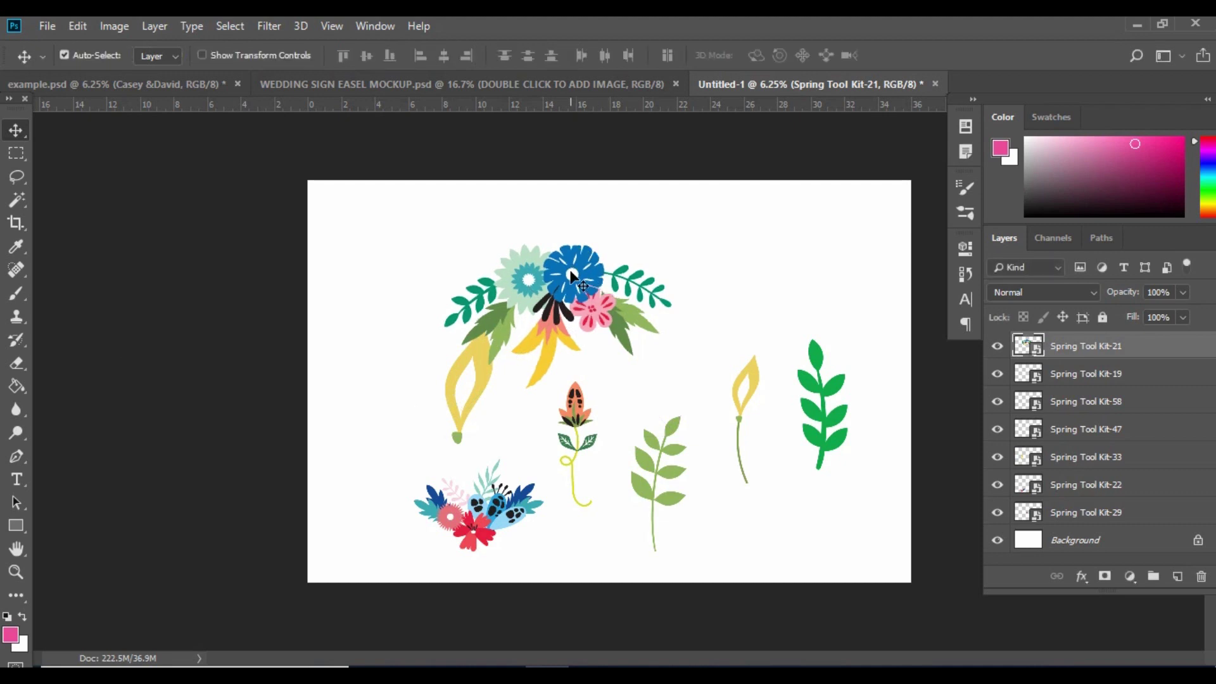
Move the upside-down Spring Tool Kit-21 bouquet up to the canvas's top edge and centre it horizontally using a full-width marquee selection.
{"action": "left_click_drag", "start_coordinate": [573, 299], "coordinate": [605, 227]}
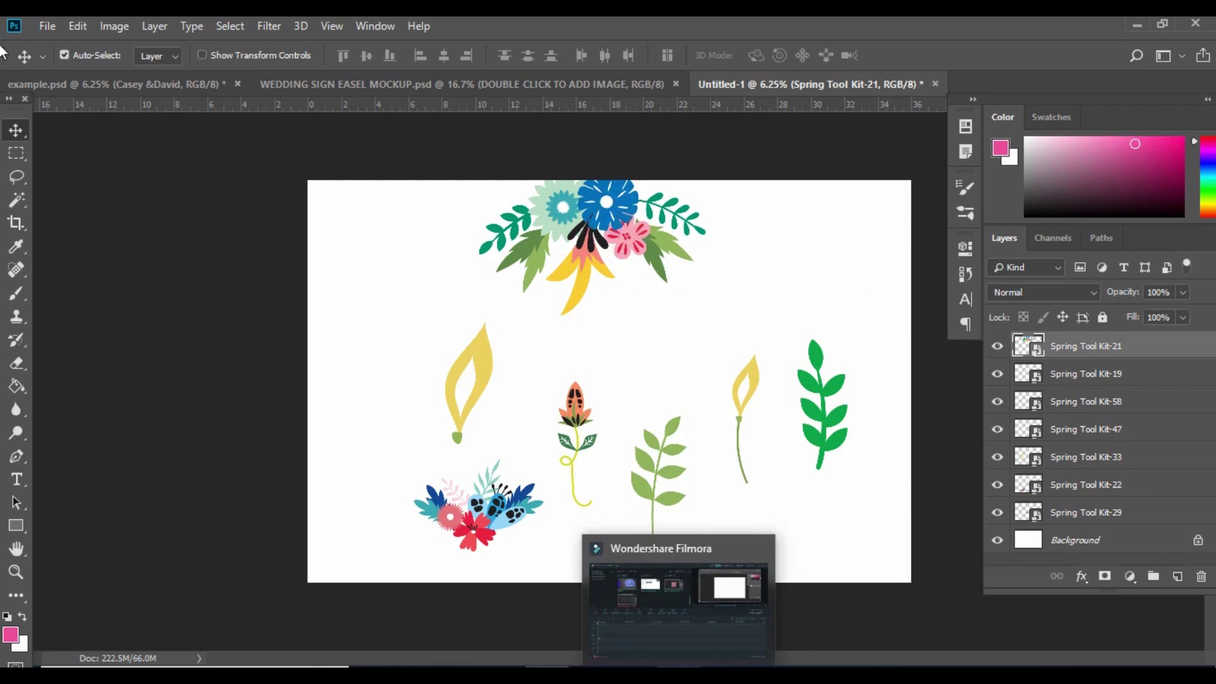
{"action": "left_click", "coordinate": [16, 154]}
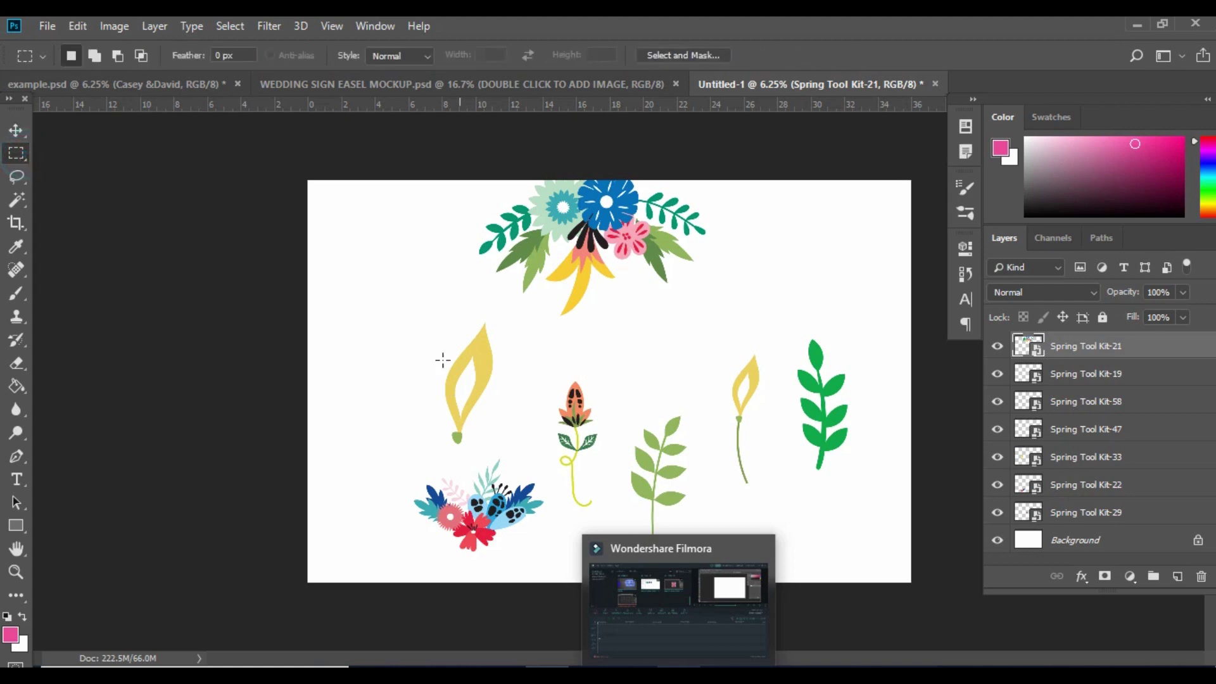
{"action": "left_click_drag", "start_coordinate": [301, 263], "coordinate": [1115, 387]}
{"action": "left_click", "coordinate": [14, 130]}
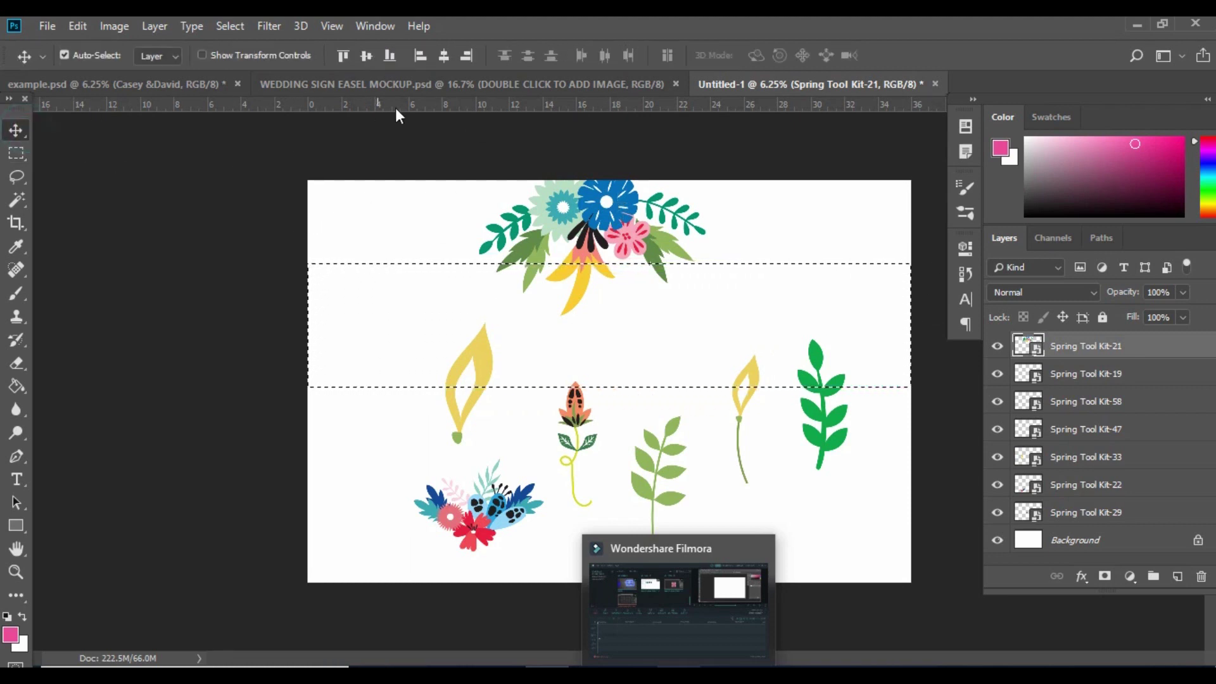
{"action": "left_click", "coordinate": [445, 56]}
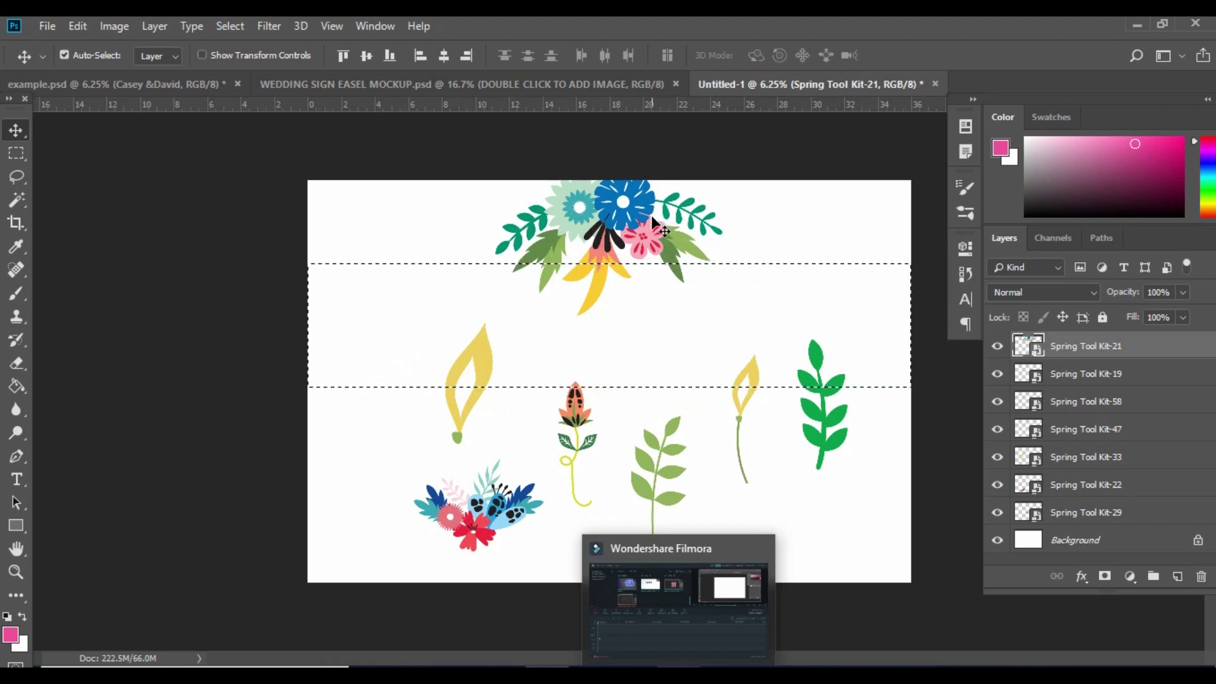
{"action": "key", "text": "ctrl+d"}
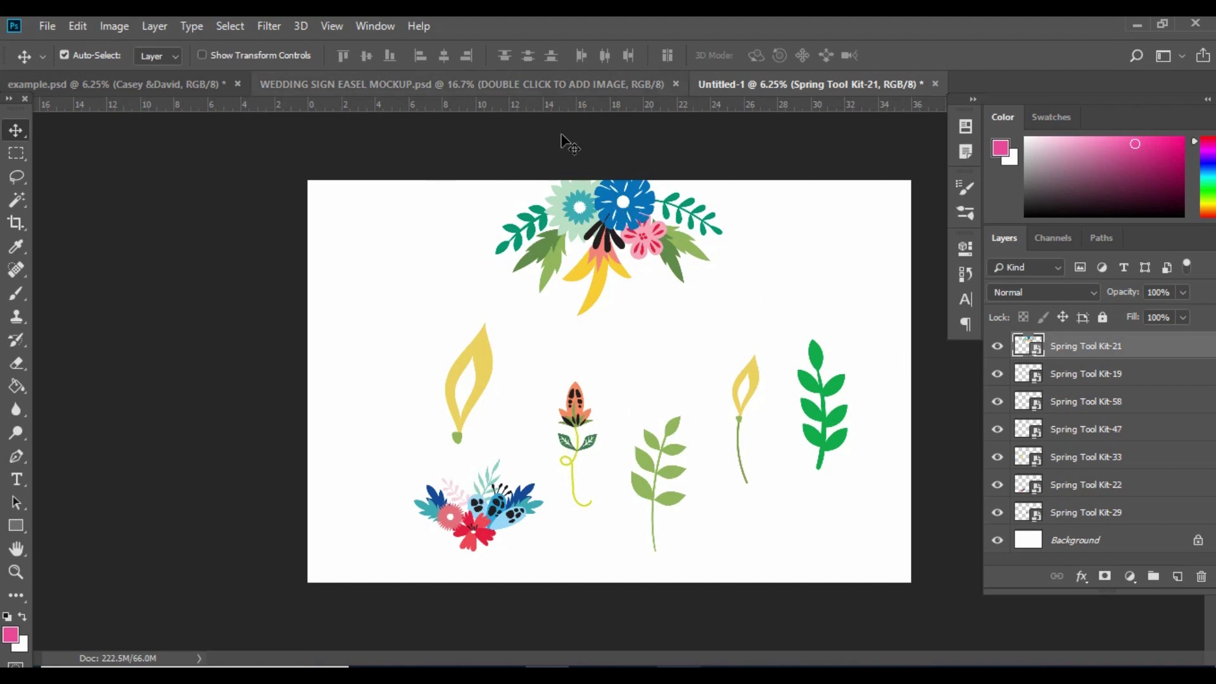
Move the Spring Tool Kit-22 bouquet into the canvas's upper-left corner, enlarging it to about 145% and rotating it about 90 degrees.
{"action": "left_click_drag", "start_coordinate": [475, 531], "coordinate": [388, 271]}
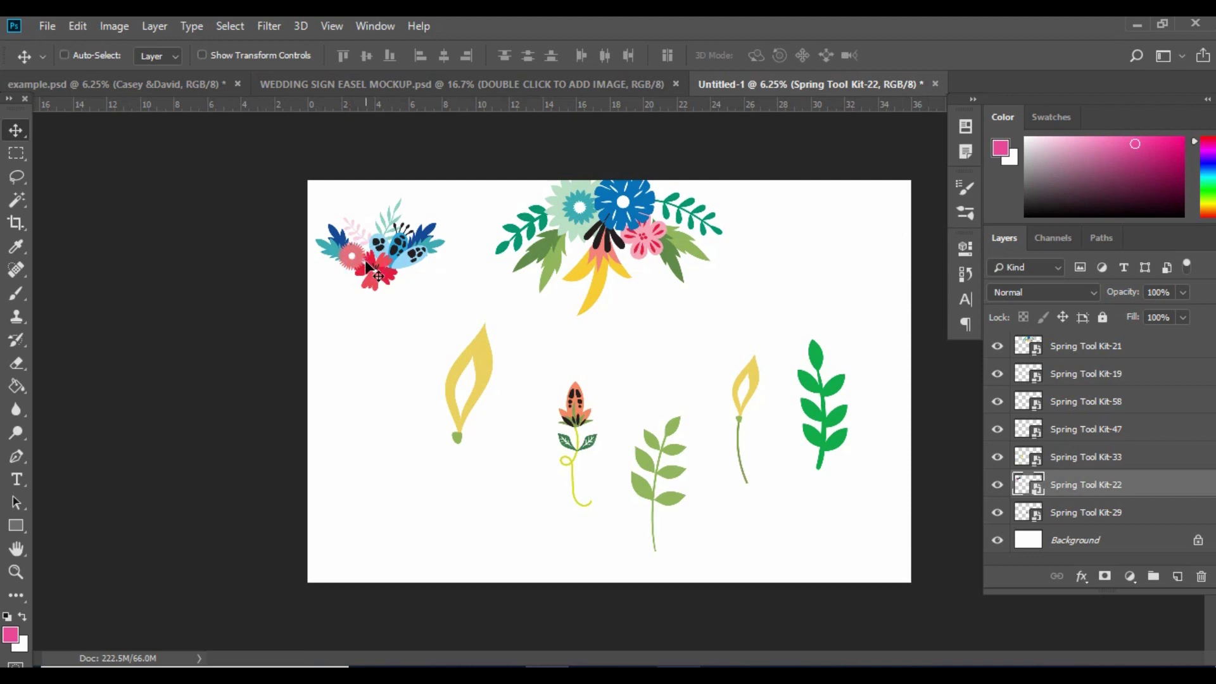
{"action": "key", "text": "ctrl+t"}
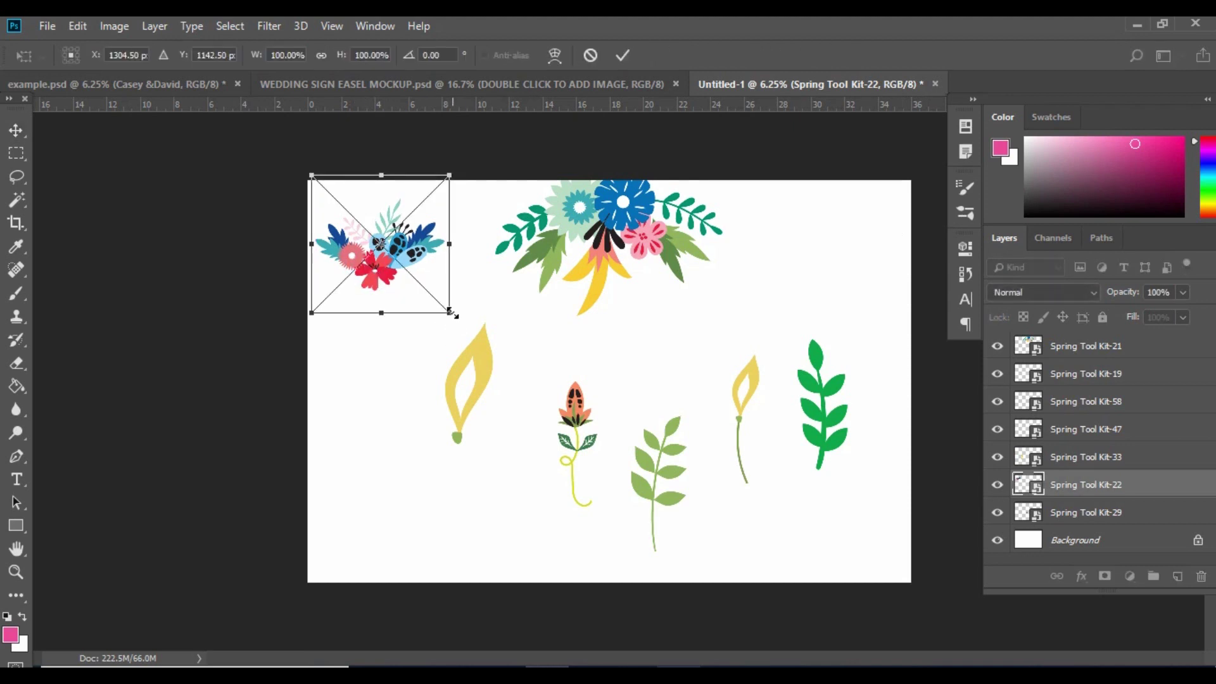
{"action": "left_click_drag", "start_coordinate": [450, 315], "coordinate": [300, 400]}
{"action": "left_click_drag", "start_coordinate": [401, 327], "coordinate": [352, 270]}
{"action": "key", "text": "Return"}
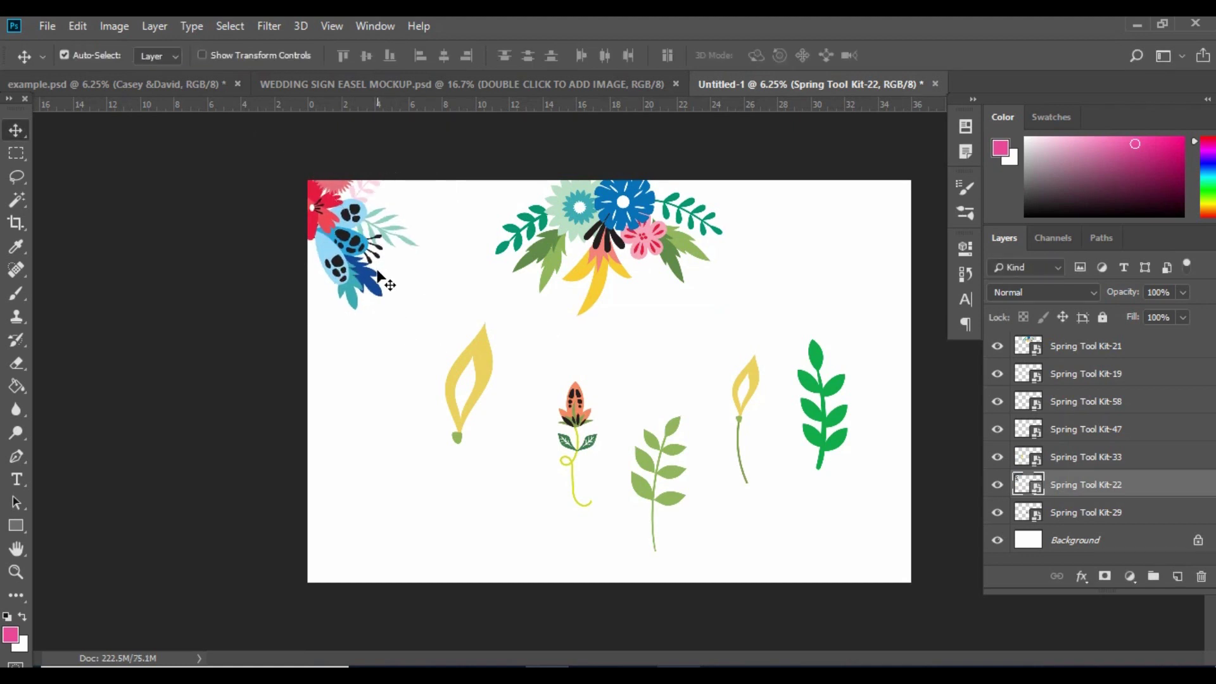
Rotate the Spring Tool Kit-22 bouquet to about 173 degrees so it hangs down, and nudge it slightly lower in the canvas corner.
{"action": "key", "text": "ctrl+t"}
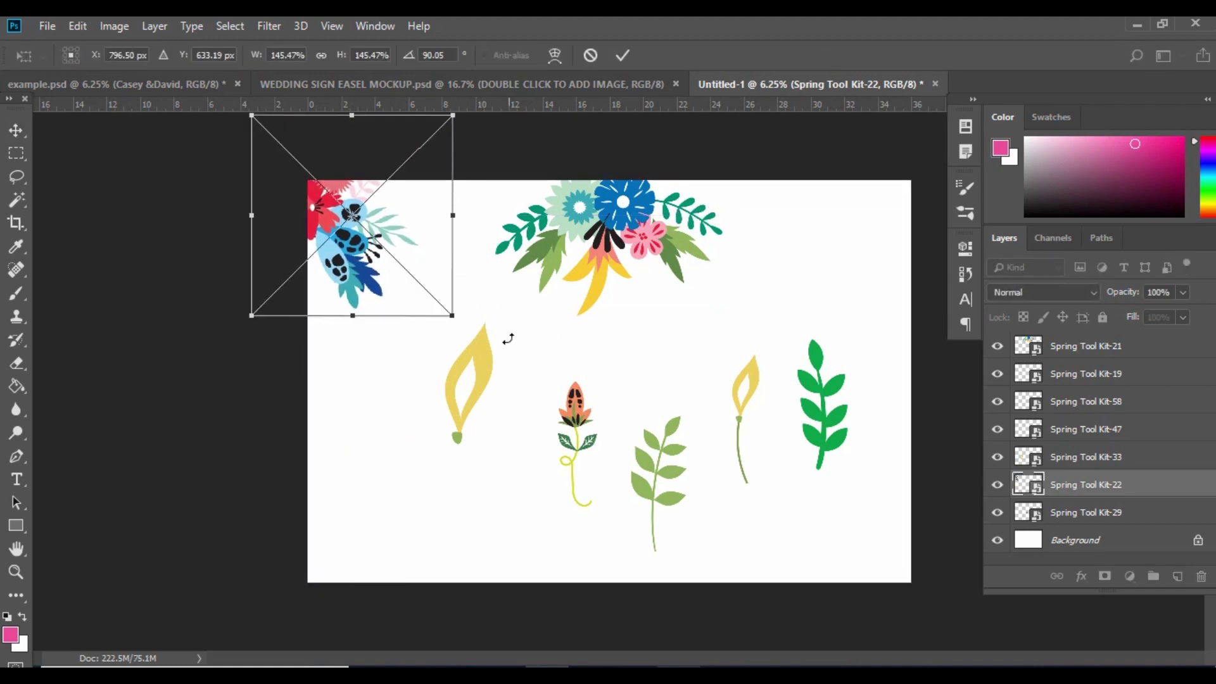
{"action": "left_click_drag", "start_coordinate": [505, 337], "coordinate": [285, 329]}
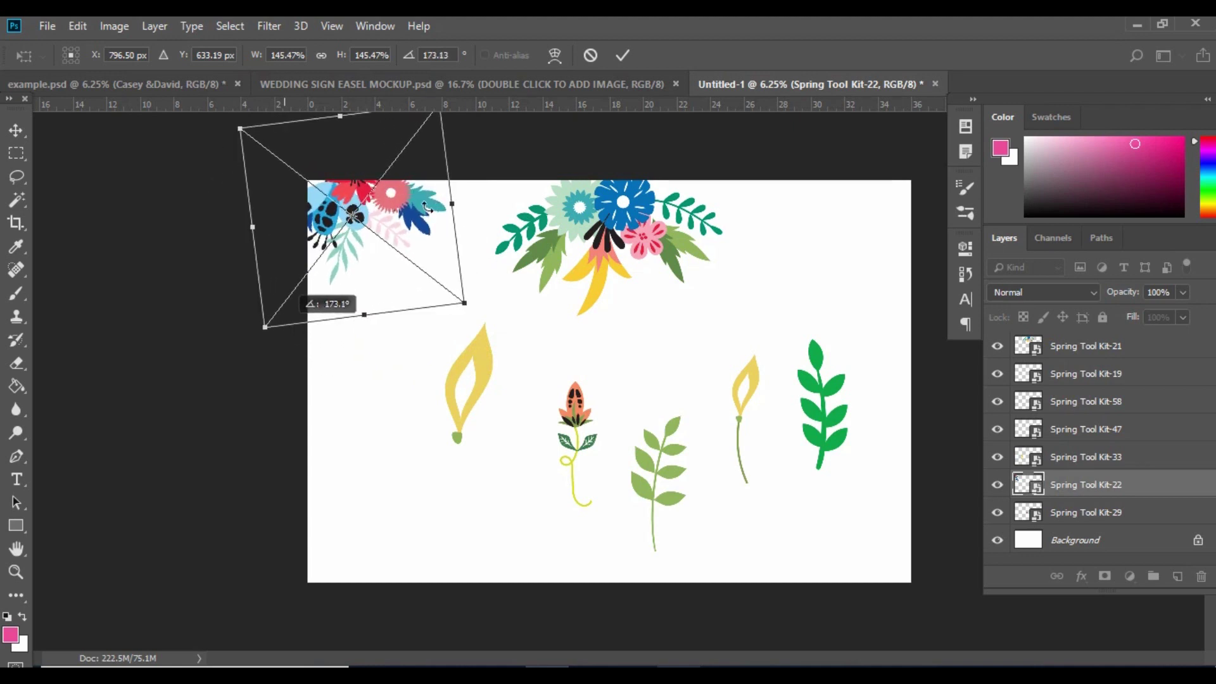
{"action": "left_click_drag", "start_coordinate": [426, 206], "coordinate": [428, 207]}
{"action": "key", "text": "Return"}
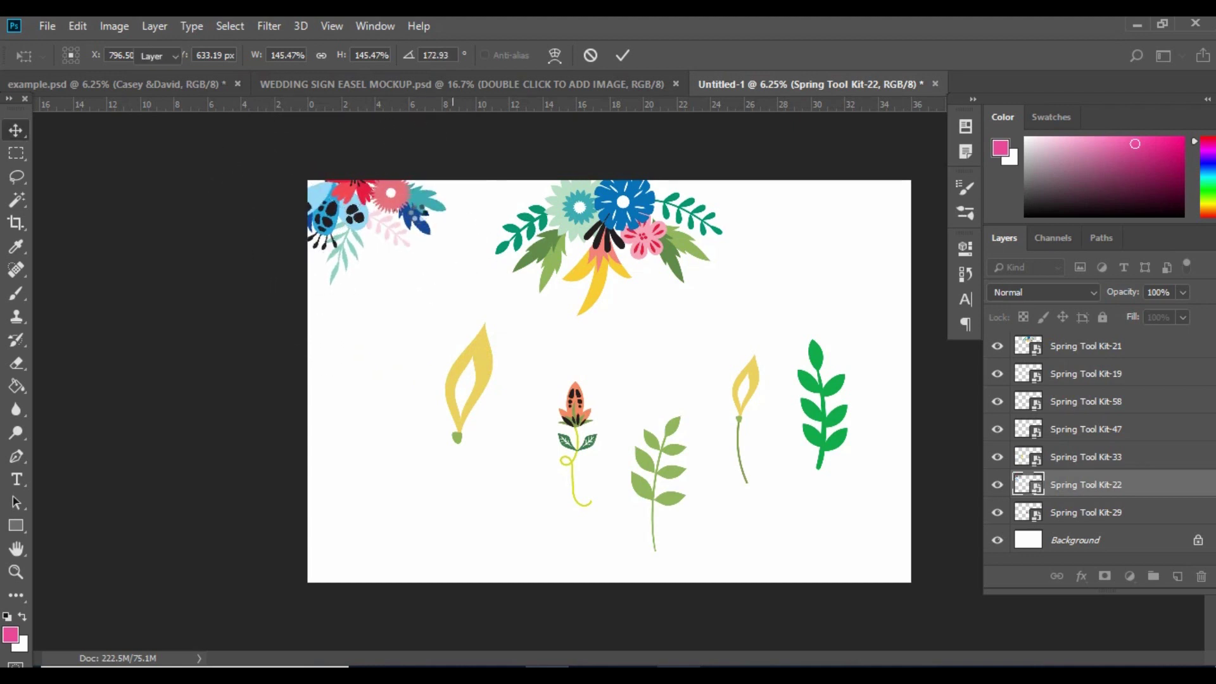
{"action": "mouse_move", "coordinate": [411, 200]}
{"action": "left_mouse_down"}
{"action": "mouse_move", "coordinate": [444, 215]}
{"action": "mouse_move", "coordinate": [395, 208]}
{"action": "mouse_move", "coordinate": [928, 207]}
{"action": "mouse_move", "coordinate": [900, 219]}
{"action": "mouse_move", "coordinate": [911, 204]}
{"action": "mouse_move", "coordinate": [314, 217]}
{"action": "mouse_move", "coordinate": [391, 209]}
{"action": "left_mouse_up"}
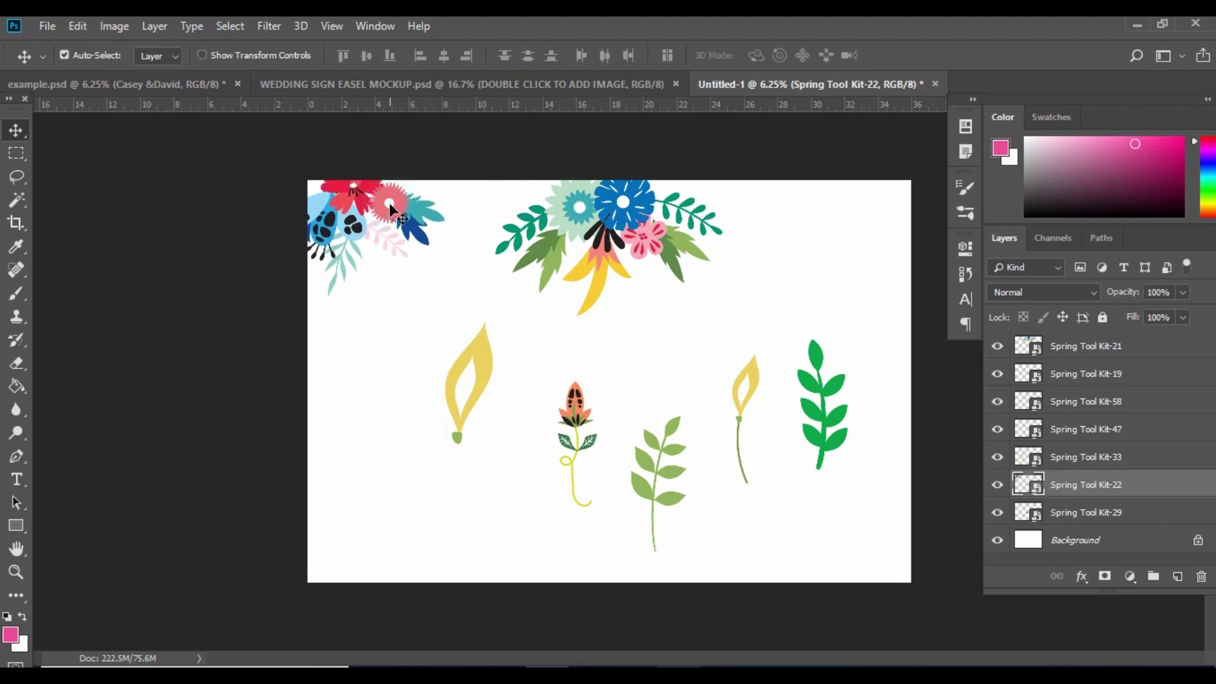
Enlarge the Spring Tool Kit-22 bouquet slightly and shift it so its flowers run off the canvas's upper-left corner.
{"action": "key", "text": "ctrl+t"}
{"action": "left_click_drag", "start_coordinate": [463, 315], "coordinate": [472, 325]}
{"action": "left_click_drag", "start_coordinate": [408, 209], "coordinate": [404, 197]}
{"action": "key", "text": "Return"}
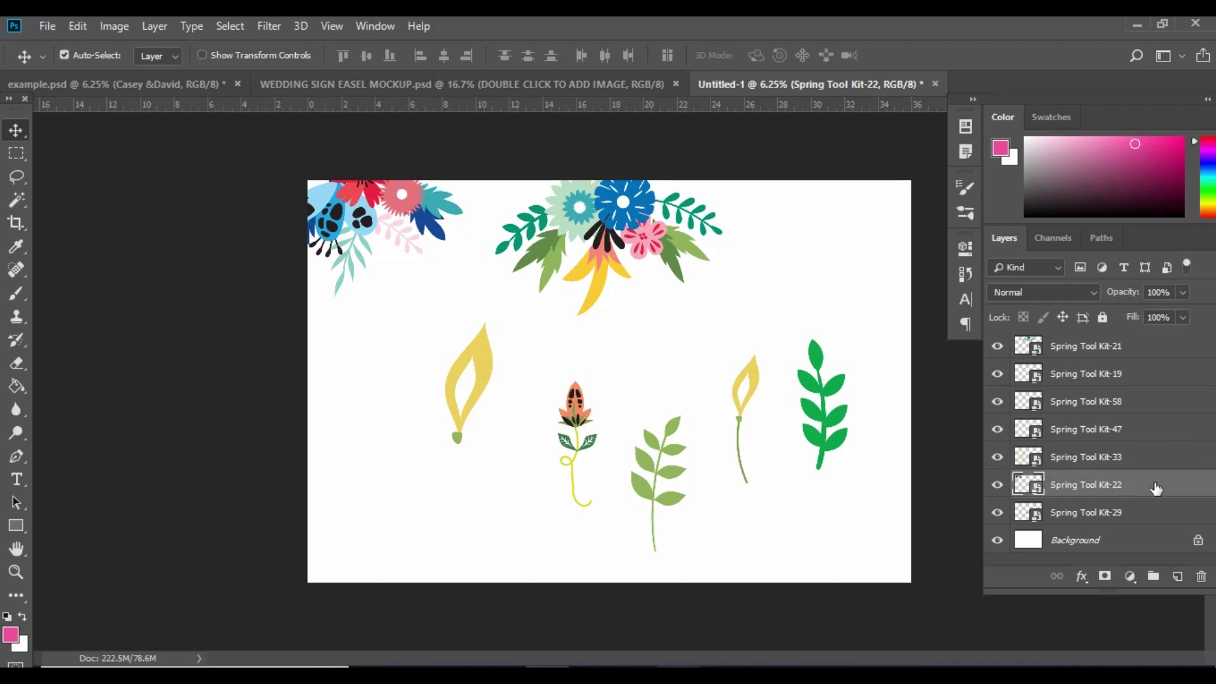
Duplicate the Spring Tool Kit-22 bouquet and place the copy, flipped horizontally, in the canvas's upper-right corner to mirror the original.
{"action": "left_click_drag", "start_coordinate": [1156, 488], "coordinate": [1179, 579]}
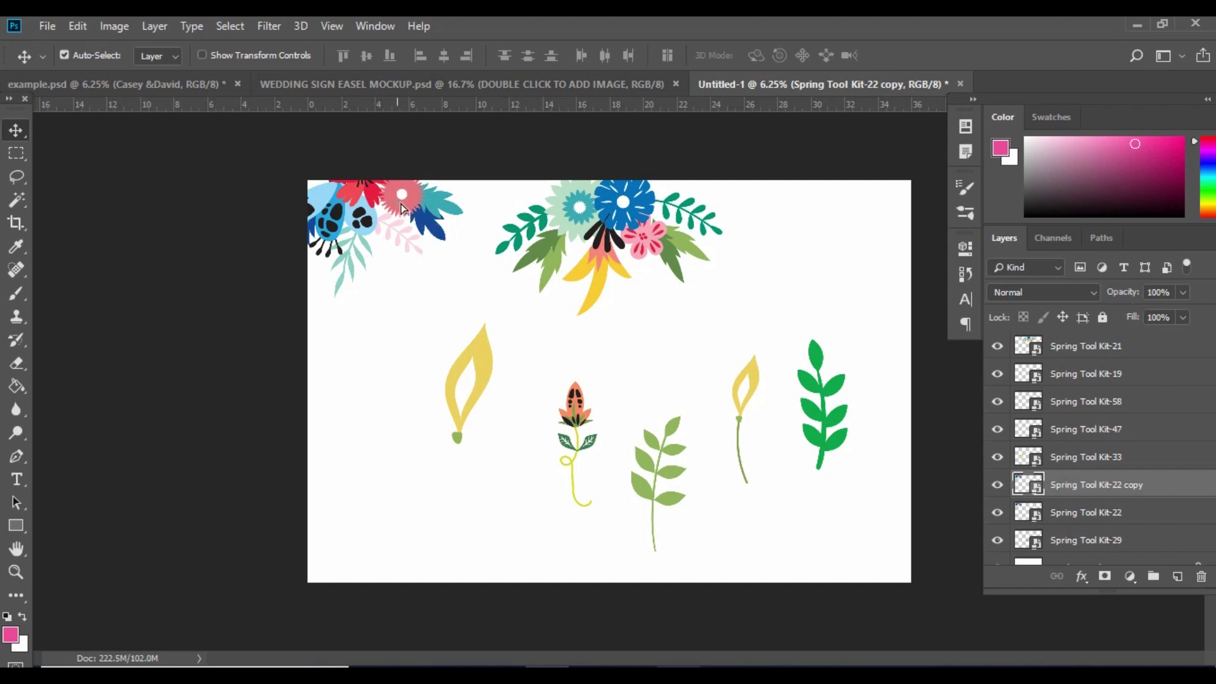
{"action": "left_click_drag", "start_coordinate": [404, 217], "coordinate": [885, 246]}
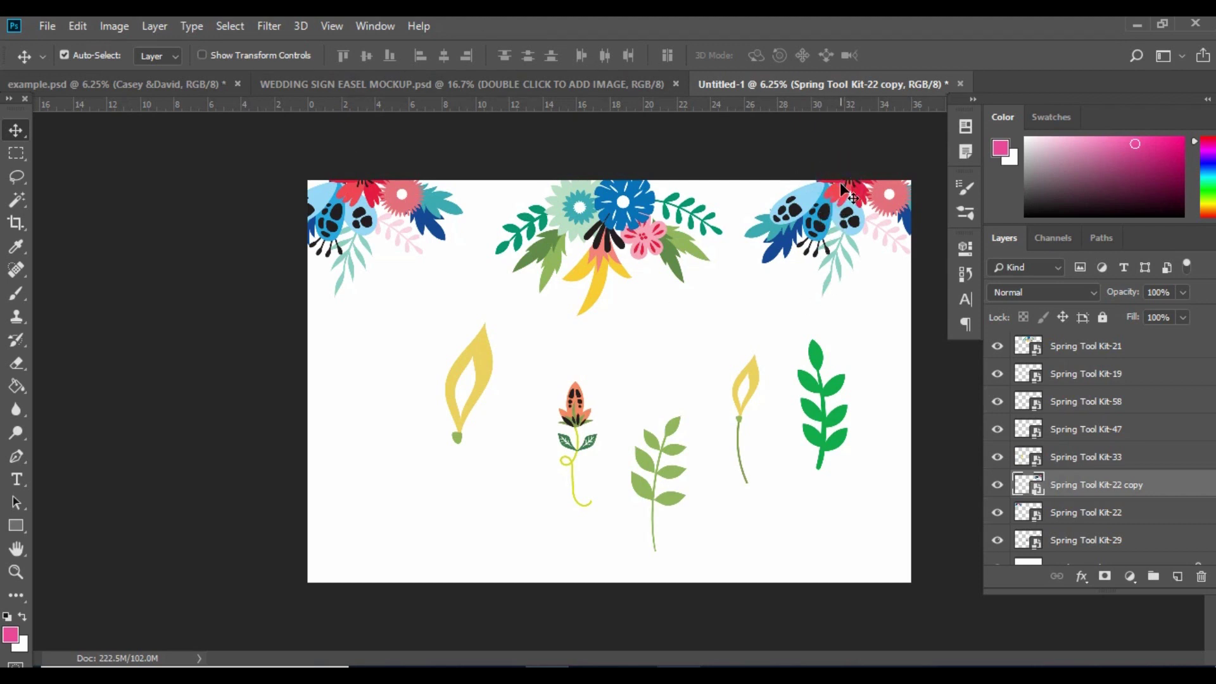
{"action": "left_click", "coordinate": [76, 26]}
{"action": "mouse_move", "coordinate": [159, 422]}
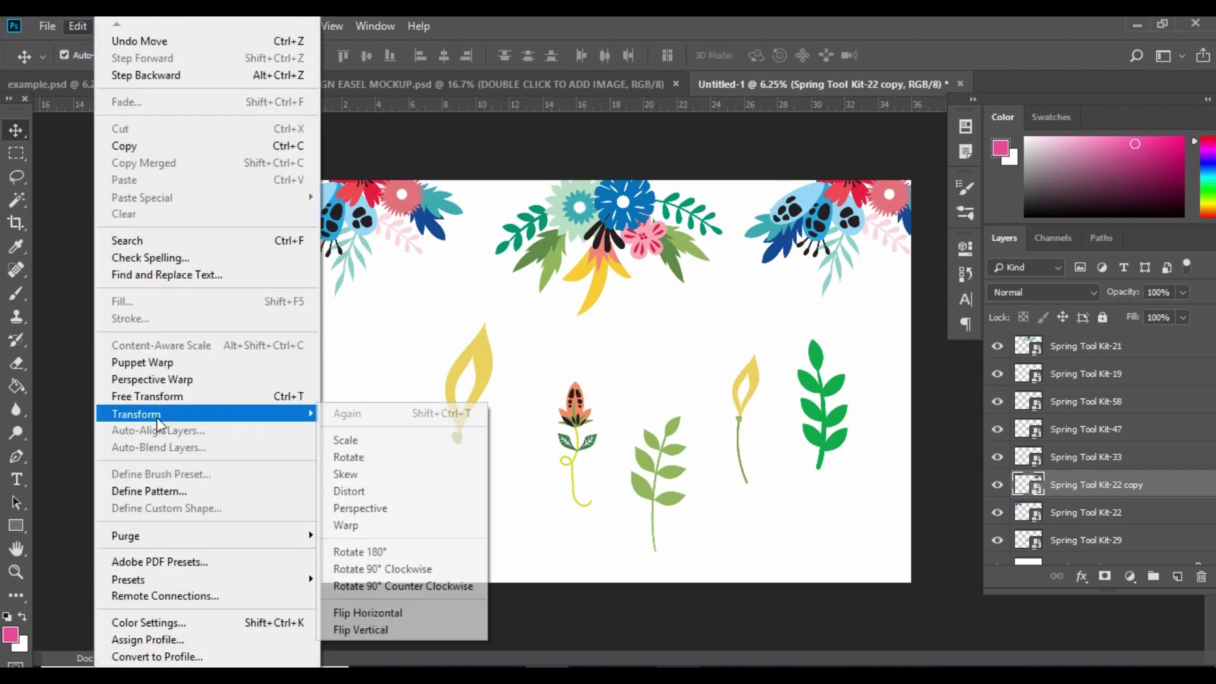
{"action": "left_click", "coordinate": [336, 613]}
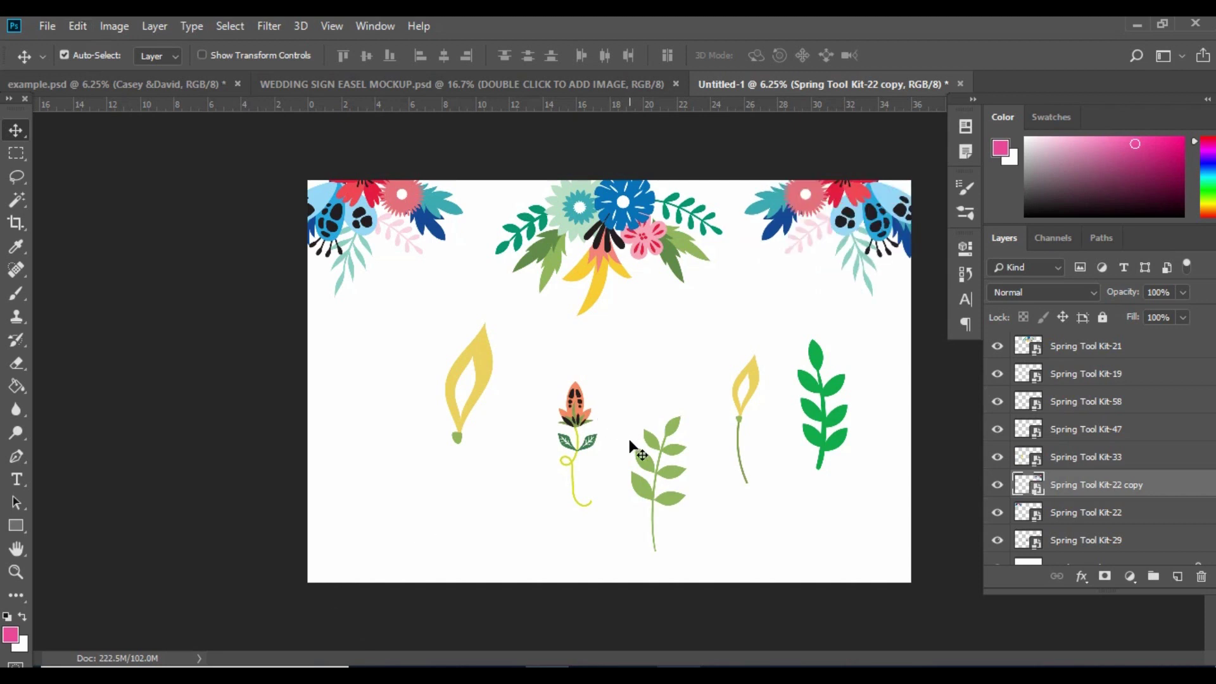
{"action": "left_click_drag", "start_coordinate": [845, 223], "coordinate": [857, 222]}
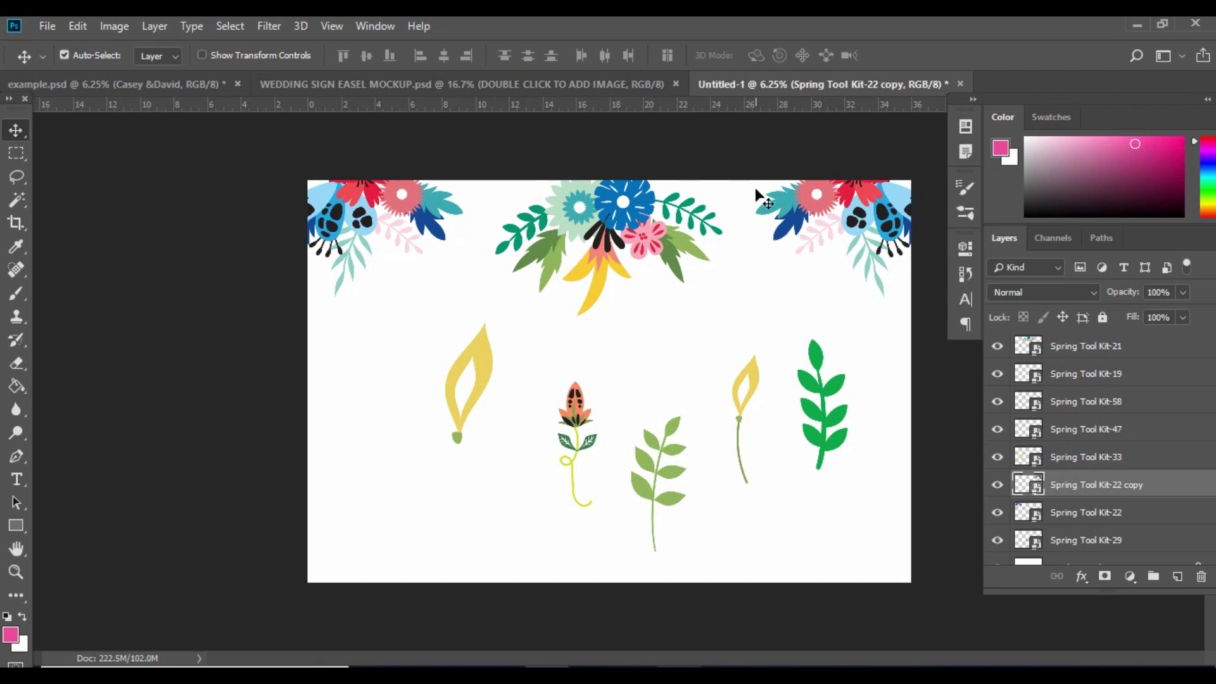
Switch to the Garden Picnic Camping folder and place the yellow Spring Tool Kit-39 flower into the Untitled-1 document in Photoshop.
{"action": "mouse_move", "coordinate": [590, 676]}
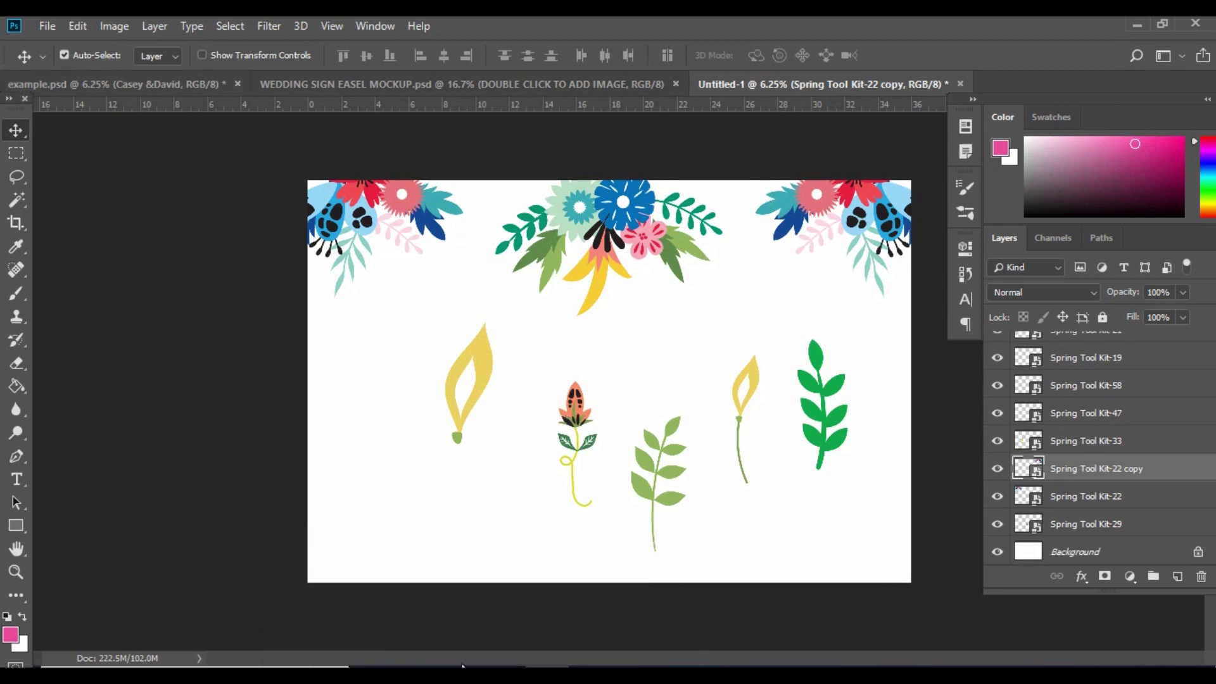
{"action": "mouse_move", "coordinate": [460, 667]}
{"action": "left_click", "coordinate": [380, 577]}
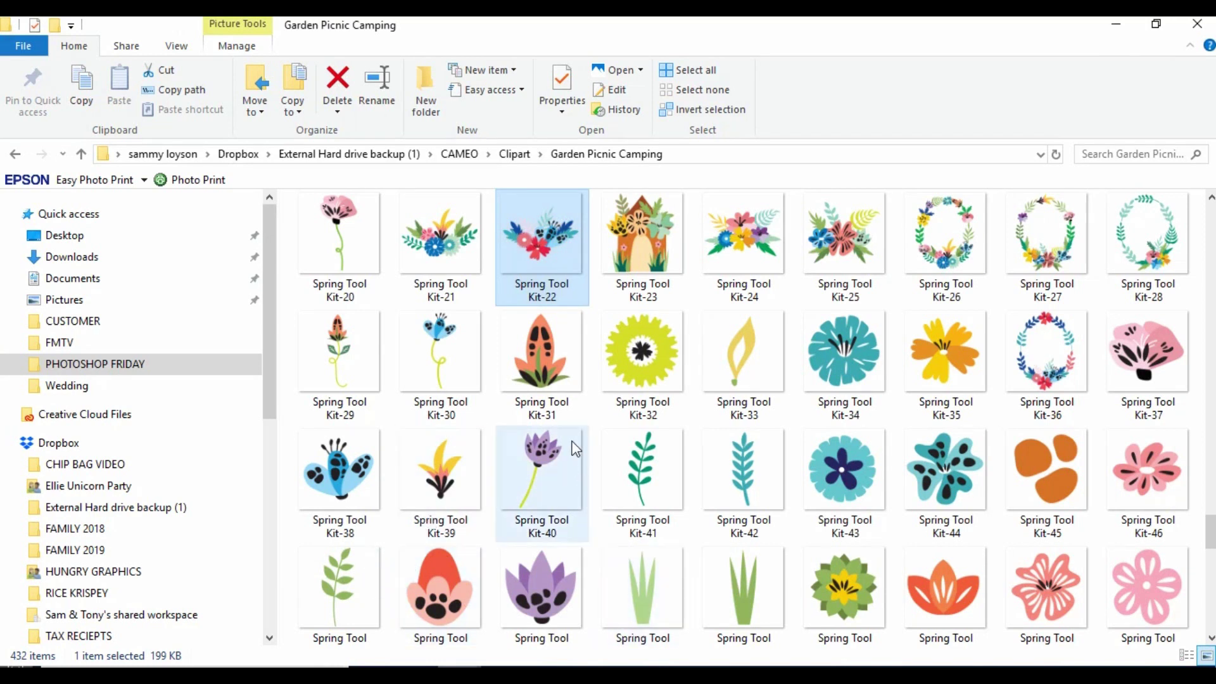
{"action": "left_click", "coordinate": [437, 471]}
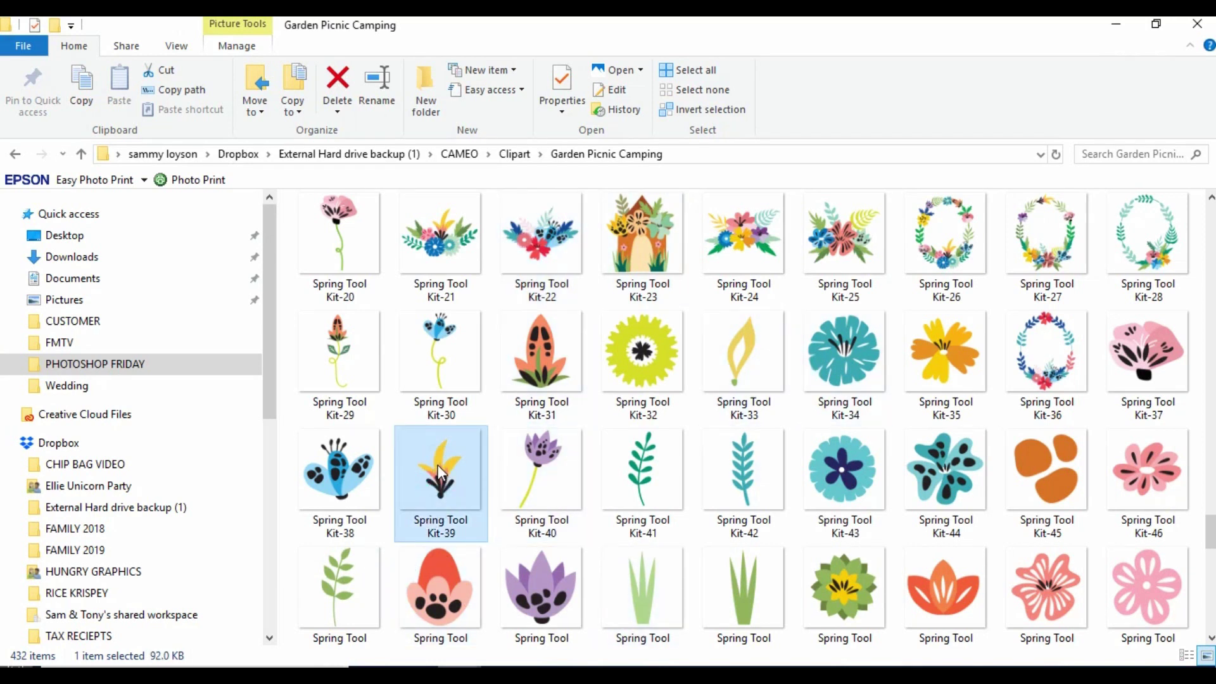
{"action": "left_click_drag", "start_coordinate": [438, 465], "coordinate": [551, 523]}
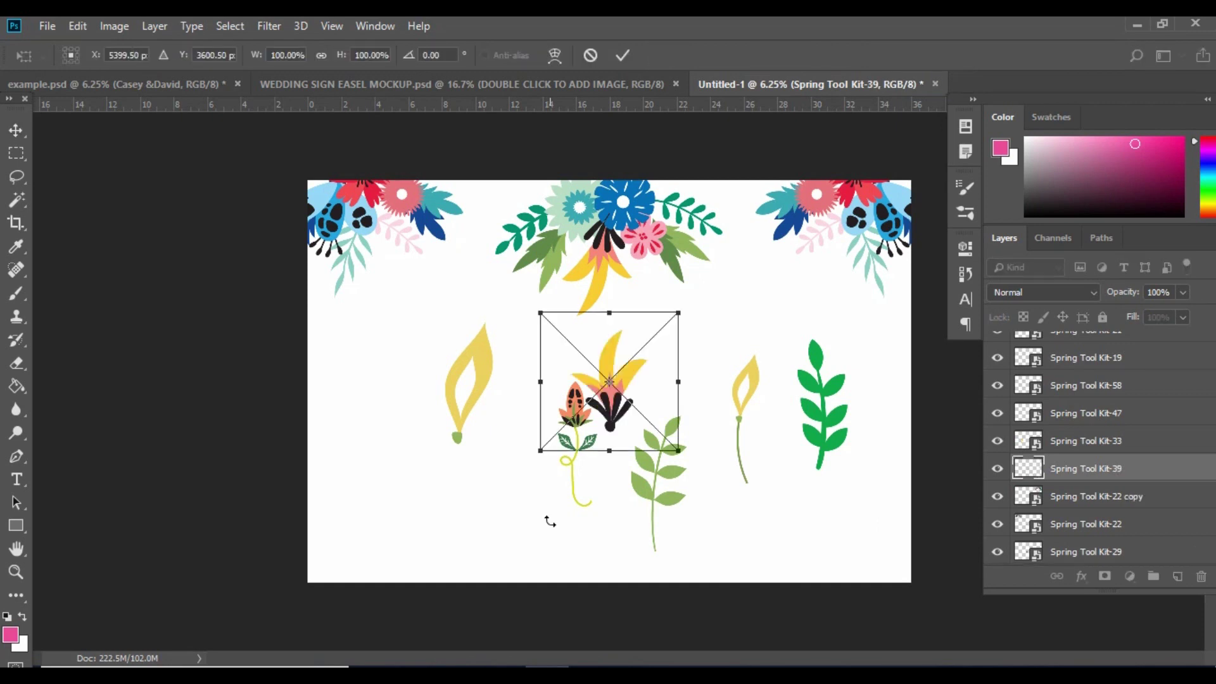
Rotate the Spring Tool Kit-39 flower to about -110 degrees and tuck it behind the centre bouquet's left side.
{"action": "left_click_drag", "start_coordinate": [726, 470], "coordinate": [645, 270]}
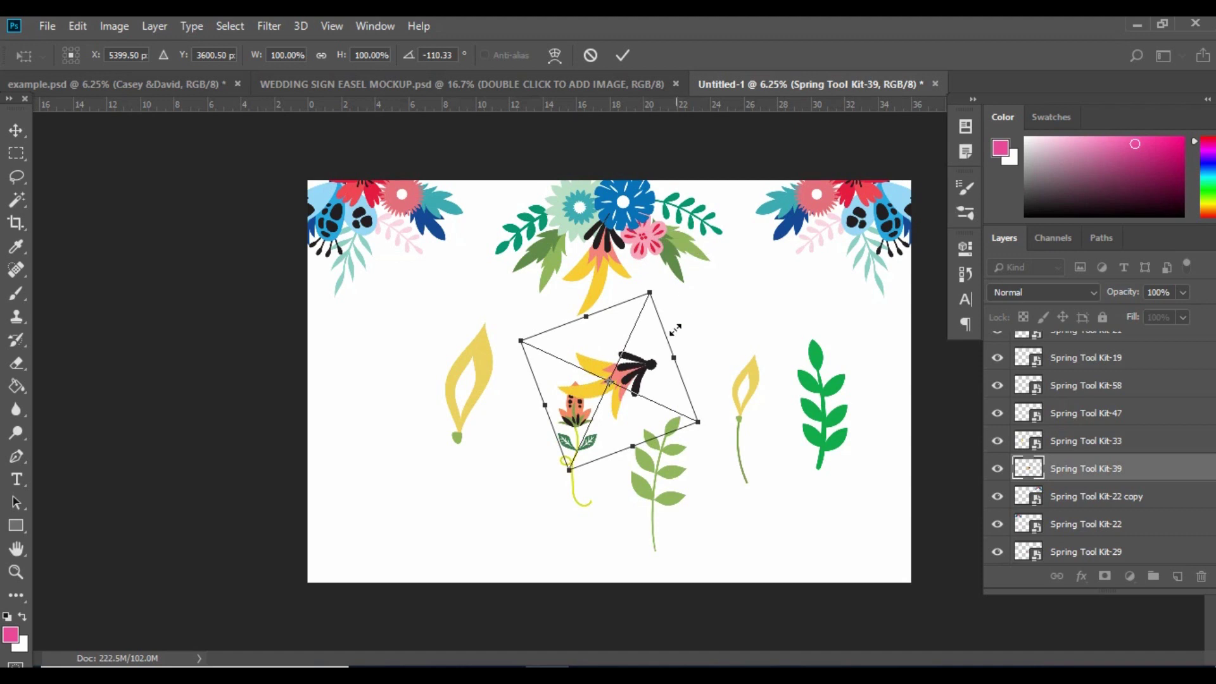
{"action": "left_click_drag", "start_coordinate": [633, 383], "coordinate": [540, 201]}
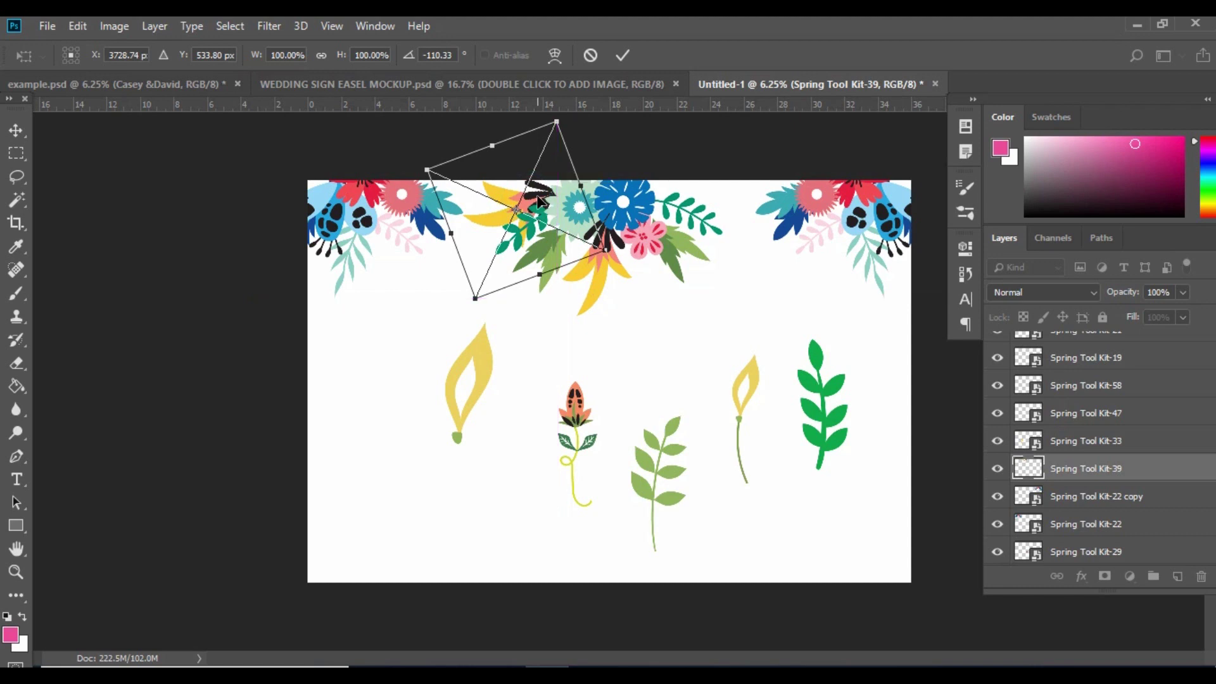
{"action": "key", "text": "Return"}
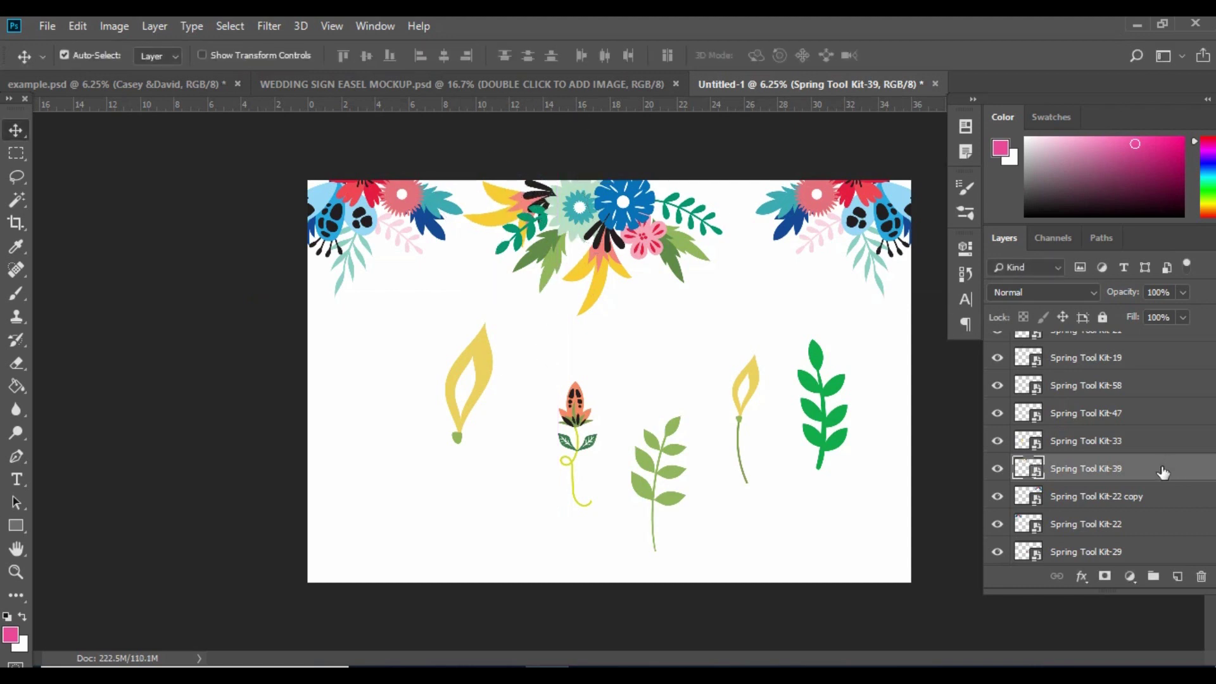
Duplicate the Spring Tool Kit-39 flower and place the copy, flipped horizontally, behind the centre bouquet's right side.
{"action": "left_click_drag", "start_coordinate": [1164, 472], "coordinate": [1178, 576]}
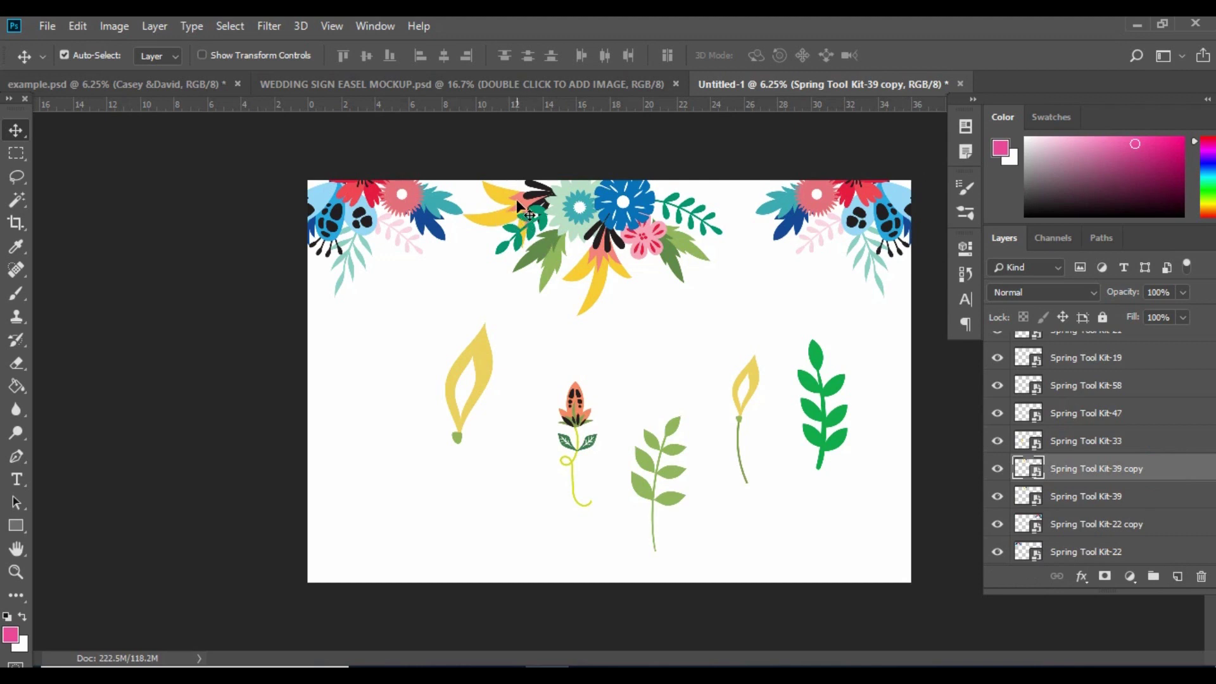
{"action": "left_click_drag", "start_coordinate": [518, 204], "coordinate": [687, 218]}
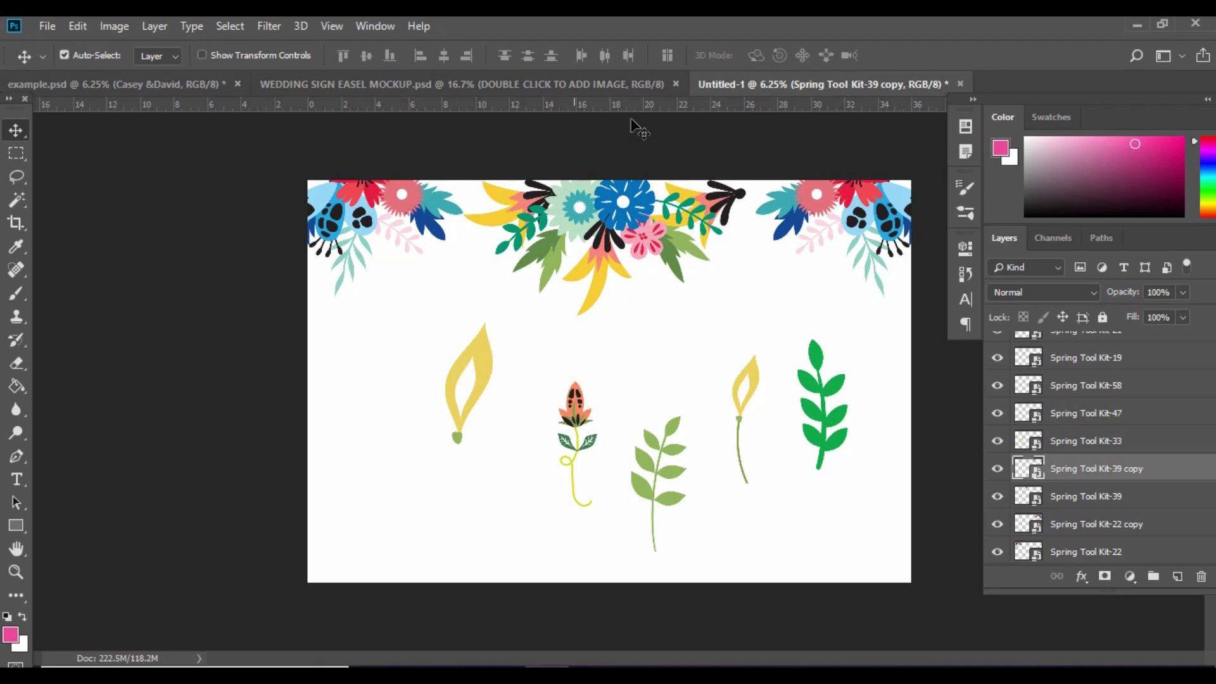
{"action": "left_click", "coordinate": [70, 25]}
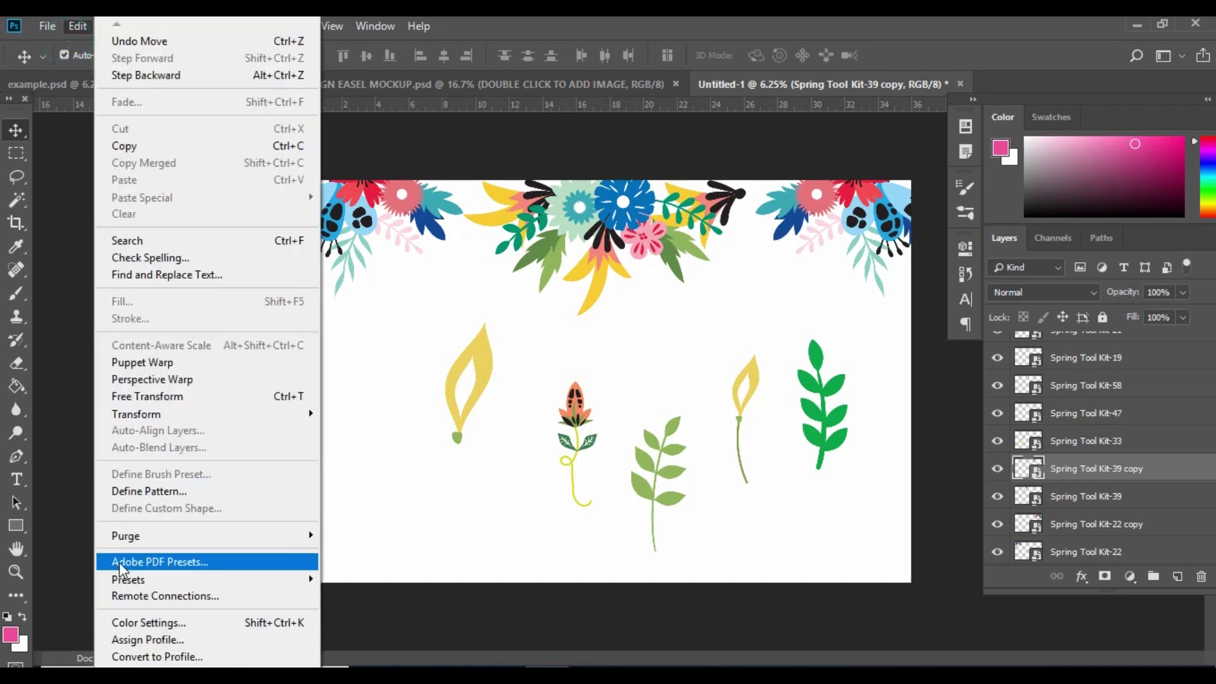
{"action": "mouse_move", "coordinate": [136, 413]}
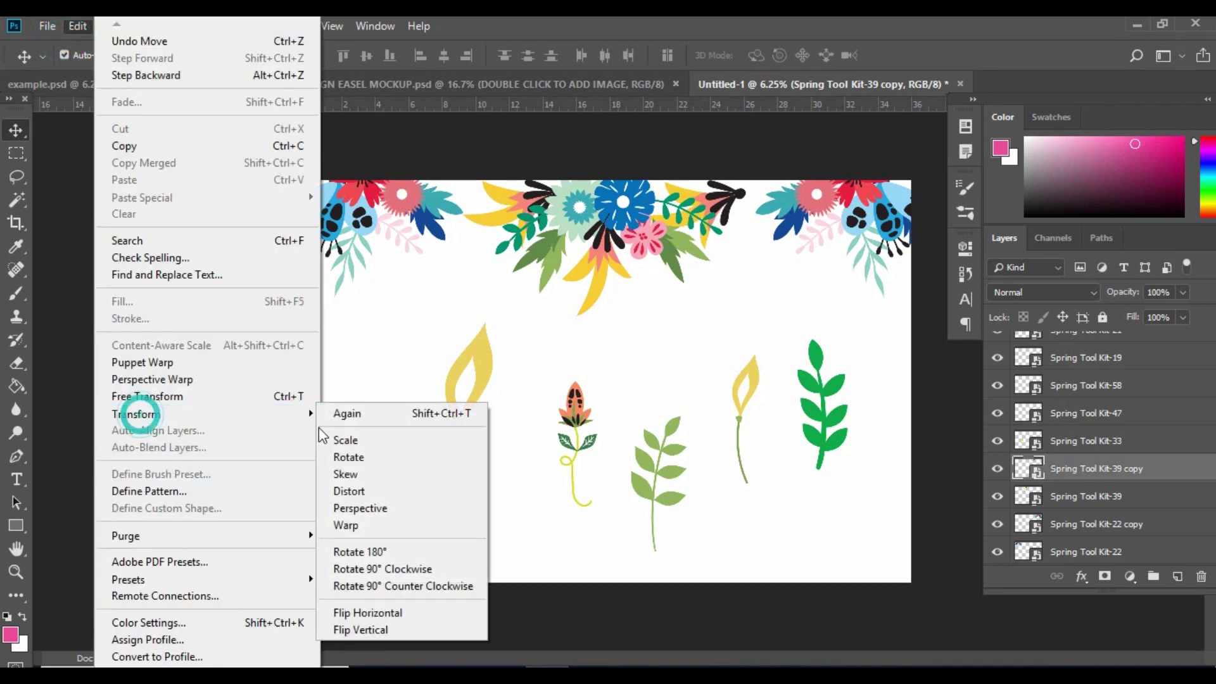
{"action": "left_click", "coordinate": [371, 620]}
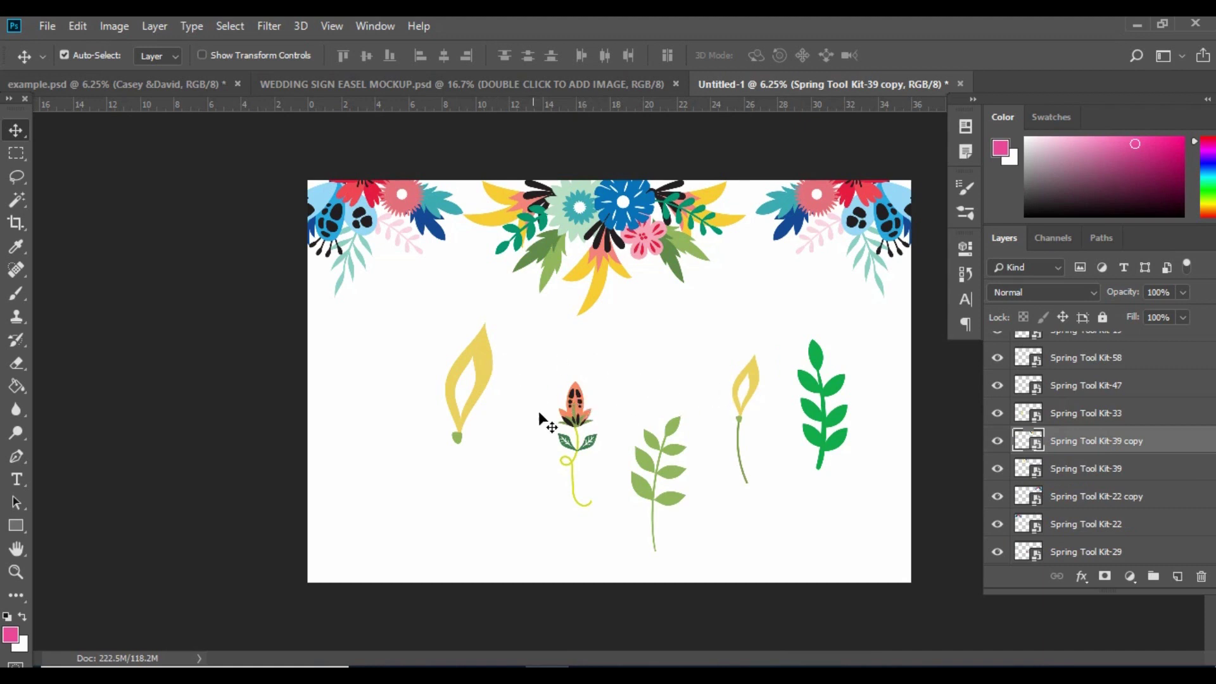
Turn the Spring Tool Kit-29 flower so its bud points left, enlarge it slightly, and tuck its stem behind the centre bouquet's left side.
{"action": "left_click_drag", "start_coordinate": [572, 399], "coordinate": [472, 249]}
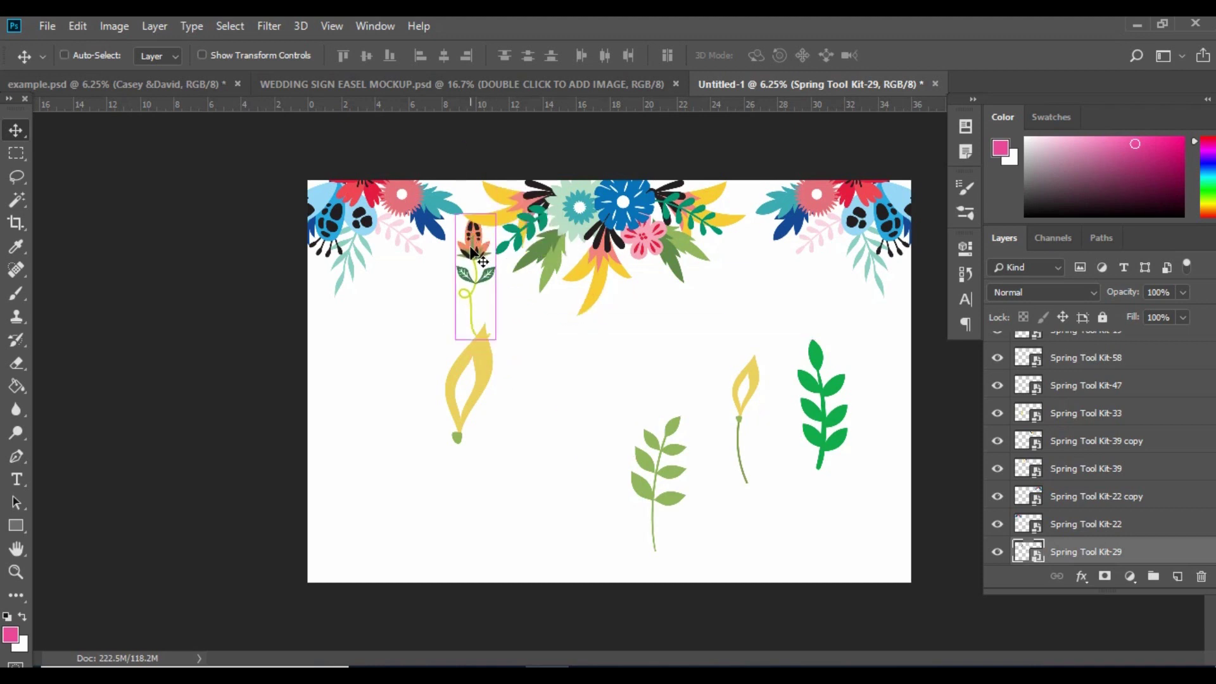
{"action": "key", "text": "ctrl+t"}
{"action": "left_click_drag", "start_coordinate": [563, 366], "coordinate": [504, 233]}
{"action": "left_click_drag", "start_coordinate": [428, 361], "coordinate": [410, 387]}
{"action": "key", "text": "Return"}
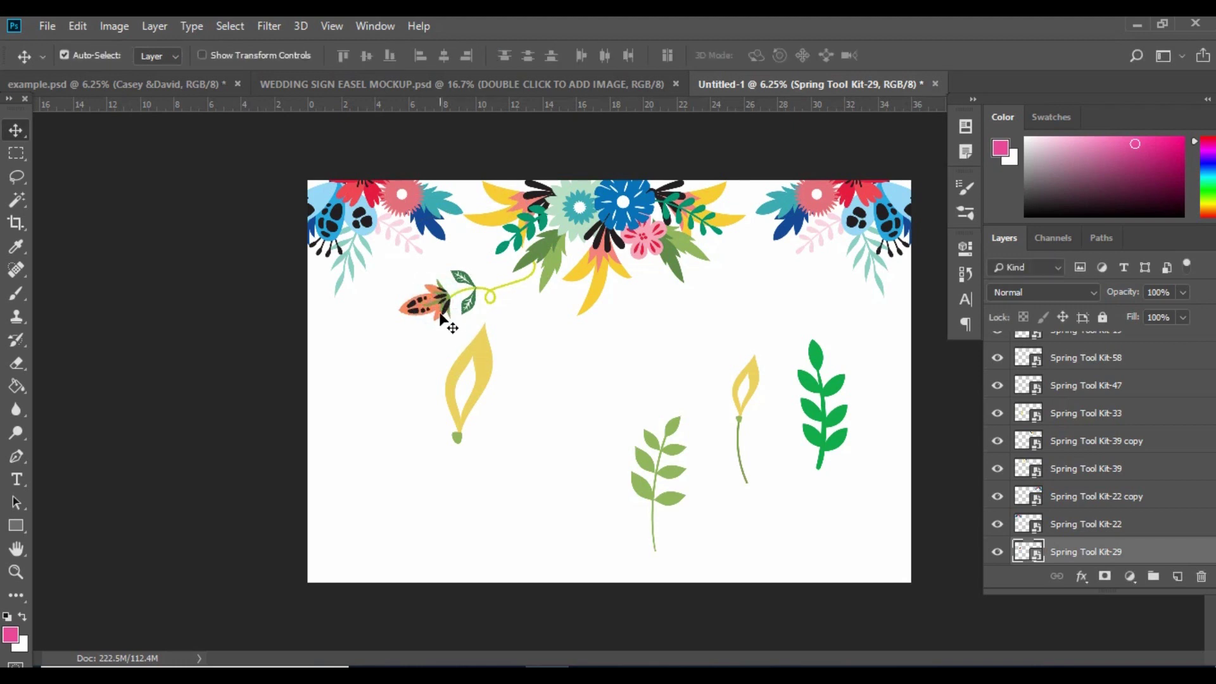
{"action": "left_click_drag", "start_coordinate": [442, 315], "coordinate": [466, 254]}
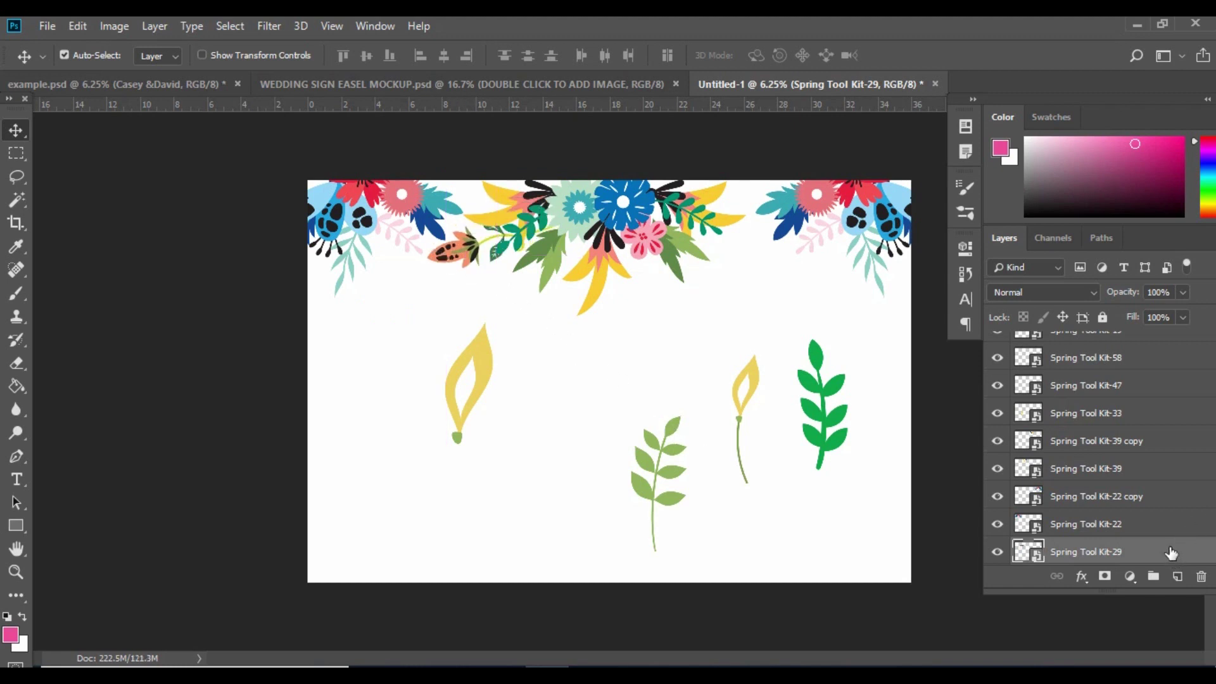
Duplicate the Spring Tool Kit-29 flower and place the copy, flipped horizontally, behind the centre bouquet's right side.
{"action": "left_click_drag", "start_coordinate": [1171, 553], "coordinate": [1178, 576]}
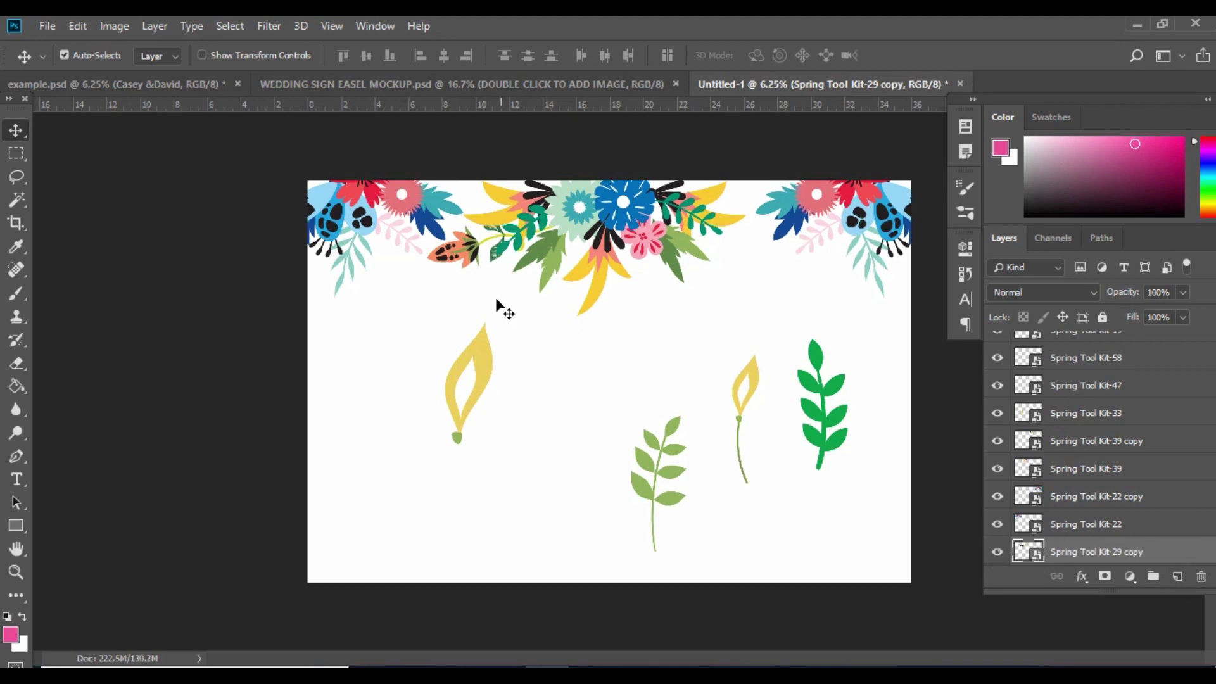
{"action": "left_click_drag", "start_coordinate": [458, 250], "coordinate": [692, 290]}
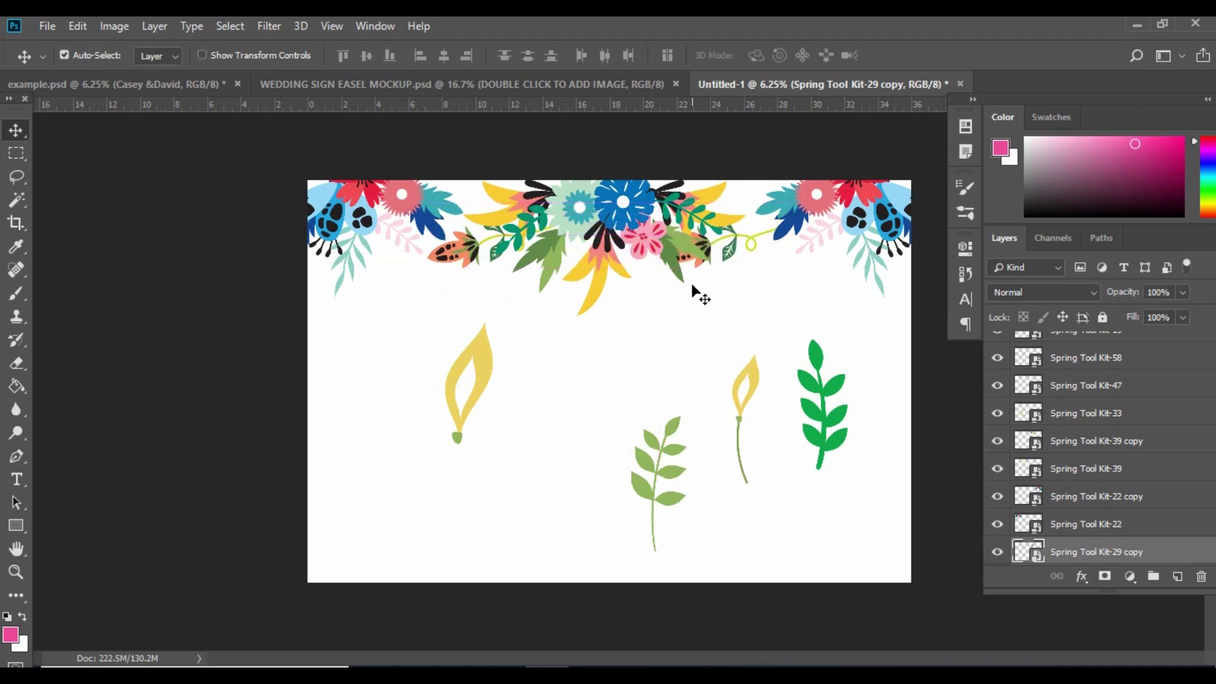
{"action": "left_click", "coordinate": [85, 26]}
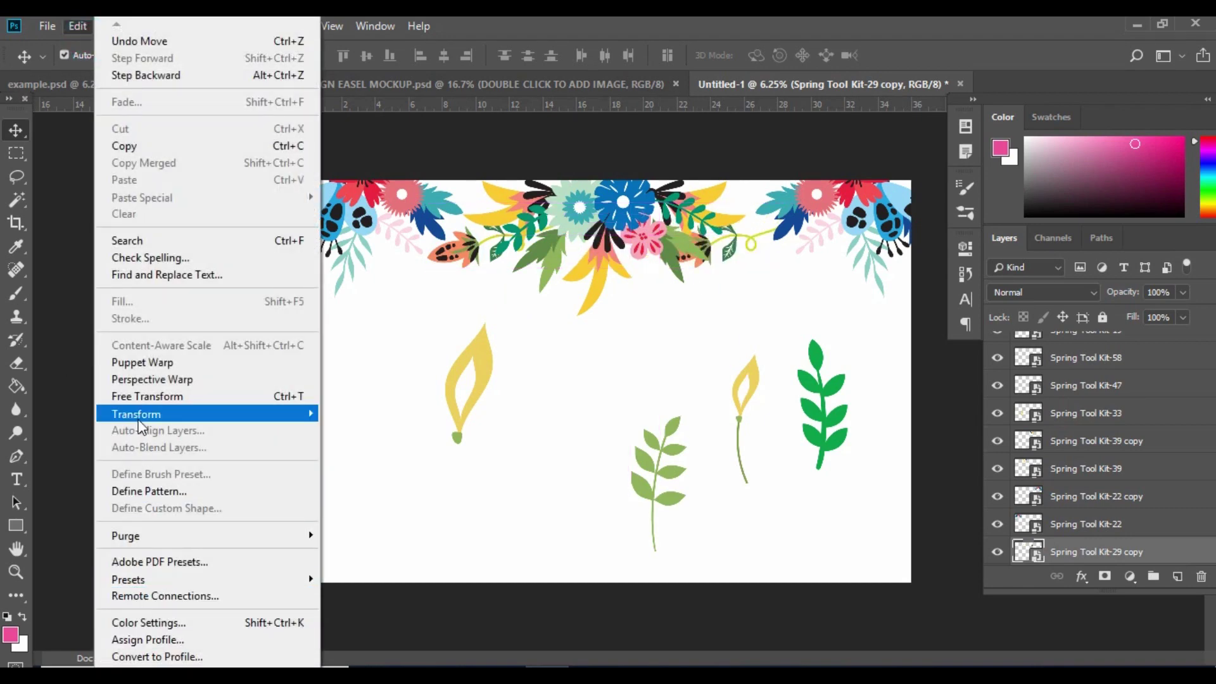
{"action": "mouse_move", "coordinate": [150, 414]}
{"action": "left_click", "coordinate": [377, 611]}
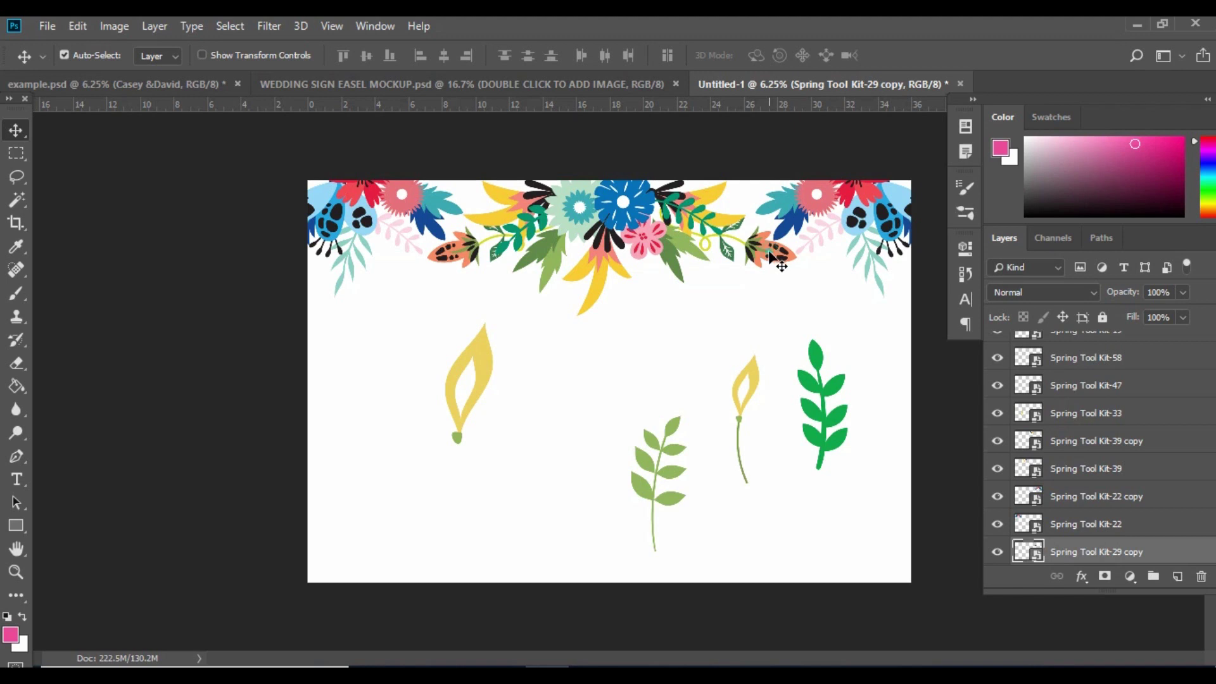
{"action": "left_click_drag", "start_coordinate": [769, 252], "coordinate": [754, 257]}
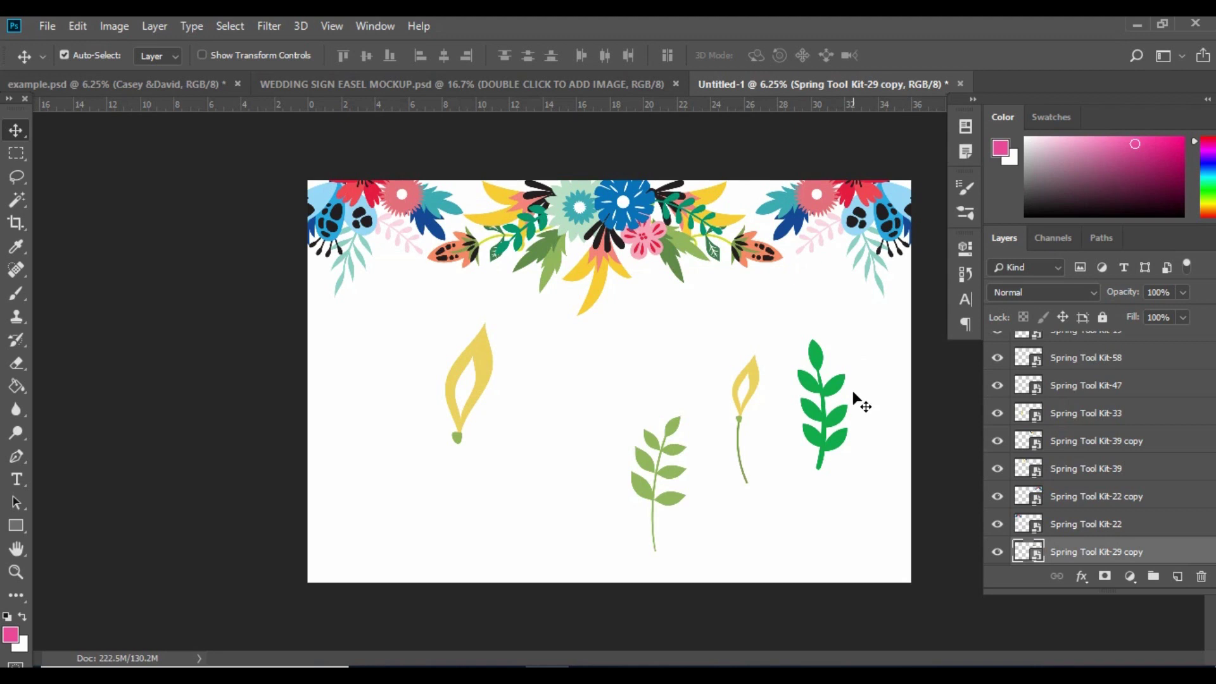
Move the Spring Tool Kit-47 leaf sprig up towards the centre bouquet and rotate it about 90 degrees clockwise.
{"action": "left_click", "coordinate": [673, 428]}
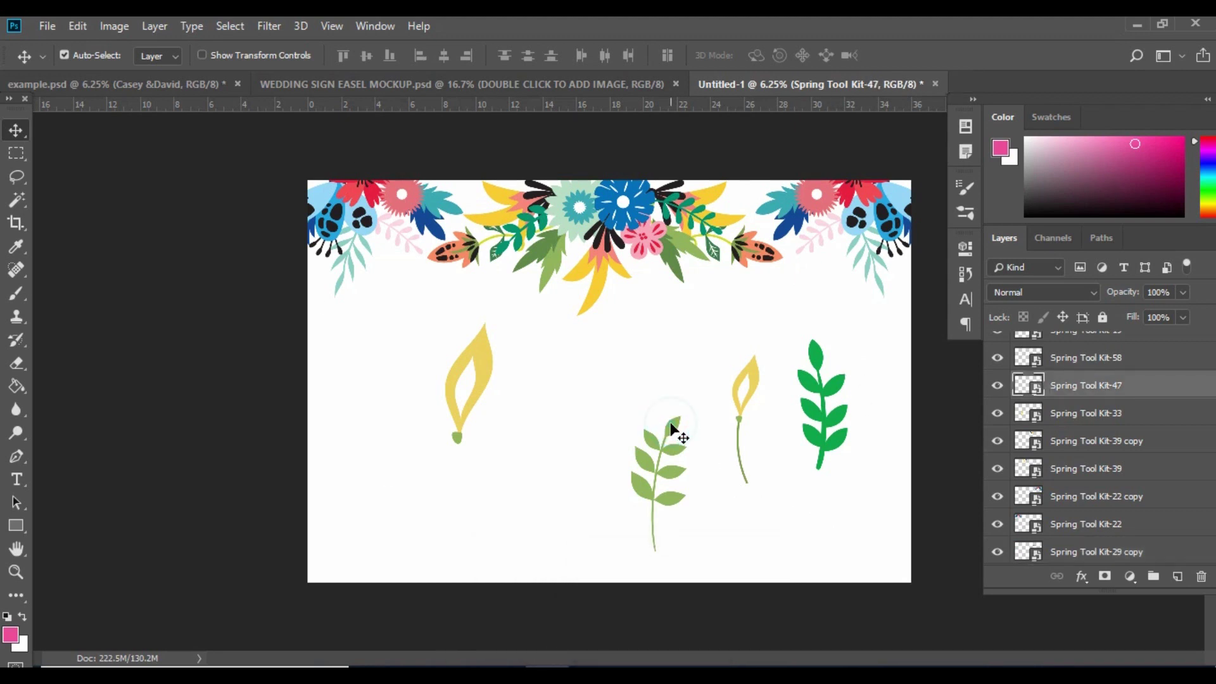
{"action": "left_click_drag", "start_coordinate": [673, 433], "coordinate": [634, 369]}
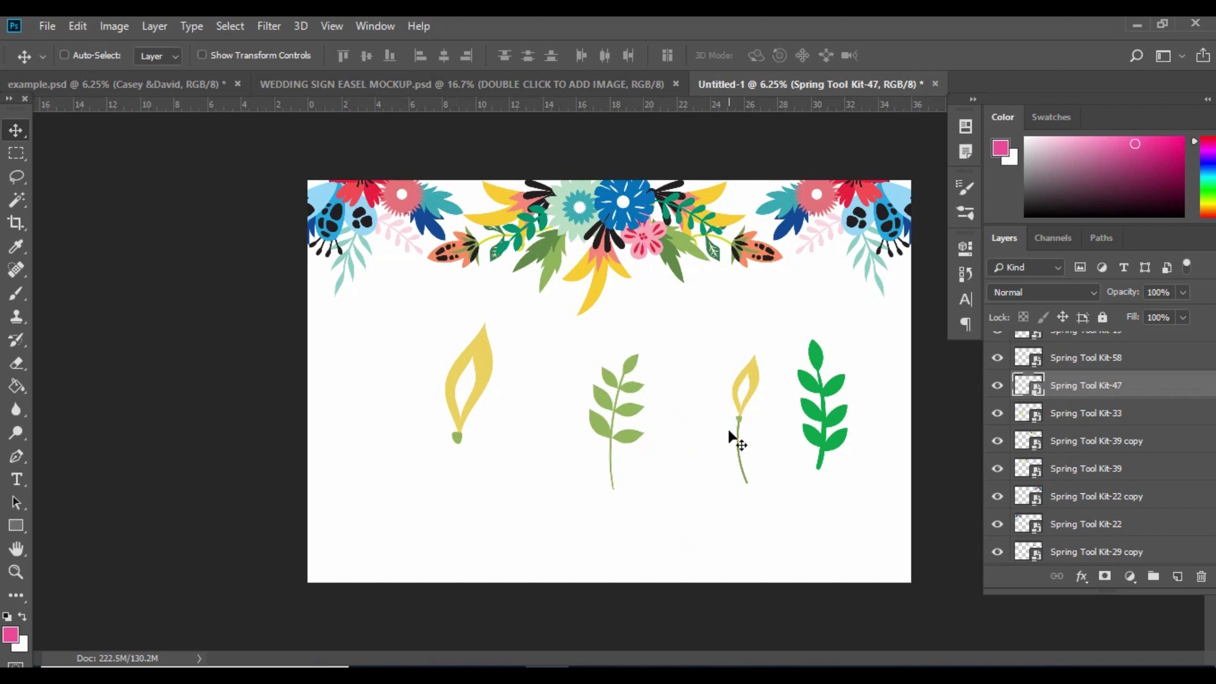
{"action": "key", "text": "ctrl+t"}
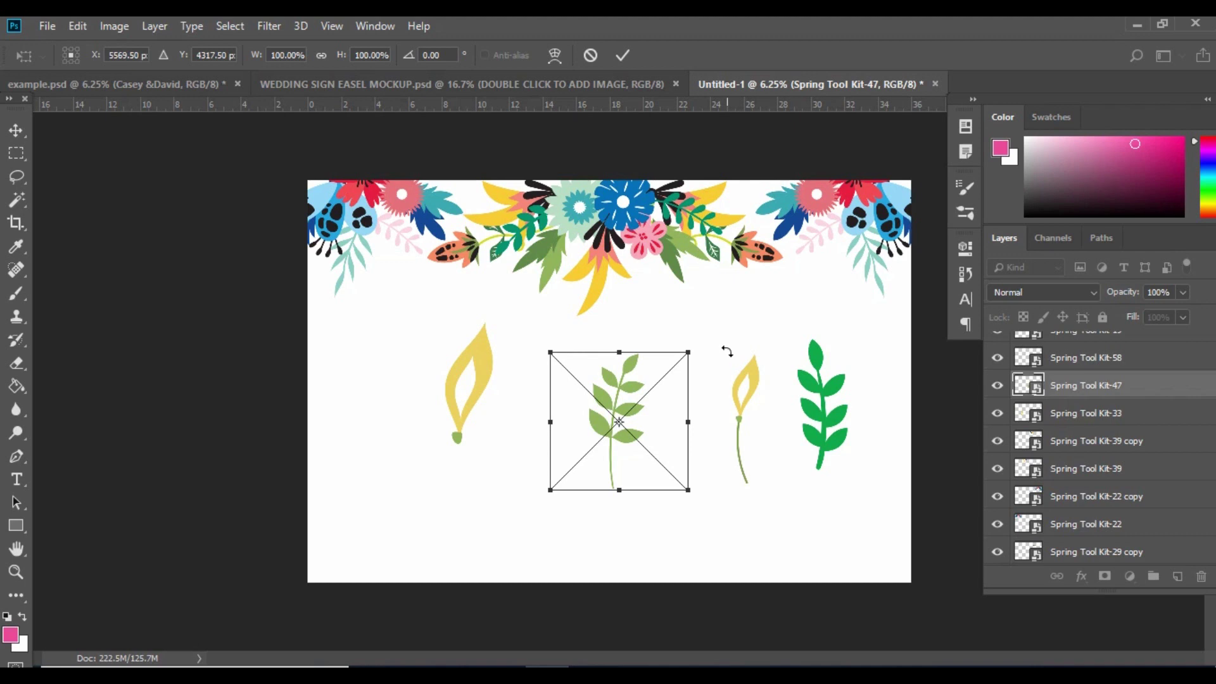
{"action": "left_click_drag", "start_coordinate": [728, 351], "coordinate": [692, 537]}
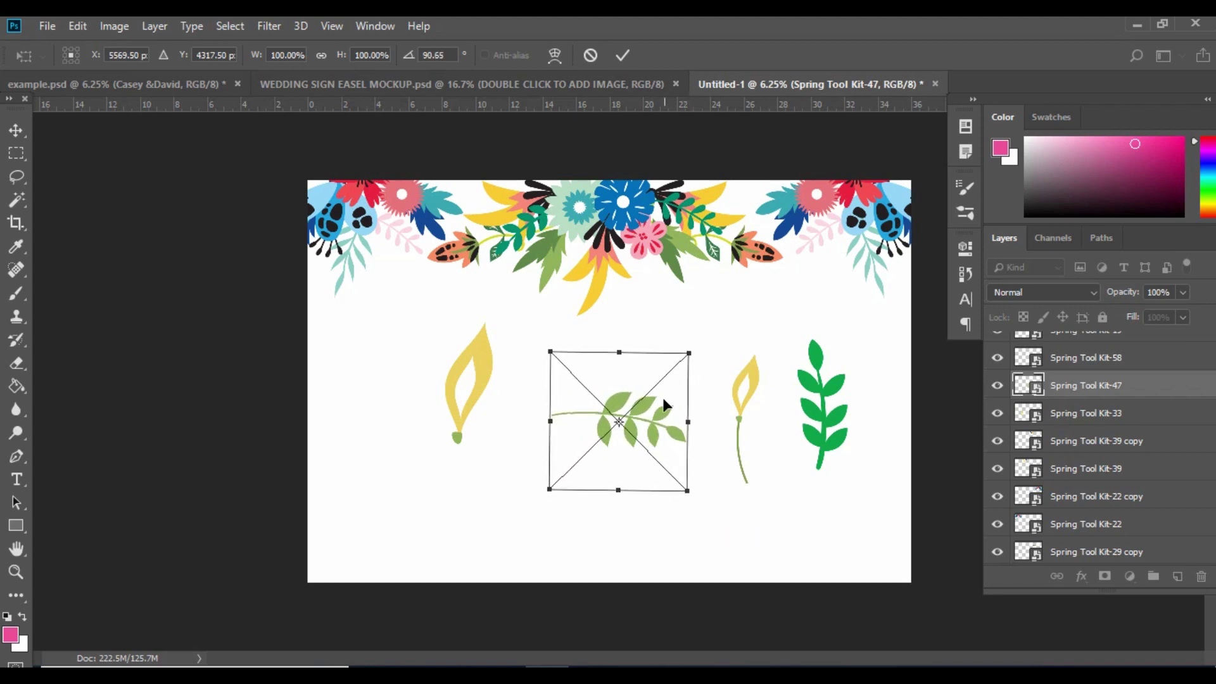
{"action": "key", "text": "Return"}
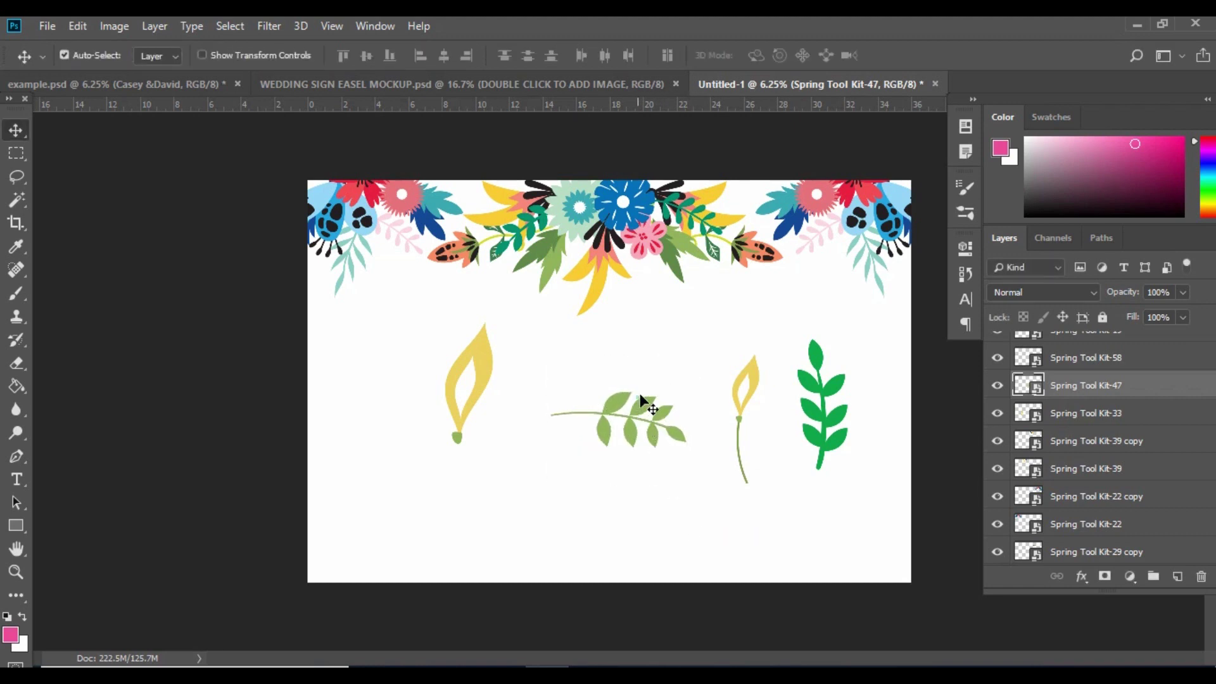
{"action": "left_click_drag", "start_coordinate": [638, 398], "coordinate": [740, 192]}
{"action": "left_click_drag", "start_coordinate": [640, 415], "coordinate": [619, 435]}
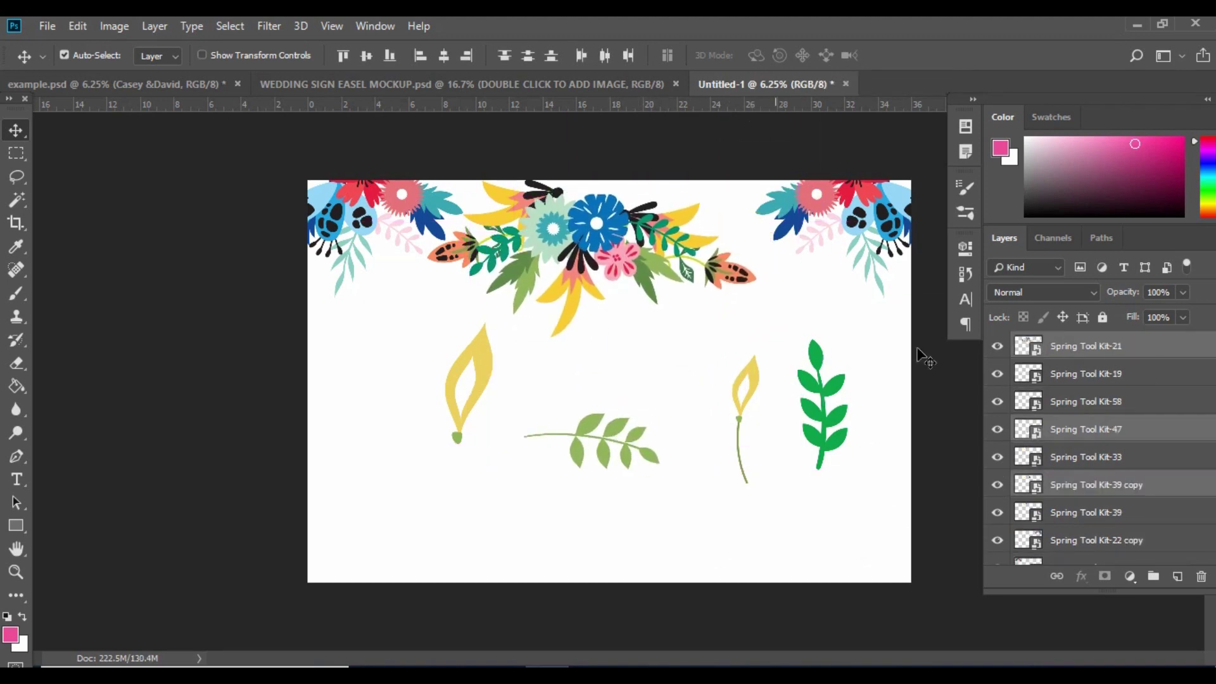
{"action": "left_click", "coordinate": [966, 275]}
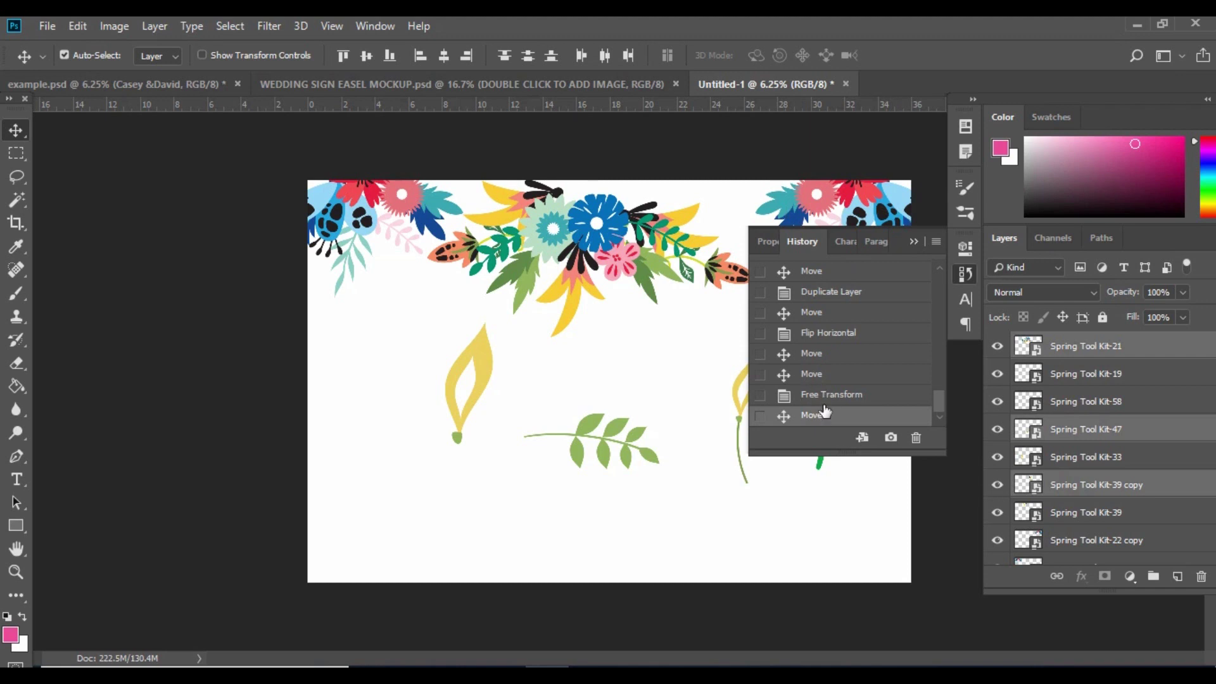
{"action": "left_click", "coordinate": [812, 397]}
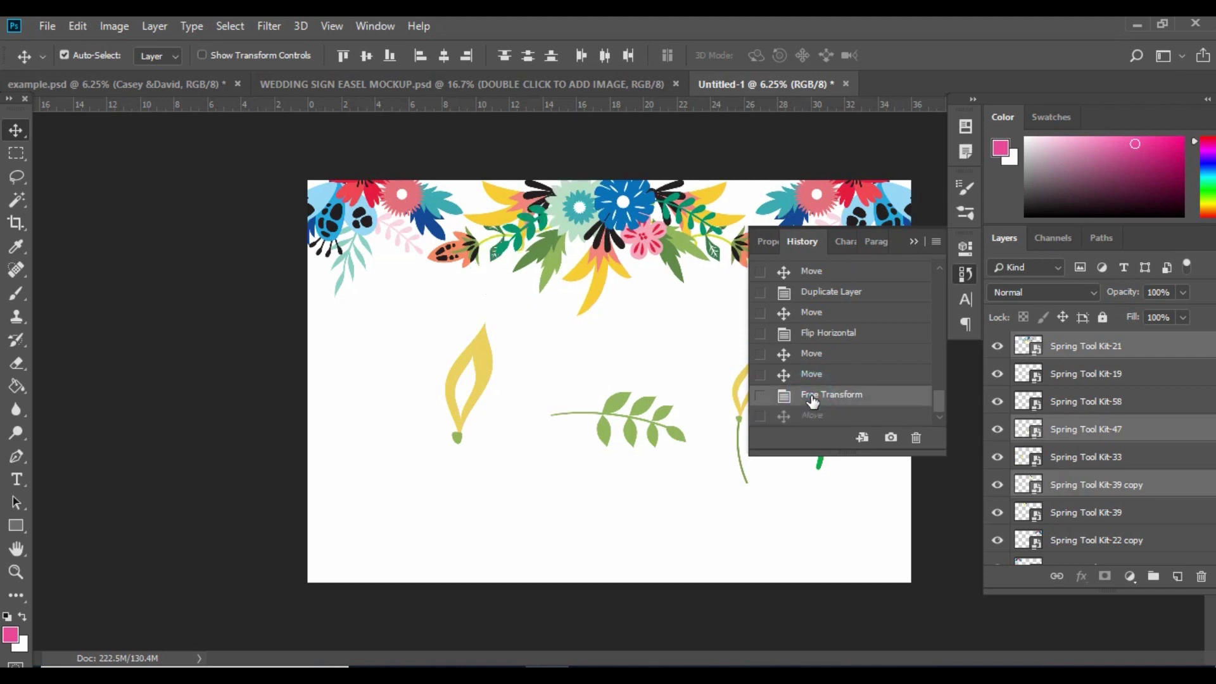
{"action": "left_click", "coordinate": [645, 322]}
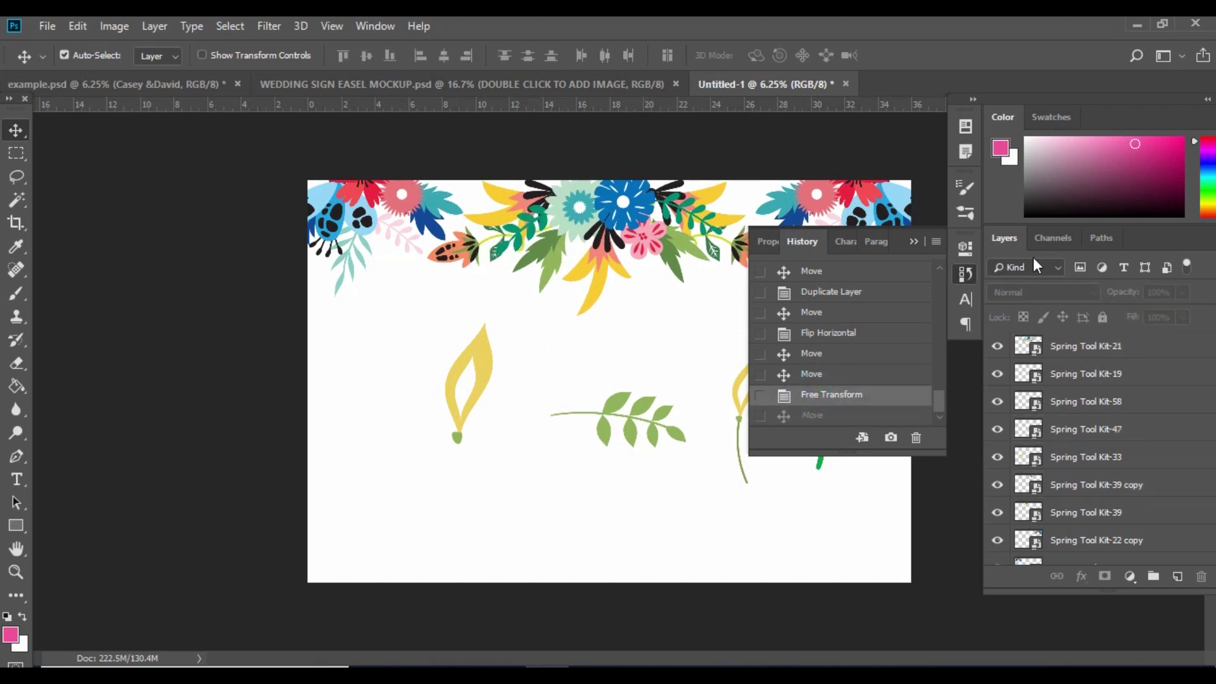
{"action": "left_click", "coordinate": [915, 241]}
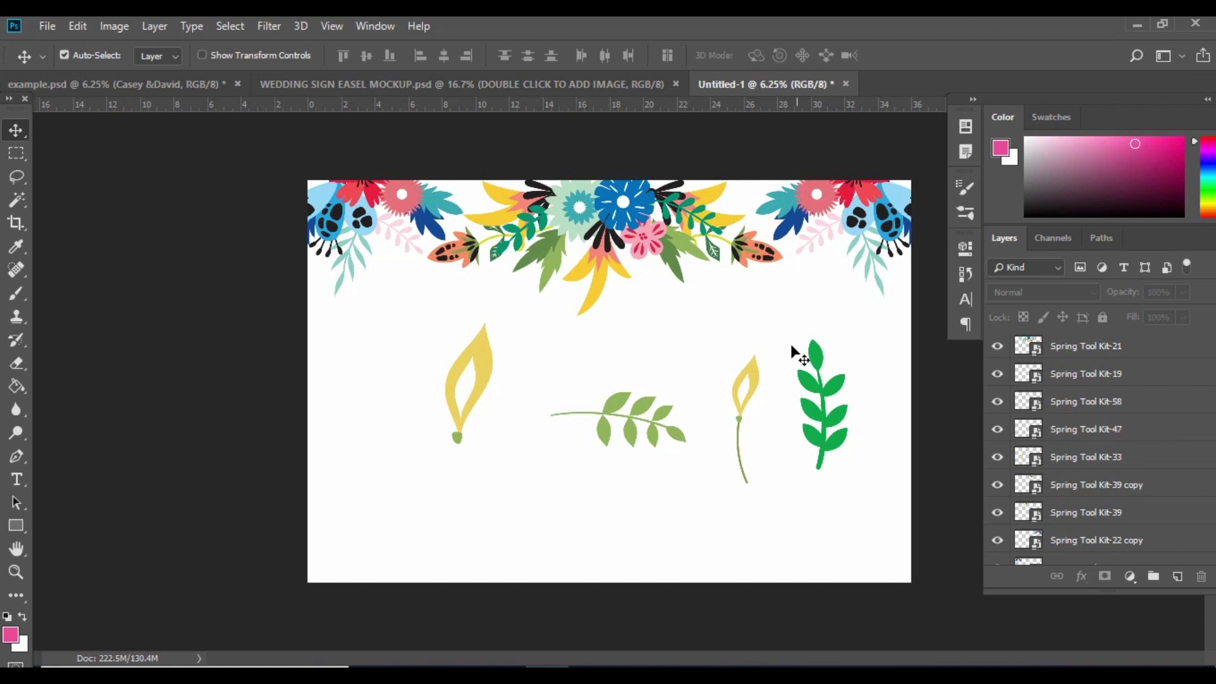
Move the Spring Tool Kit-47 leaf sprig to the centre bouquet's upper right side and send its layer just above Background.
{"action": "left_click", "coordinate": [641, 411]}
{"action": "left_click_drag", "start_coordinate": [642, 408], "coordinate": [746, 211]}
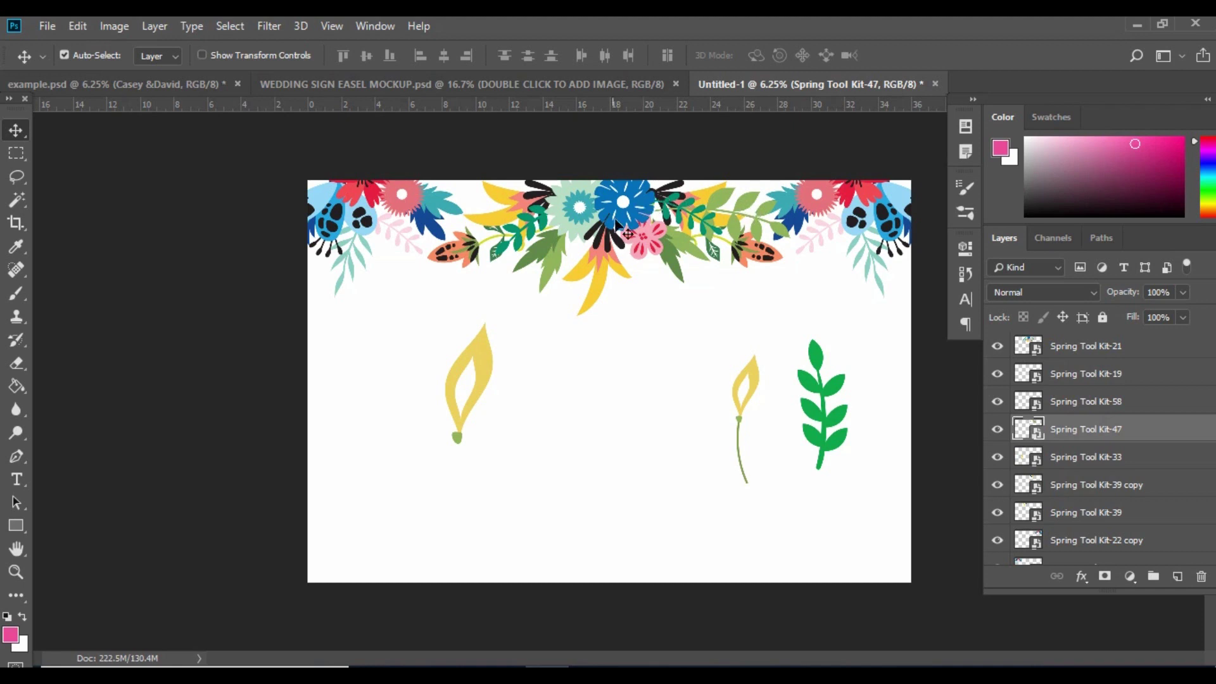
{"action": "left_click_drag", "start_coordinate": [1140, 429], "coordinate": [1126, 529]}
{"action": "left_click_drag", "start_coordinate": [713, 199], "coordinate": [732, 186]}
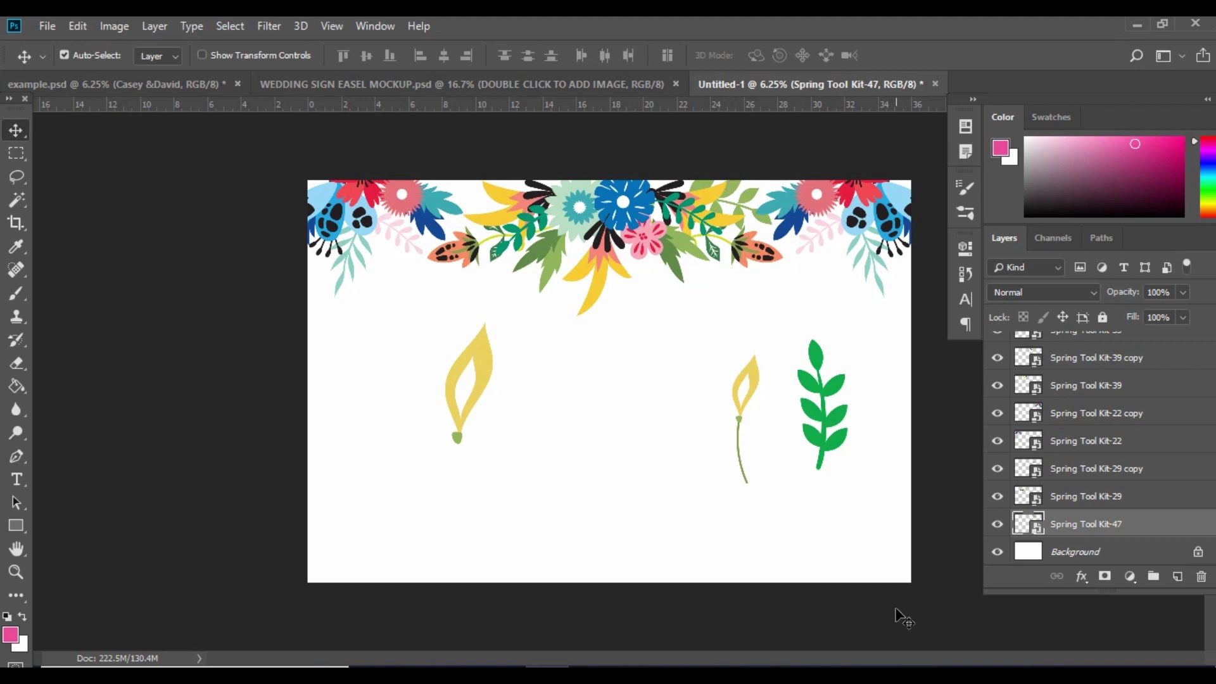
Duplicate the Spring Tool Kit-47 leaf sprig and place the copy, flipped horizontally, behind the centre bouquet's upper left side.
{"action": "left_click_drag", "start_coordinate": [1170, 514], "coordinate": [1178, 576]}
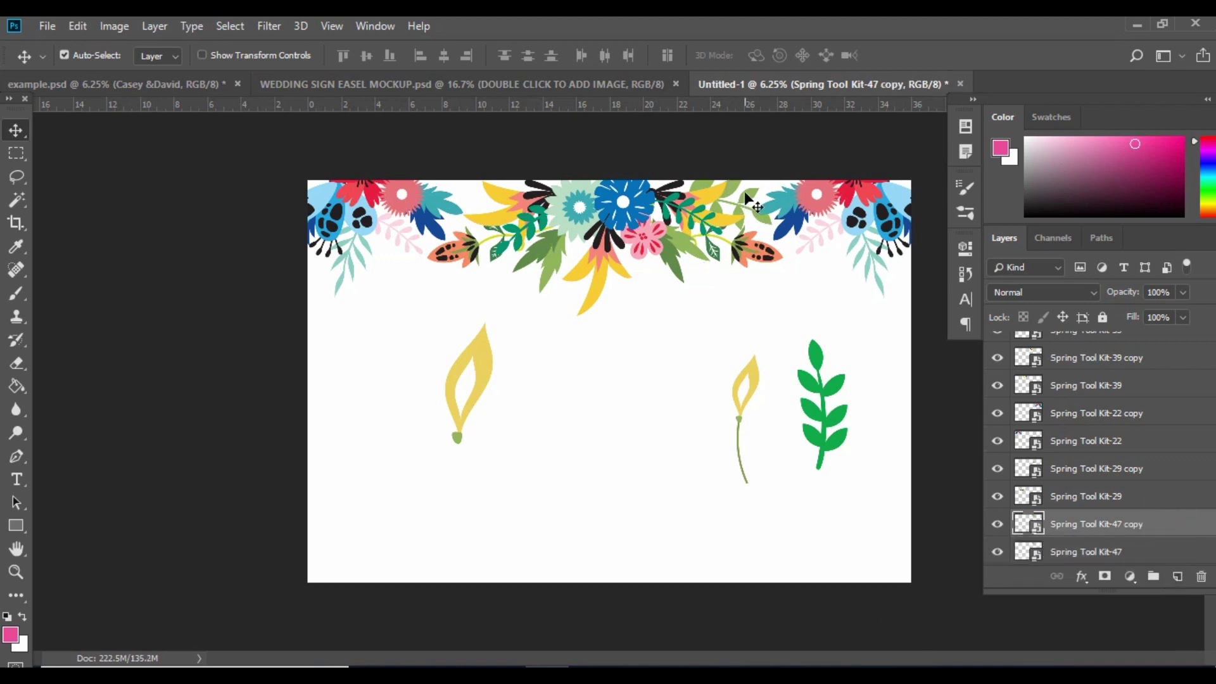
{"action": "left_click_drag", "start_coordinate": [747, 202], "coordinate": [531, 198]}
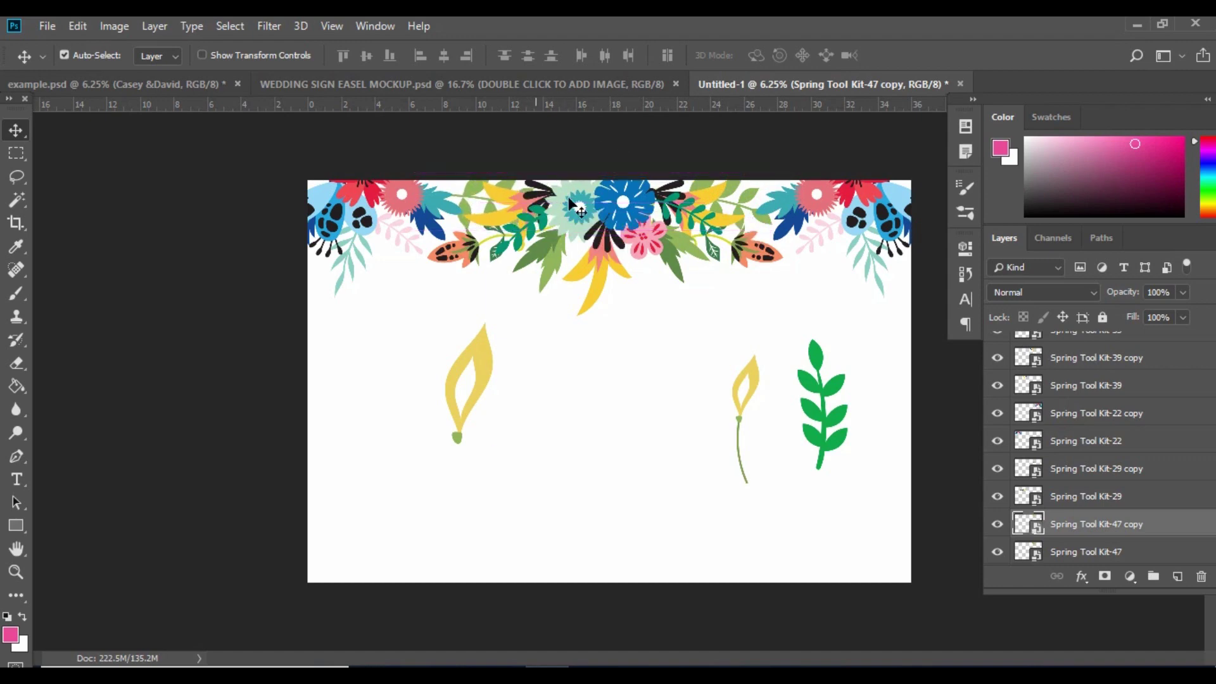
{"action": "left_click", "coordinate": [77, 25]}
{"action": "left_click", "coordinate": [86, 28]}
{"action": "left_click", "coordinate": [82, 26]}
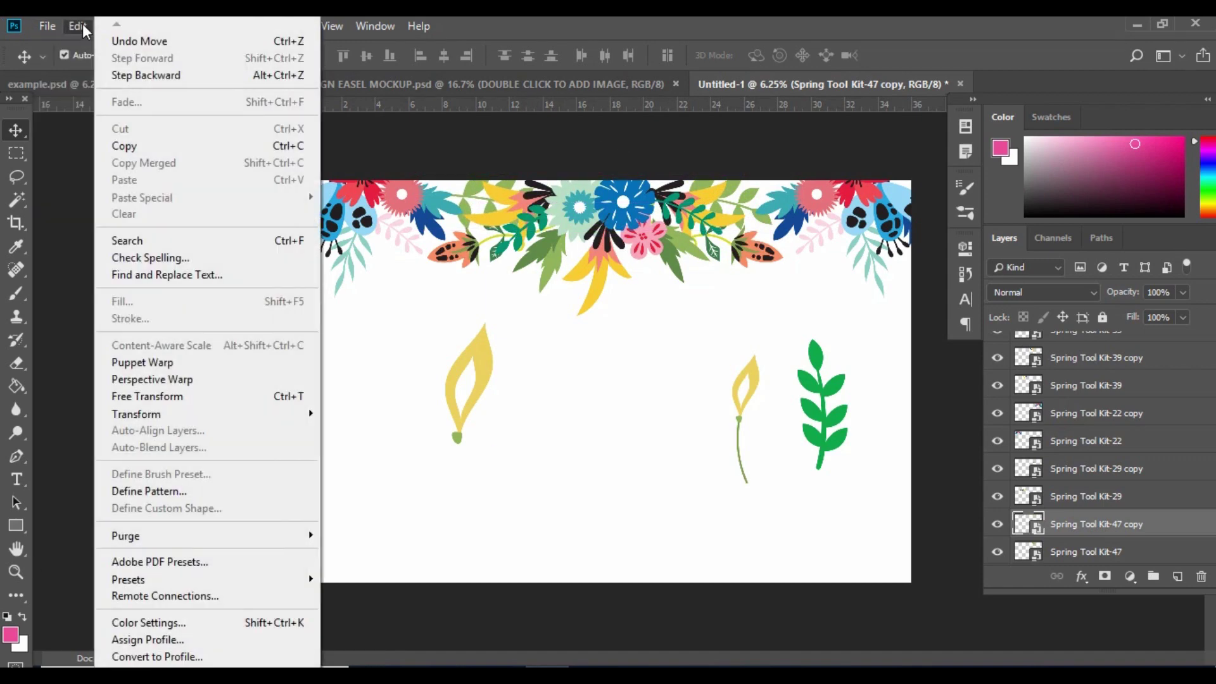
{"action": "mouse_move", "coordinate": [151, 413]}
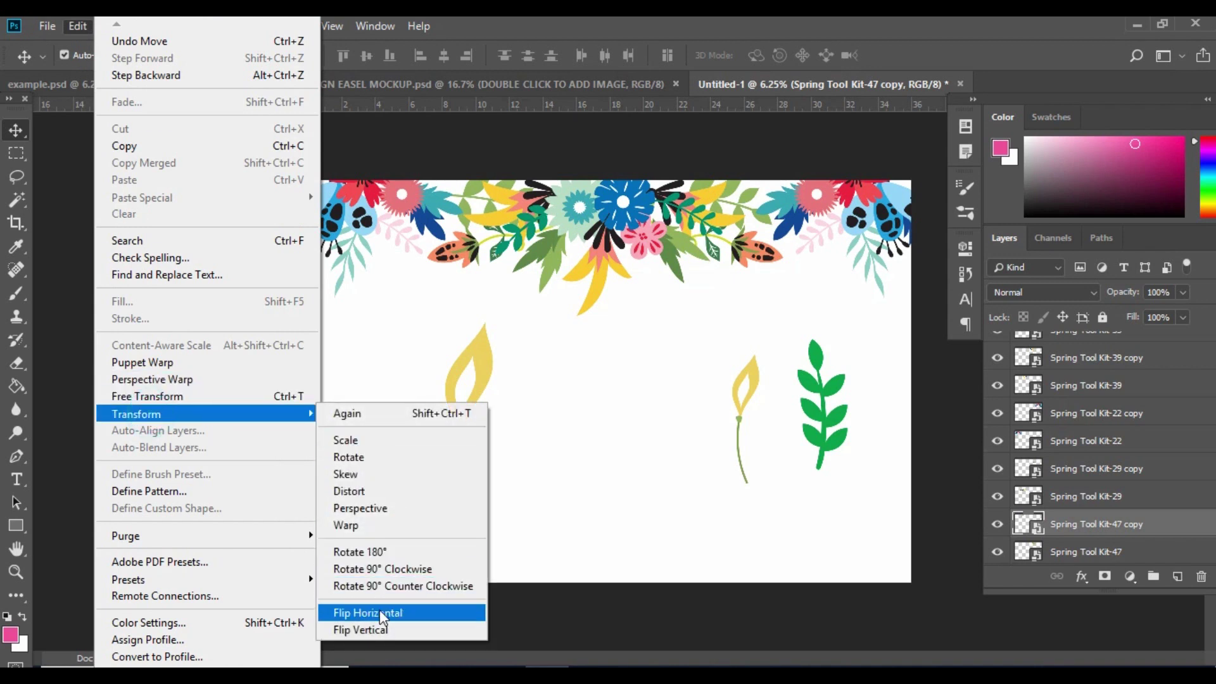
{"action": "left_click", "coordinate": [378, 612]}
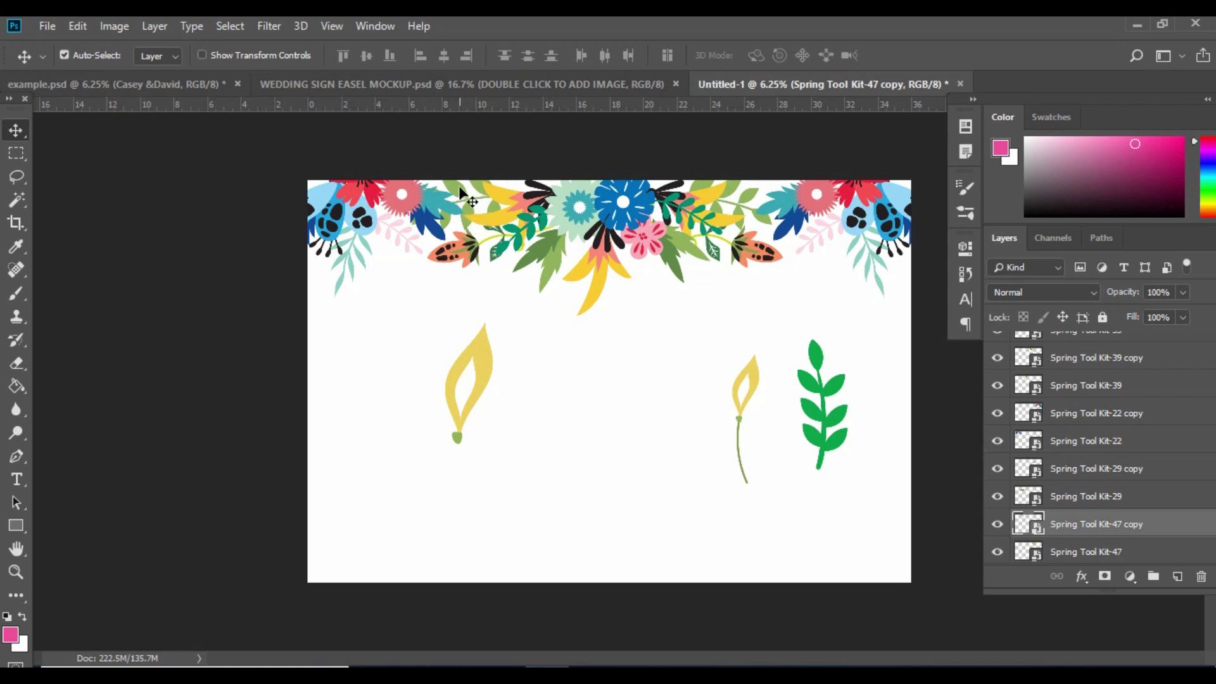
{"action": "left_click_drag", "start_coordinate": [460, 189], "coordinate": [486, 191]}
{"action": "left_click_drag", "start_coordinate": [493, 190], "coordinate": [496, 191]}
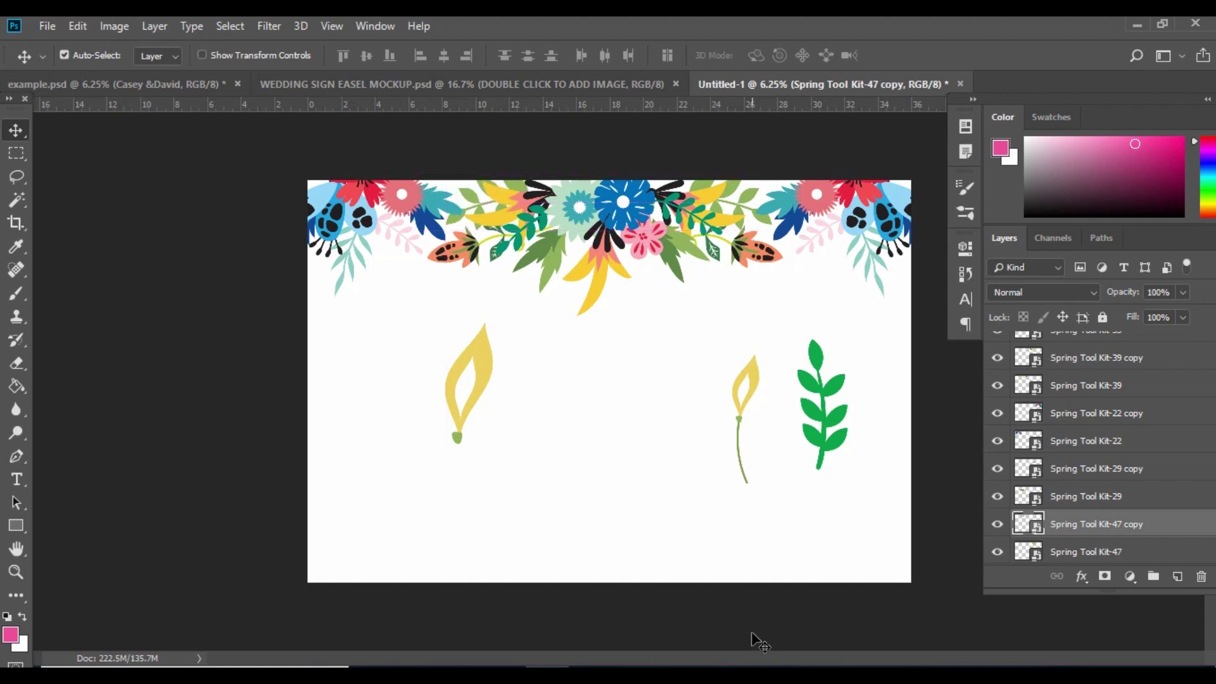
Transform the yellow Spring Tool Kit-33 flower so it points right and move it to the centre bouquet's upper right side.
{"action": "left_click", "coordinate": [483, 341]}
{"action": "key", "text": "ctrl"}
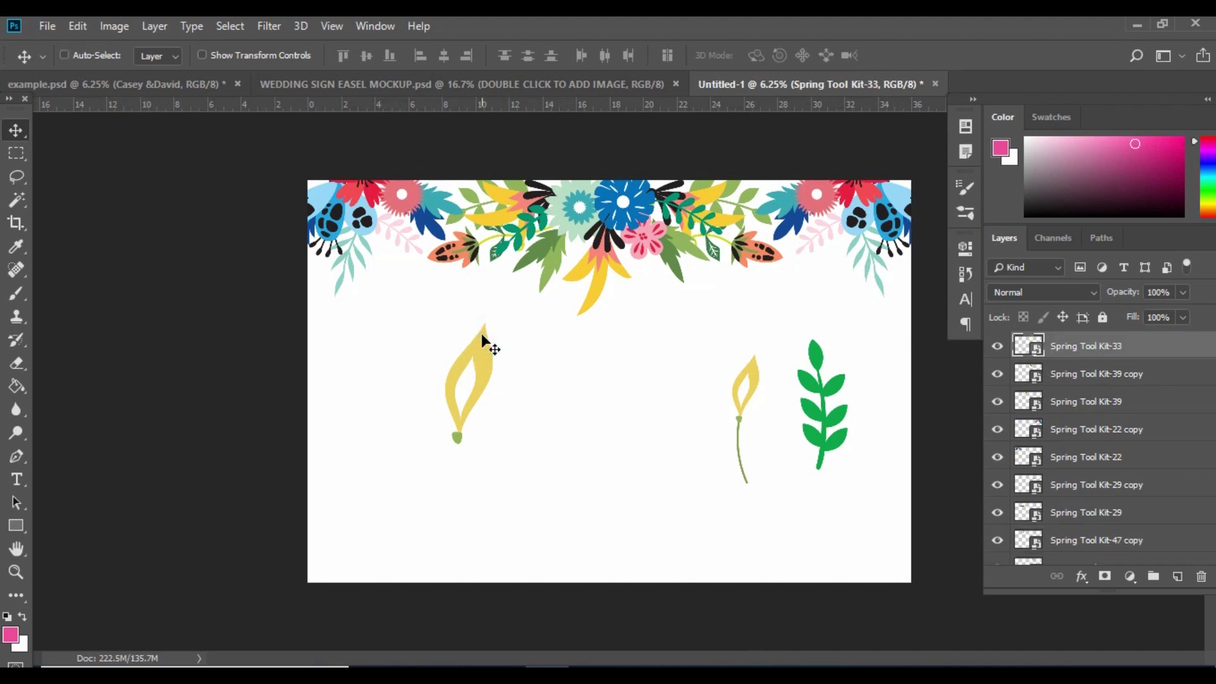
{"action": "key", "text": "ctrl+t"}
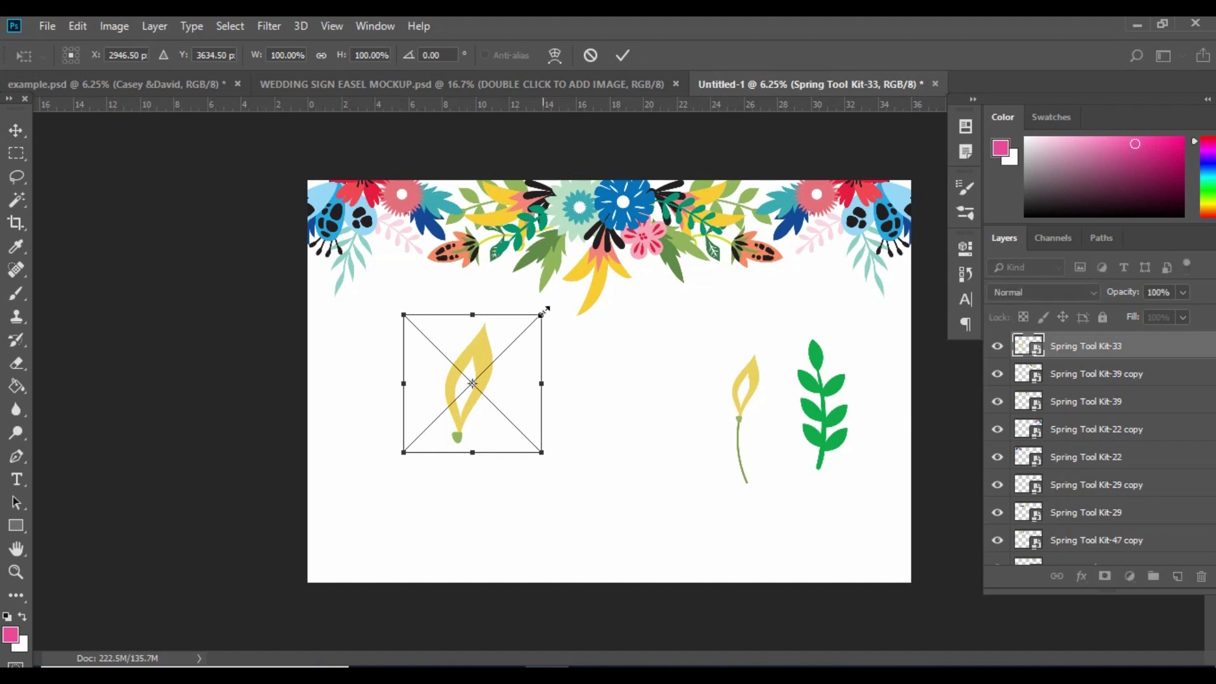
{"action": "left_click_drag", "start_coordinate": [543, 313], "coordinate": [481, 470]}
{"action": "left_click_drag", "start_coordinate": [452, 420], "coordinate": [760, 197]}
{"action": "key", "text": "Return"}
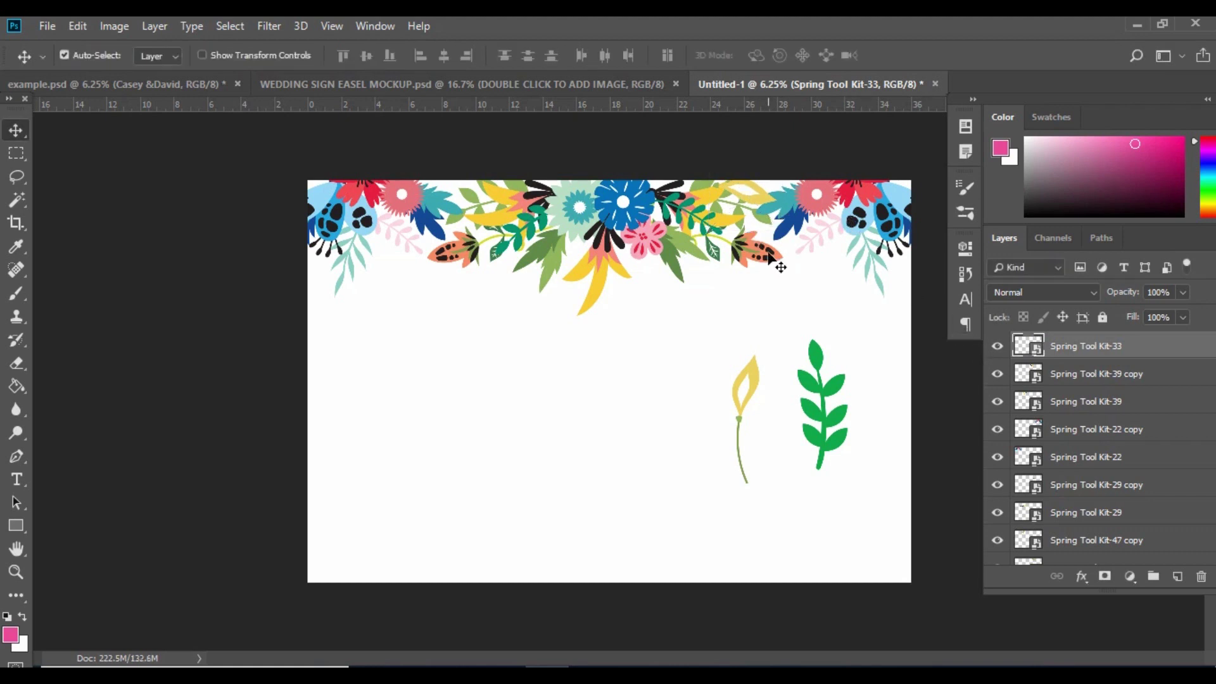
Tilt the Spring Tool Kit-33 flower to point up and right, nudge it outward, and send its layer just above Background.
{"action": "key", "text": "ctrl+t"}
{"action": "left_click_drag", "start_coordinate": [789, 261], "coordinate": [429, 149]}
{"action": "key", "text": "Return"}
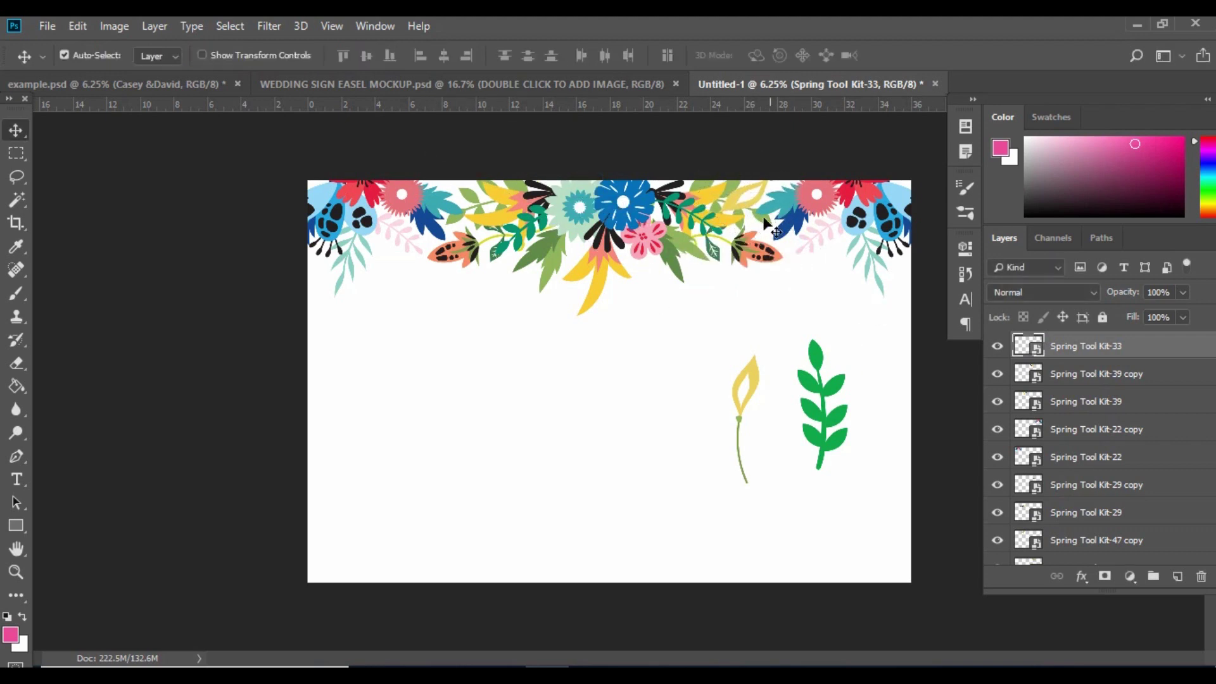
{"action": "left_click_drag", "start_coordinate": [752, 190], "coordinate": [771, 187]}
{"action": "left_click_drag", "start_coordinate": [1118, 345], "coordinate": [1114, 539]}
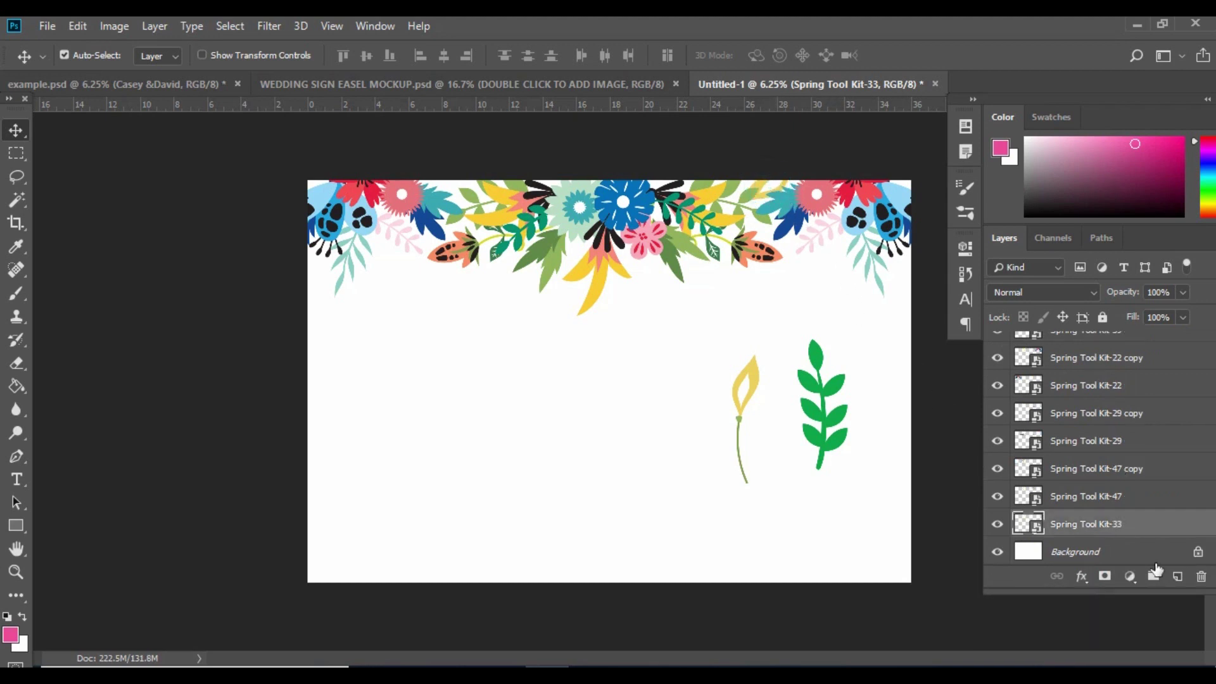
Duplicate the Spring Tool Kit-33 flower and place the copy, flipped horizontally, behind the centre bouquet's upper left side.
{"action": "left_click_drag", "start_coordinate": [1162, 524], "coordinate": [1179, 576]}
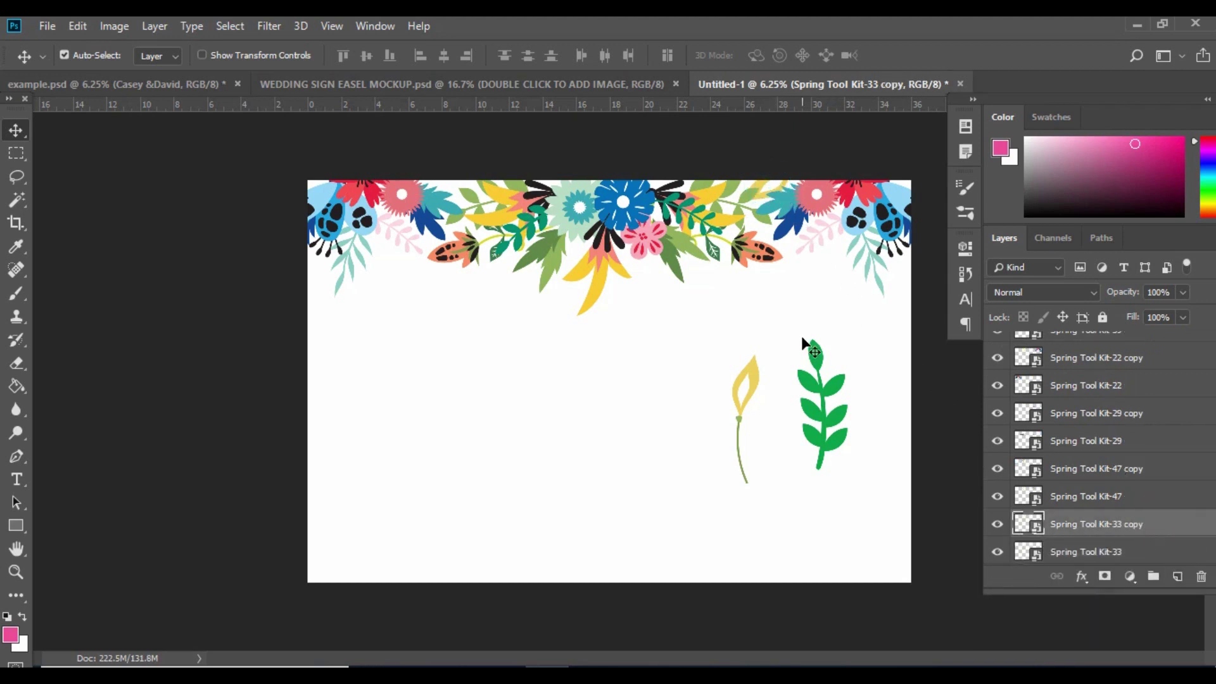
{"action": "left_click_drag", "start_coordinate": [771, 169], "coordinate": [329, 187]}
{"action": "left_click", "coordinate": [1046, 468]}
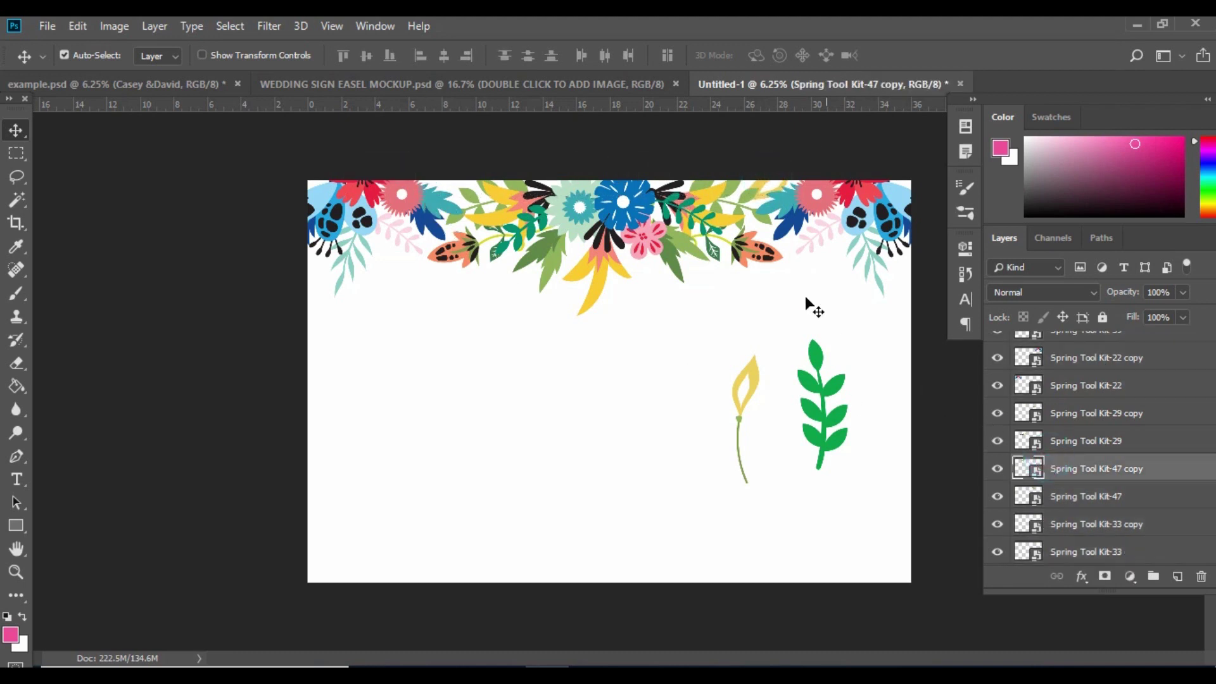
{"action": "left_click", "coordinate": [765, 181]}
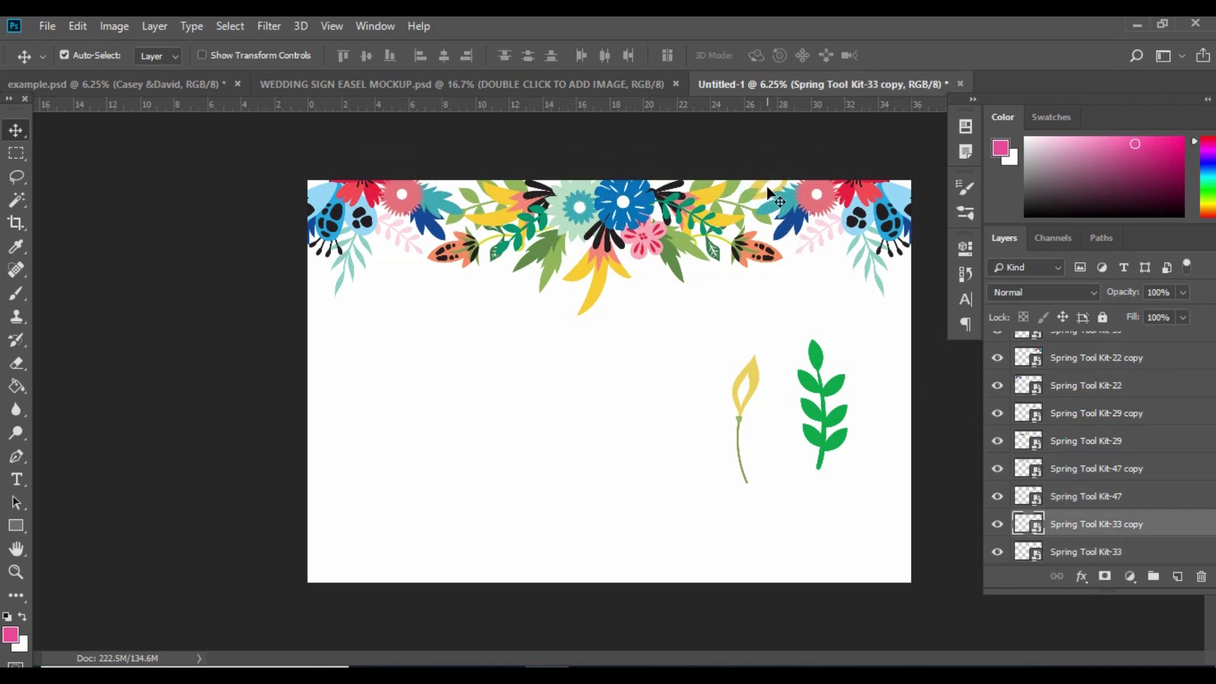
{"action": "left_click_drag", "start_coordinate": [768, 188], "coordinate": [440, 205]}
{"action": "left_click", "coordinate": [83, 22]}
{"action": "mouse_move", "coordinate": [163, 418]}
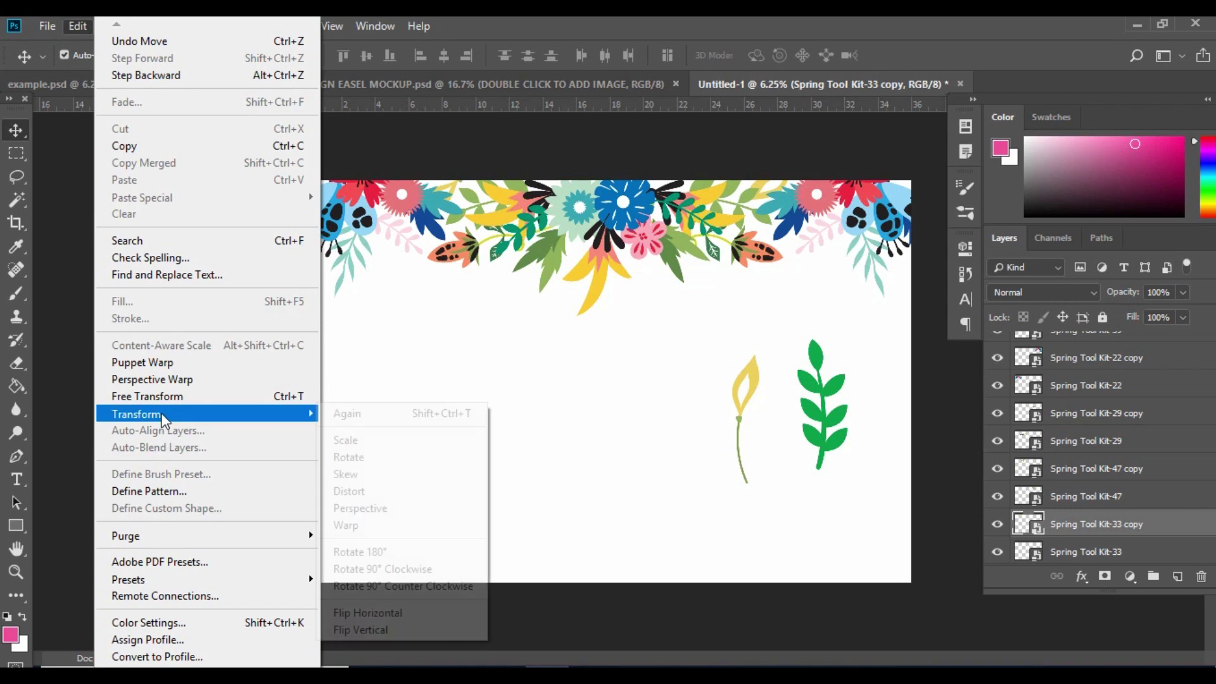
{"action": "left_click", "coordinate": [366, 612]}
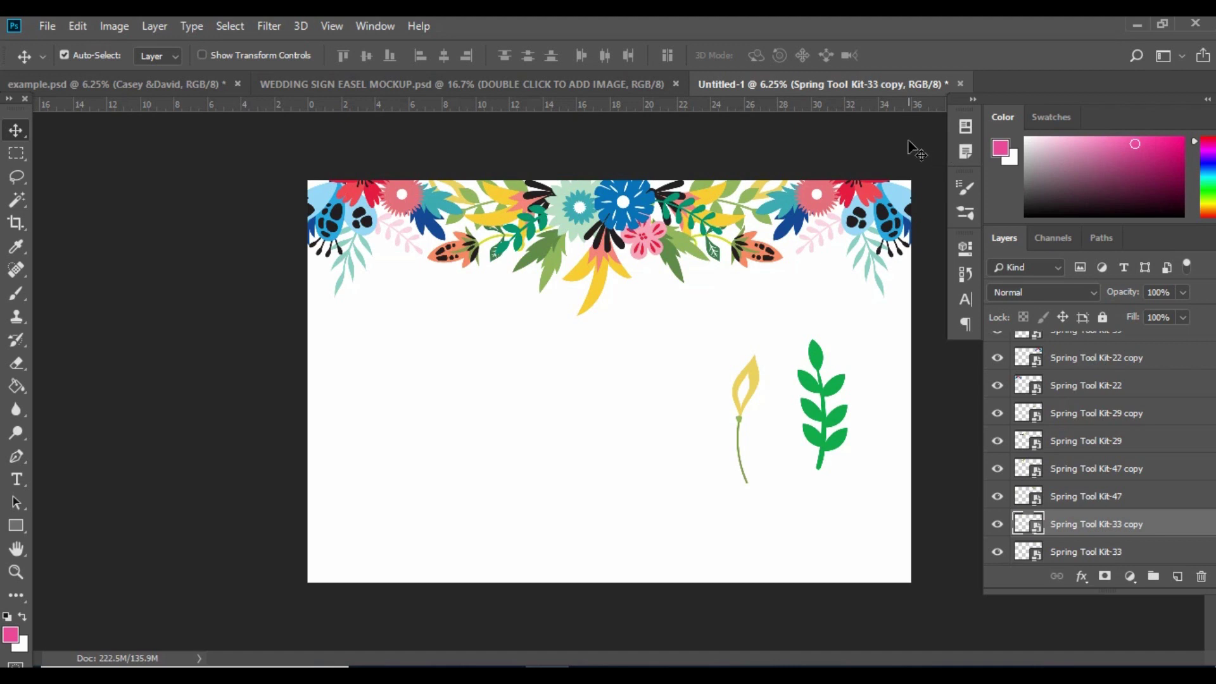
Delete the unused long-stemmed yellow Spring Tool Kit-19 flower from the document.
{"action": "left_click", "coordinate": [746, 379]}
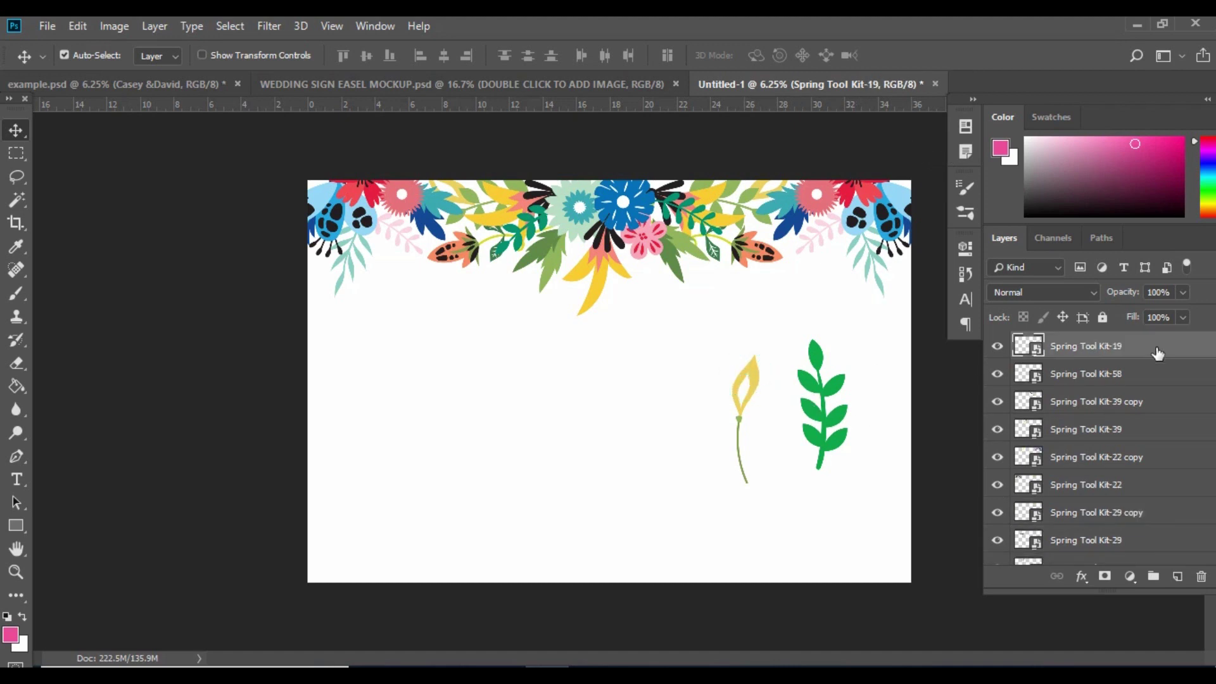
{"action": "left_click_drag", "start_coordinate": [1159, 347], "coordinate": [1202, 578]}
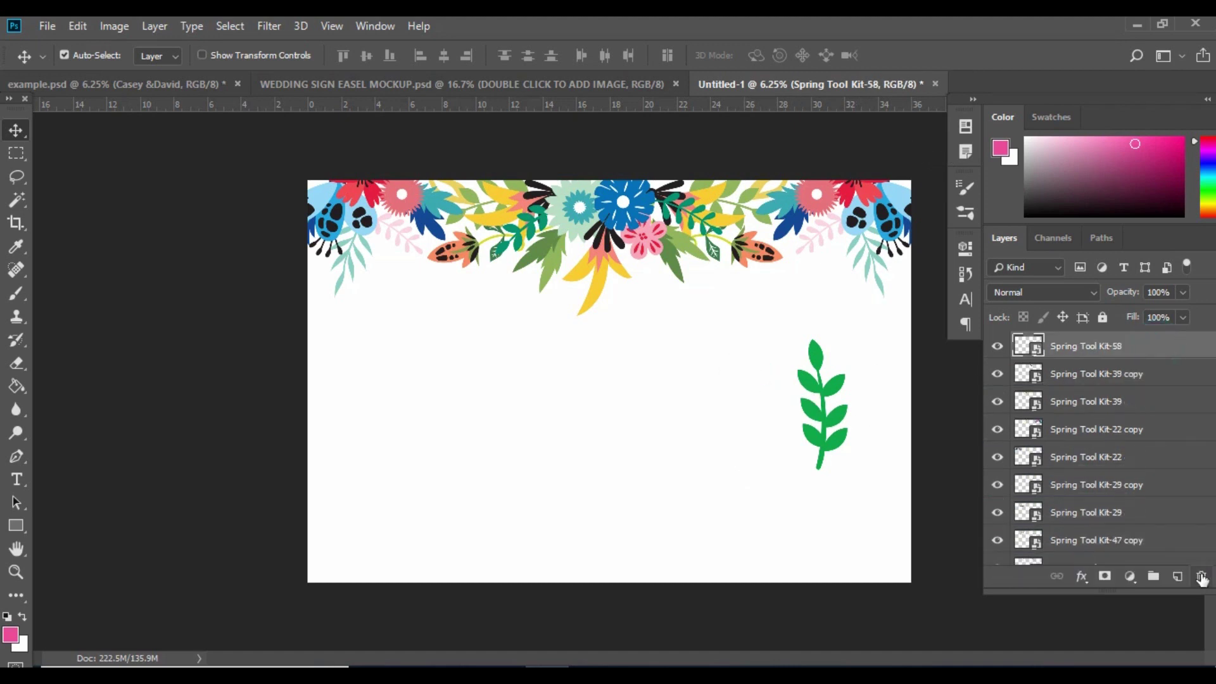
Move the green Spring Tool Kit-58 branch to the page centre, enlarged and tilted toward the upper right, and lower its opacity to a pale tint.
{"action": "left_click_drag", "start_coordinate": [837, 383], "coordinate": [567, 405]}
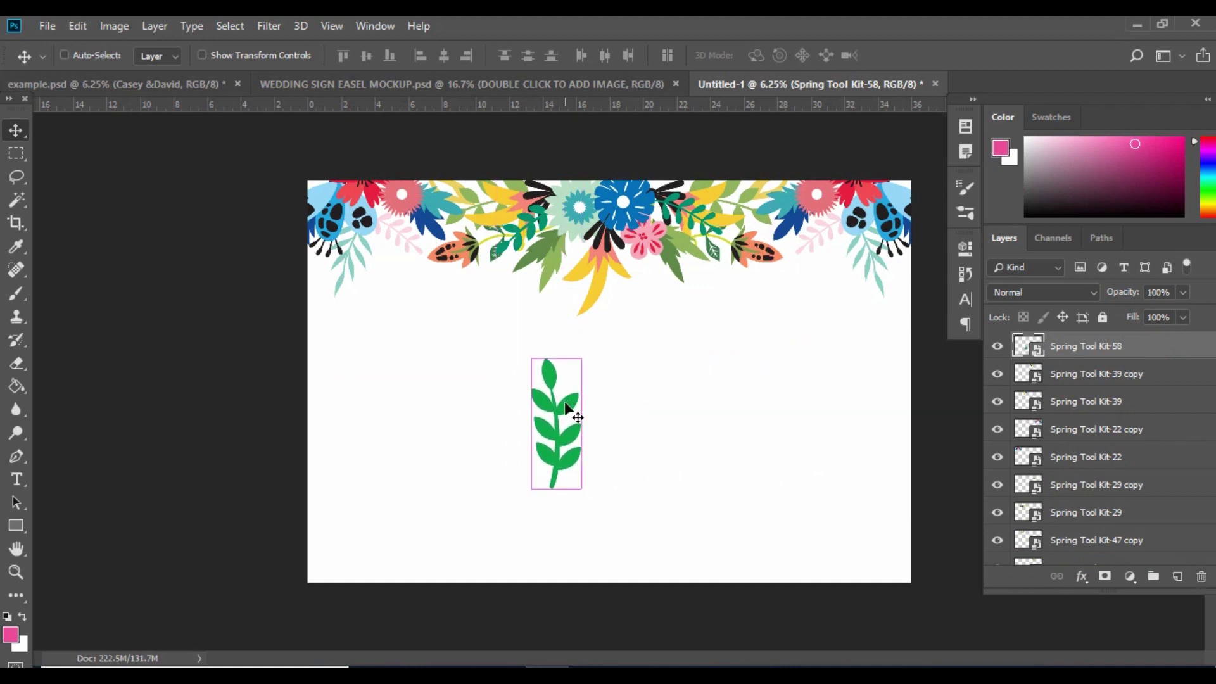
{"action": "key", "text": "ctrl+t"}
{"action": "left_click_drag", "start_coordinate": [663, 349], "coordinate": [797, 444]}
{"action": "left_click_drag", "start_coordinate": [705, 392], "coordinate": [679, 372]}
{"action": "key", "text": "Return"}
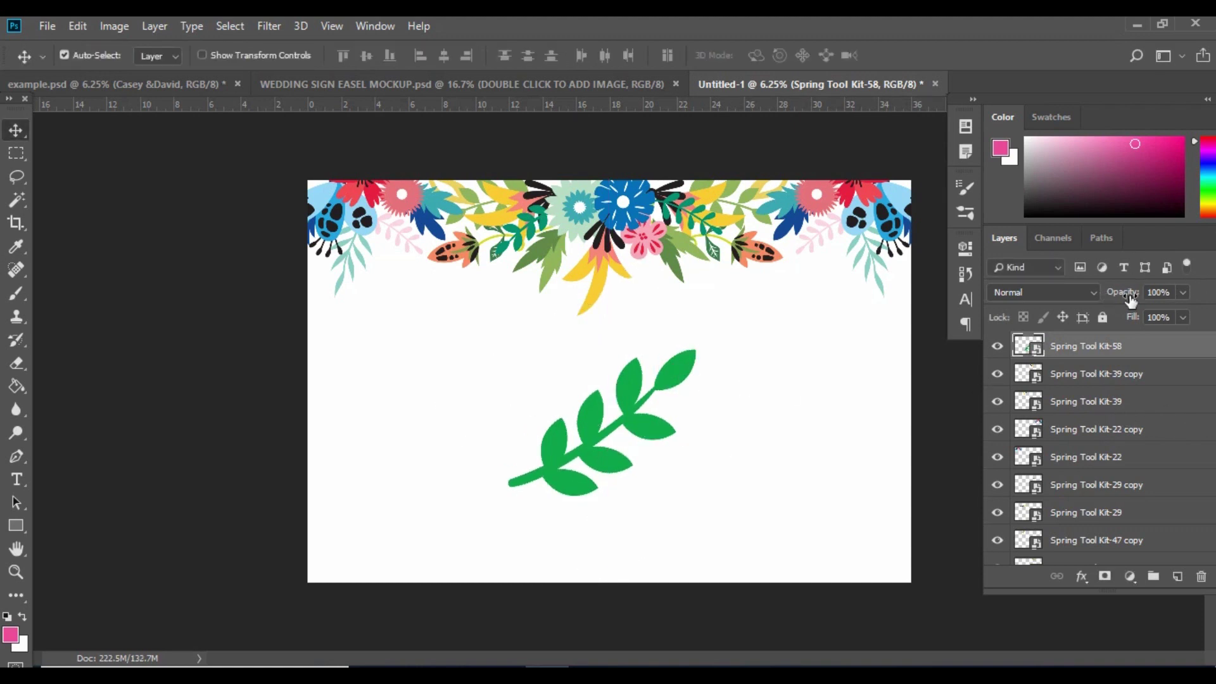
{"action": "left_click", "coordinate": [1183, 293]}
{"action": "left_click_drag", "start_coordinate": [1184, 313], "coordinate": [1124, 316]}
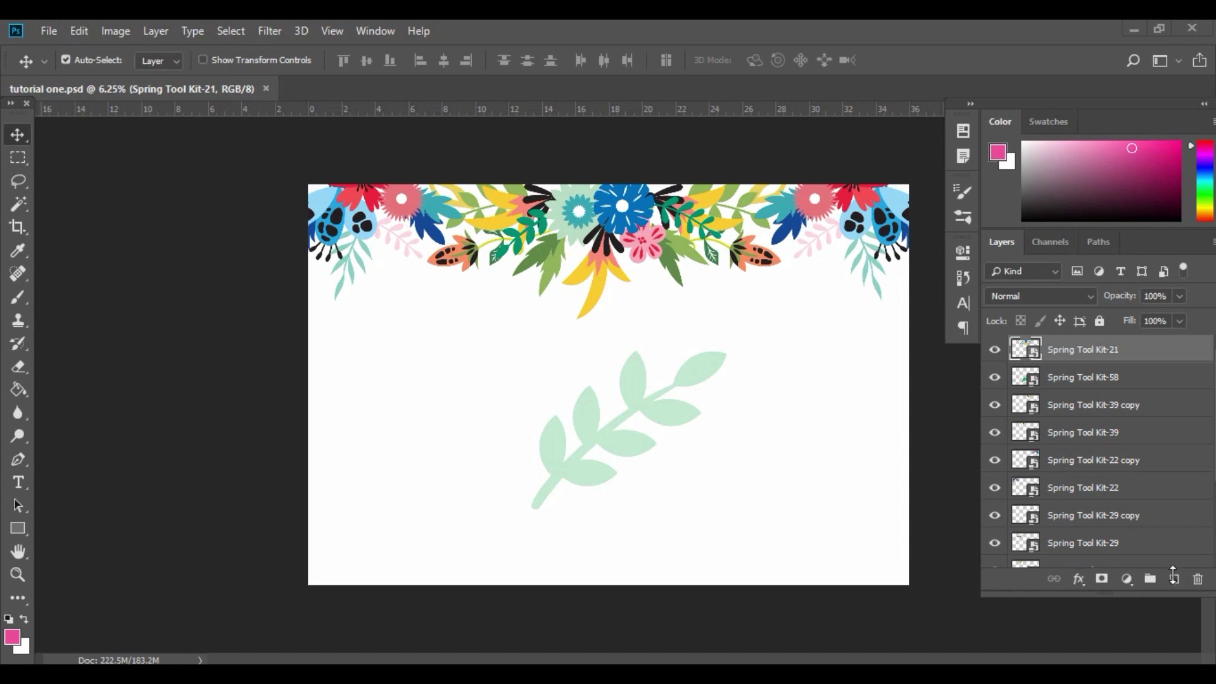
Add a new layer above Spring Tool Kit-21 and set the Type tool's font to Welcome Regular.
{"action": "left_click", "coordinate": [1177, 579]}
{"action": "left_click", "coordinate": [1172, 579]}
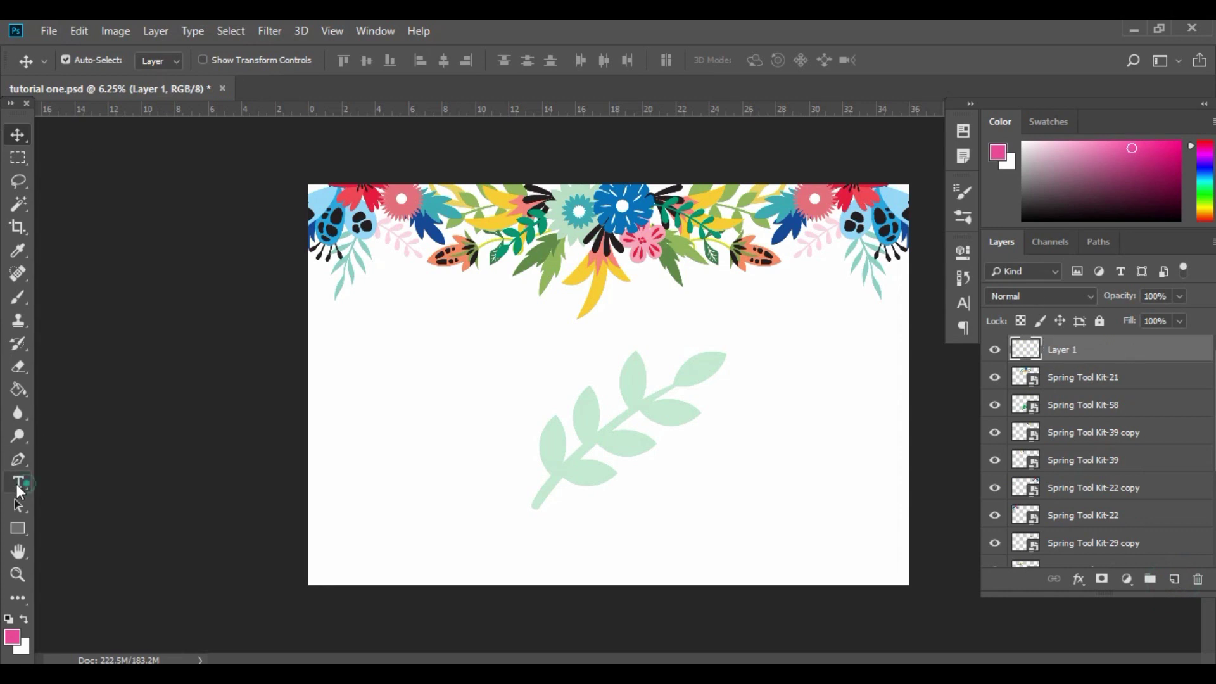
{"action": "left_click", "coordinate": [17, 483]}
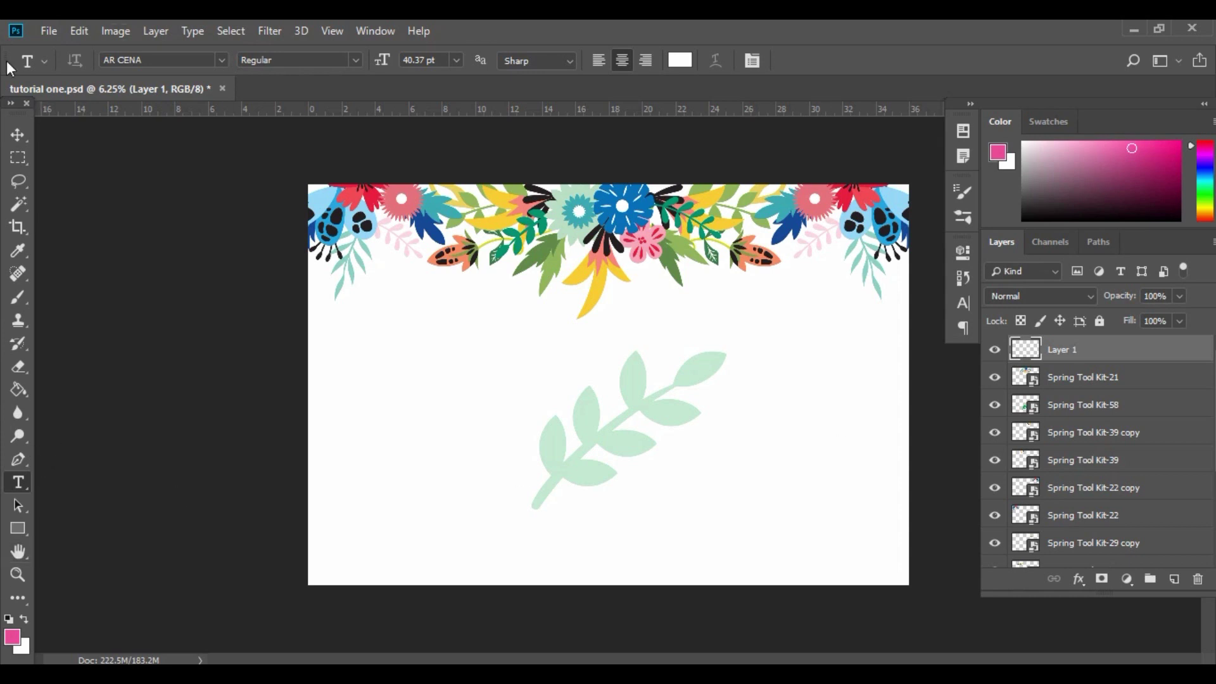
{"action": "left_click", "coordinate": [191, 62]}
{"action": "left_click", "coordinate": [191, 62]}
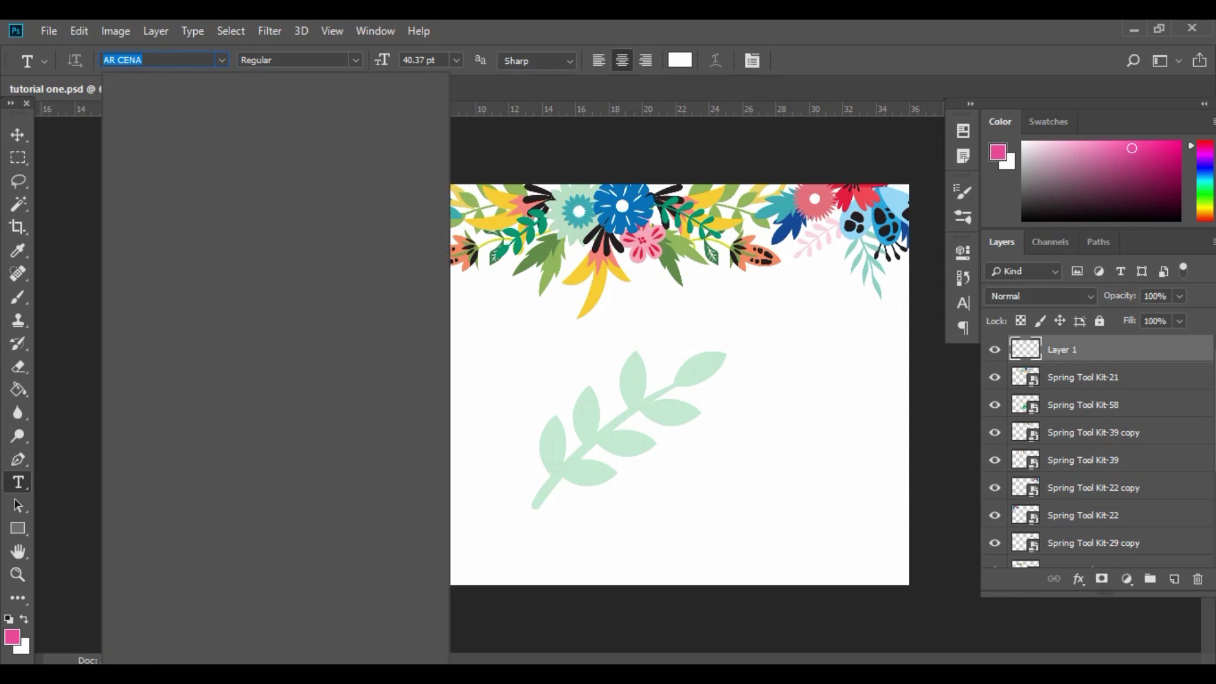
{"action": "type", "text": "w"}
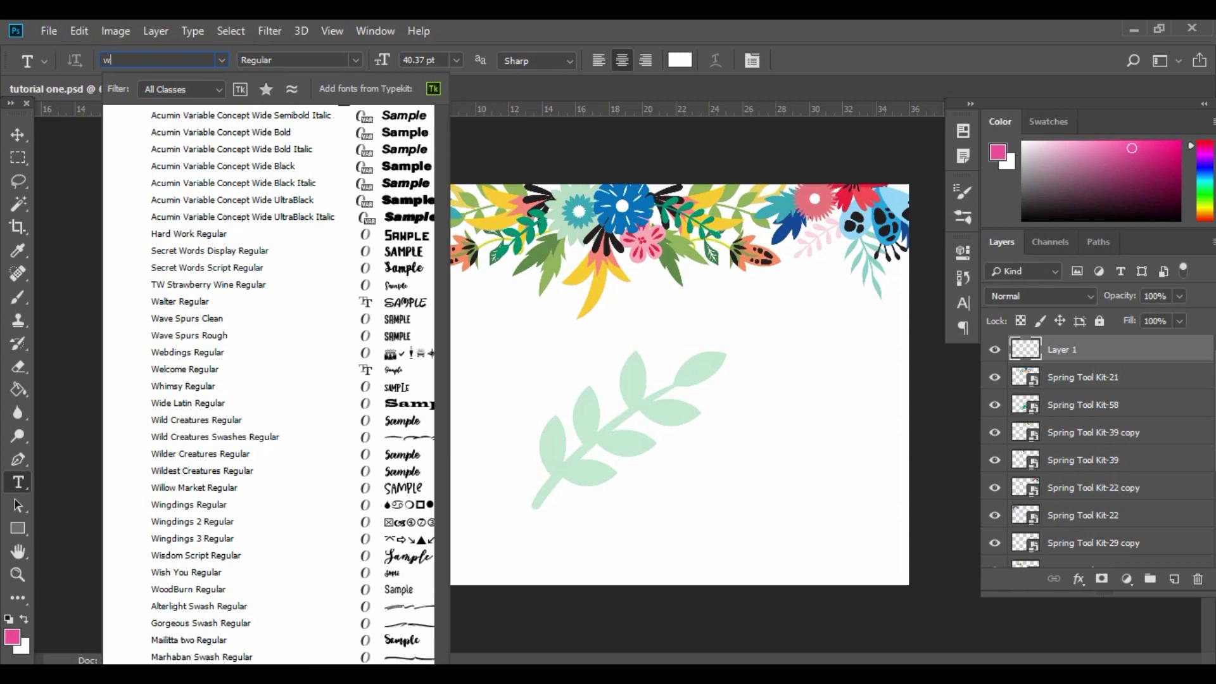
{"action": "type", "text": "elcome"}
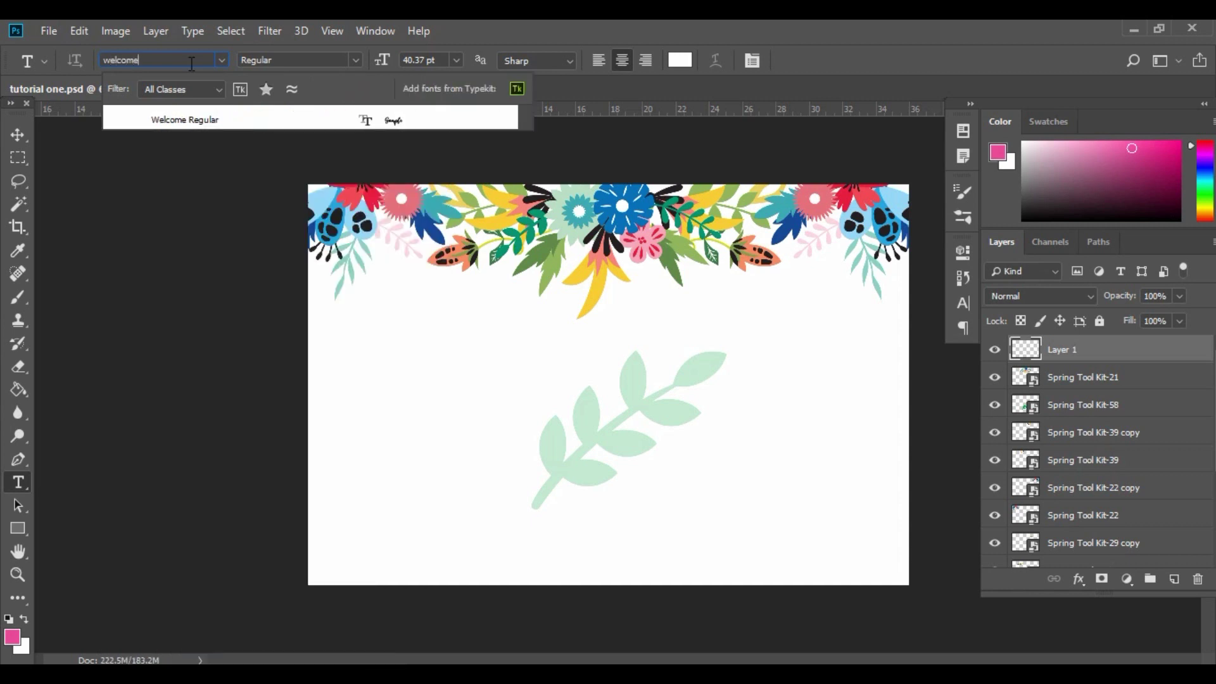
{"action": "left_click", "coordinate": [233, 120]}
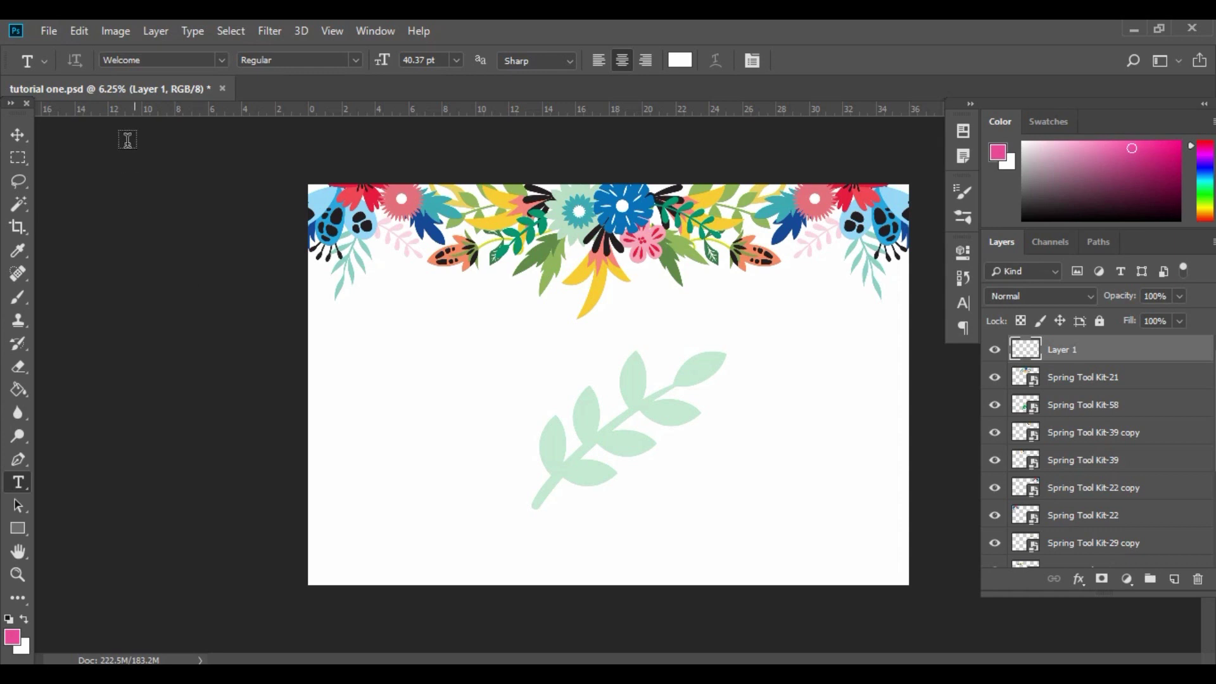
Set the text colour to #000000 and add the word "Welcome" in the blank area beside the pale branch.
{"action": "left_click", "coordinate": [680, 60]}
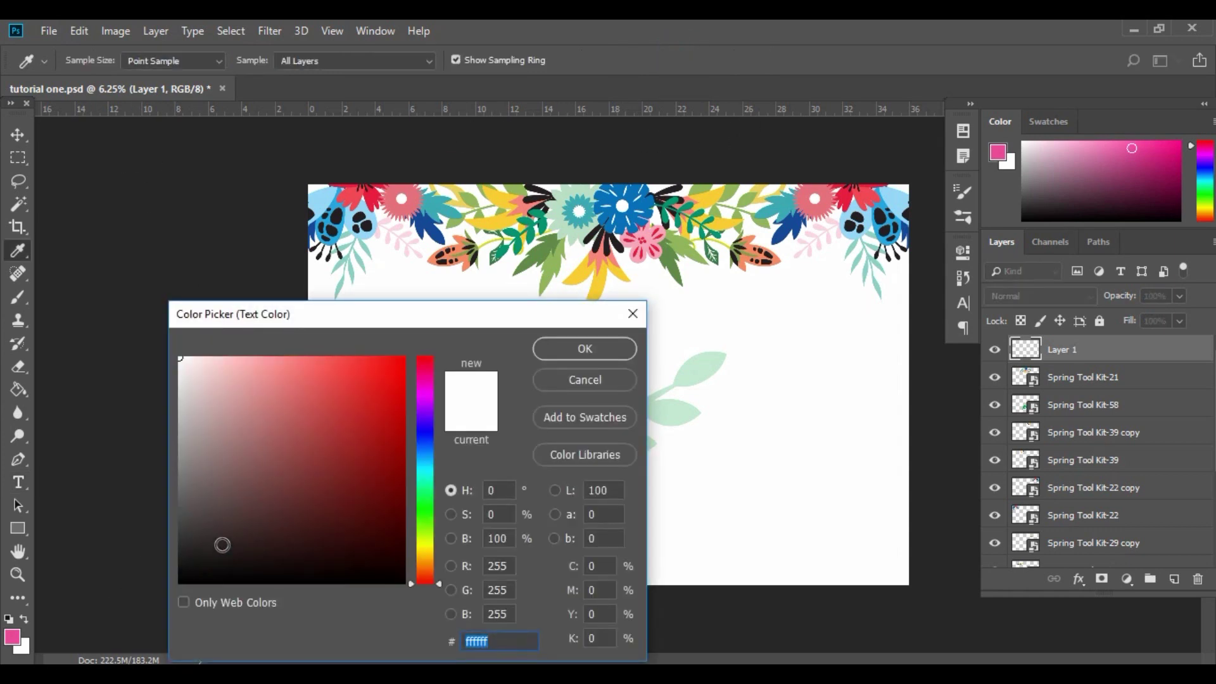
{"action": "type", "text": "000000"}
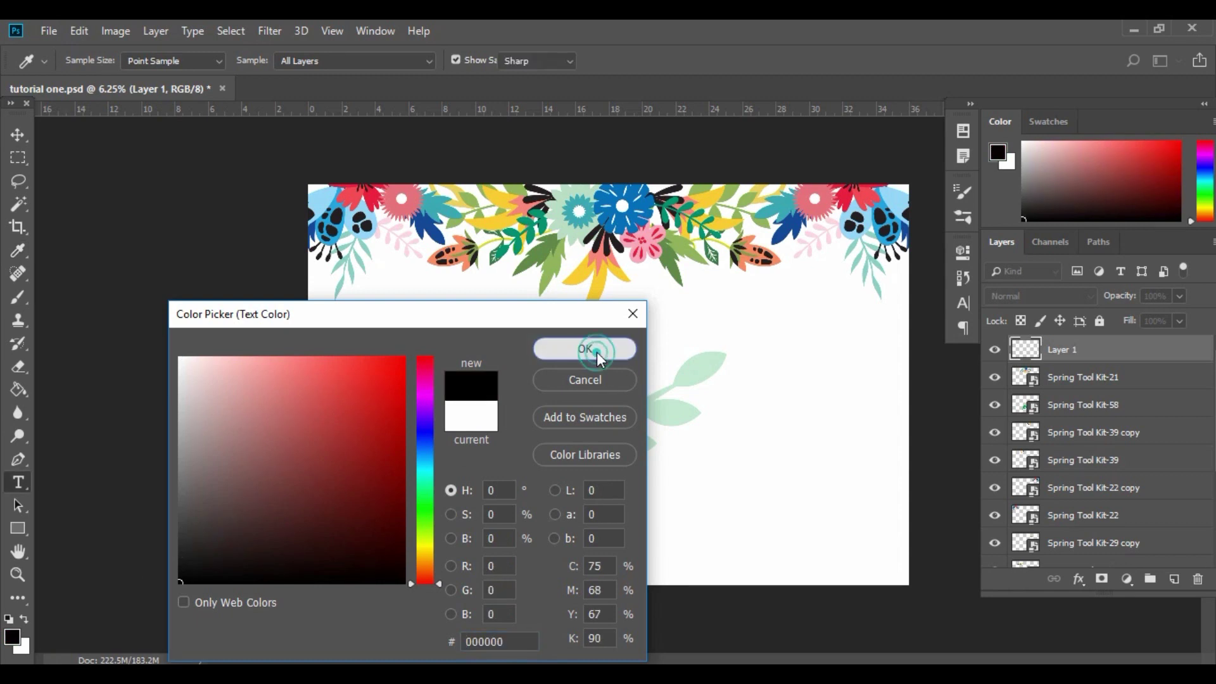
{"action": "left_click", "coordinate": [589, 348]}
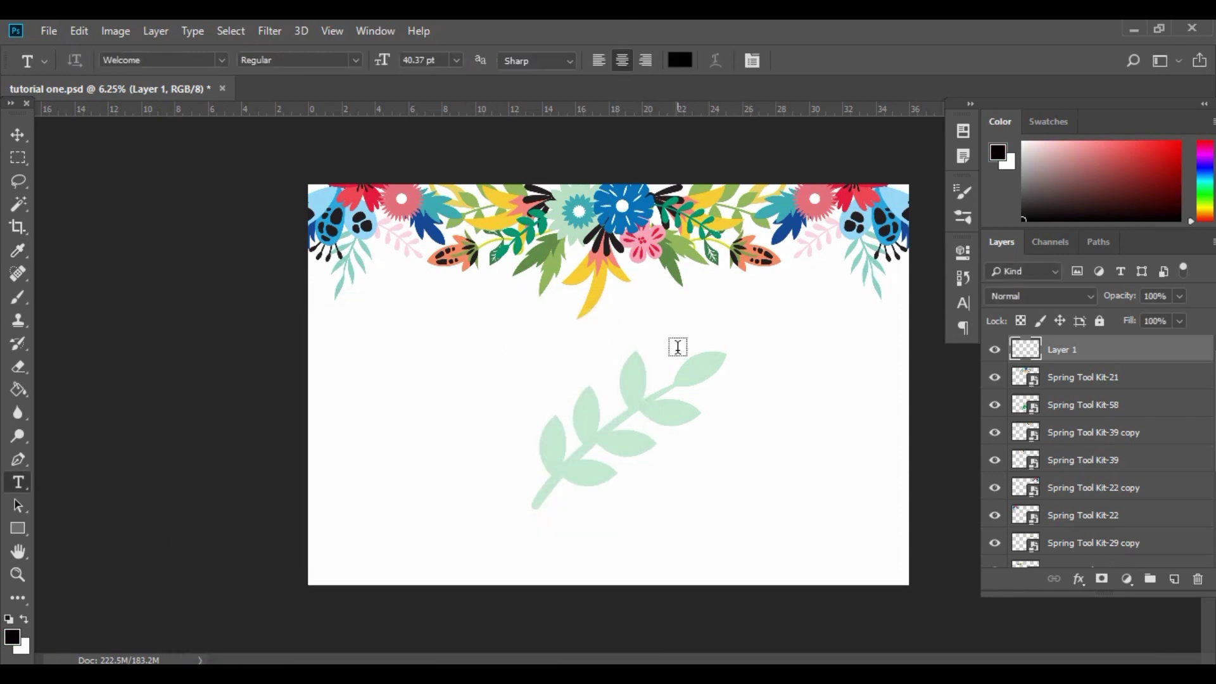
{"action": "left_click", "coordinate": [441, 352]}
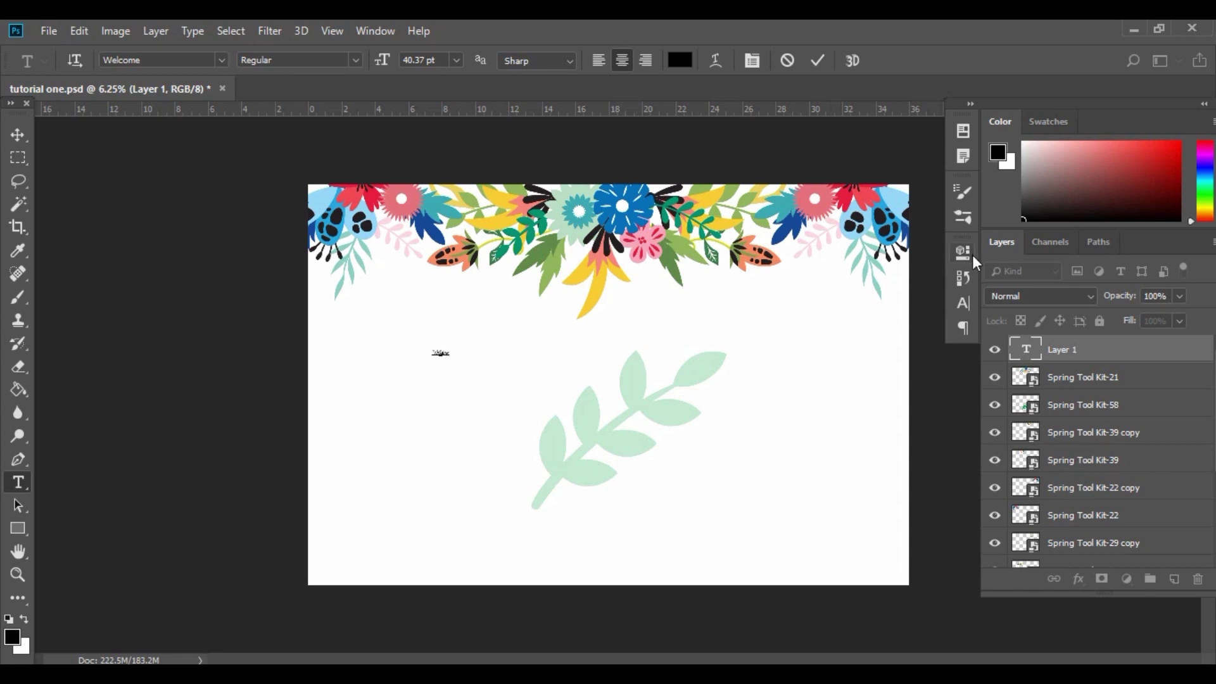
{"action": "left_click", "coordinate": [15, 136]}
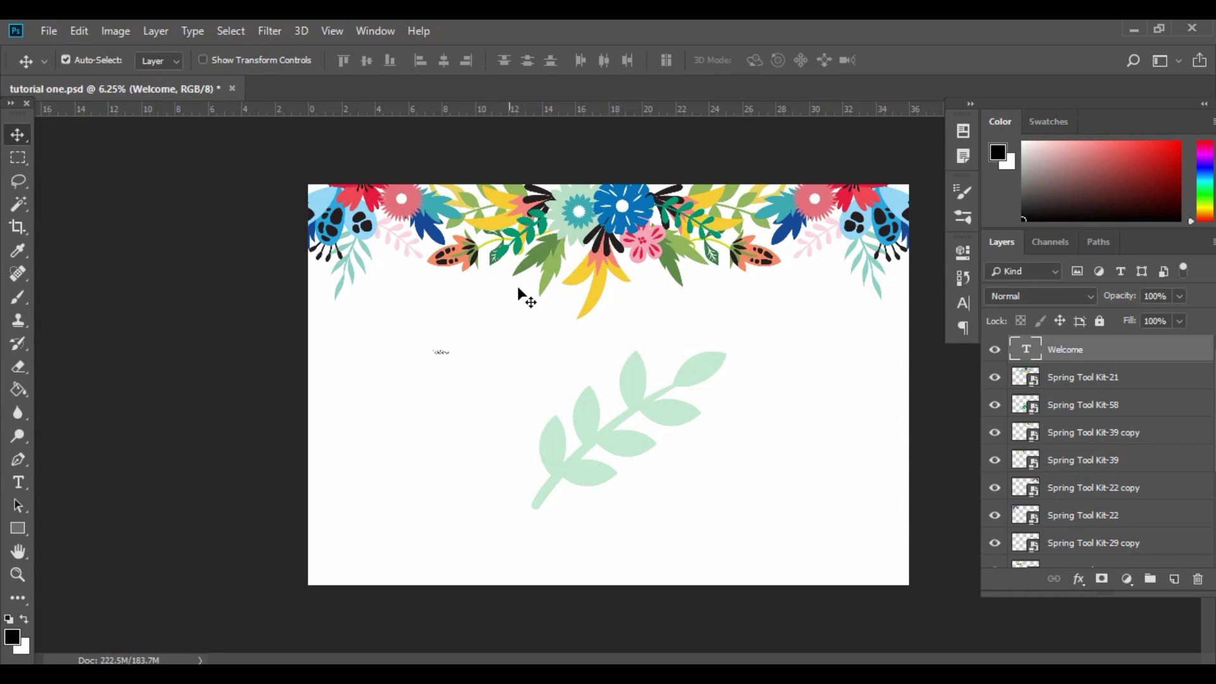
Scale the Welcome text proportionally to about 2114% so it spans the pale branch.
{"action": "key", "text": "ctrl"}
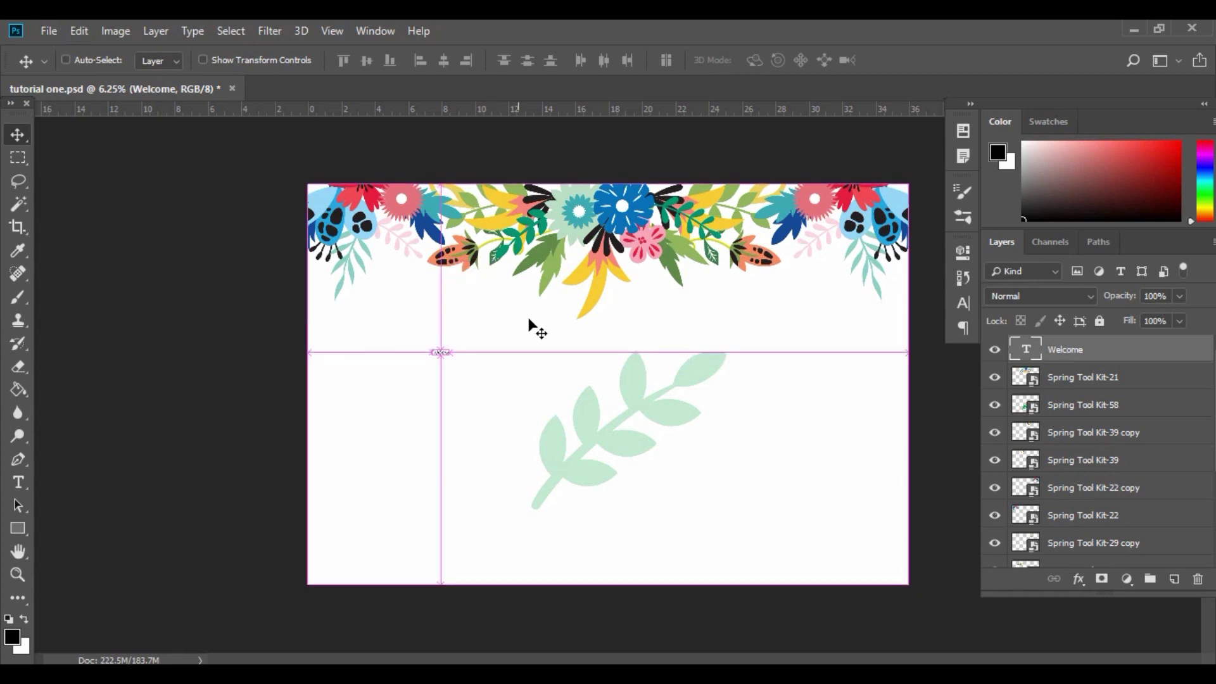
{"action": "key", "text": "ctrl+t"}
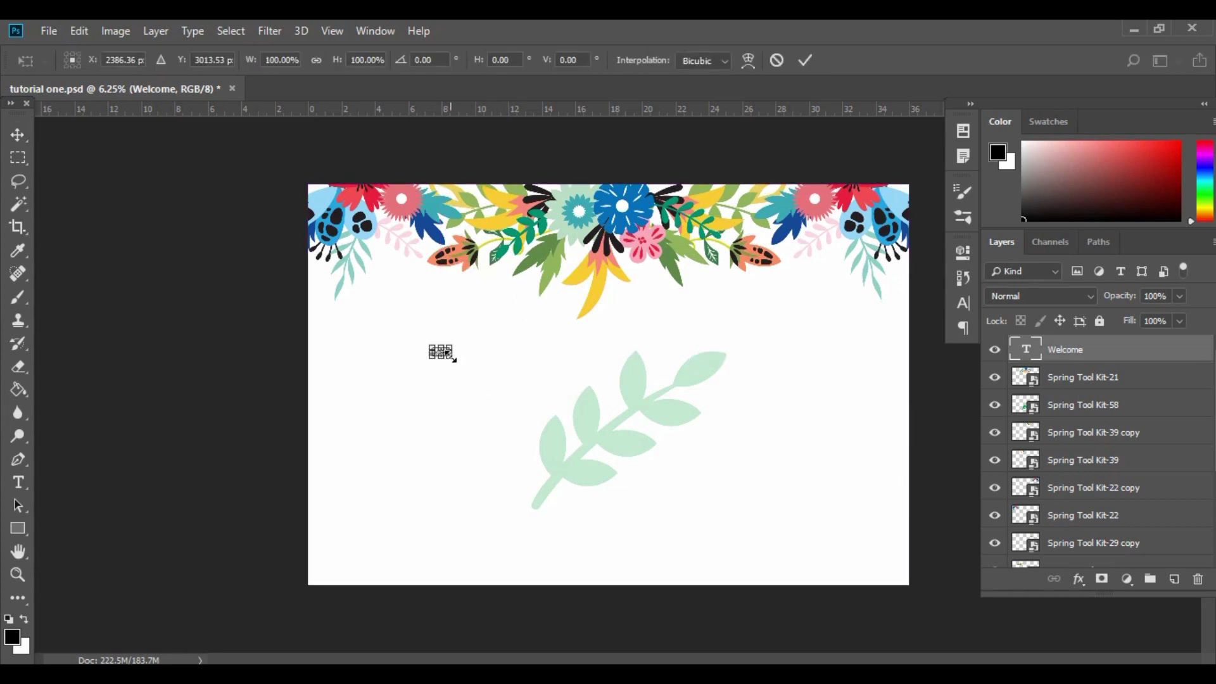
{"action": "left_click_drag", "start_coordinate": [451, 362], "coordinate": [791, 567]}
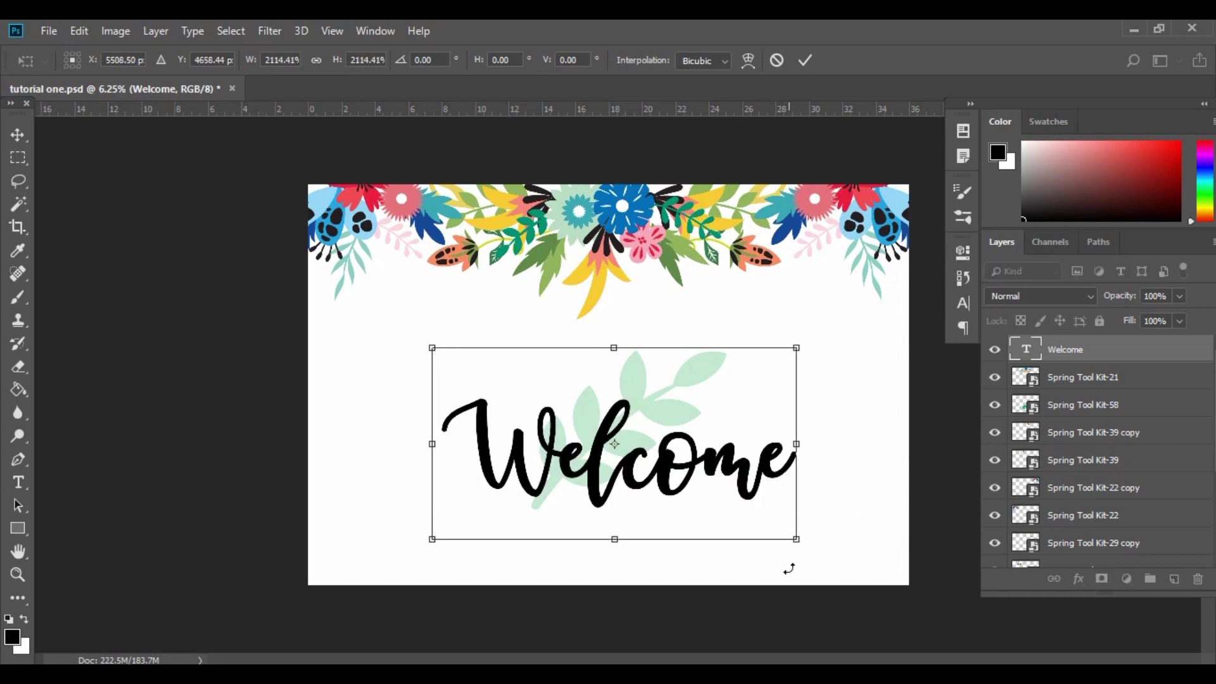
{"action": "key", "text": "Return"}
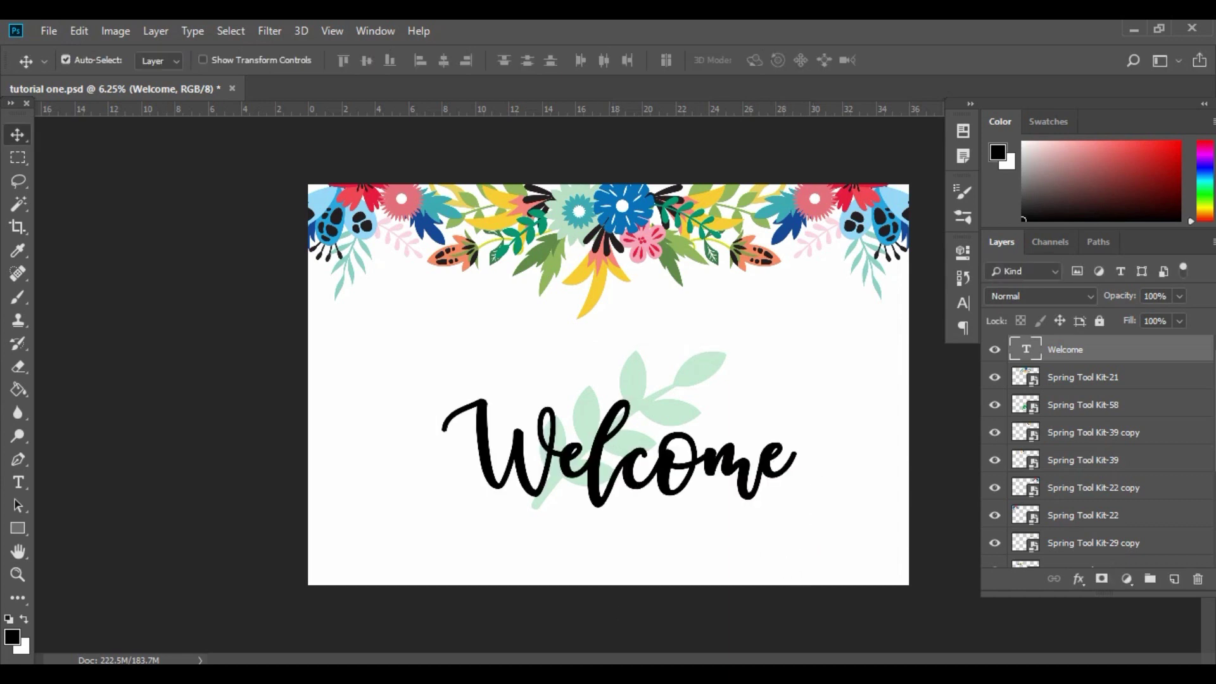
Set the Welcome text's font size to 996.51 pt and move the word up beneath the floral border.
{"action": "left_click", "coordinate": [19, 484]}
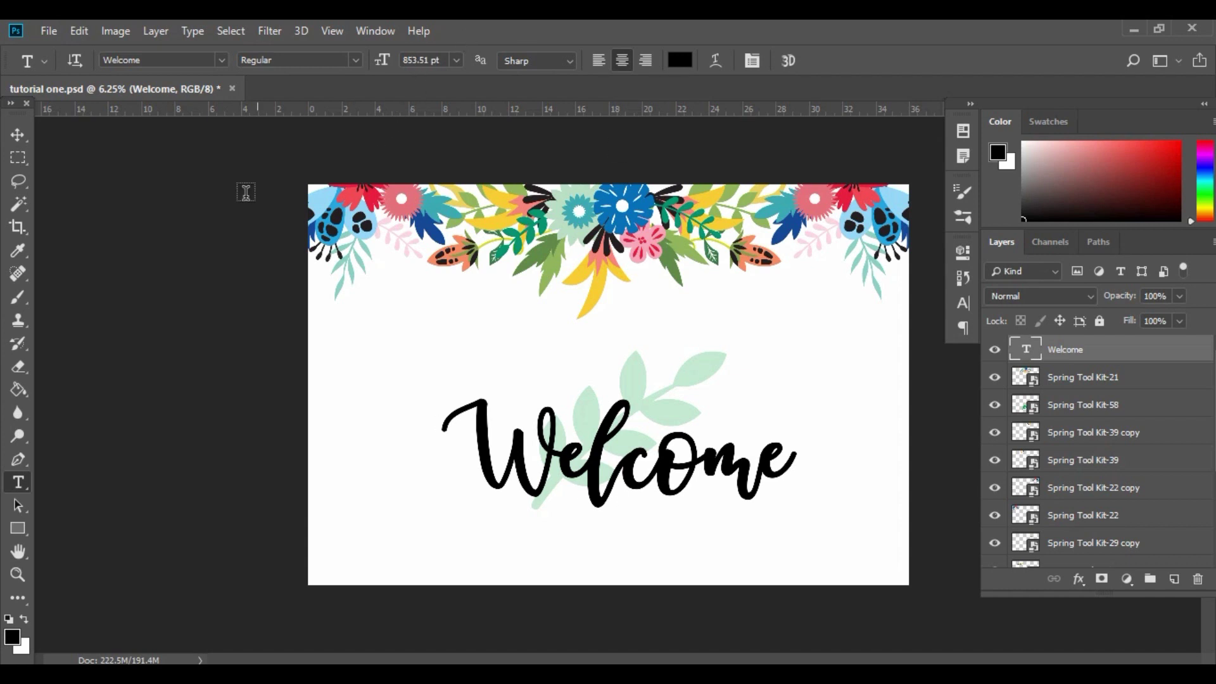
{"action": "left_click", "coordinate": [417, 60]}
{"action": "key", "text": "BackSpace"}
{"action": "key", "text": "BackSpace"}
{"action": "key", "text": "BackSpace"}
{"action": "key", "text": "BackSpace"}
{"action": "type", "text": "996"}
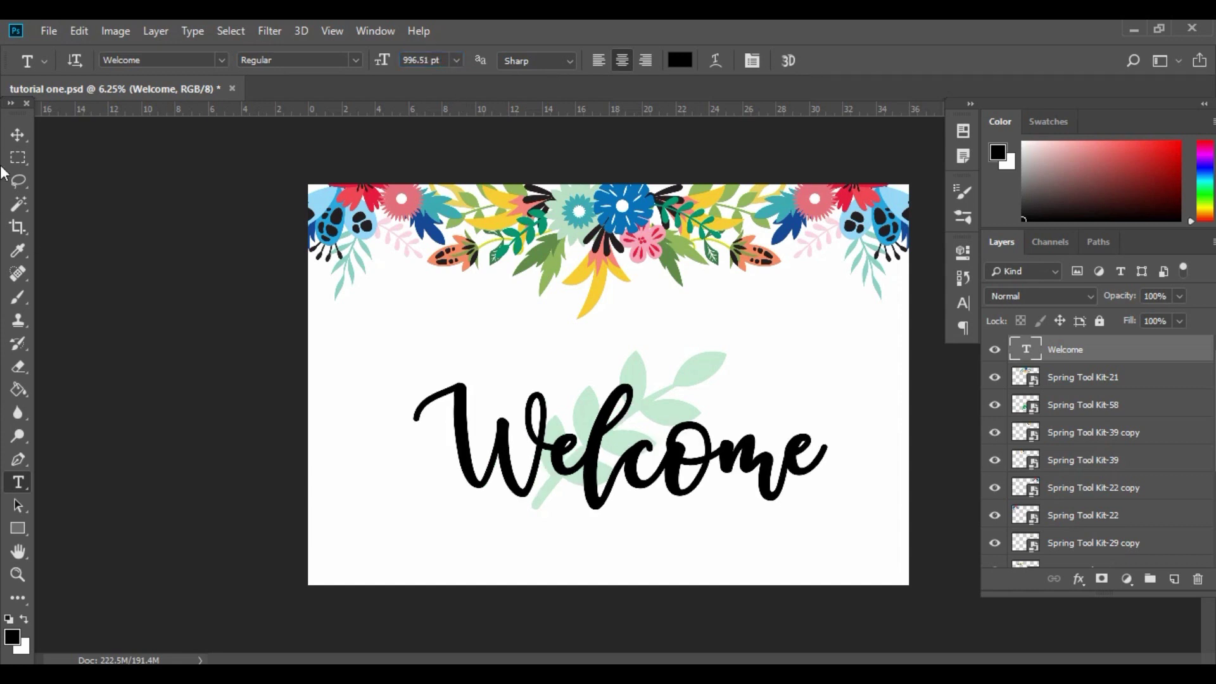
{"action": "left_click", "coordinate": [18, 134]}
{"action": "left_click_drag", "start_coordinate": [674, 461], "coordinate": [663, 325]}
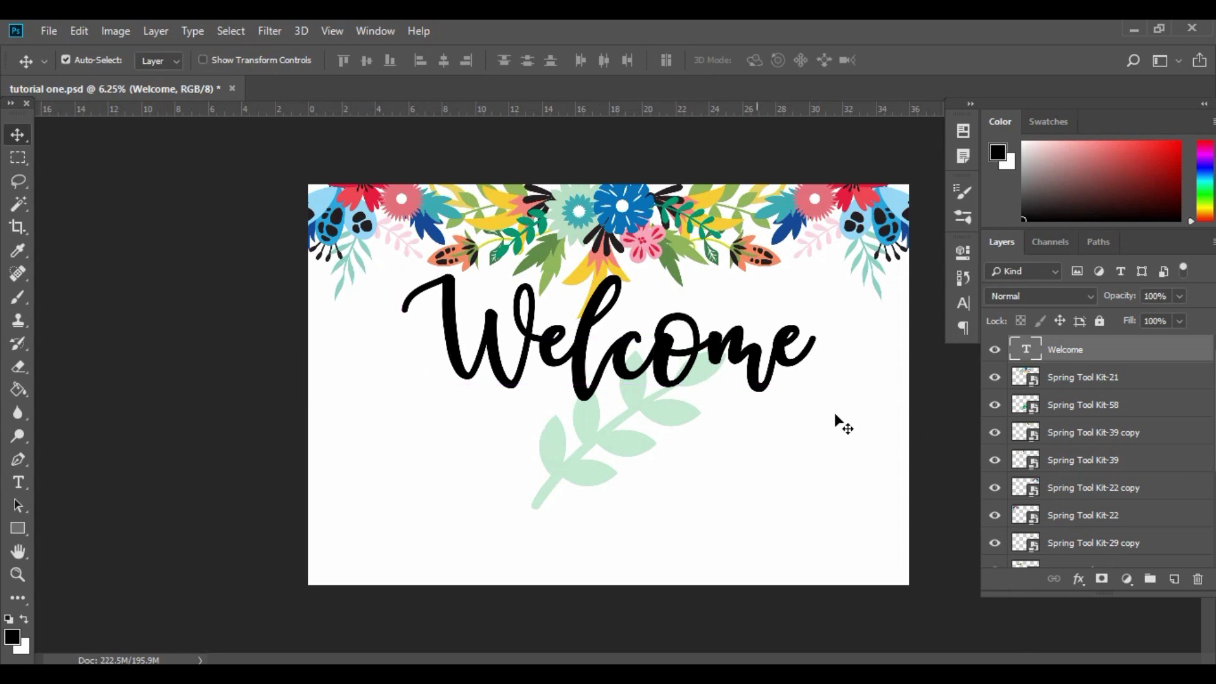
Centre the Welcome text horizontally against a full-width marquee selection, deselect, and nudge the text up closer to the flowers.
{"action": "left_click", "coordinate": [16, 161]}
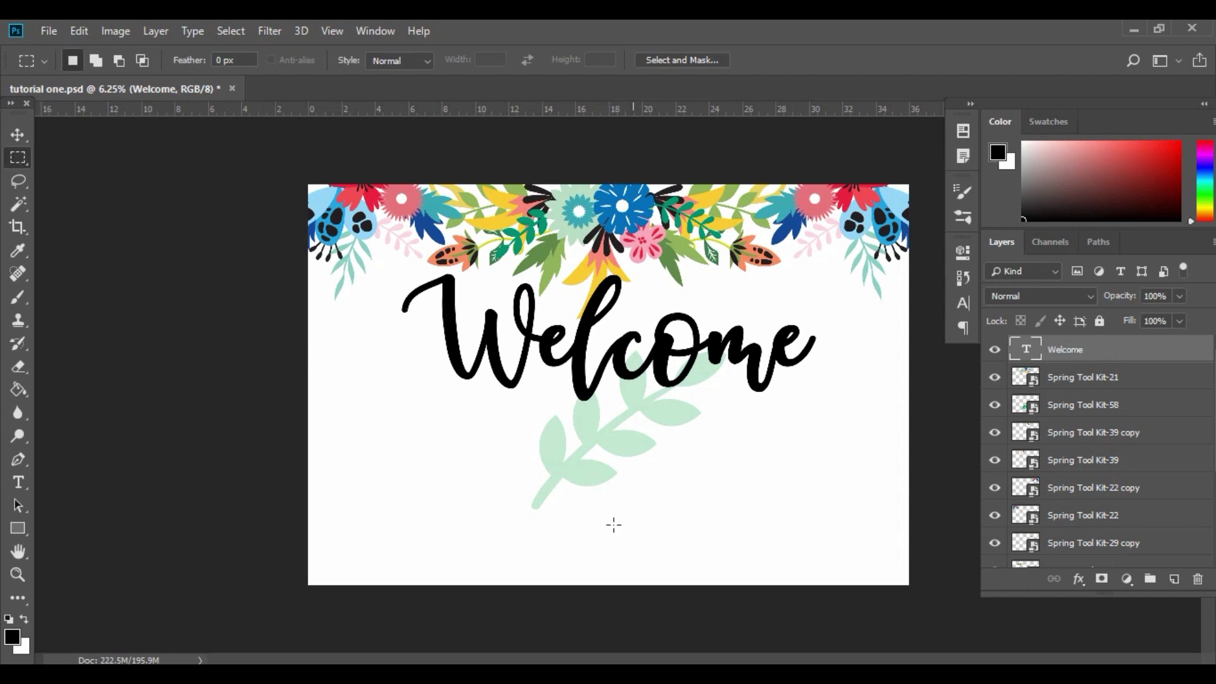
{"action": "left_click_drag", "start_coordinate": [291, 374], "coordinate": [988, 491]}
{"action": "left_click", "coordinate": [14, 134]}
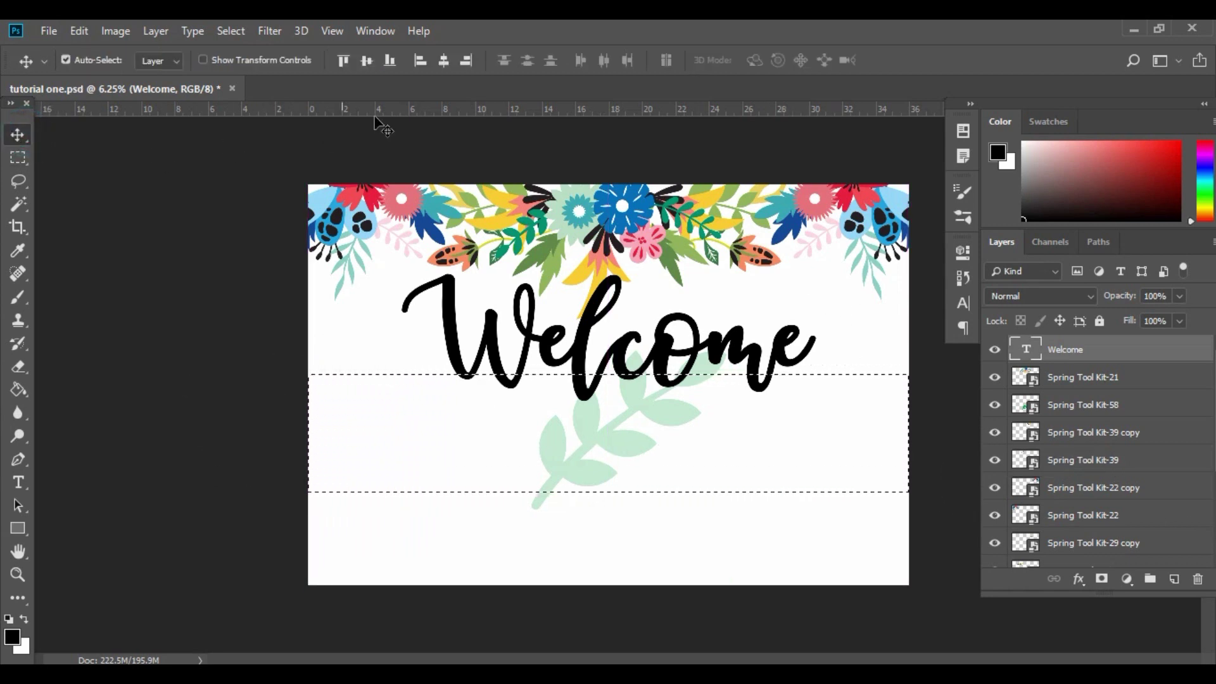
{"action": "left_click", "coordinate": [443, 62]}
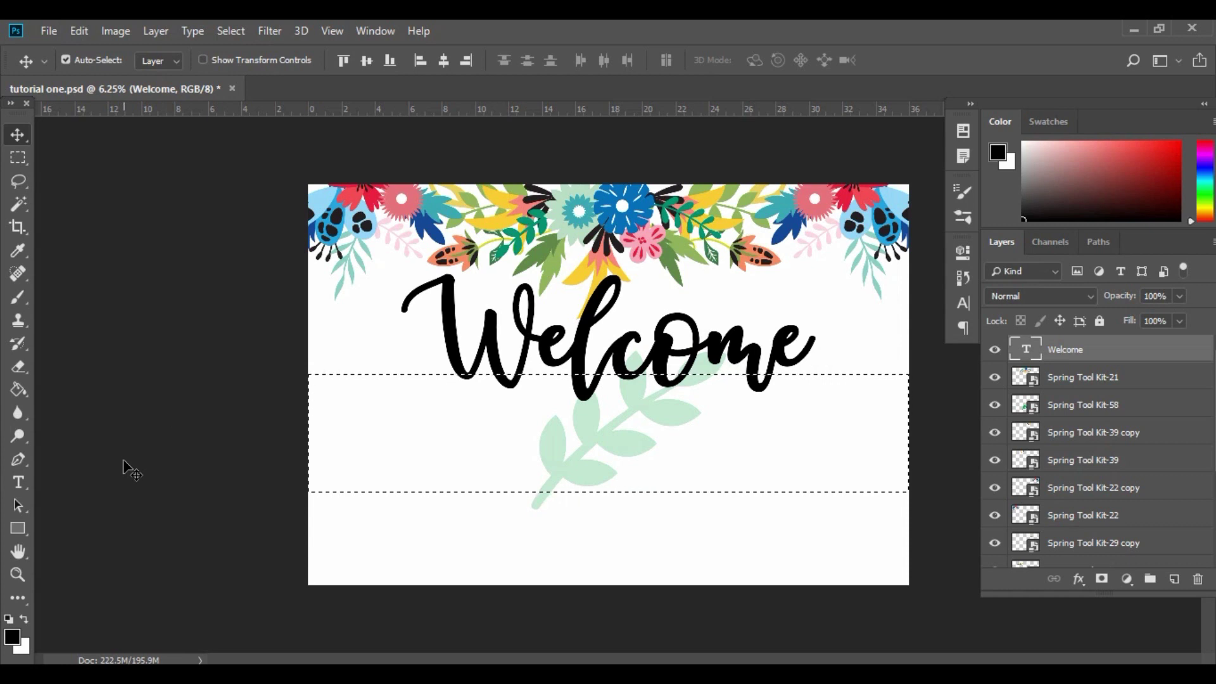
{"action": "key", "text": "ctrl+d"}
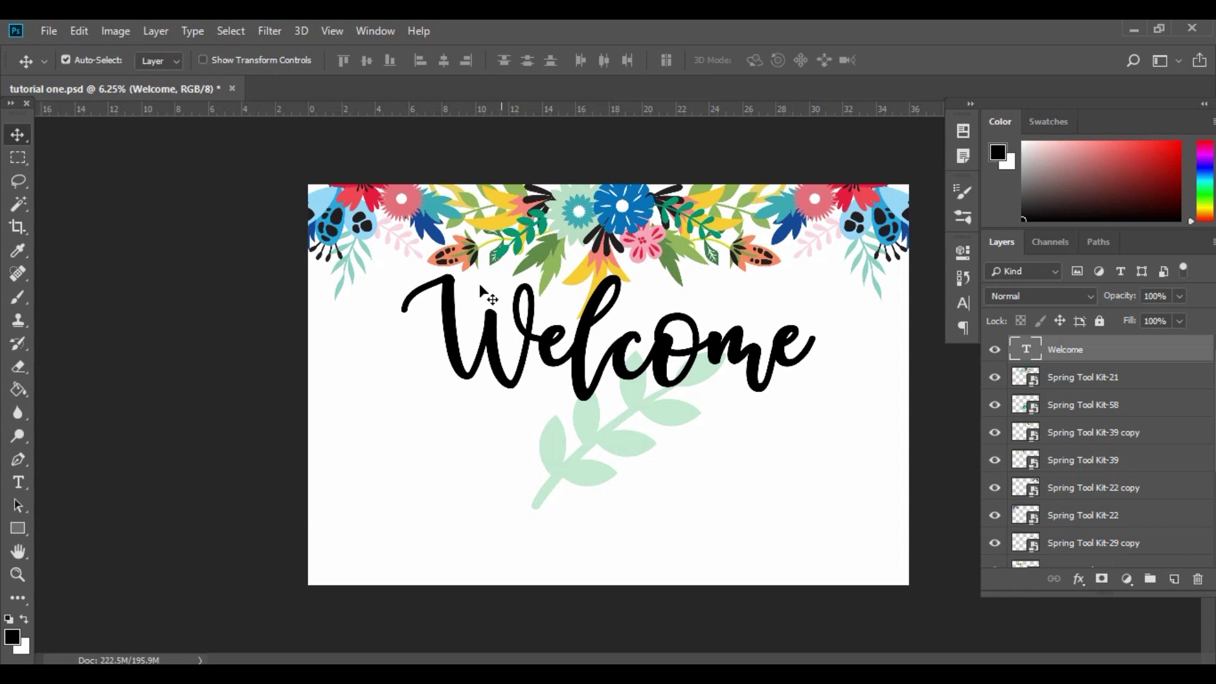
{"action": "left_click", "coordinate": [595, 300]}
{"action": "left_click_drag", "start_coordinate": [595, 300], "coordinate": [597, 295]}
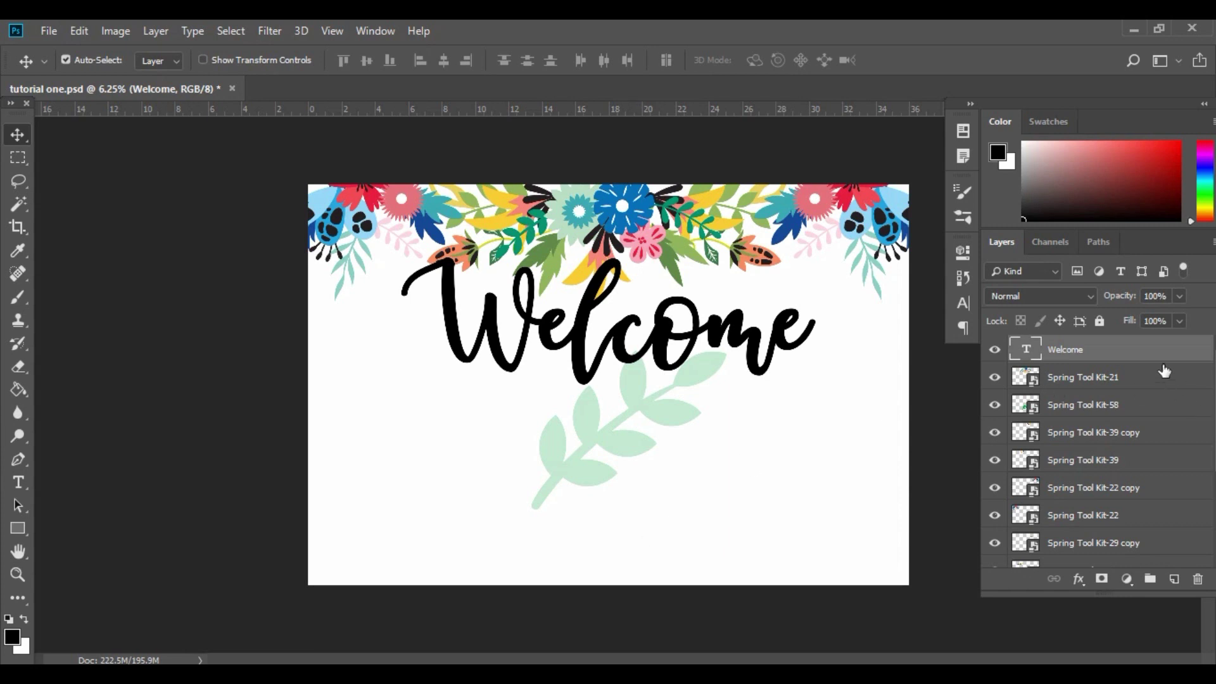
Duplicate the Welcome text layer and place the copy directly below the original word.
{"action": "mouse_move", "coordinate": [1154, 344]}
{"action": "left_mouse_down"}
{"action": "mouse_move", "coordinate": [1173, 551]}
{"action": "mouse_move", "coordinate": [1151, 351]}
{"action": "left_mouse_up"}
{"action": "left_click_drag", "start_coordinate": [1152, 355], "coordinate": [1176, 582]}
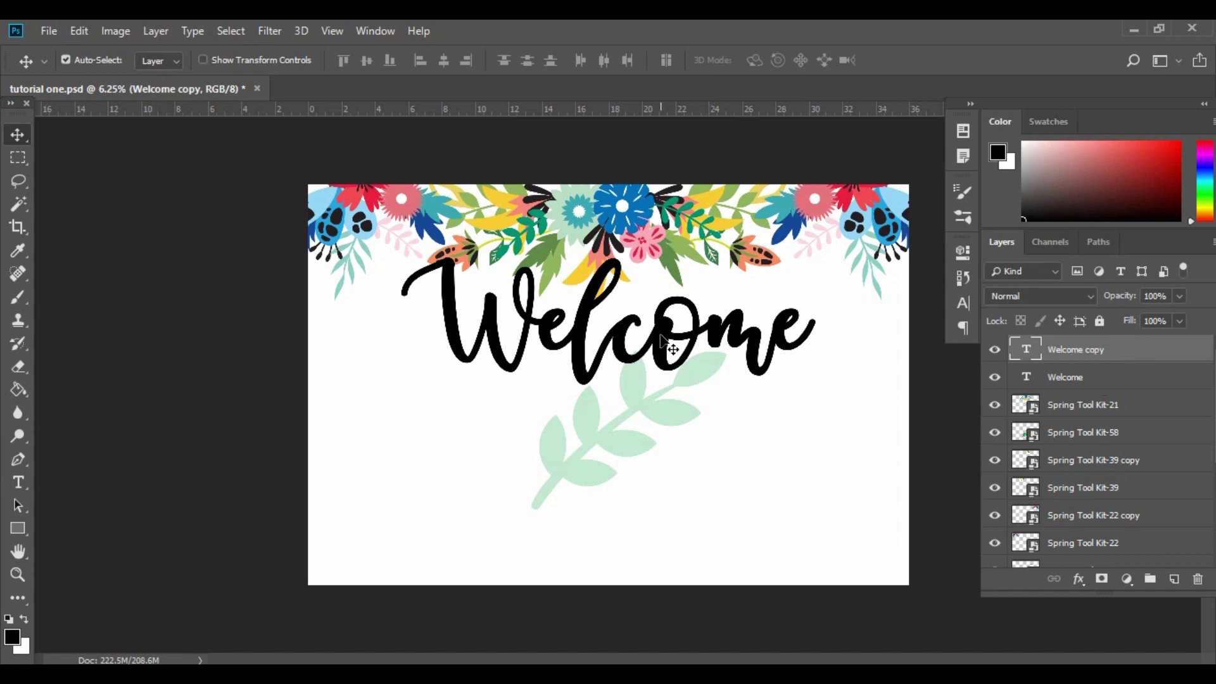
{"action": "left_click_drag", "start_coordinate": [662, 339], "coordinate": [657, 458]}
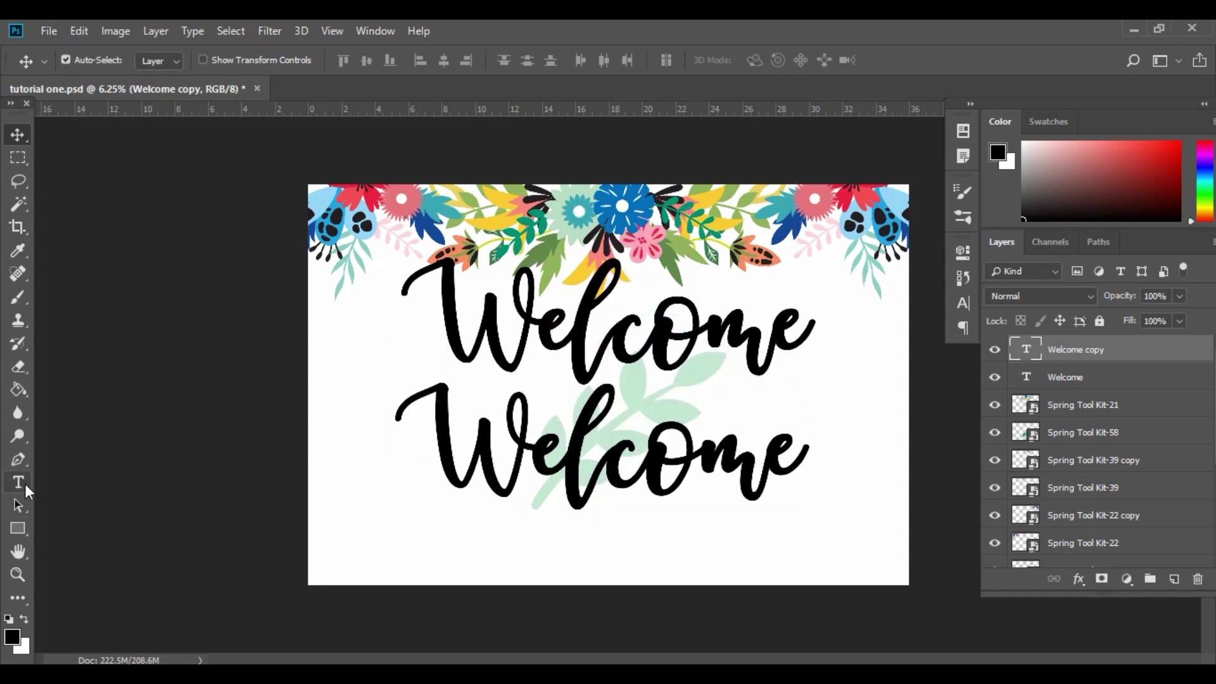
Replace the lower Welcome copy's text with the couple's first names joined by an ampersand.
{"action": "left_click", "coordinate": [18, 483]}
{"action": "left_click_drag", "start_coordinate": [799, 454], "coordinate": [457, 439]}
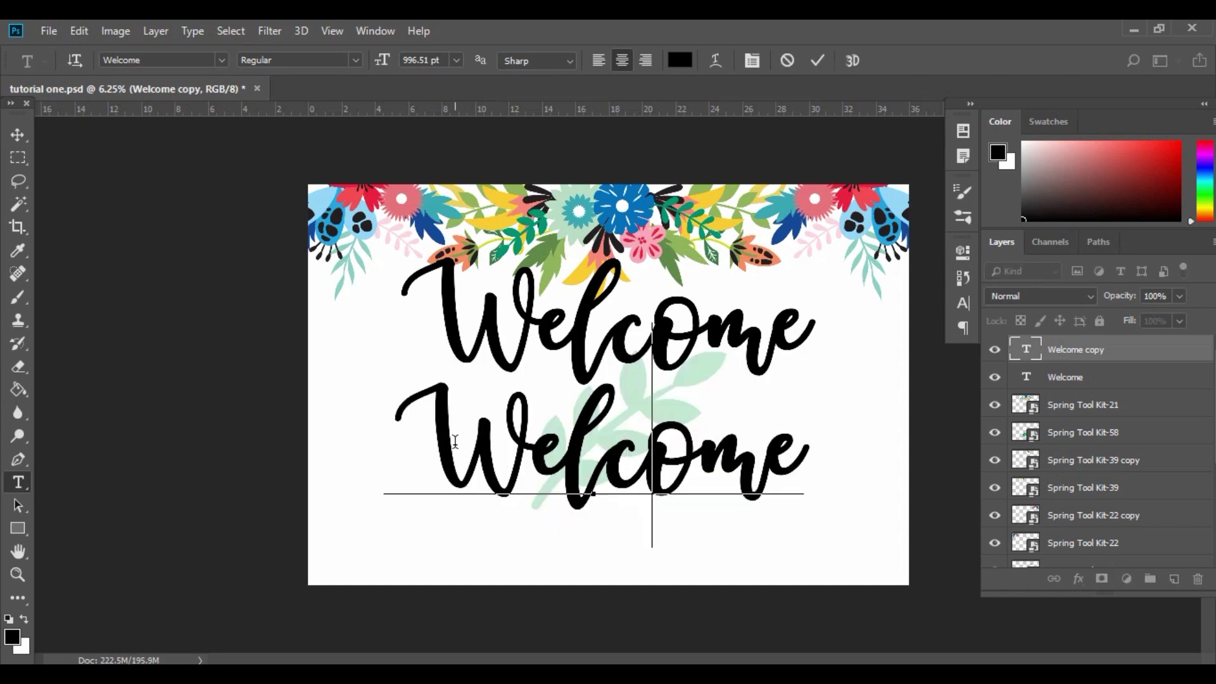
{"action": "type", "text": "Casey &"}
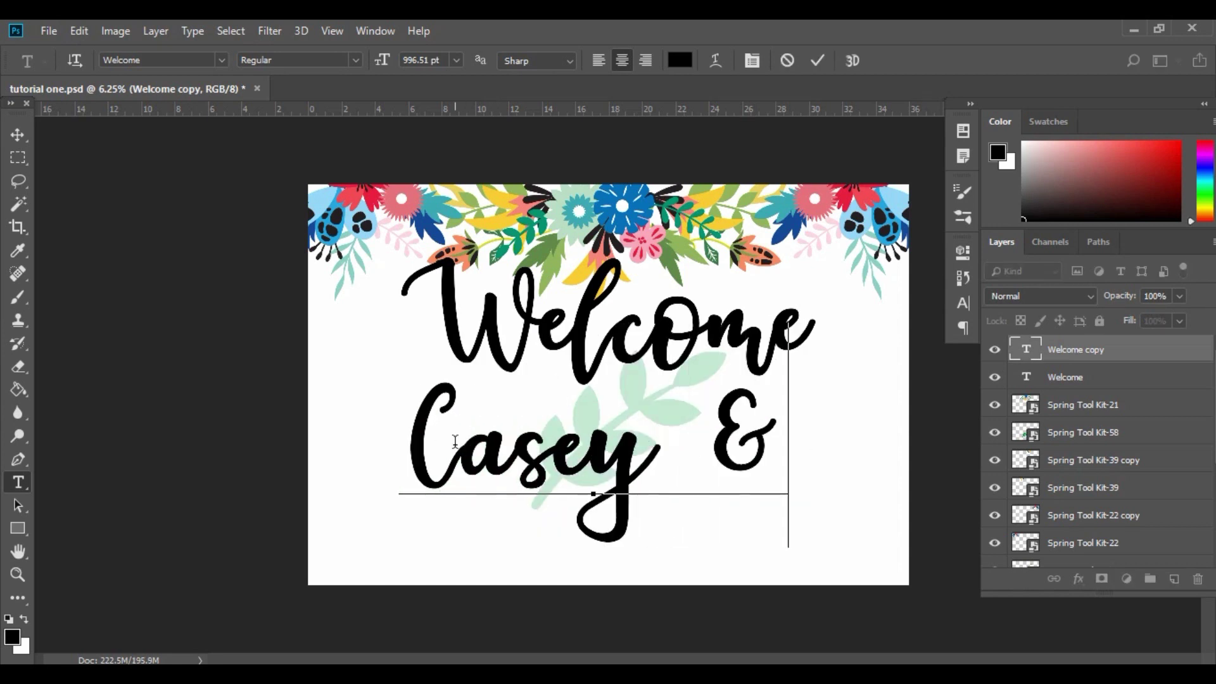
{"action": "type", "text": " David"}
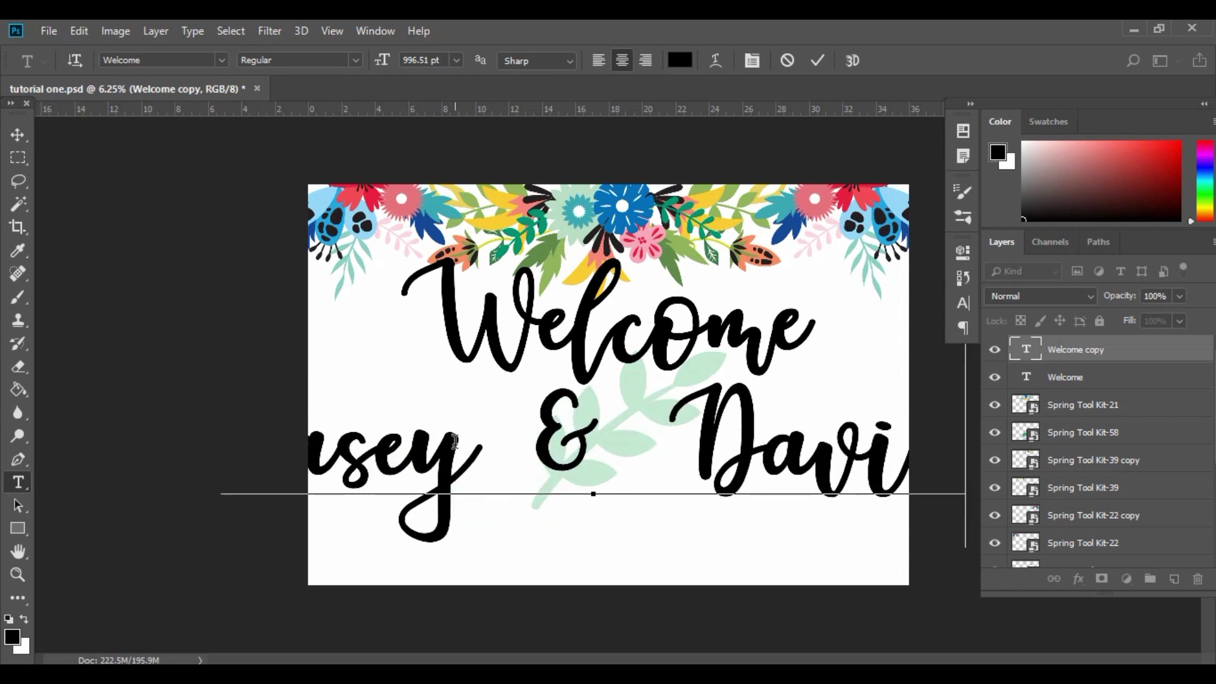
{"action": "left_click", "coordinate": [17, 134]}
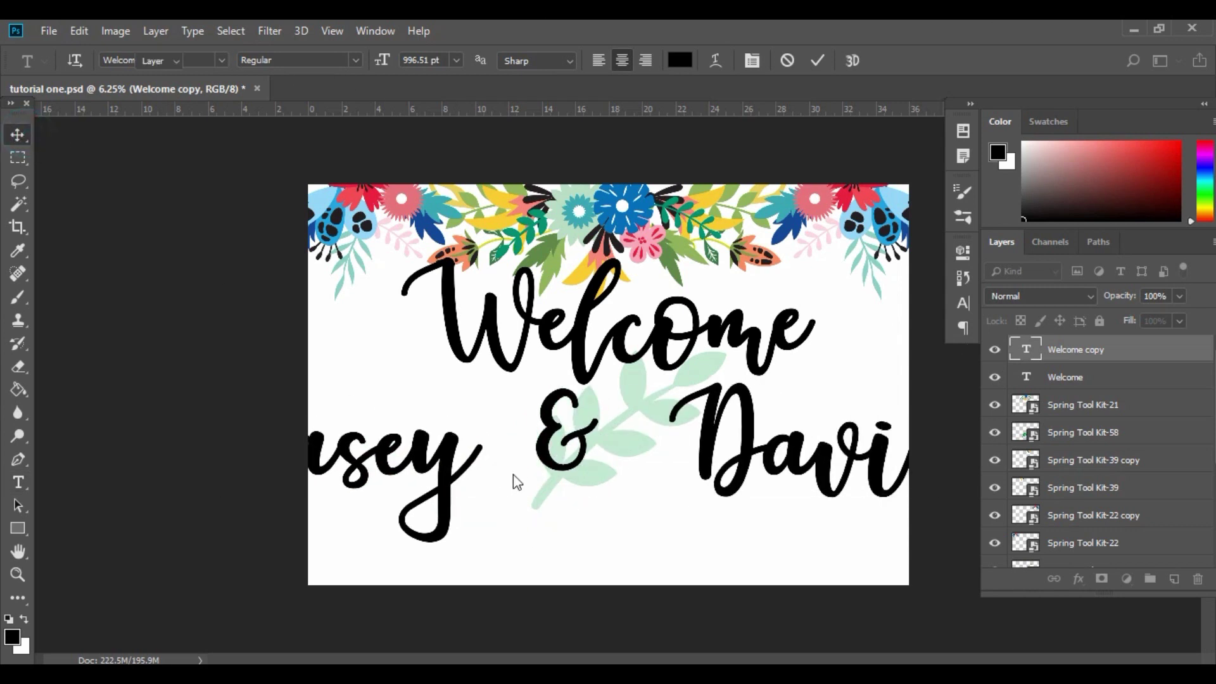
Scale the couple's names text to 55.18% and position it below Welcome, over the lower part of the branch.
{"action": "key", "text": "ctrl+t"}
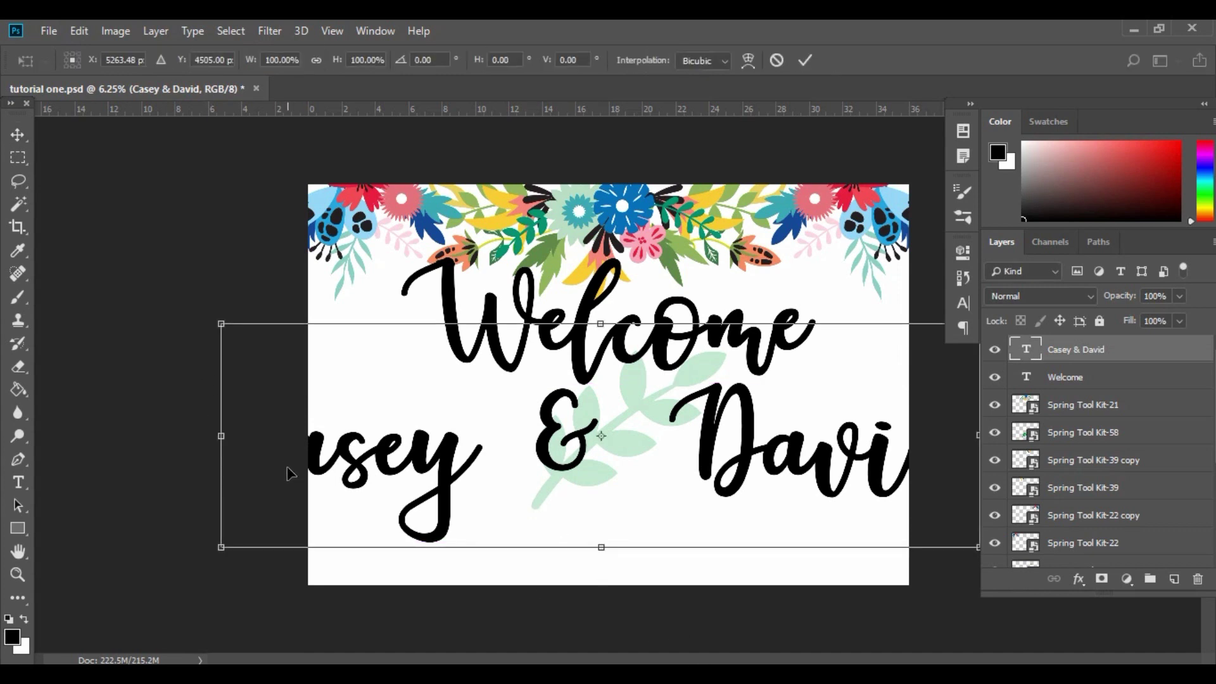
{"action": "left_click_drag", "start_coordinate": [221, 324], "coordinate": [537, 511]}
{"action": "left_click_drag", "start_coordinate": [873, 502], "coordinate": [747, 490]}
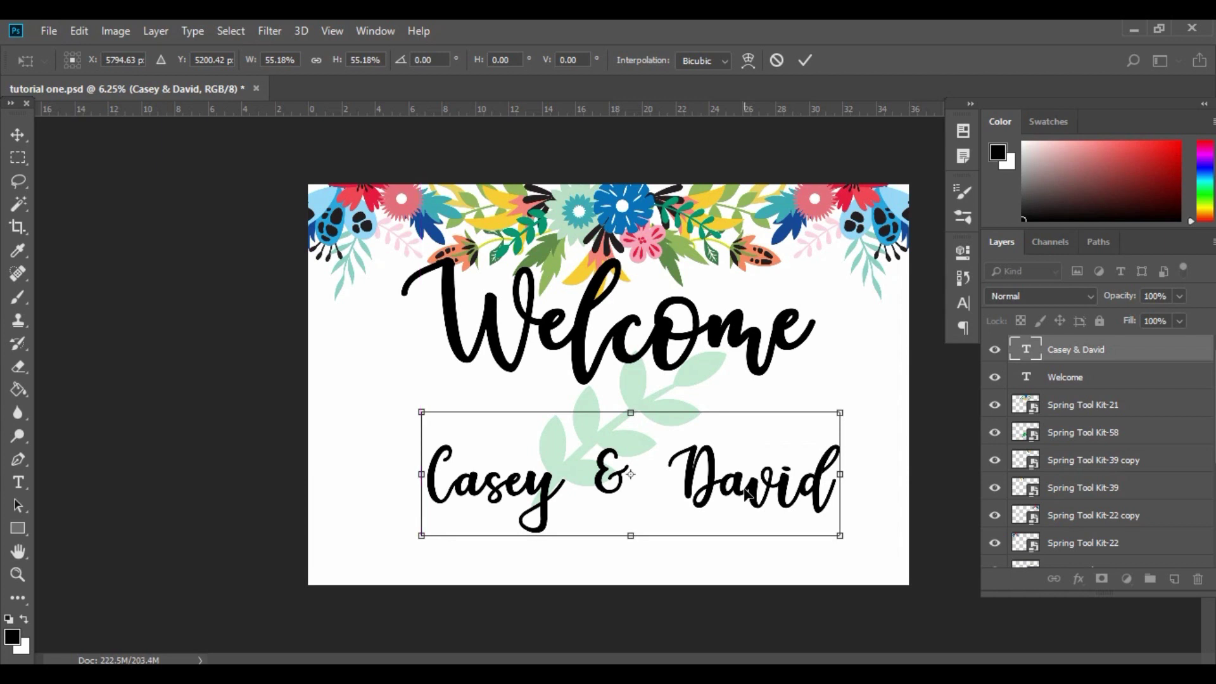
{"action": "key", "text": "Return"}
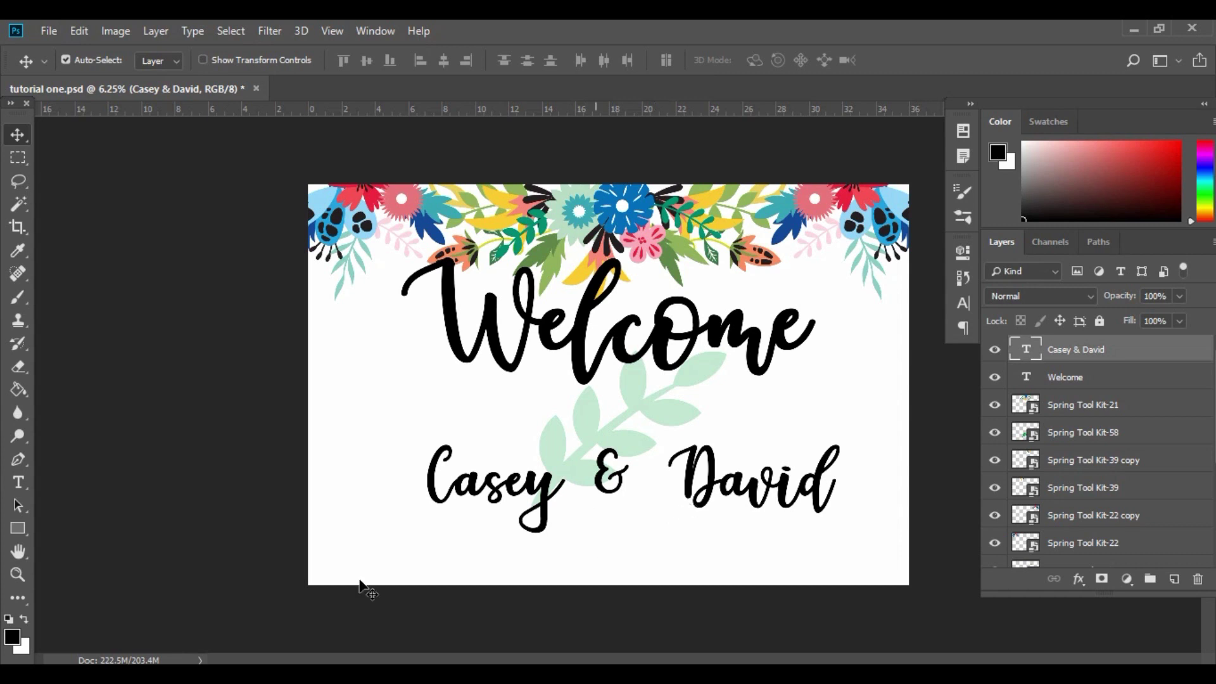
Remove the surplus spaces around the ampersand in the couple's names text and commit the edit.
{"action": "left_click", "coordinate": [18, 482]}
{"action": "left_click", "coordinate": [686, 475]}
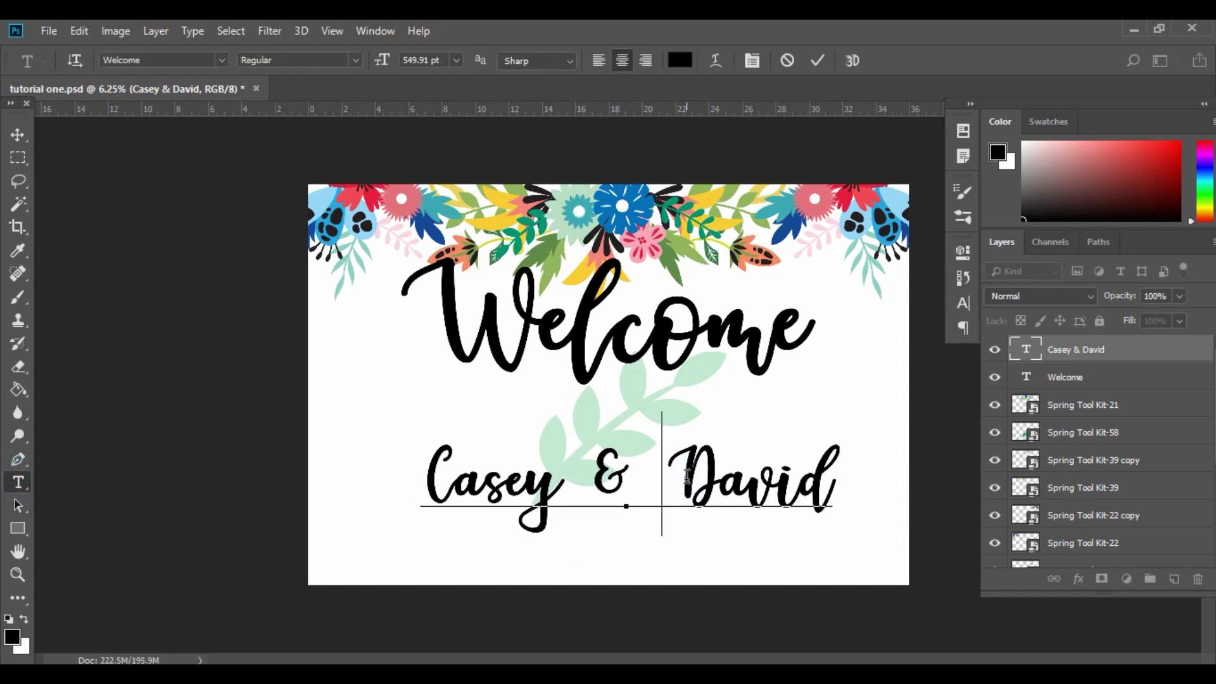
{"action": "key", "text": "BackSpace"}
{"action": "key", "text": "Left"}
{"action": "key", "text": "Left"}
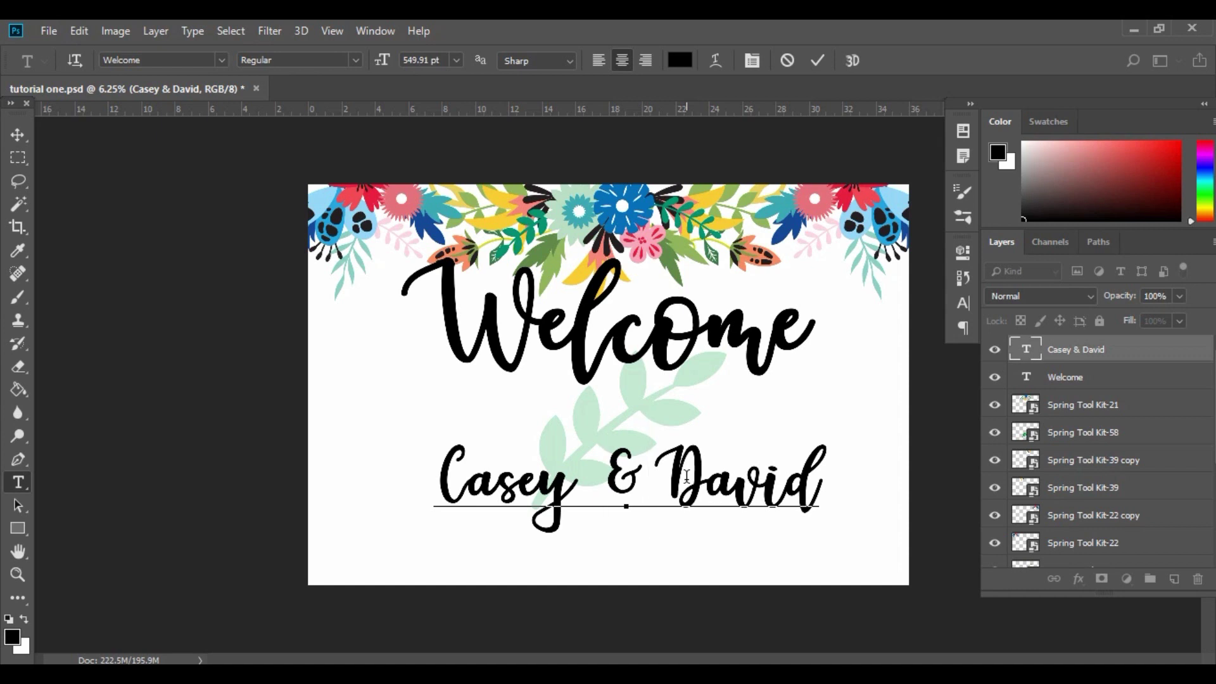
{"action": "key", "text": "BackSpace"}
{"action": "key", "text": "BackSpace"}
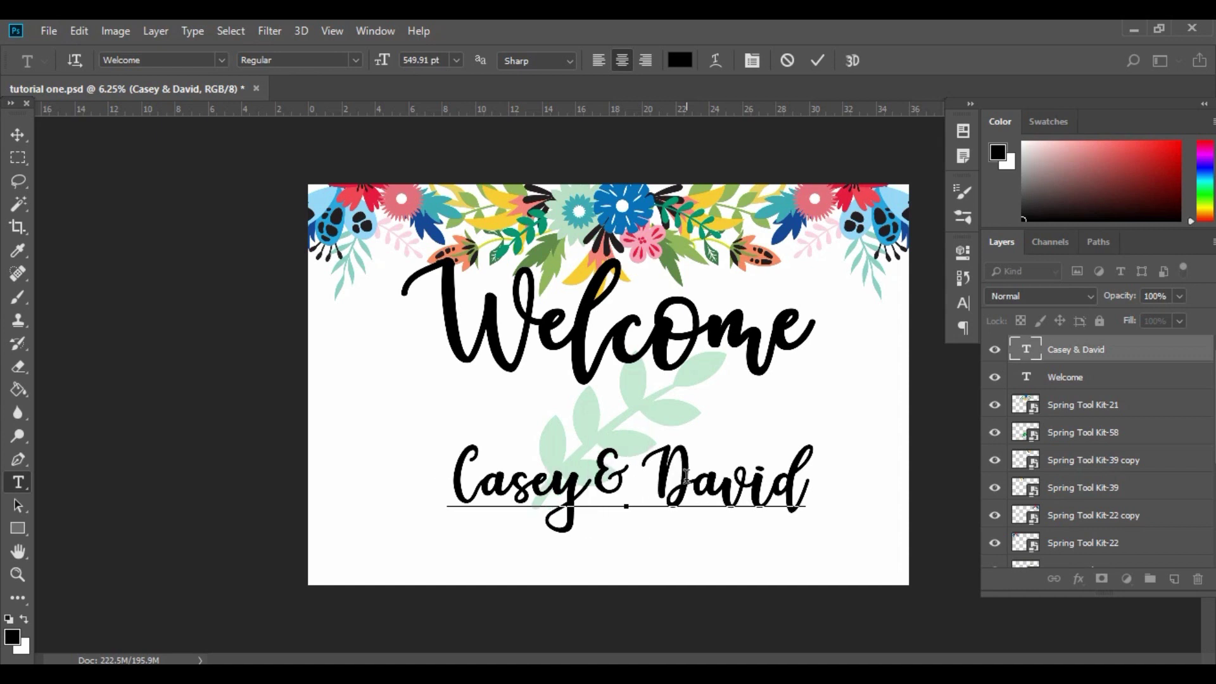
{"action": "left_click", "coordinate": [14, 133]}
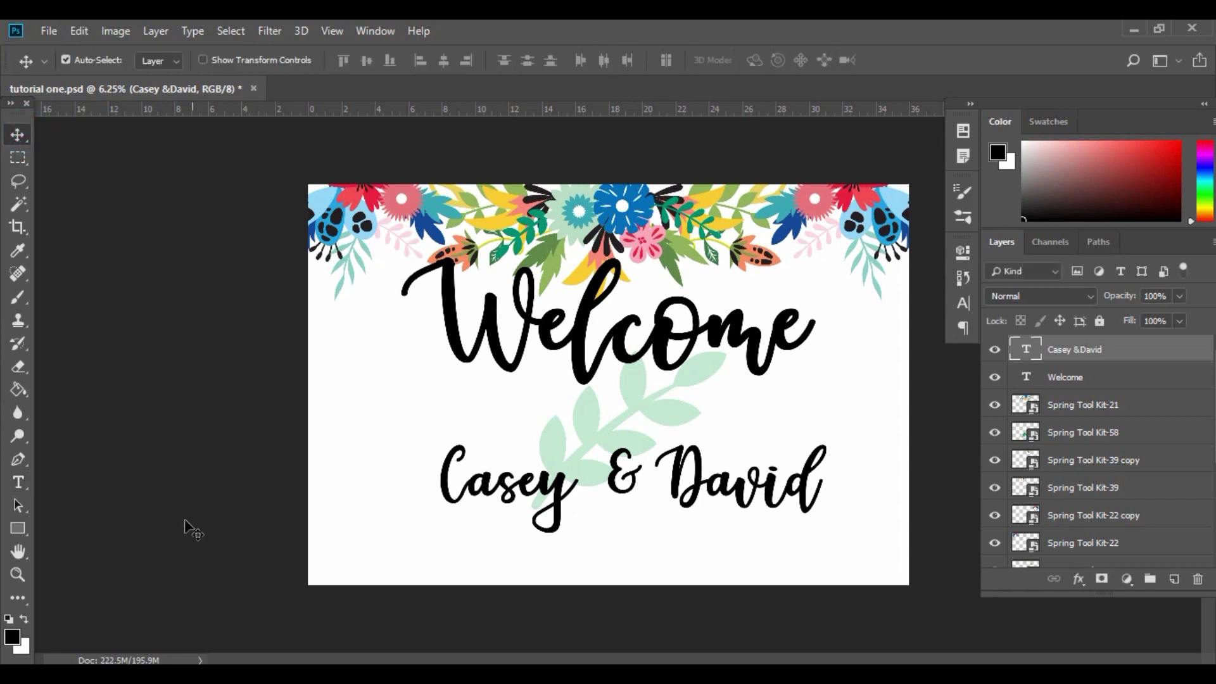
Tighten the tracking of the couple's names text, trying -5 and -10 before settling on -25.
{"action": "left_click", "coordinate": [963, 304]}
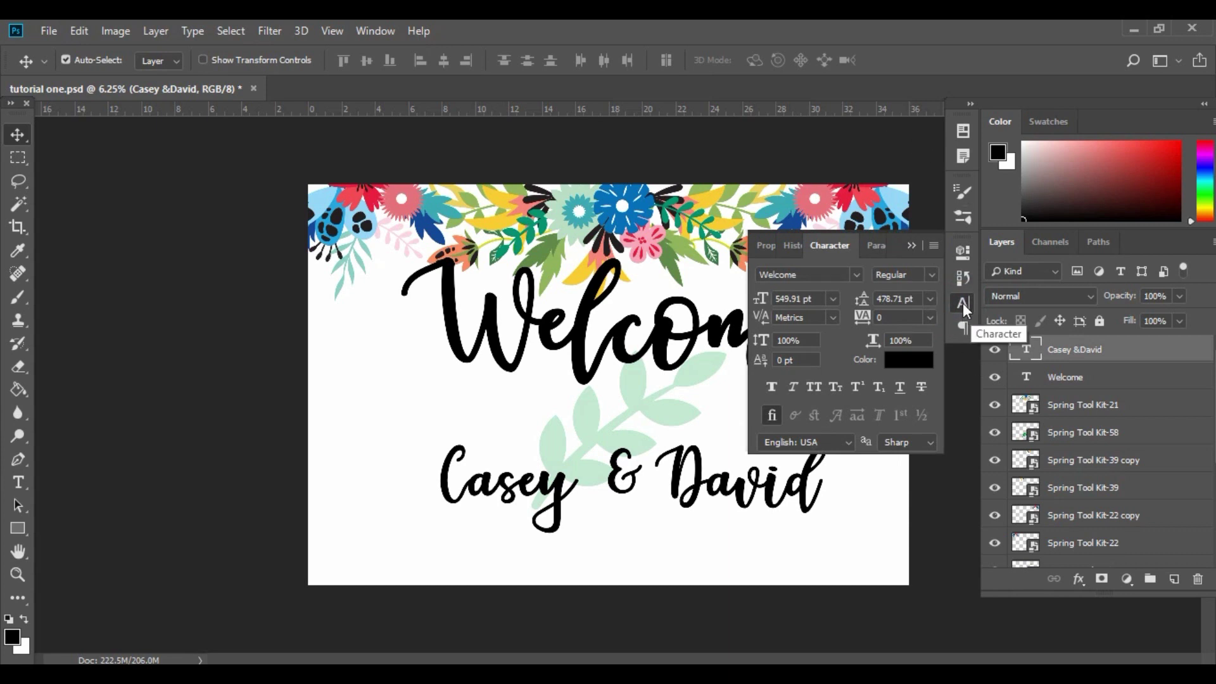
{"action": "left_click", "coordinate": [382, 28]}
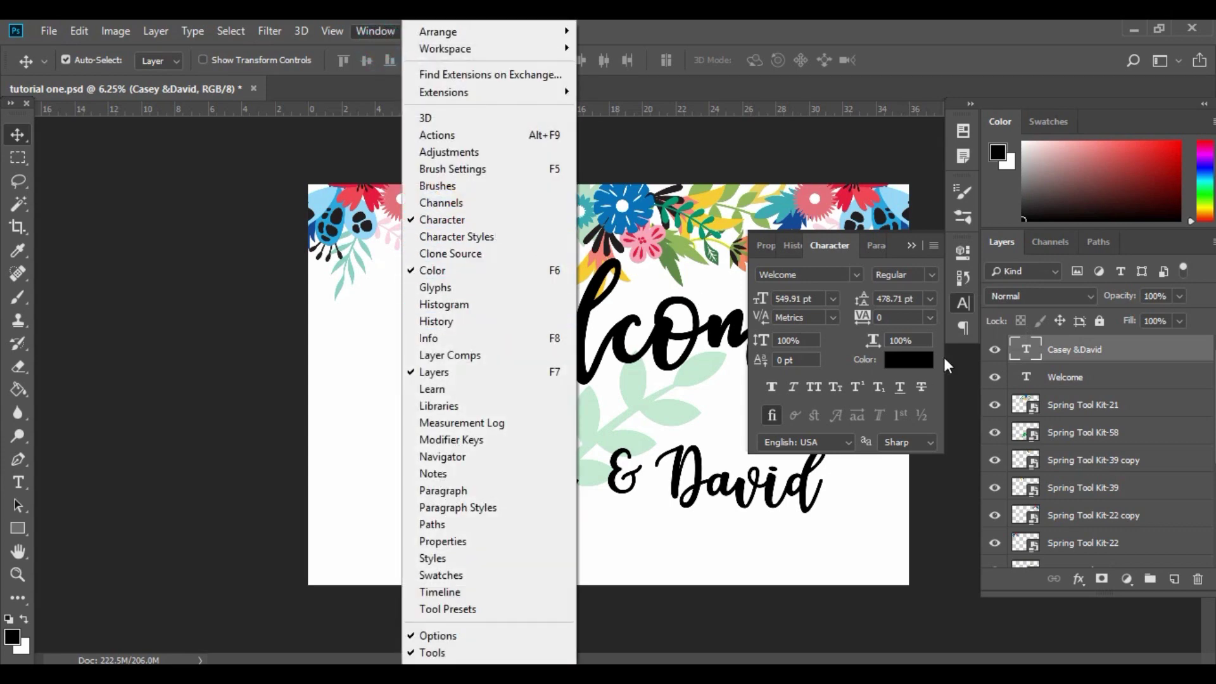
{"action": "left_click", "coordinate": [964, 302]}
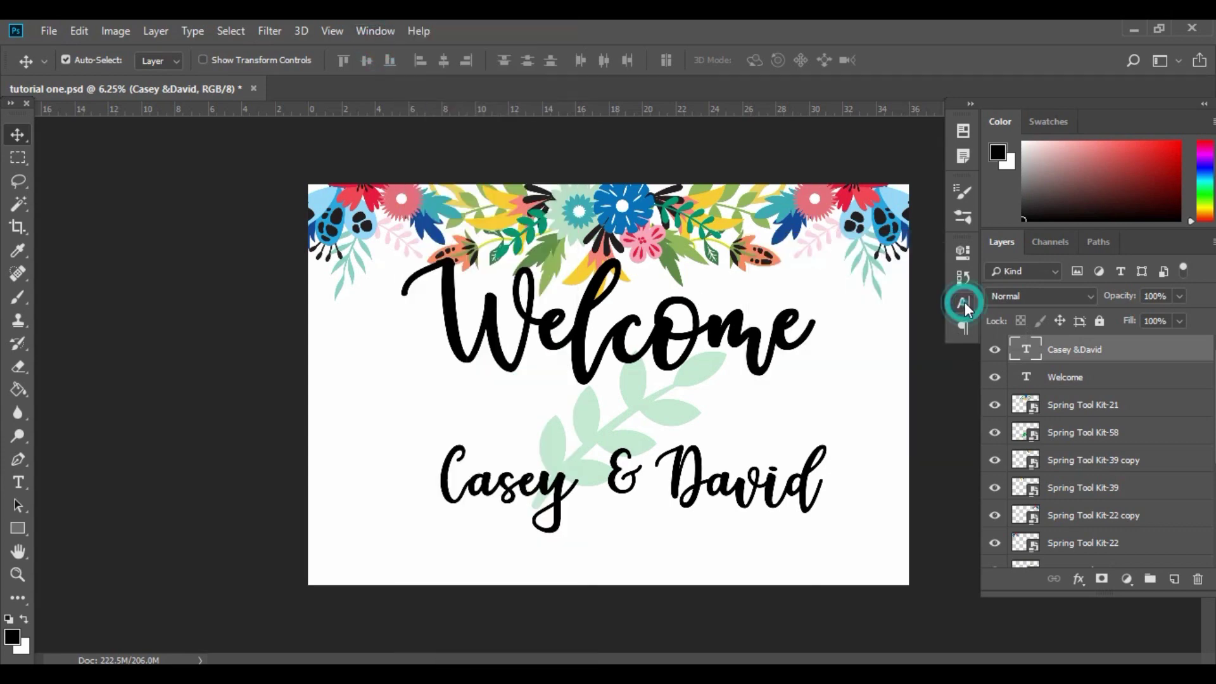
{"action": "left_click", "coordinate": [964, 302]}
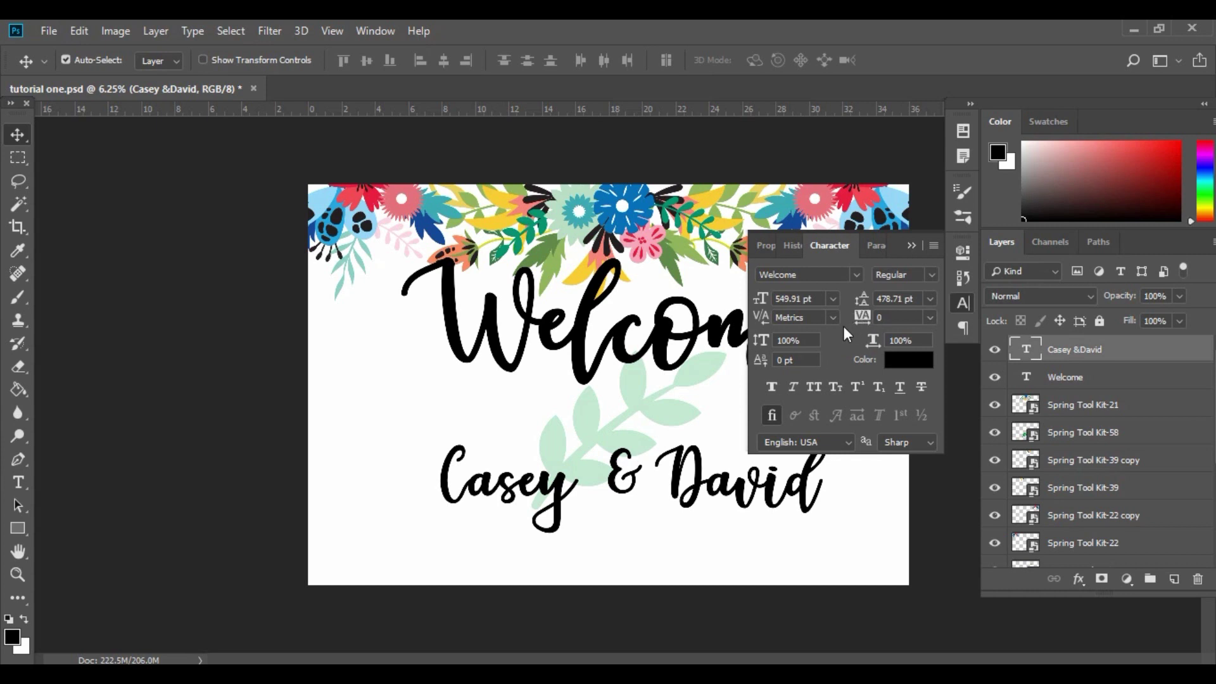
{"action": "left_click", "coordinate": [934, 318]}
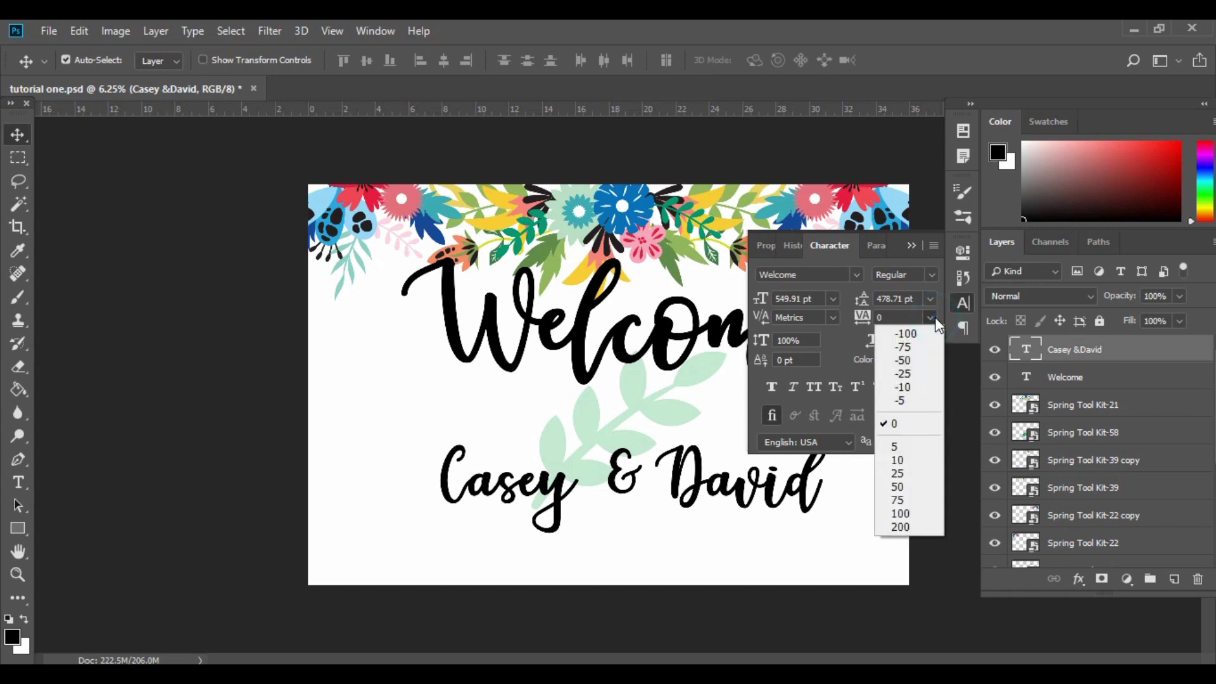
{"action": "left_click", "coordinate": [908, 400]}
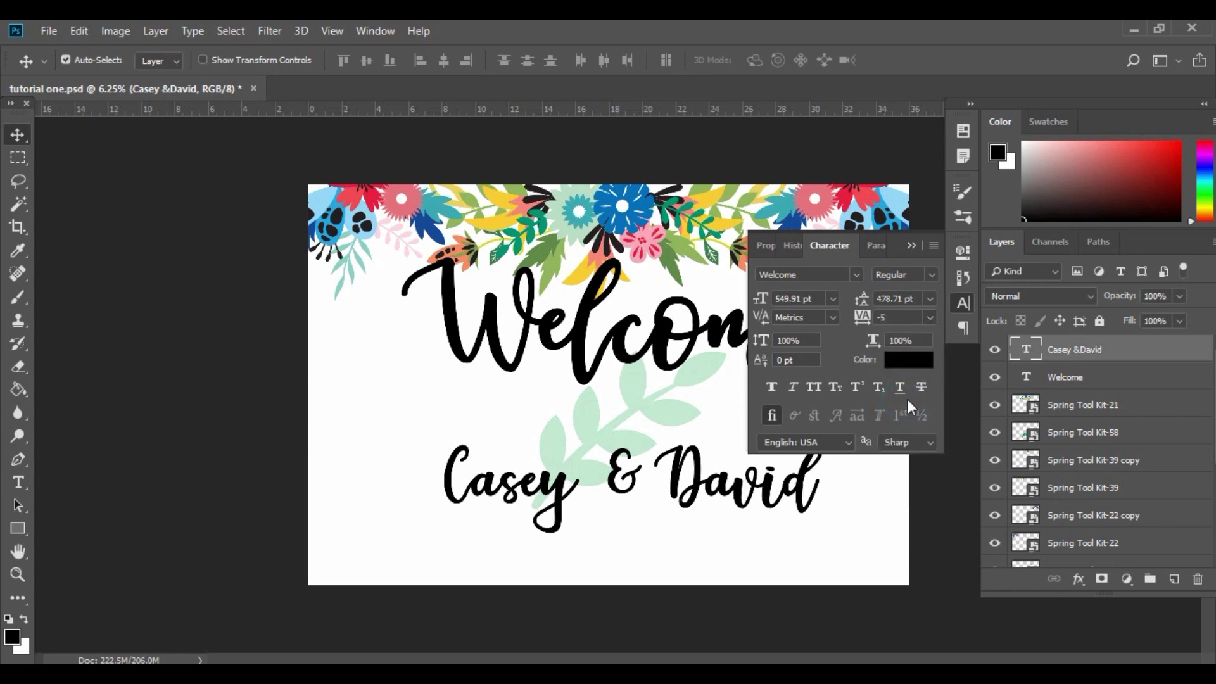
{"action": "left_click", "coordinate": [931, 317]}
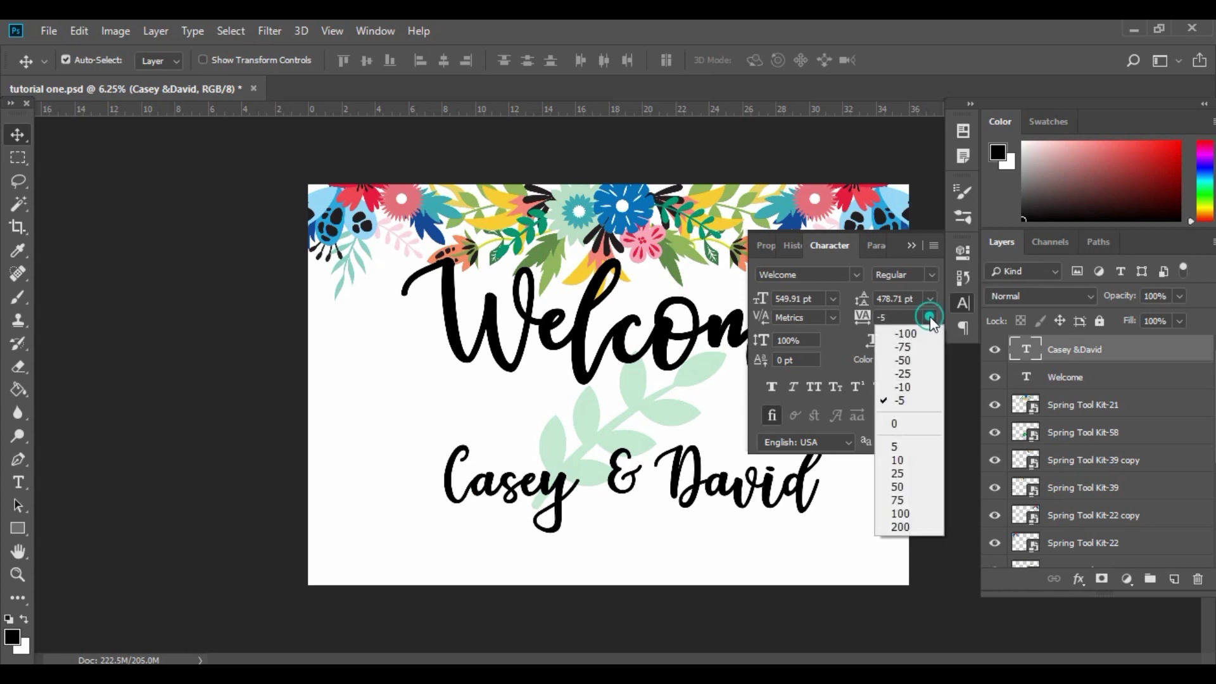
{"action": "left_click", "coordinate": [913, 384]}
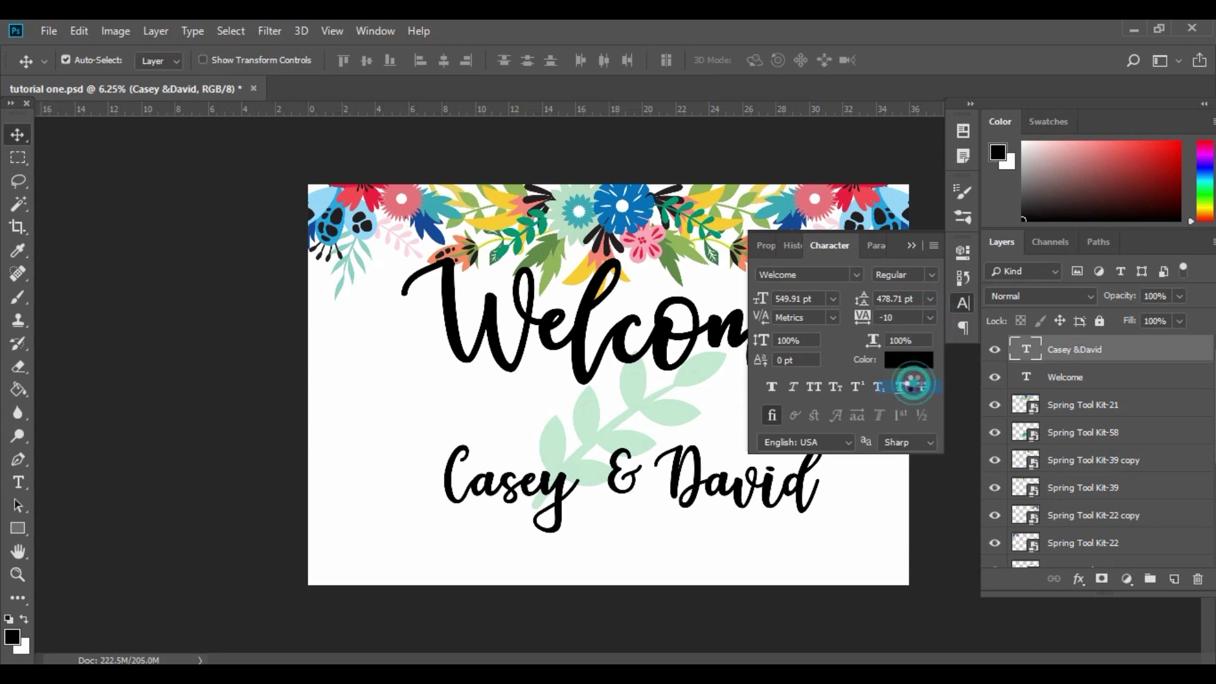
{"action": "left_click", "coordinate": [932, 318]}
{"action": "left_click", "coordinate": [907, 373]}
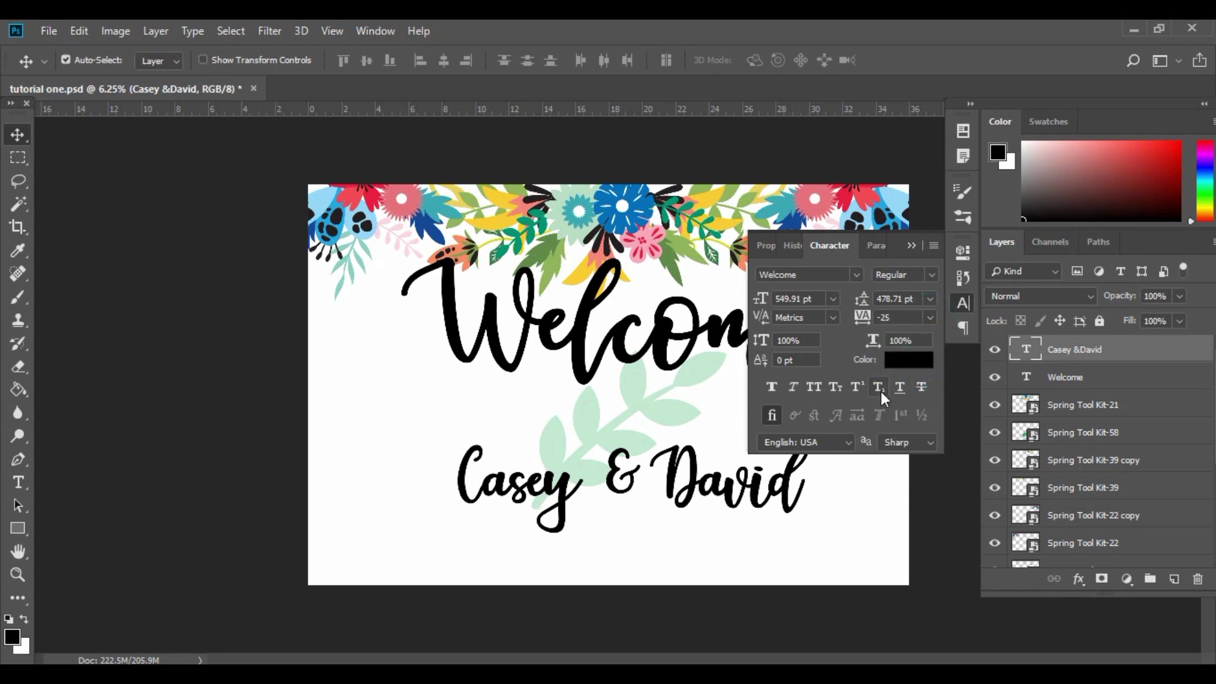
{"action": "left_click", "coordinate": [916, 247]}
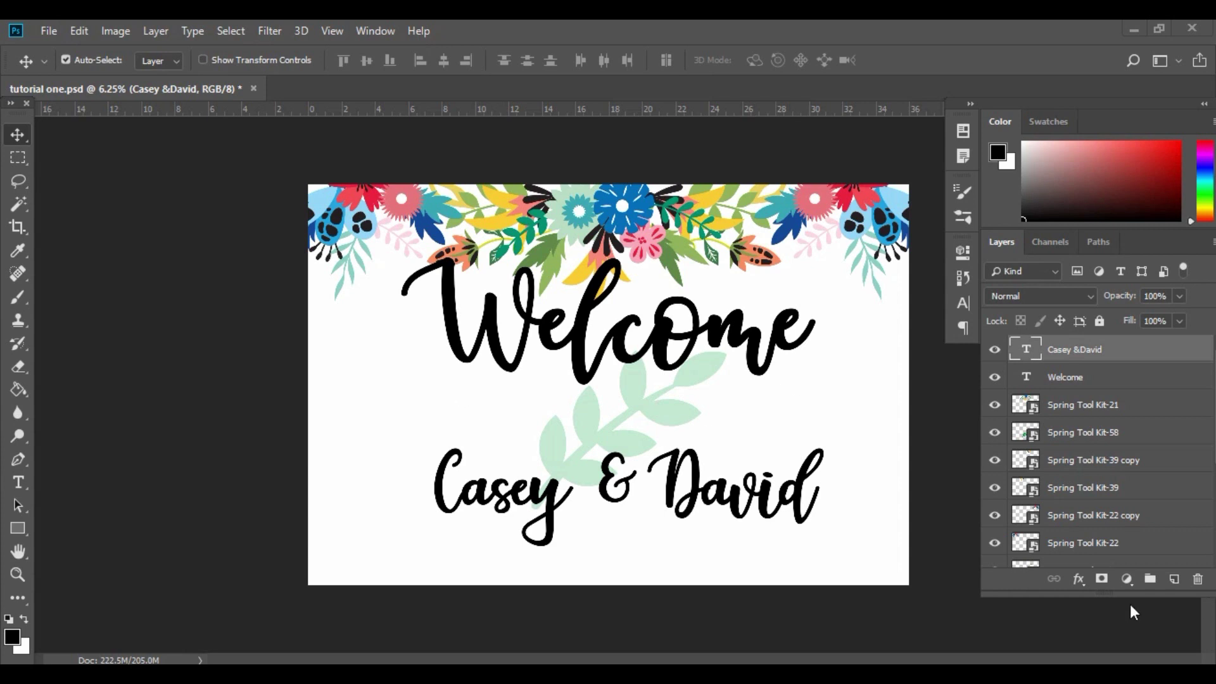
Add a new layer above the couple's names and set the Type tool to Arial at 72 pt.
{"action": "left_click", "coordinate": [1174, 580]}
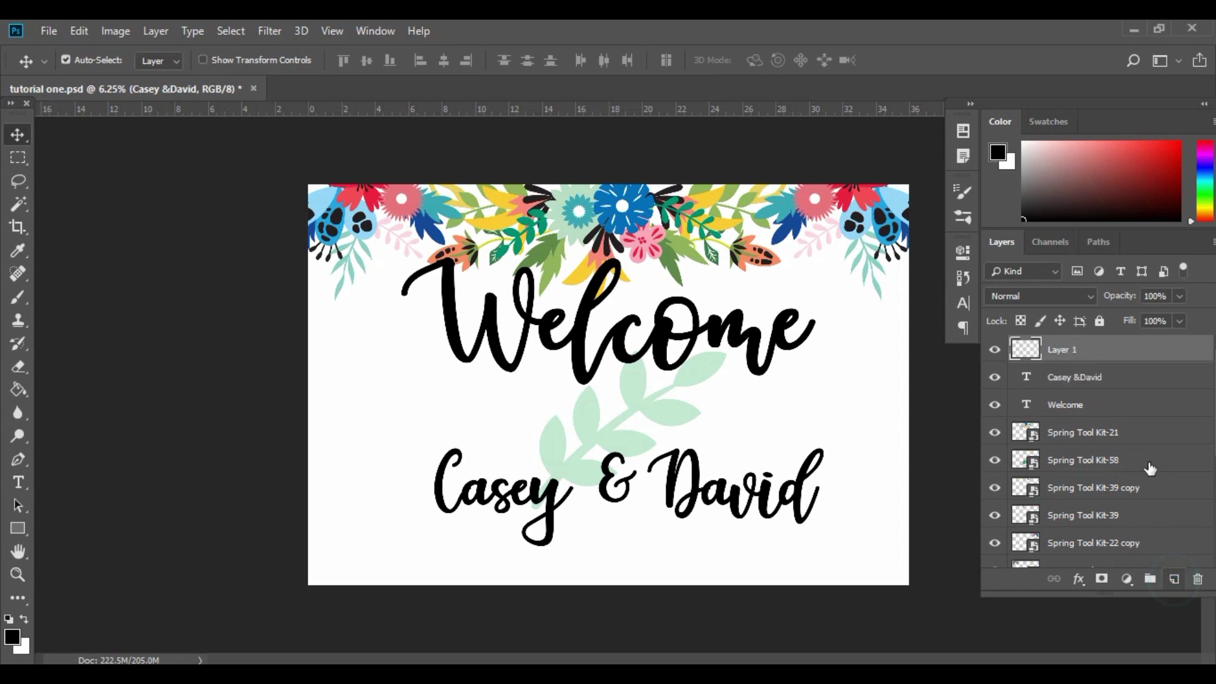
{"action": "left_click", "coordinate": [17, 486]}
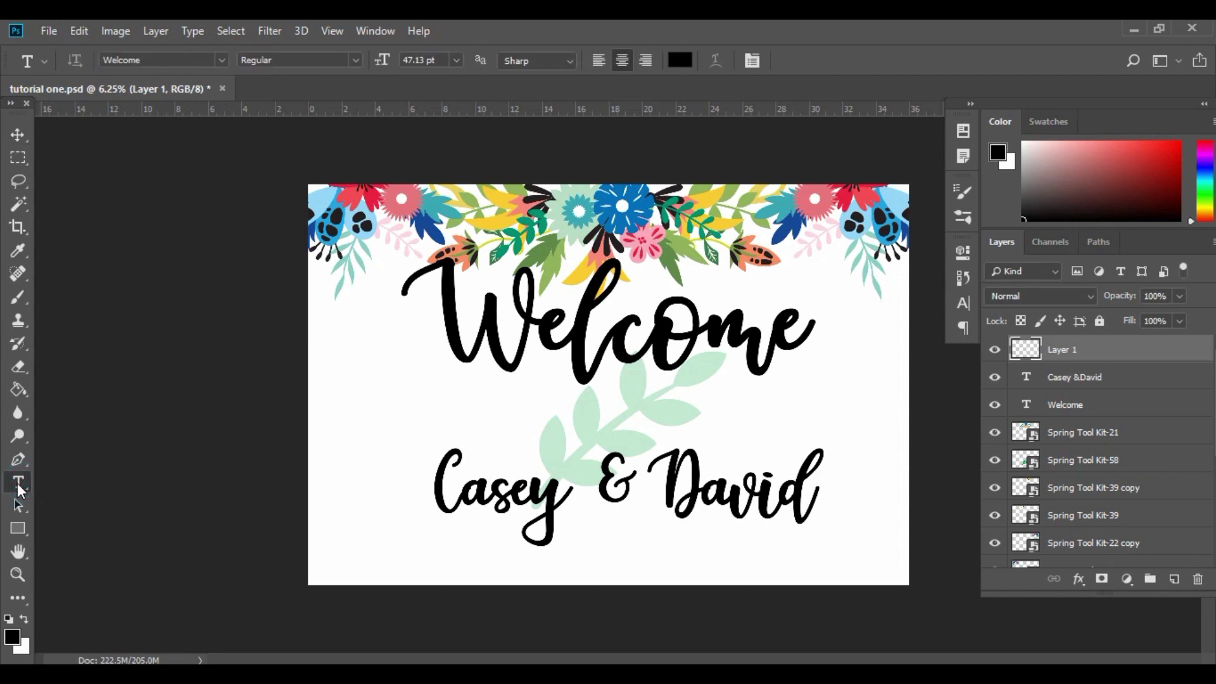
{"action": "left_click", "coordinate": [158, 60]}
{"action": "left_click", "coordinate": [223, 61]}
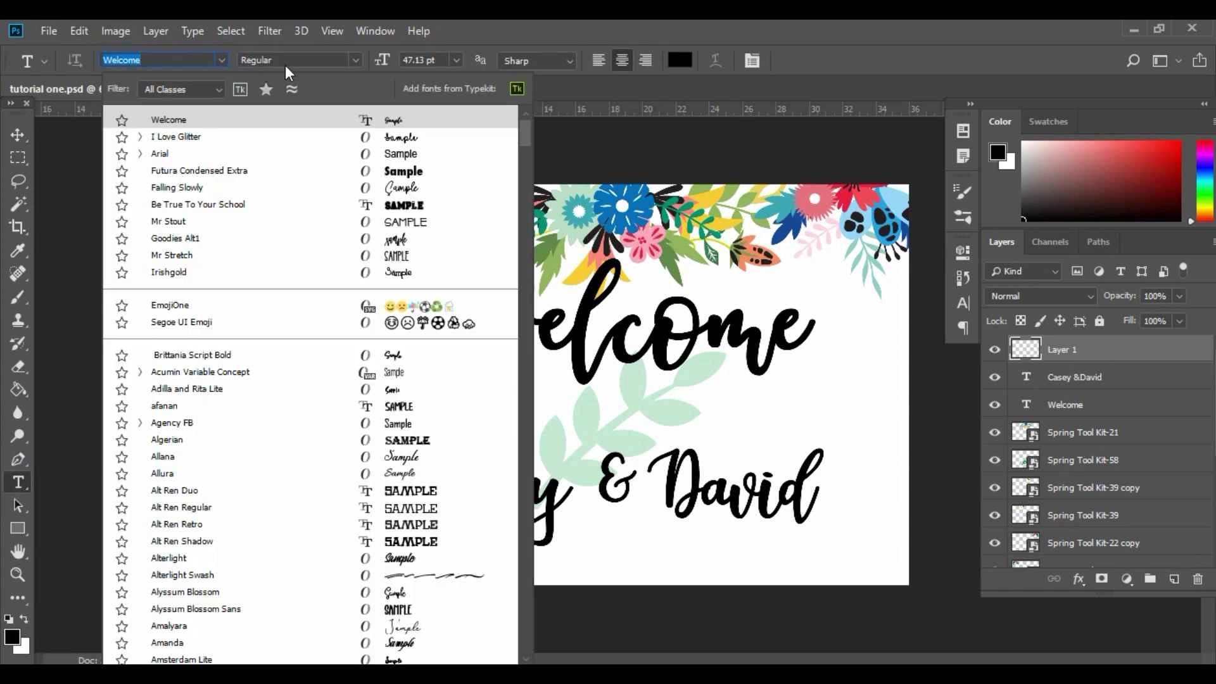
{"action": "left_click", "coordinate": [414, 154]}
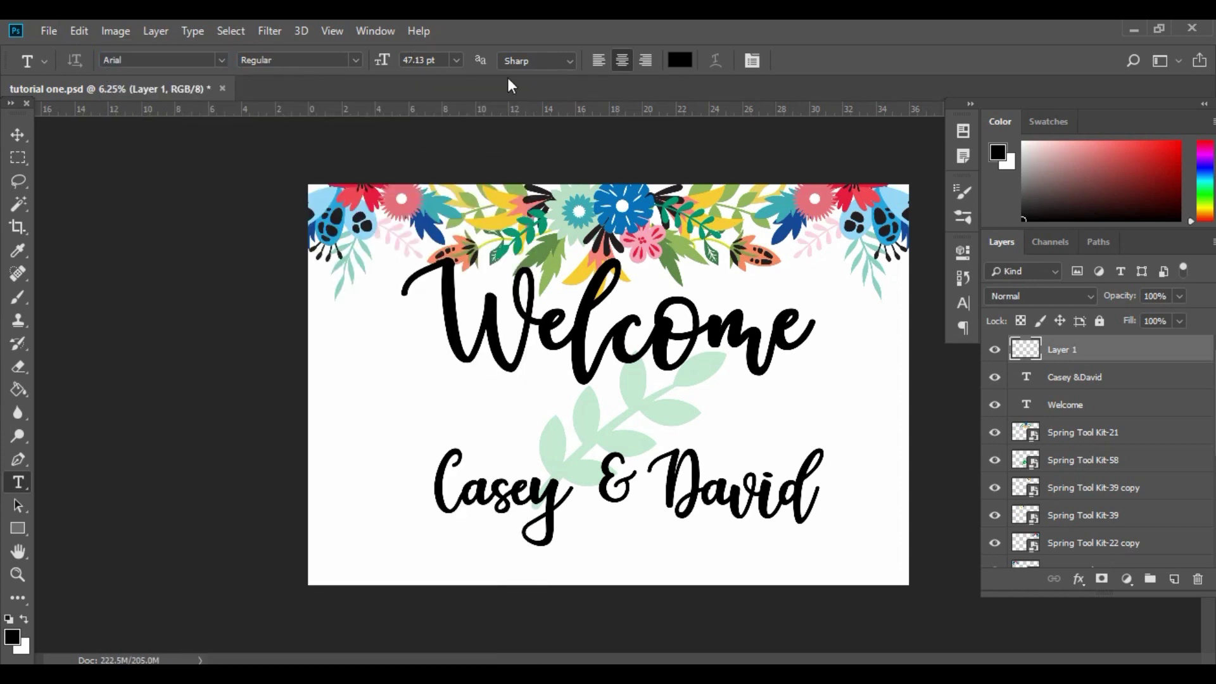
{"action": "left_click", "coordinate": [458, 58]}
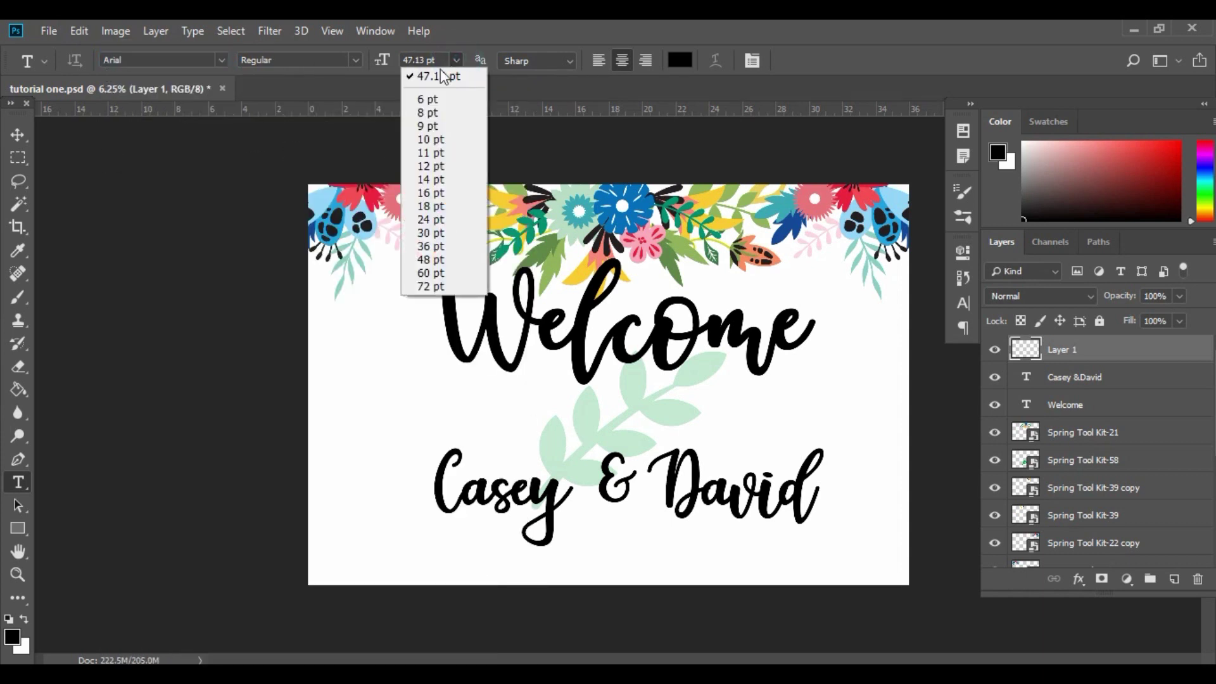
{"action": "left_click", "coordinate": [443, 286]}
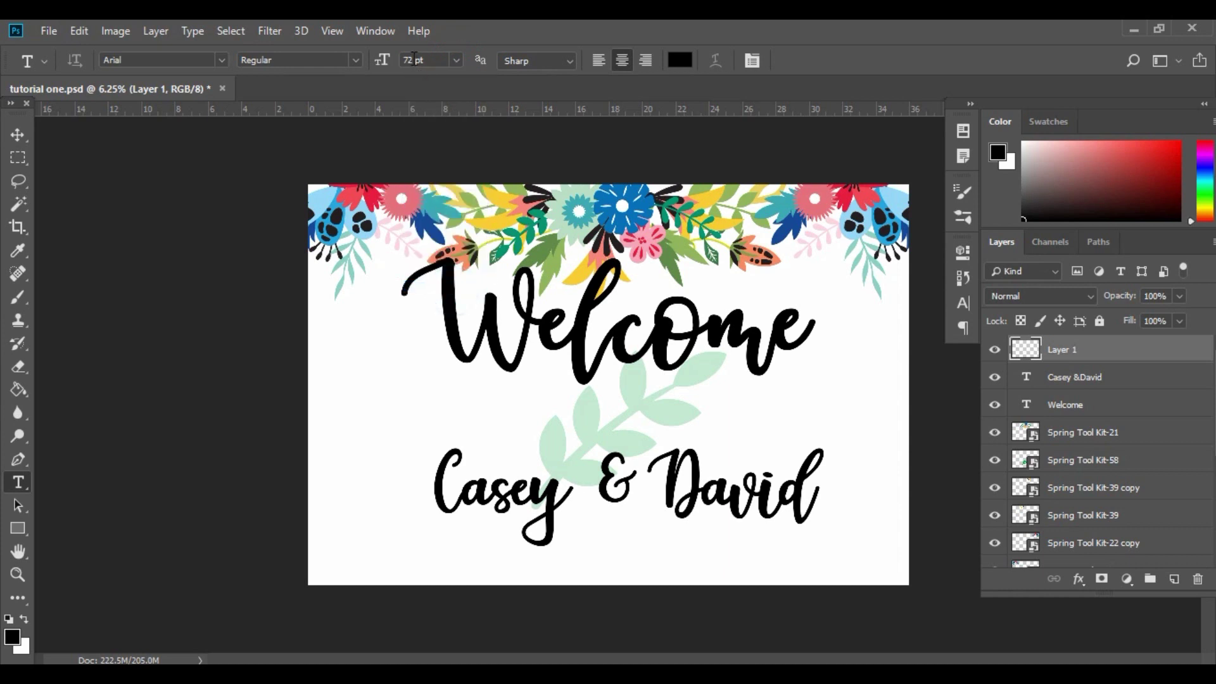
{"action": "left_click_drag", "start_coordinate": [413, 58], "coordinate": [399, 59]}
Leave the names text unedited and move it down to the sign's lower edge, below the branch.
{"action": "left_click", "coordinate": [492, 418]}
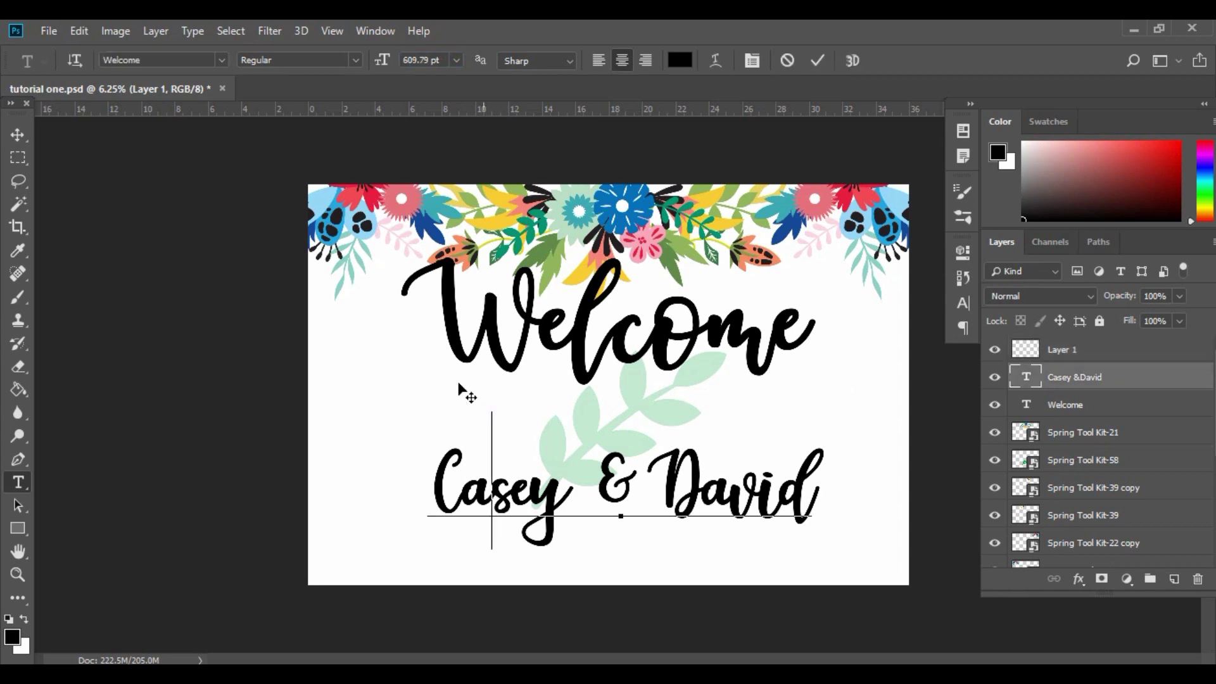
{"action": "left_click", "coordinate": [371, 368]}
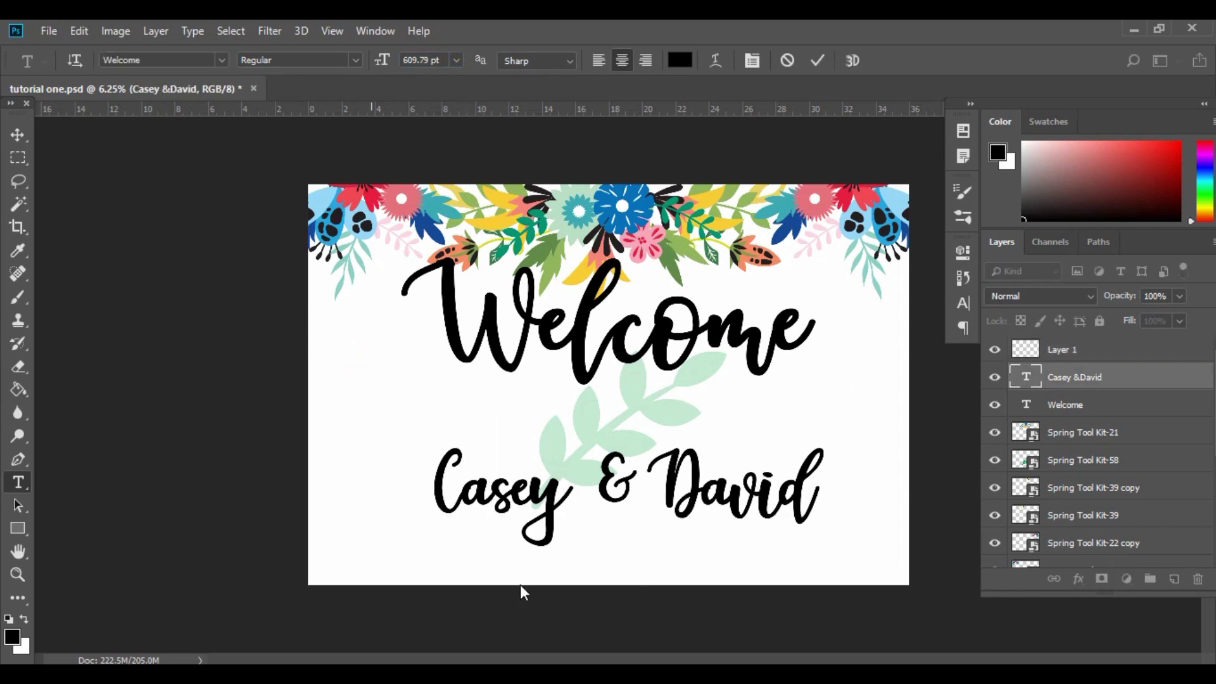
{"action": "left_click", "coordinate": [12, 484]}
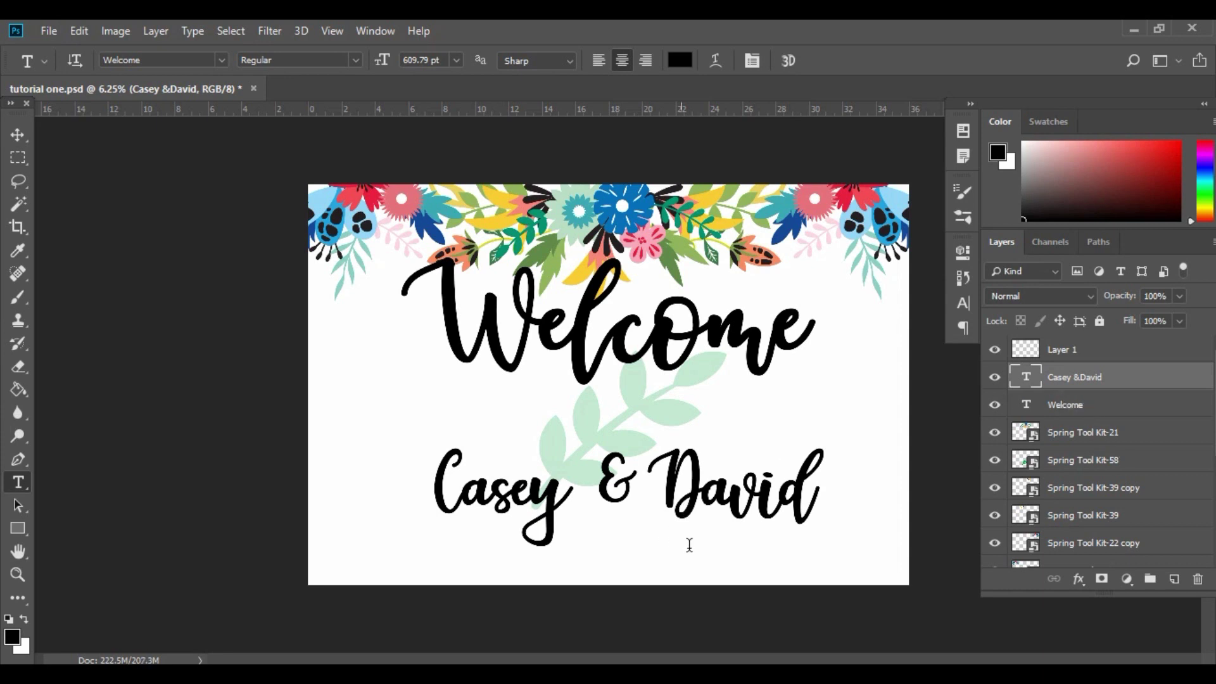
{"action": "left_click", "coordinate": [18, 134]}
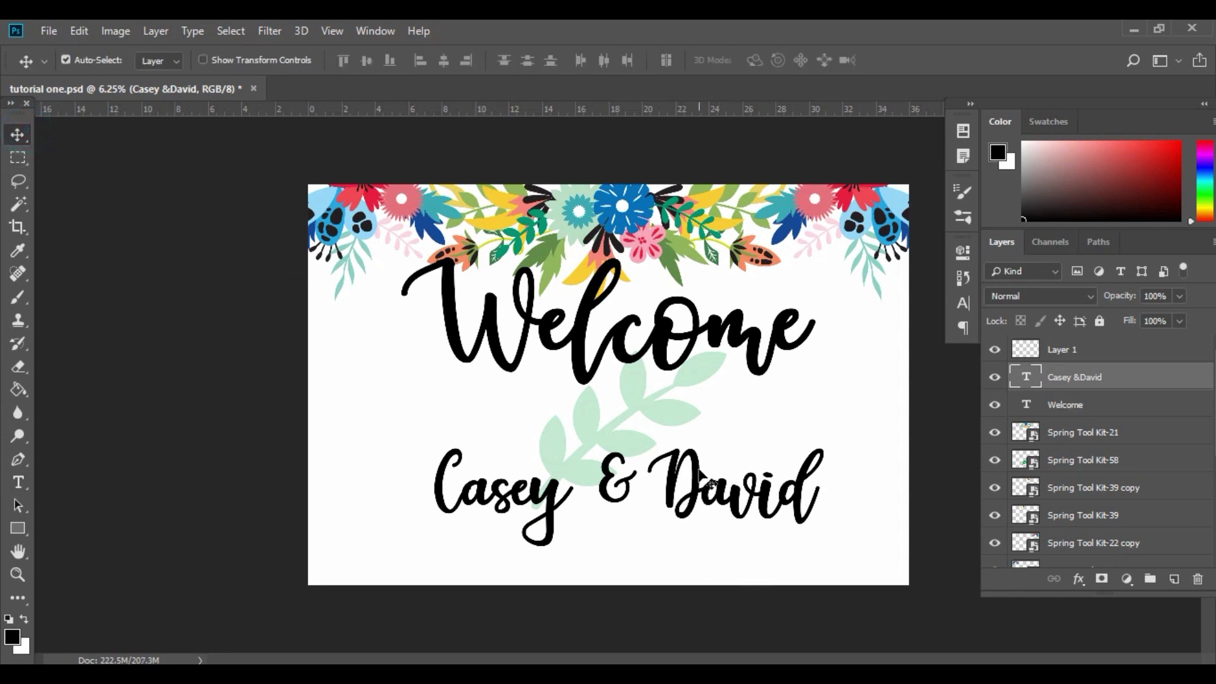
{"action": "left_click_drag", "start_coordinate": [702, 478], "coordinate": [699, 526]}
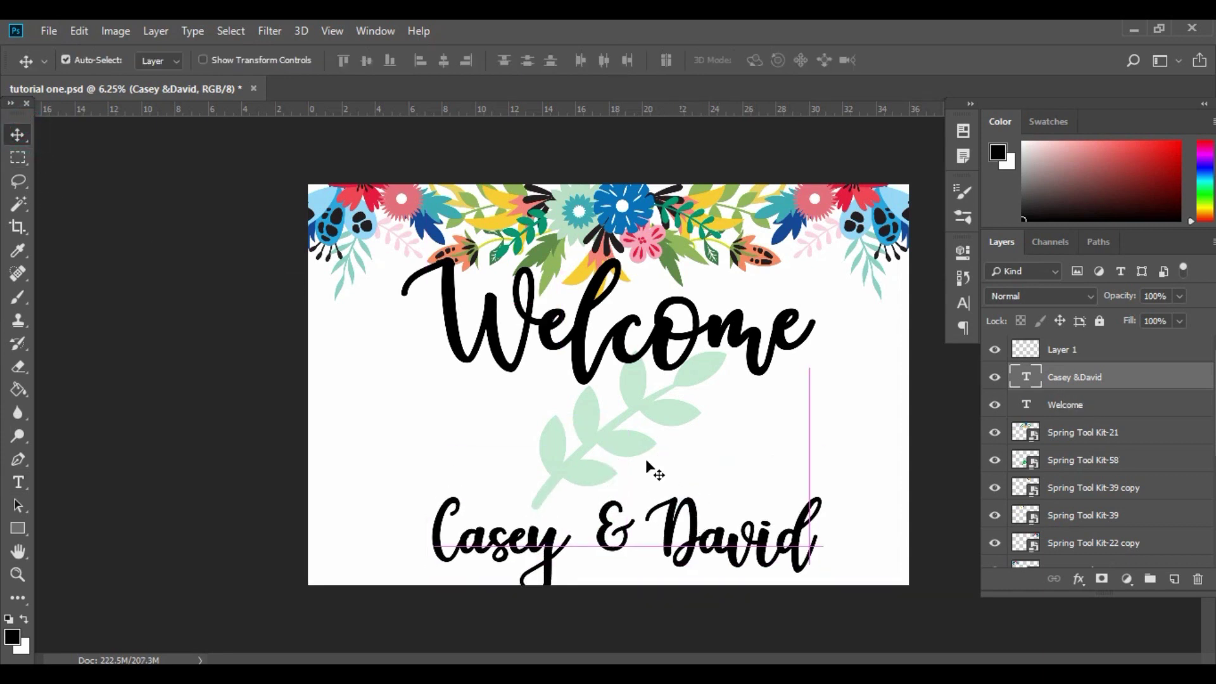
On the empty Layer 1, add the text TO OUR WEDDING below Welcome in Arial at 300.13 pt.
{"action": "left_click", "coordinate": [1118, 350]}
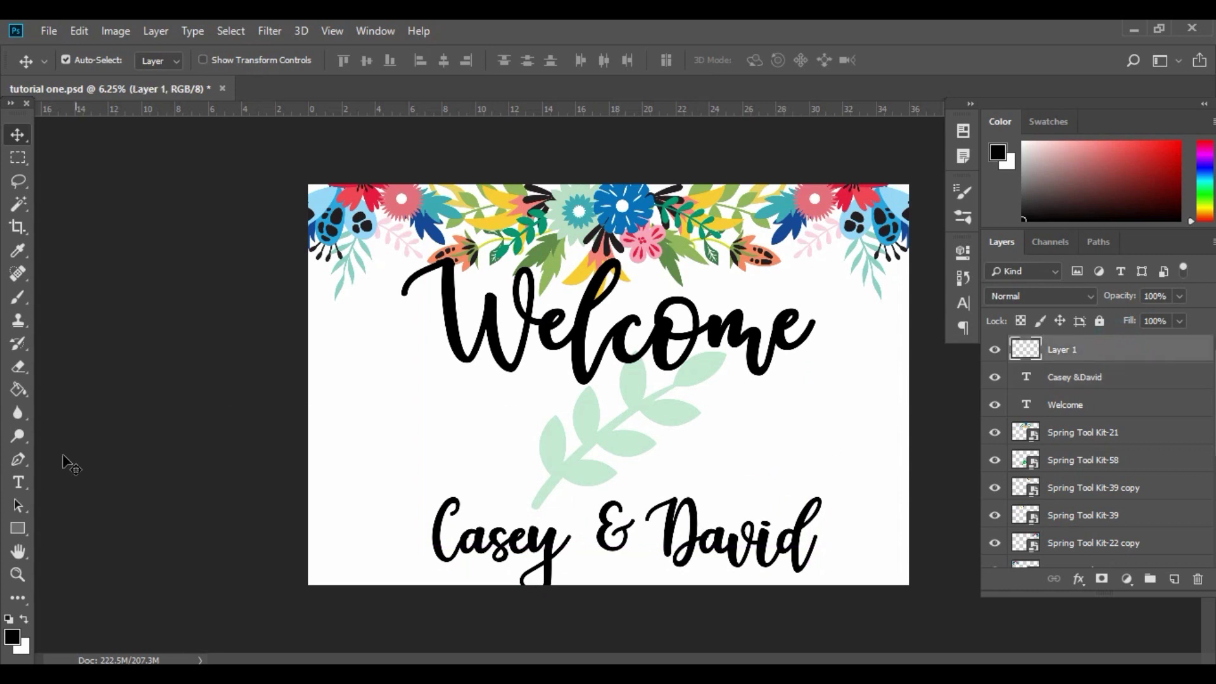
{"action": "left_click", "coordinate": [18, 482]}
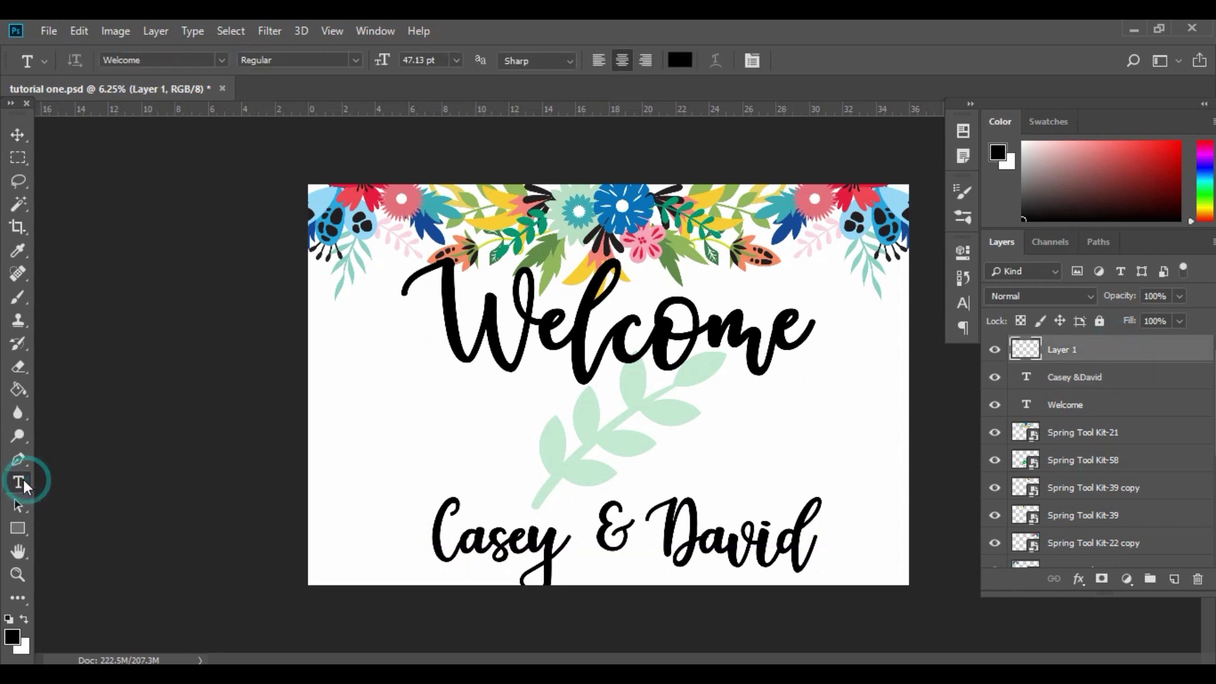
{"action": "left_click", "coordinate": [219, 59]}
{"action": "left_click", "coordinate": [411, 119]}
{"action": "double_click", "coordinate": [417, 61]}
{"action": "type", "text": "300"}
{"action": "left_click", "coordinate": [484, 424]}
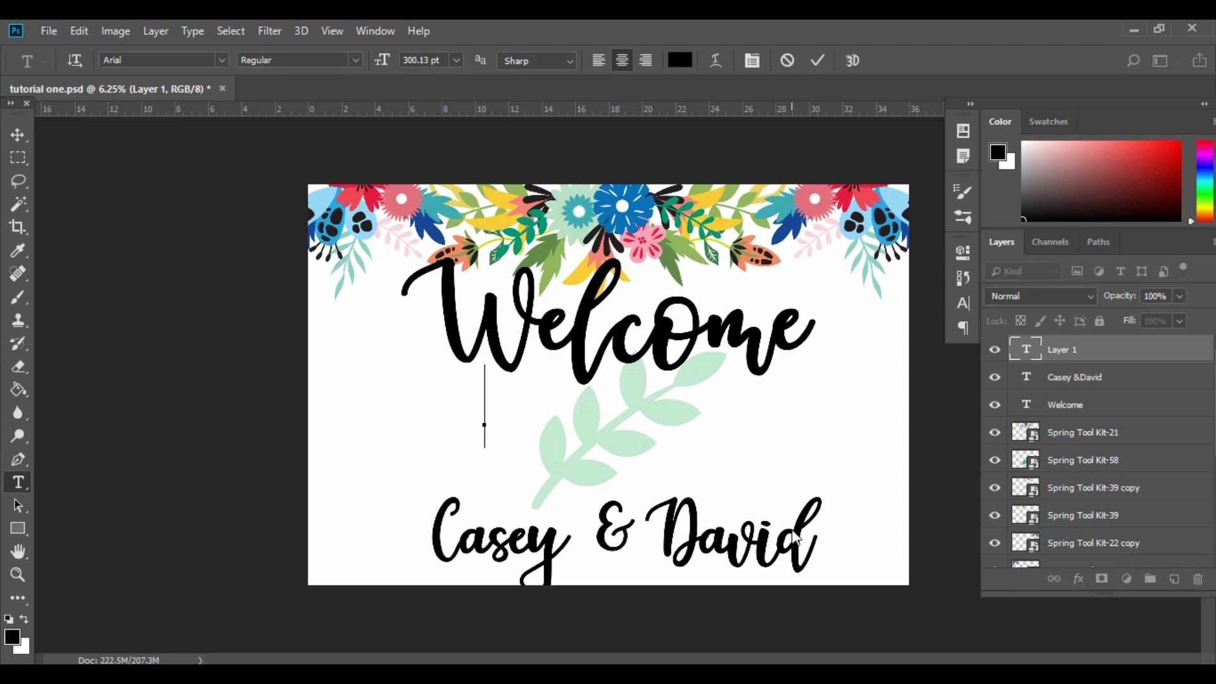
{"action": "type", "text": "TO OU"}
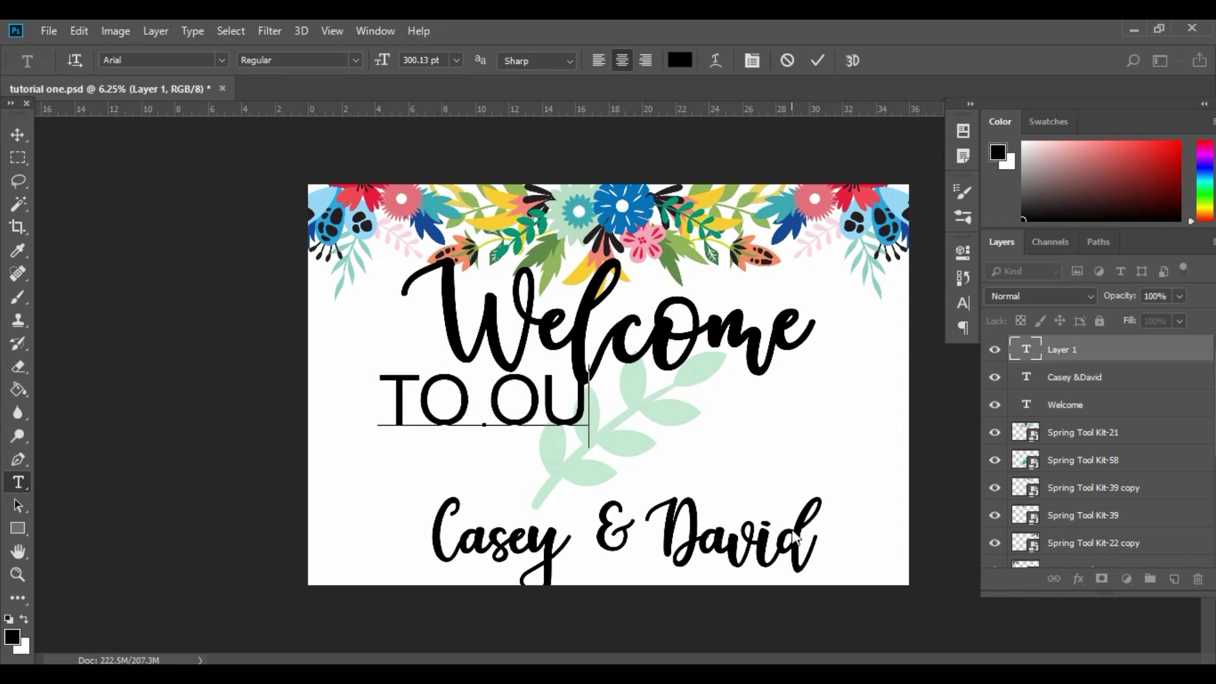
{"action": "type", "text": "R WEDDING"}
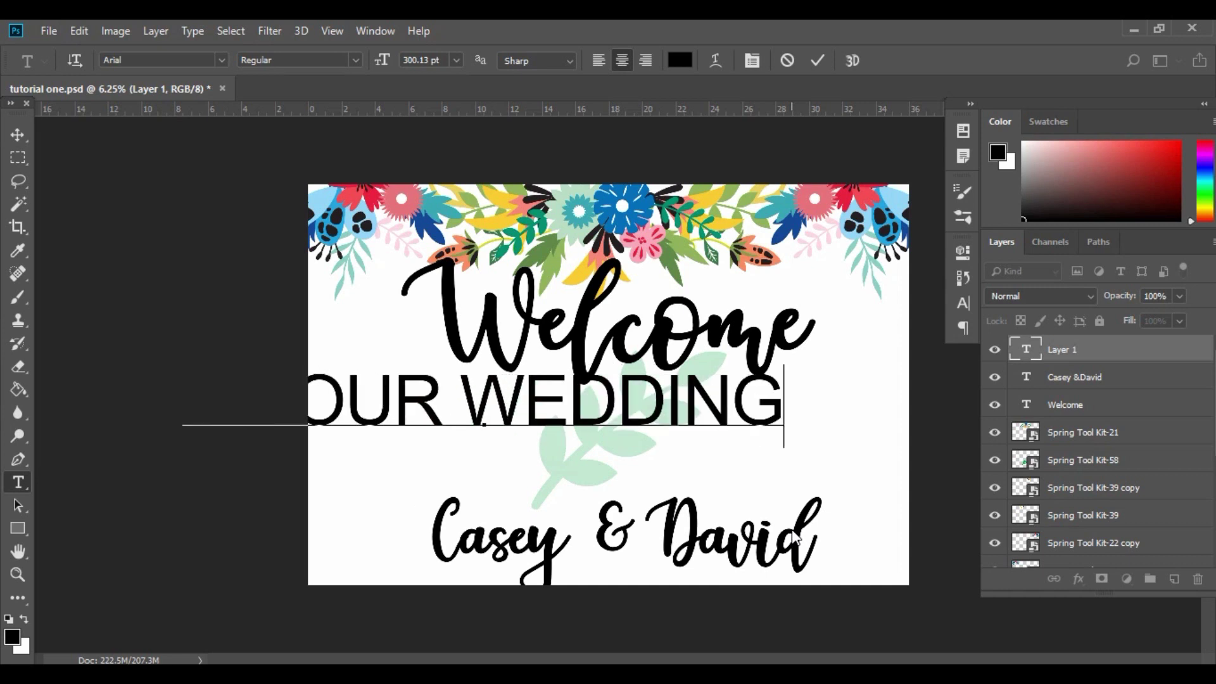
Scale the TO OUR WEDDING text to 67.39% and position it between Welcome and the couple's names.
{"action": "left_click", "coordinate": [19, 134]}
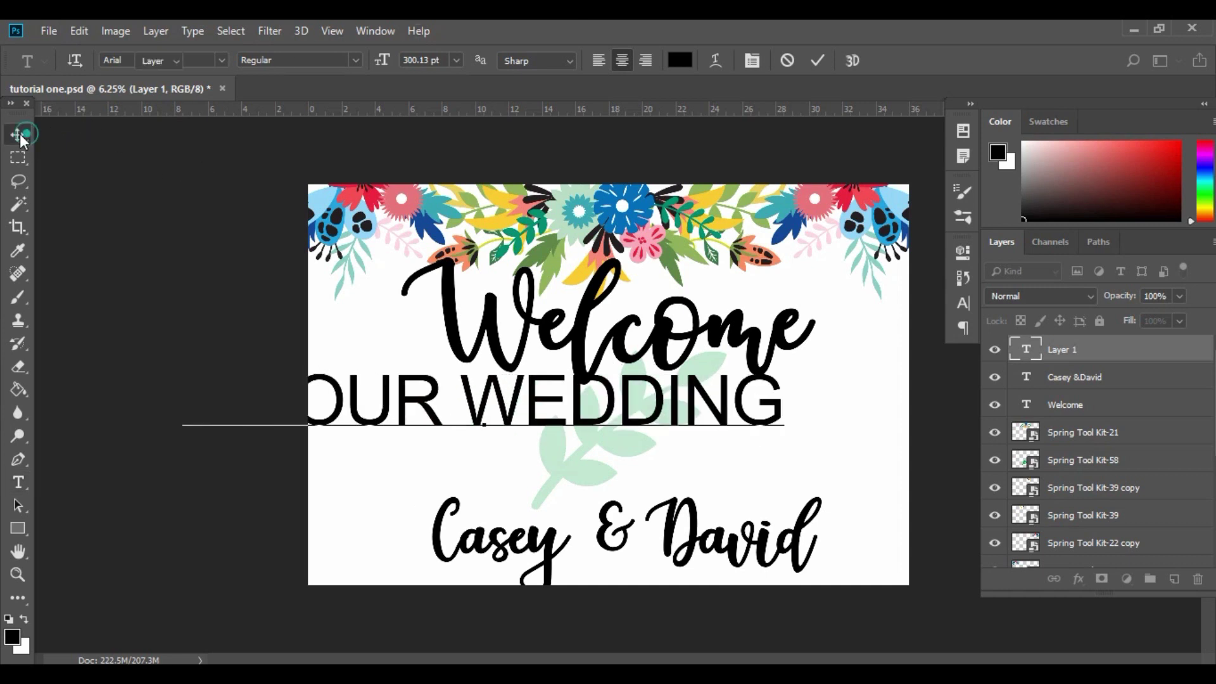
{"action": "left_click_drag", "start_coordinate": [595, 428], "coordinate": [724, 439]}
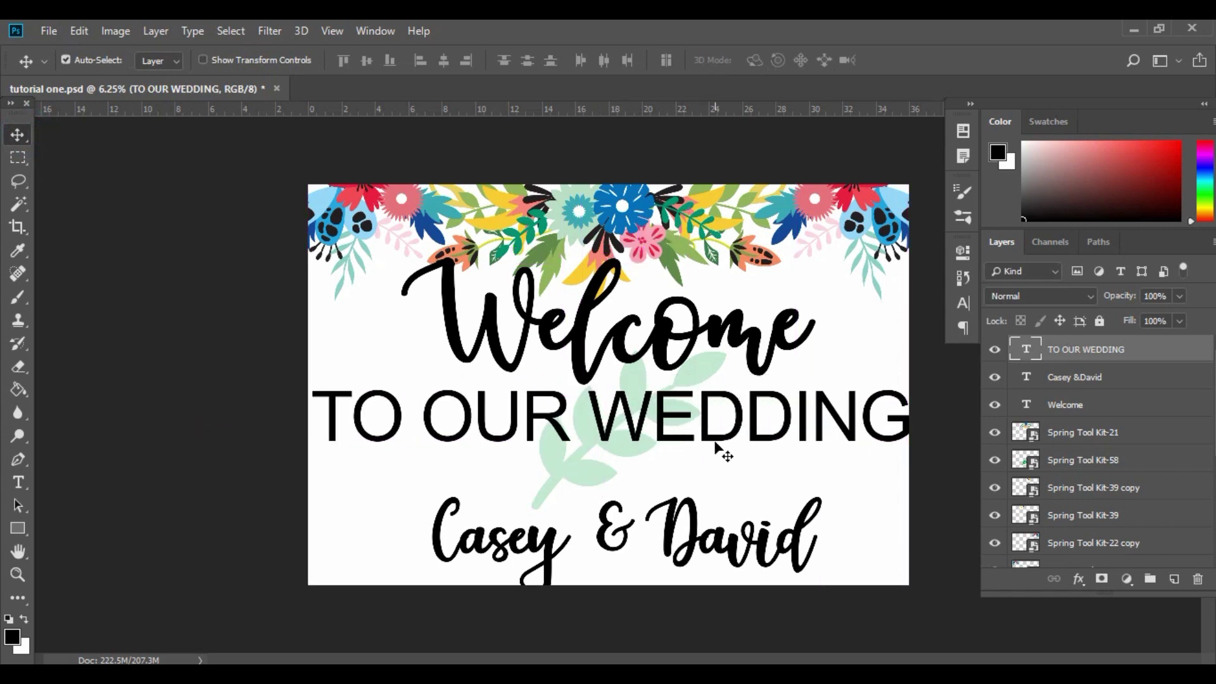
{"action": "key", "text": "ctrl+t"}
{"action": "left_click_drag", "start_coordinate": [312, 381], "coordinate": [500, 472]}
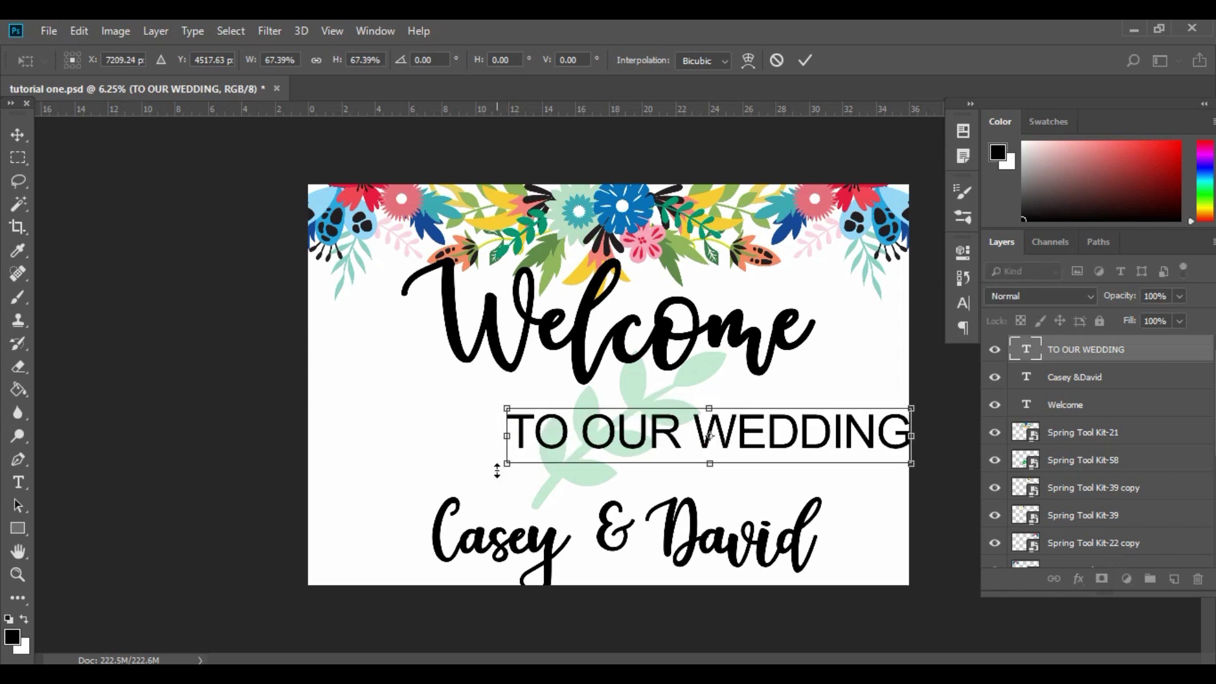
{"action": "key", "text": "Return"}
{"action": "left_click_drag", "start_coordinate": [724, 439], "coordinate": [622, 420]}
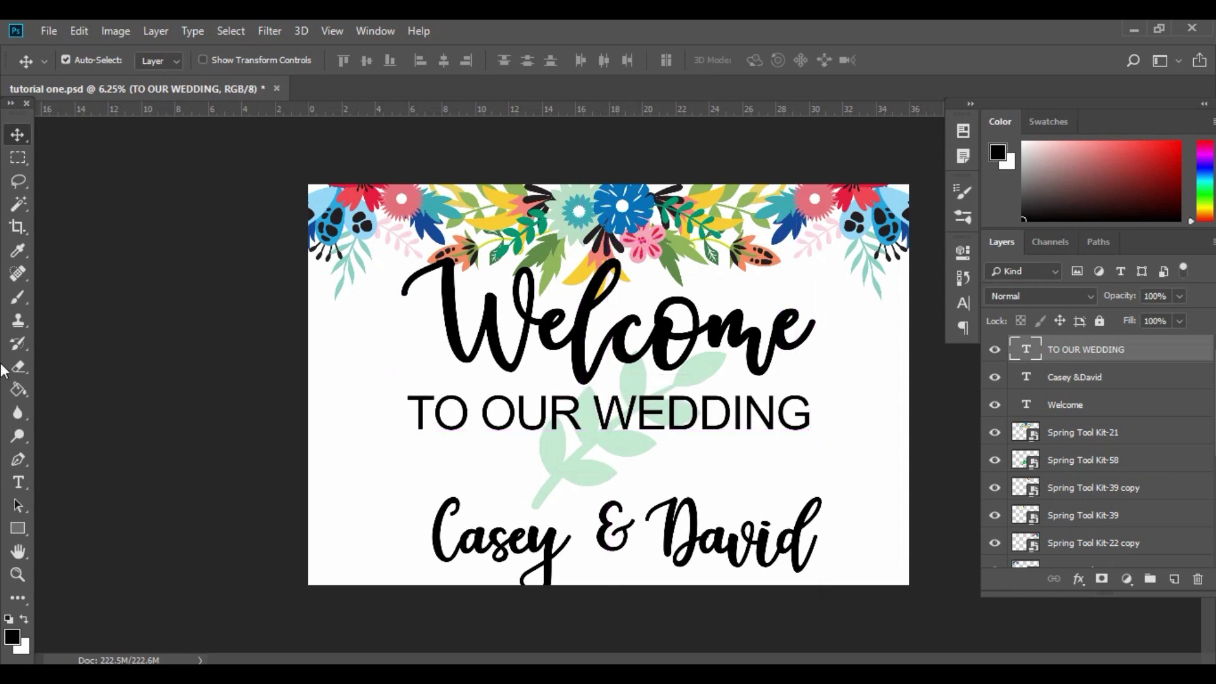
Centre the TO OUR WEDDING text horizontally using a full-width selection, clear the selection, and nudge the text slightly.
{"action": "left_click", "coordinate": [18, 158]}
{"action": "left_click_drag", "start_coordinate": [304, 427], "coordinate": [995, 526]}
{"action": "left_click", "coordinate": [17, 134]}
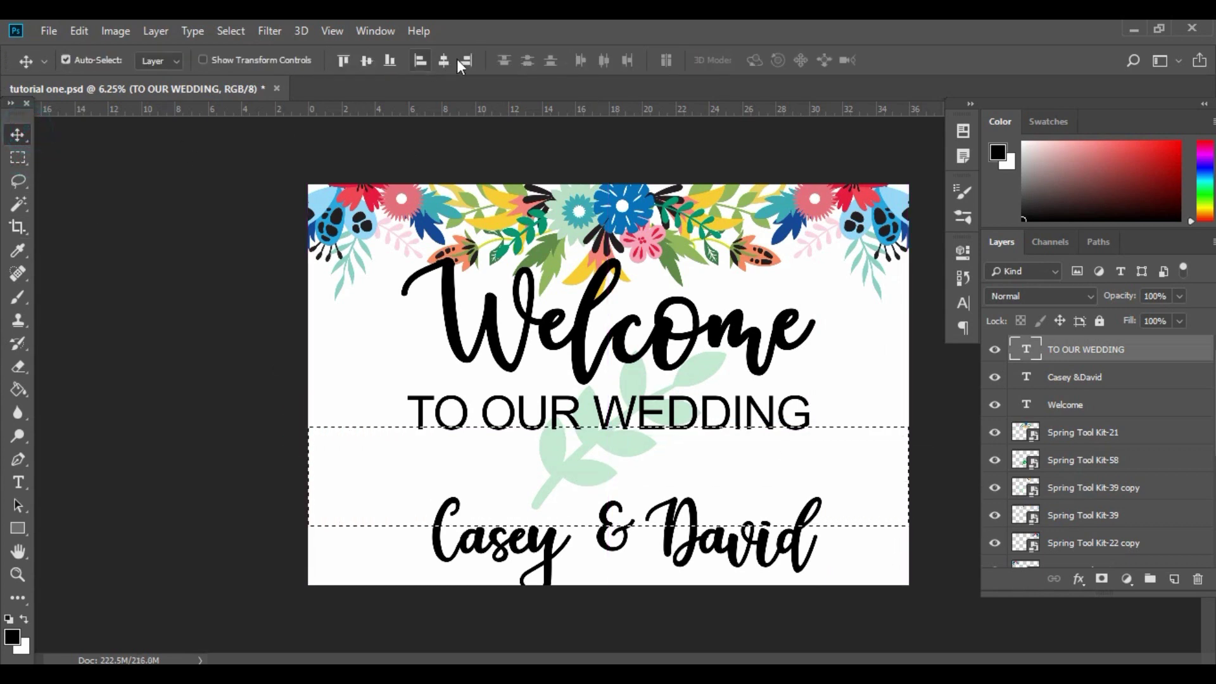
{"action": "left_click", "coordinate": [444, 60]}
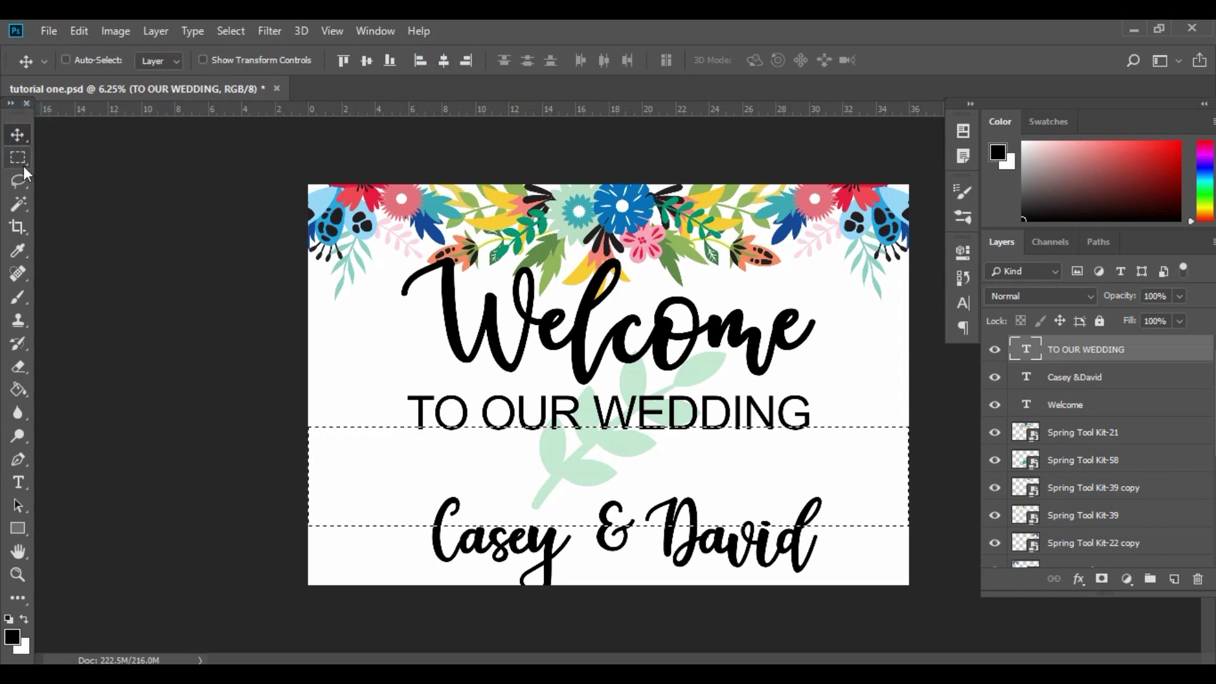
{"action": "key", "text": "ctrl+d"}
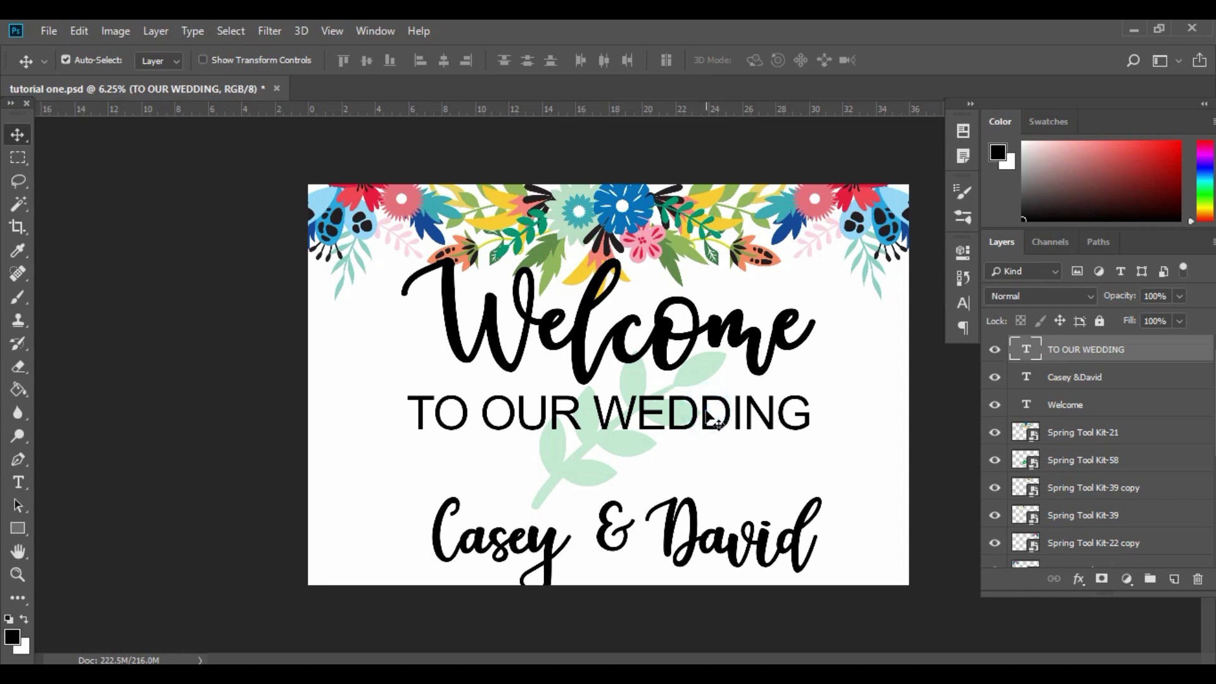
{"action": "left_click_drag", "start_coordinate": [708, 416], "coordinate": [710, 418]}
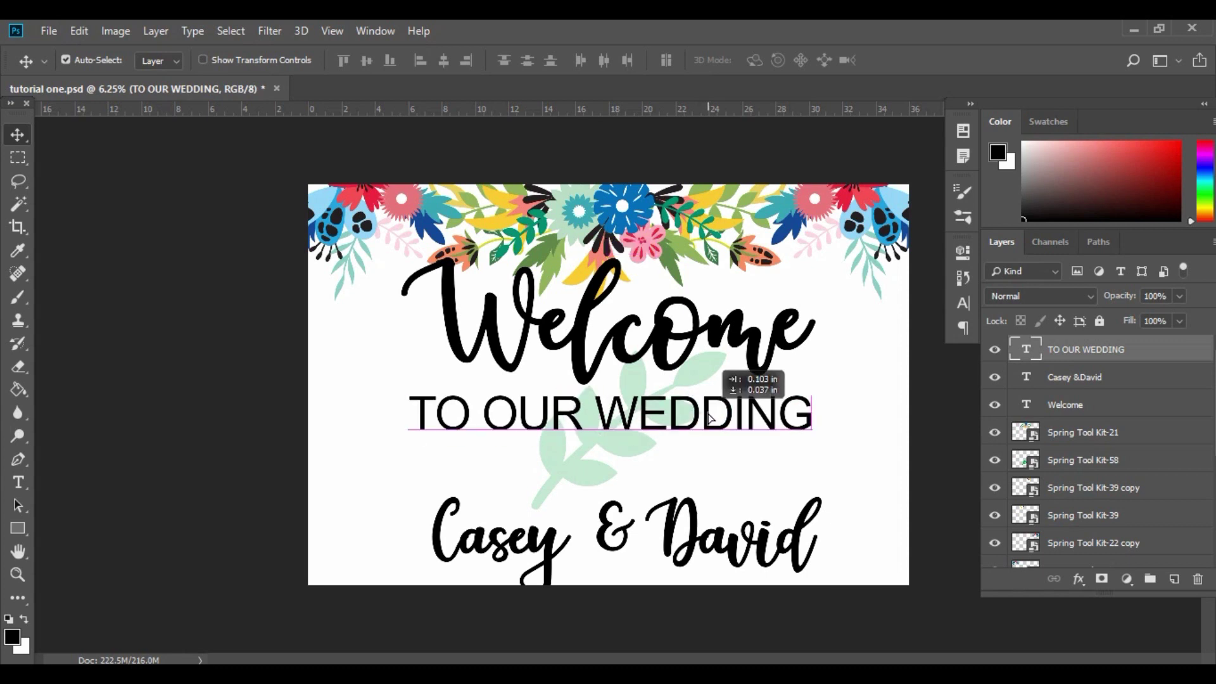
{"action": "left_click_drag", "start_coordinate": [709, 418], "coordinate": [710, 418]}
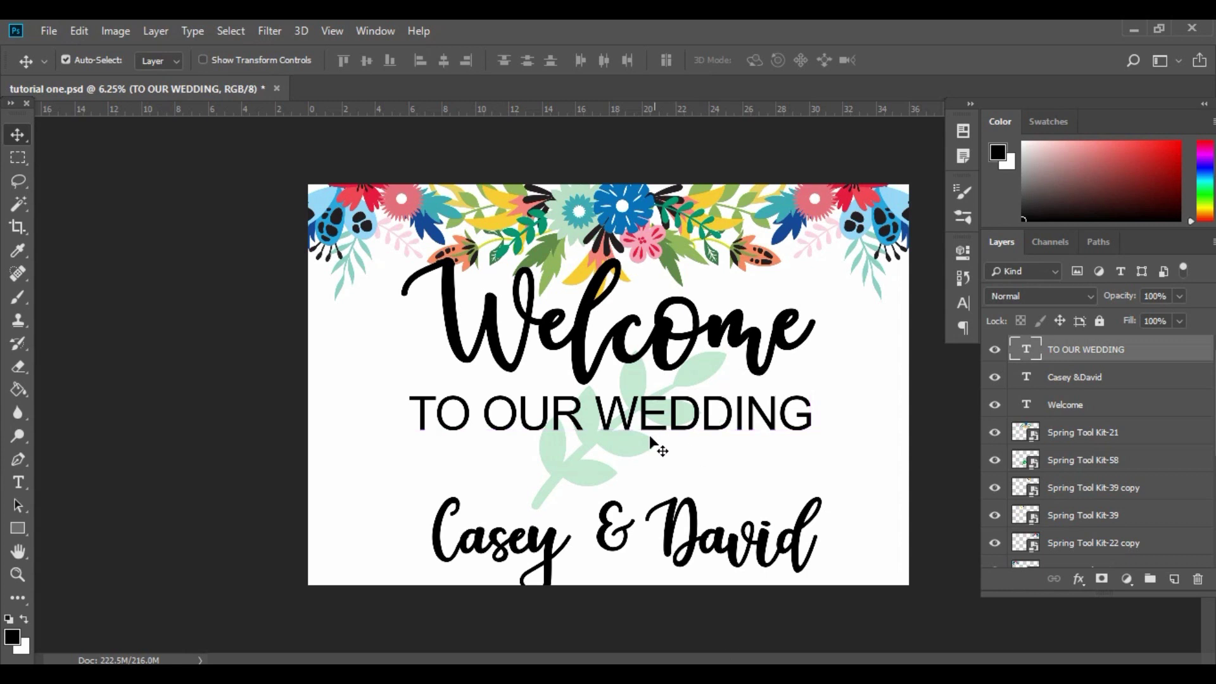
Scale the TO OUR WEDDING text to 87.85% and position it centred just beneath Welcome.
{"action": "key", "text": "ctrl+t"}
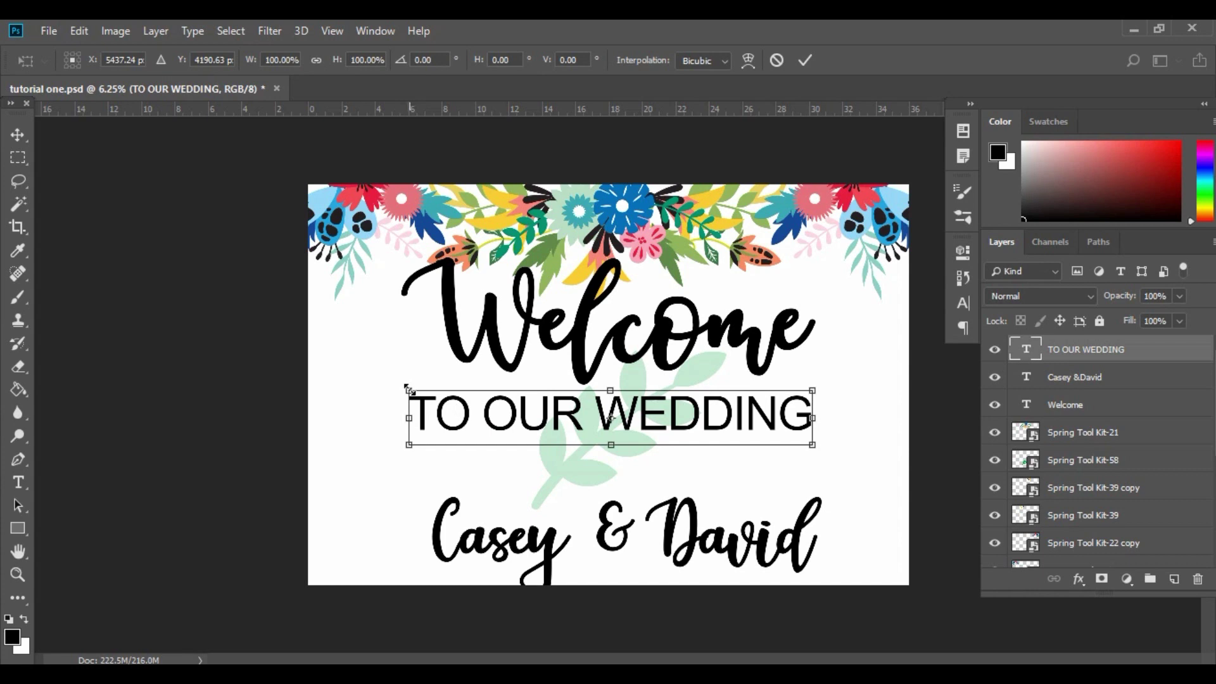
{"action": "left_click_drag", "start_coordinate": [409, 390], "coordinate": [454, 406]}
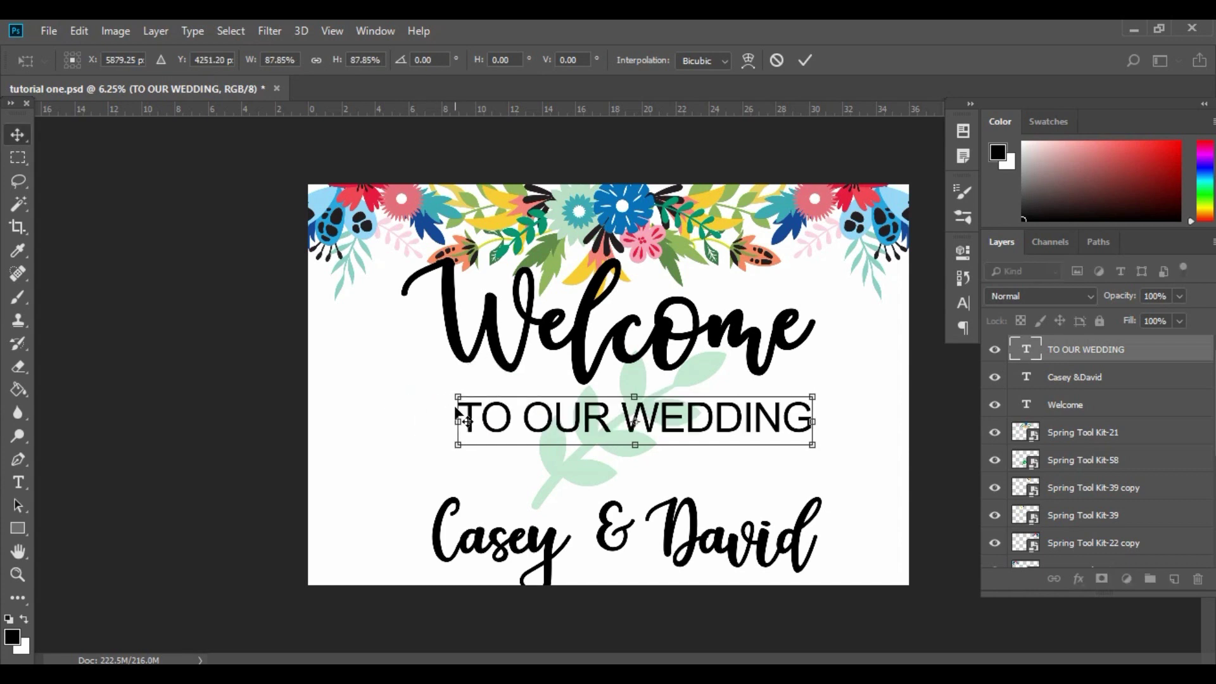
{"action": "key", "text": "Return"}
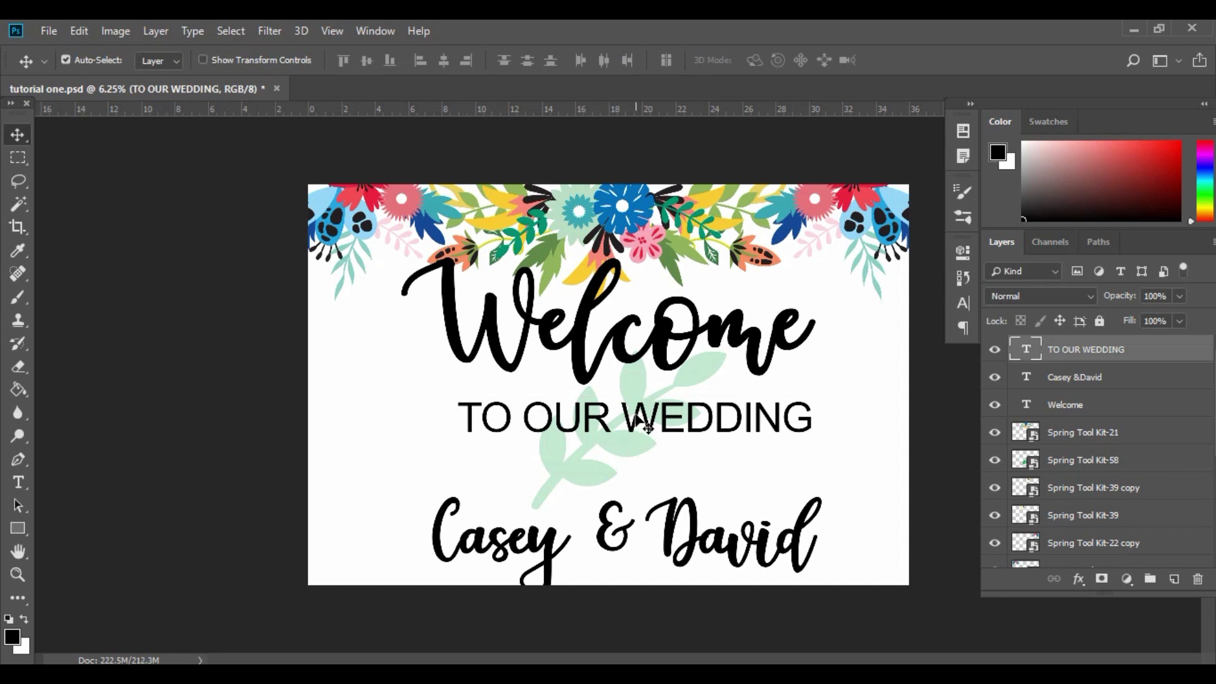
{"action": "left_click_drag", "start_coordinate": [636, 420], "coordinate": [612, 410]}
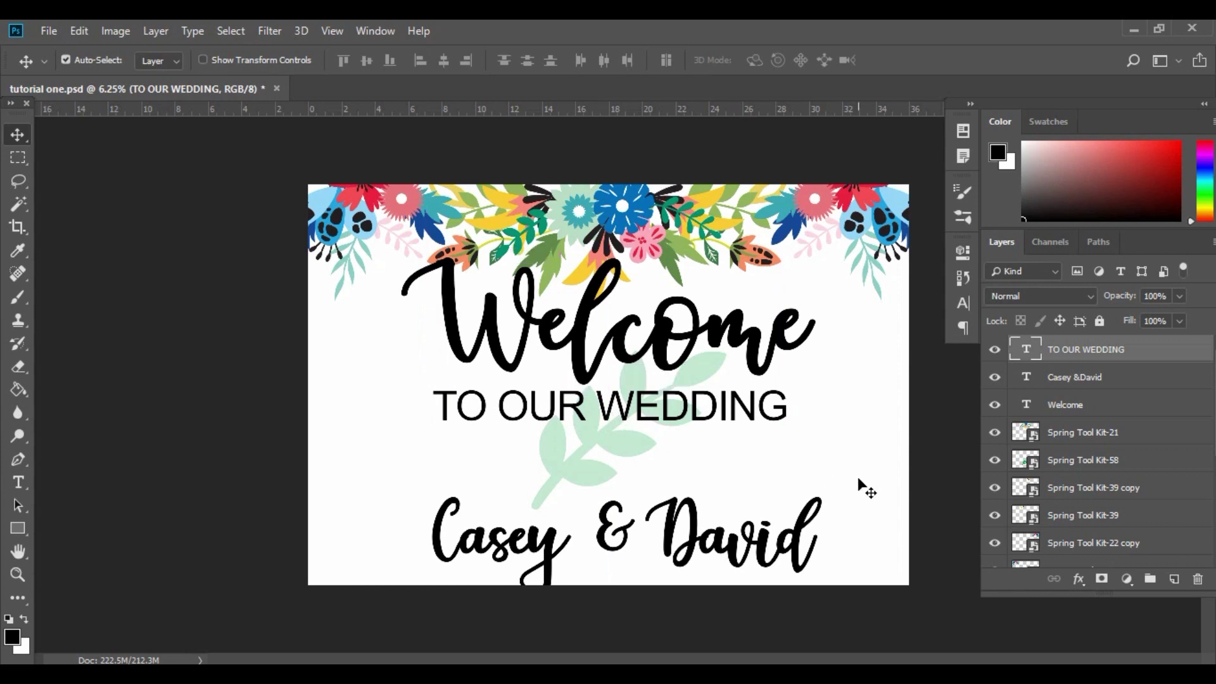
{"action": "key", "text": "shift+Down"}
{"action": "key", "text": "shift+Down"}
{"action": "key", "text": "shift+Down"}
{"action": "key", "text": "shift+Down"}
{"action": "key", "text": "shift+Down"}
{"action": "key", "text": "shift+Down"}
{"action": "key", "text": "shift+Down"}
{"action": "key", "text": "shift+Down"}
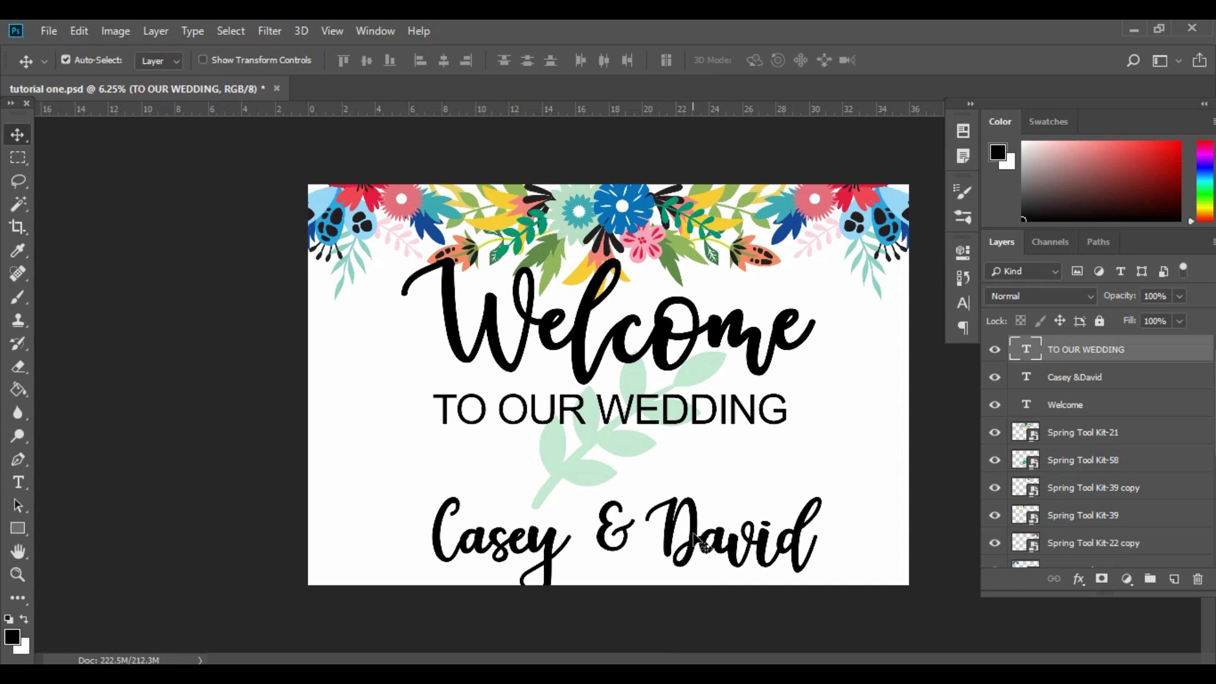
Move the couple's names up beneath TO OUR WEDDING and scale them to 106.26% width and 107.10% height.
{"action": "left_click_drag", "start_coordinate": [694, 538], "coordinate": [681, 484]}
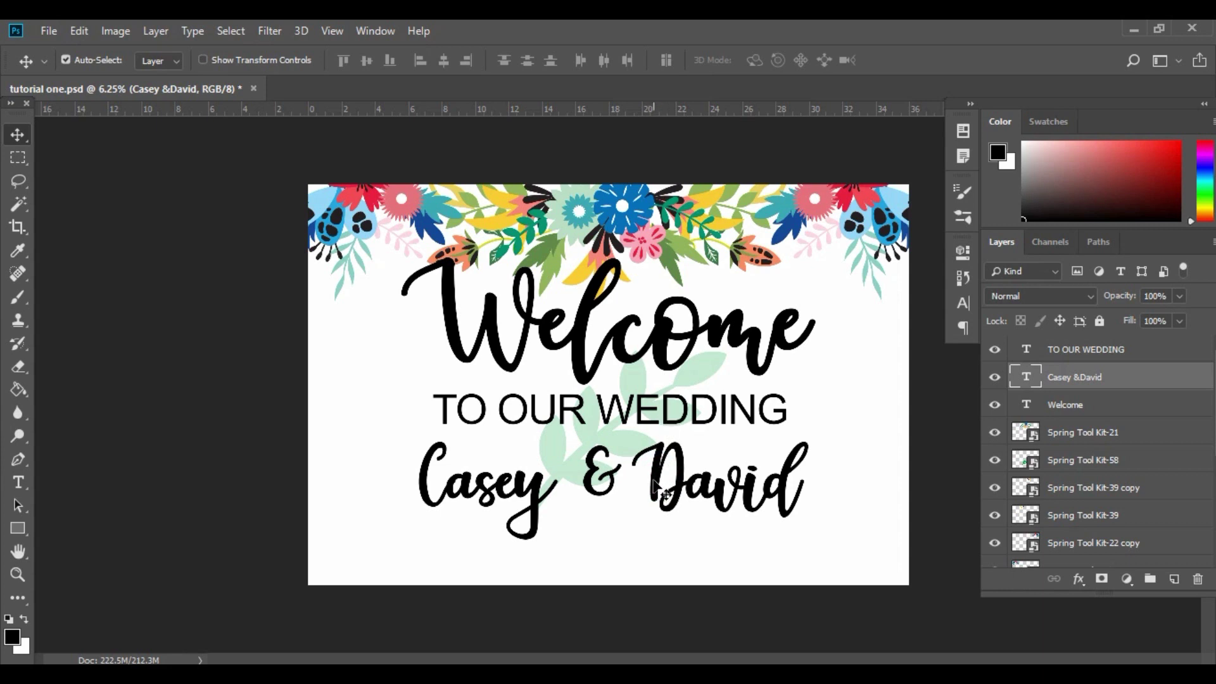
{"action": "key", "text": "ctrl+t"}
{"action": "key", "text": "ctrl+t"}
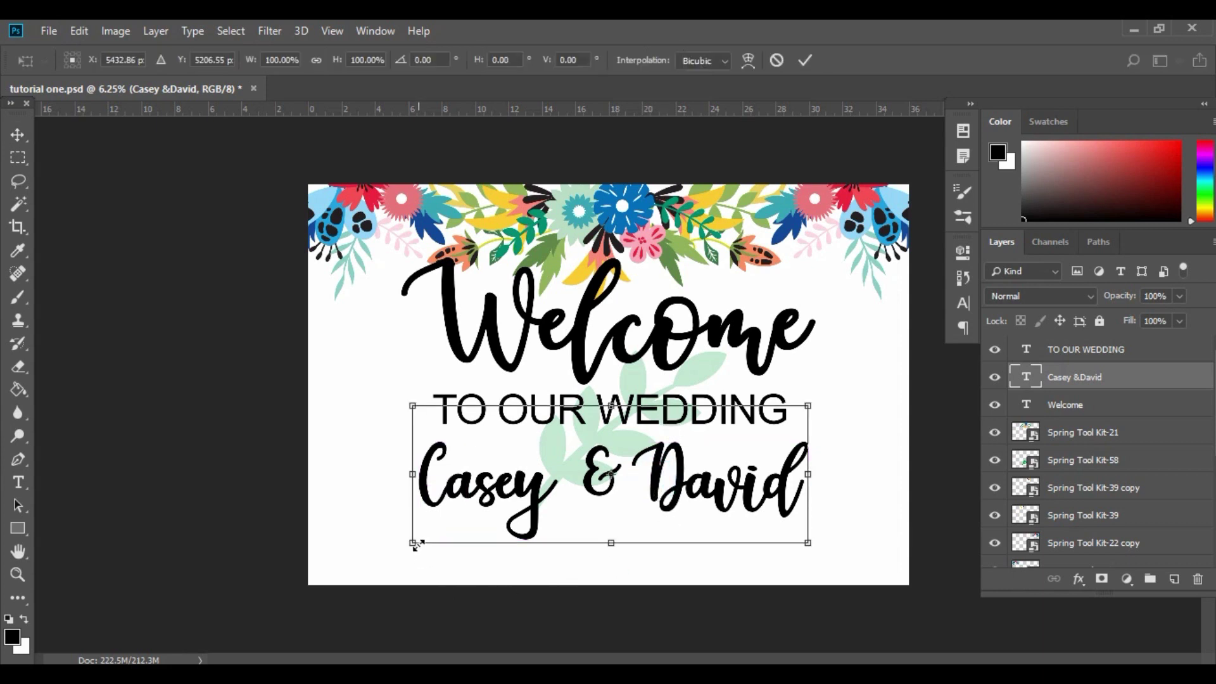
{"action": "left_click_drag", "start_coordinate": [417, 545], "coordinate": [395, 549]}
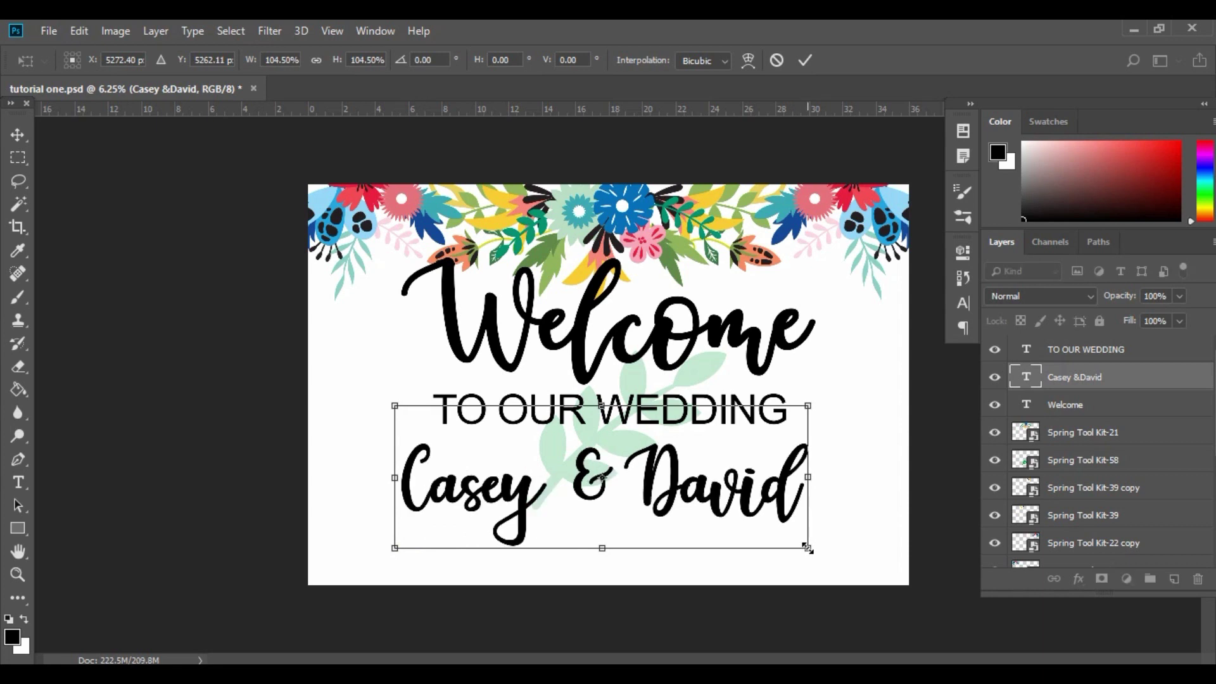
{"action": "left_click_drag", "start_coordinate": [807, 548], "coordinate": [815, 554]}
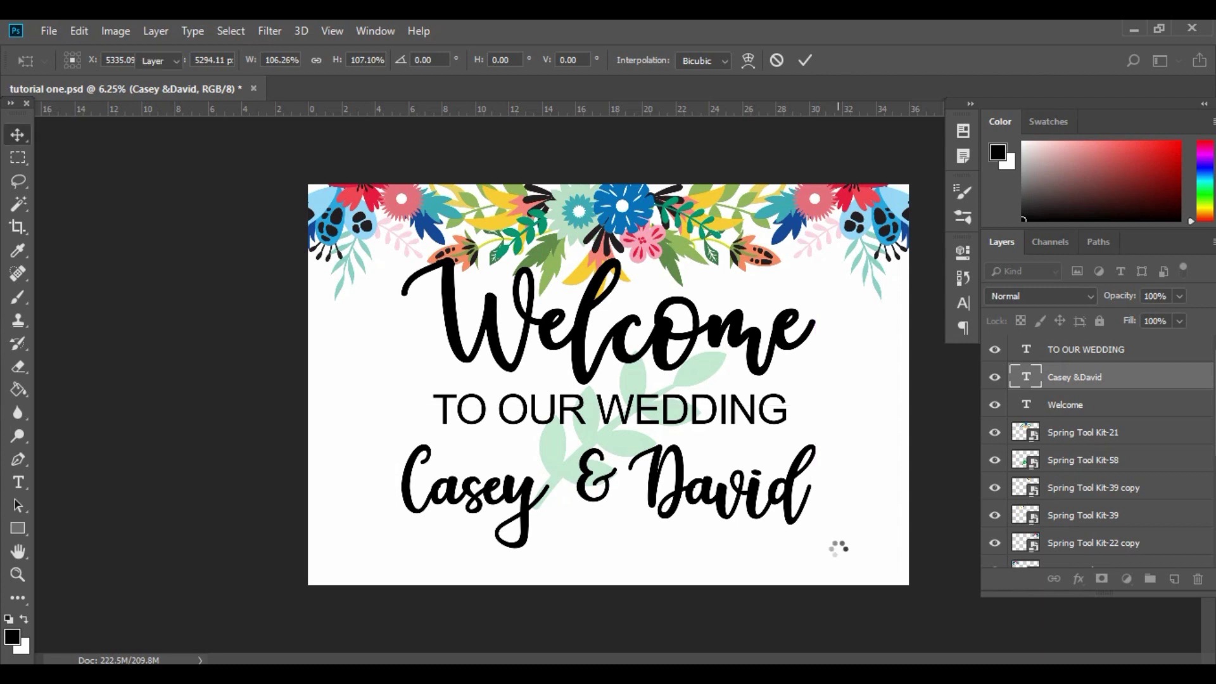
{"action": "key", "text": "Return"}
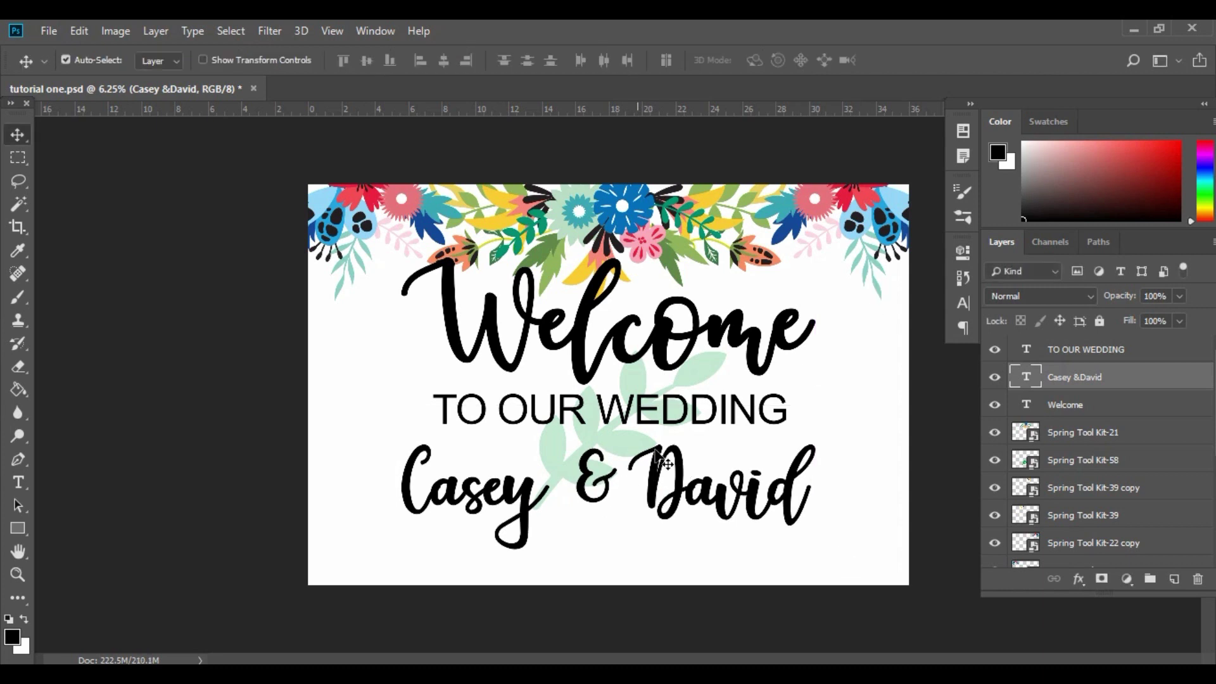
Nudge the TO OUR WEDDING text up slightly to leave more space above the couple's names.
{"action": "left_click", "coordinate": [1106, 350]}
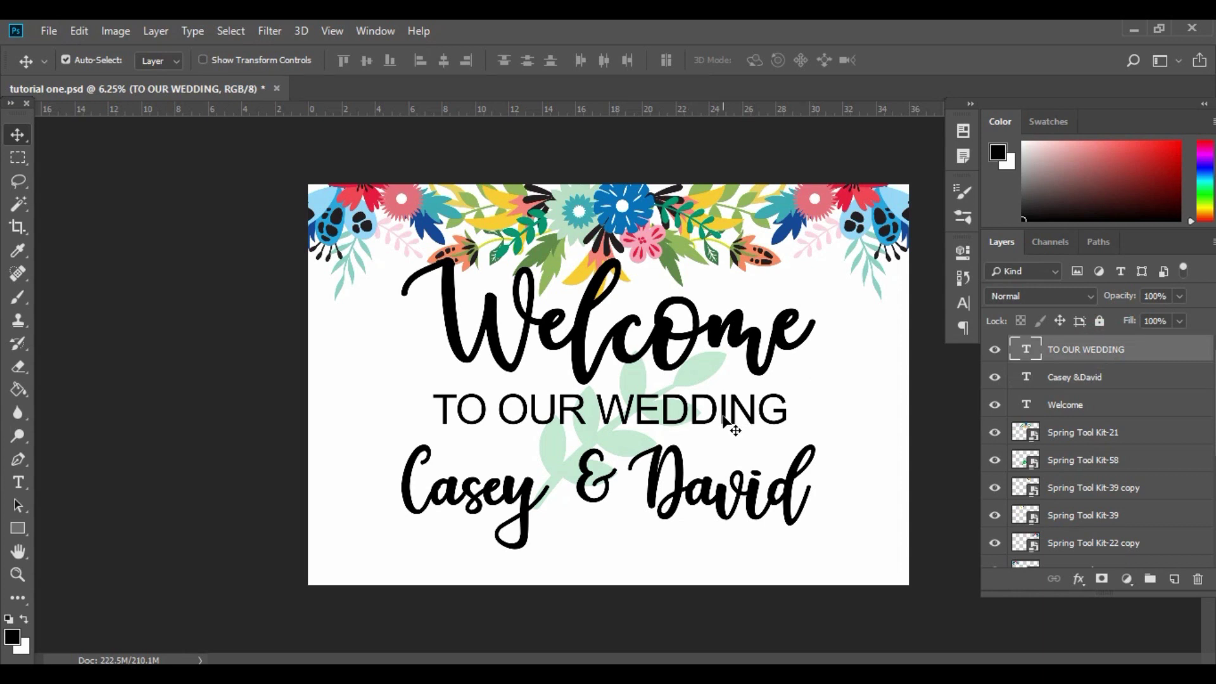
{"action": "key", "text": "shift+Up"}
{"action": "key", "text": "shift+Up"}
{"action": "key", "text": "shift+Up"}
{"action": "key", "text": "shift+Up"}
{"action": "key", "text": "shift+Up"}
{"action": "key", "text": "shift+Up"}
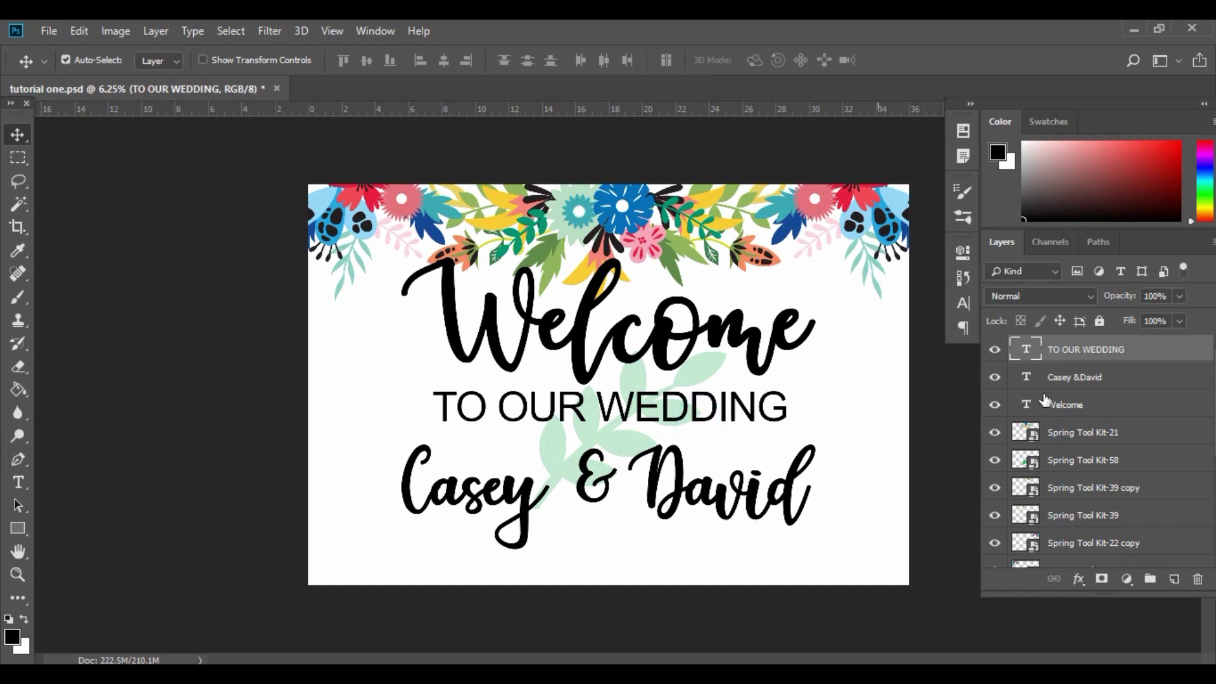
Duplicate the TO OUR WEDDING text, place the copy below the couple's names, and change its wording to 07.12.2019.
{"action": "left_click_drag", "start_coordinate": [1187, 349], "coordinate": [1175, 579]}
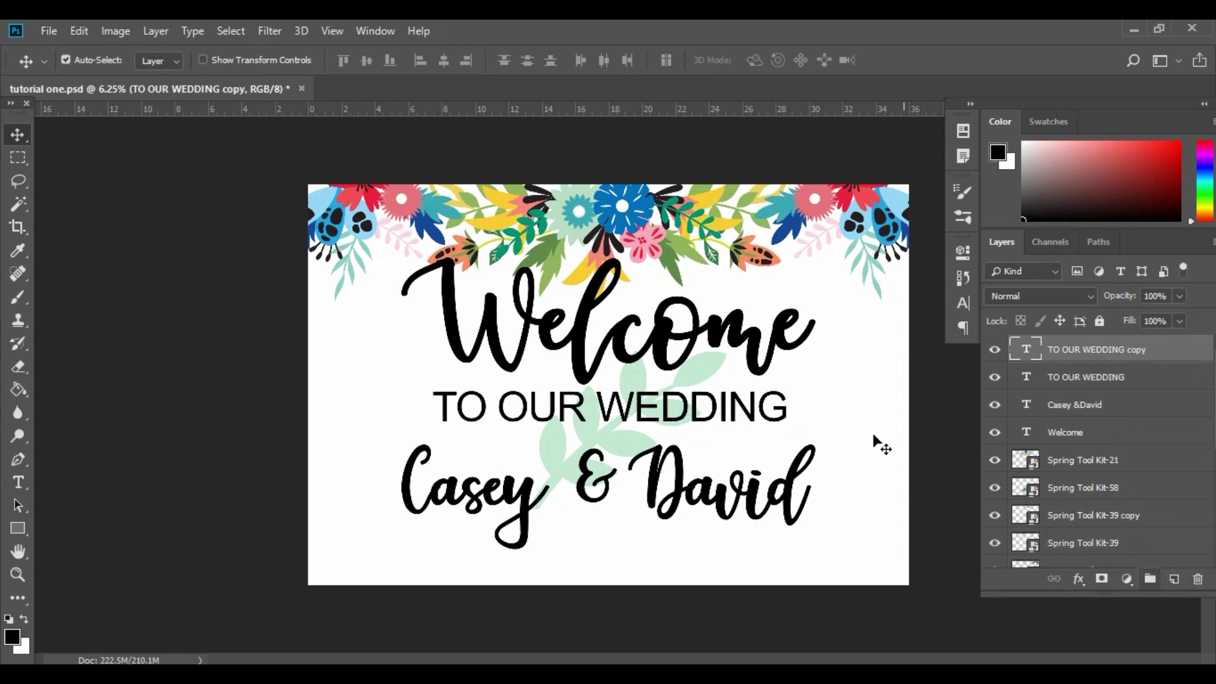
{"action": "left_click_drag", "start_coordinate": [777, 429], "coordinate": [757, 566]}
{"action": "left_click", "coordinate": [19, 482]}
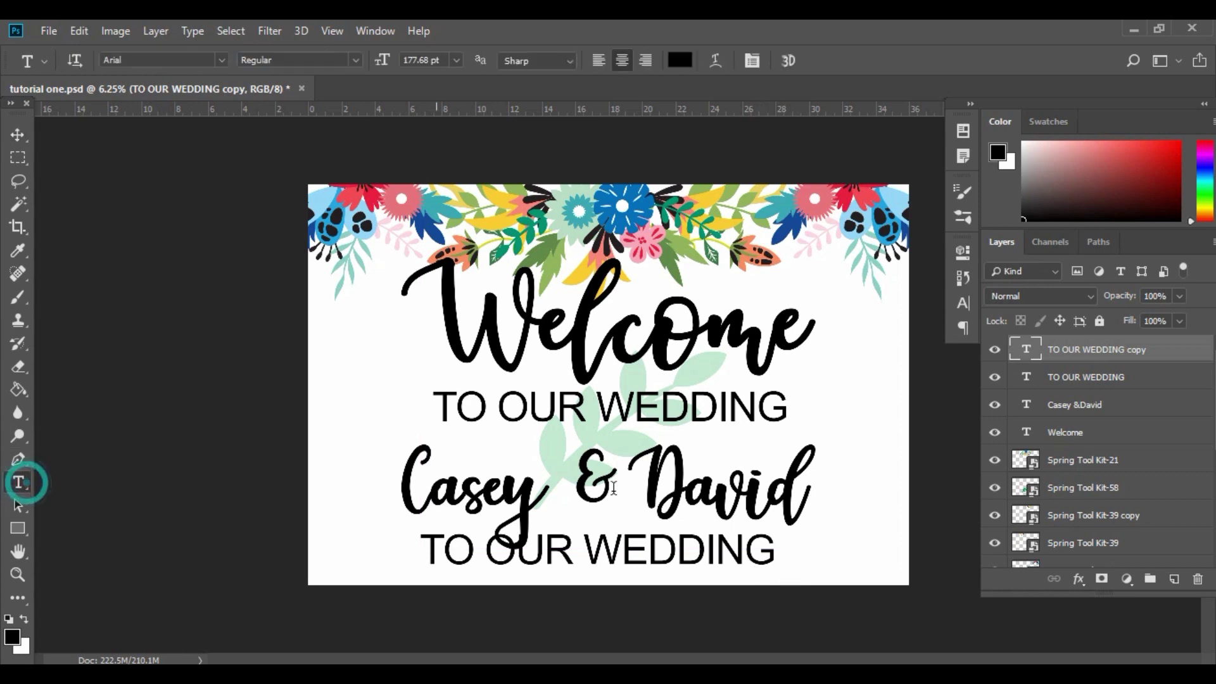
{"action": "left_click_drag", "start_coordinate": [773, 555], "coordinate": [423, 546]}
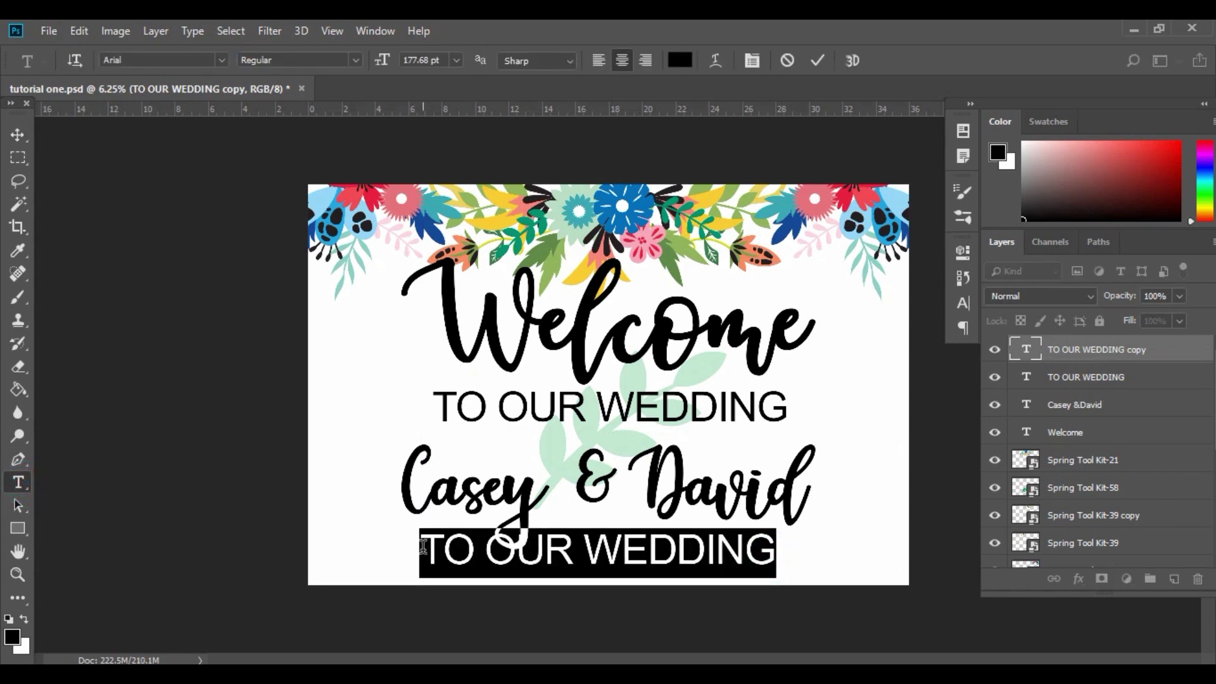
{"action": "type", "text": "0"}
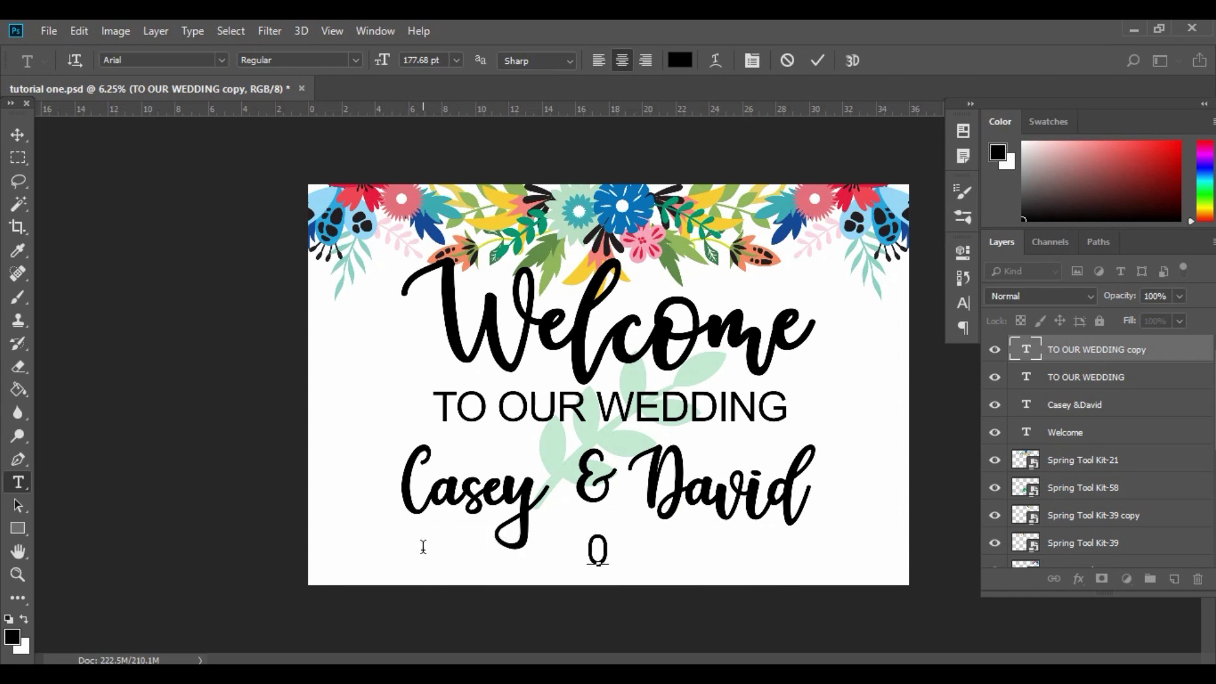
{"action": "type", "text": "7."}
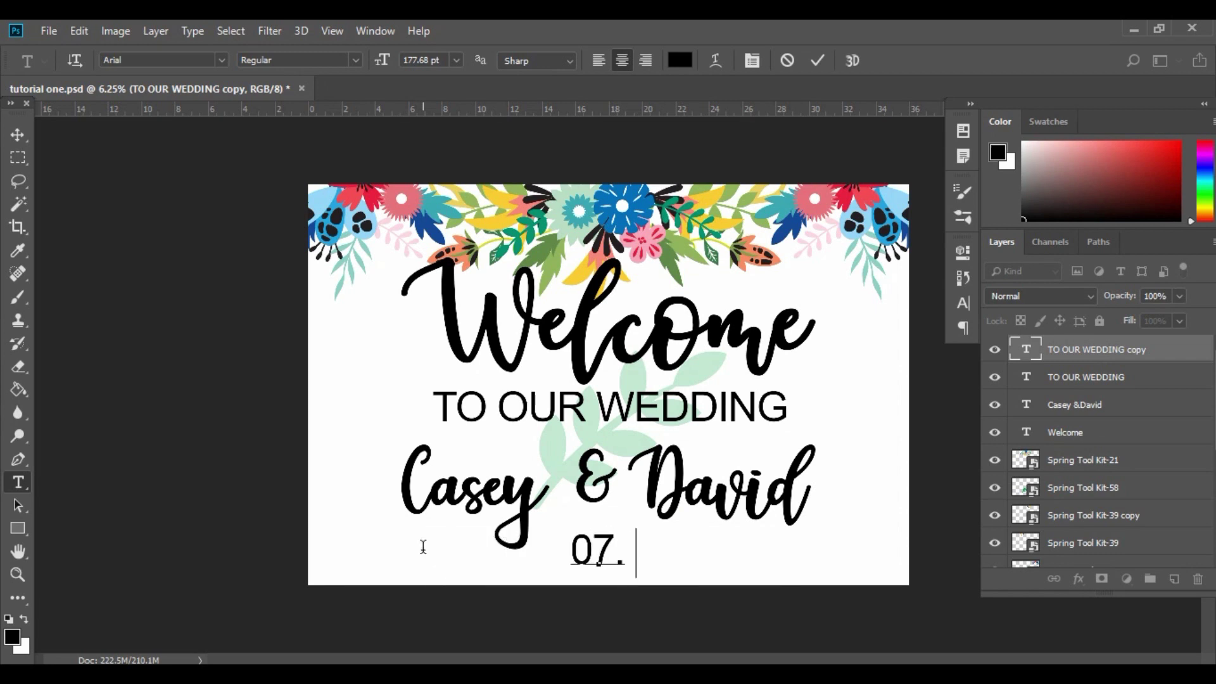
{"action": "type", "text": "12.2019"}
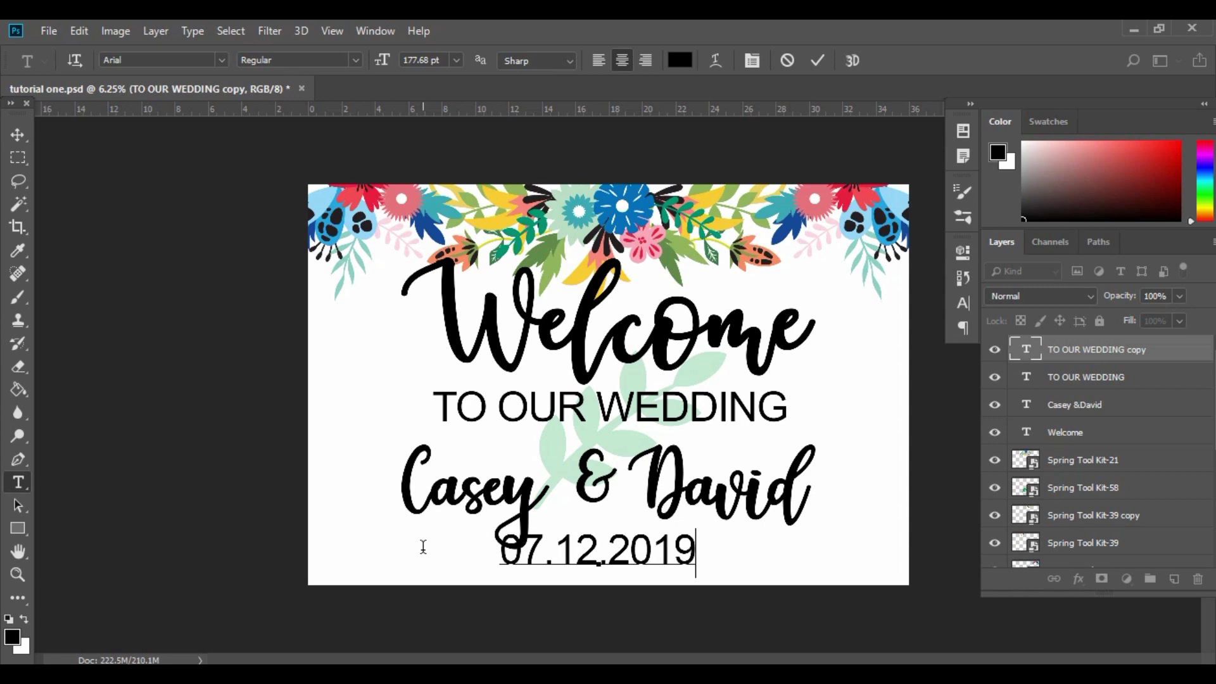
{"action": "left_click", "coordinate": [18, 134]}
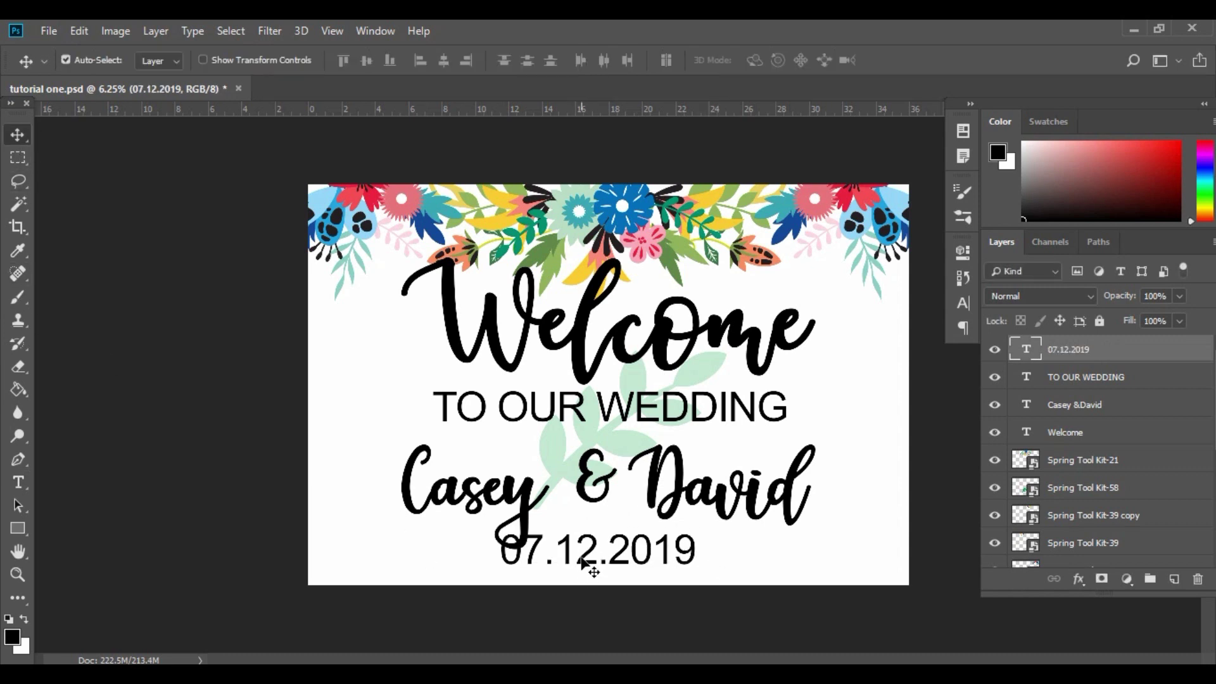
Scale the 07.12.2019 date text to 76.69% and centre it beneath the couple's names near the sign's lower edge.
{"action": "key", "text": "ctrl+t"}
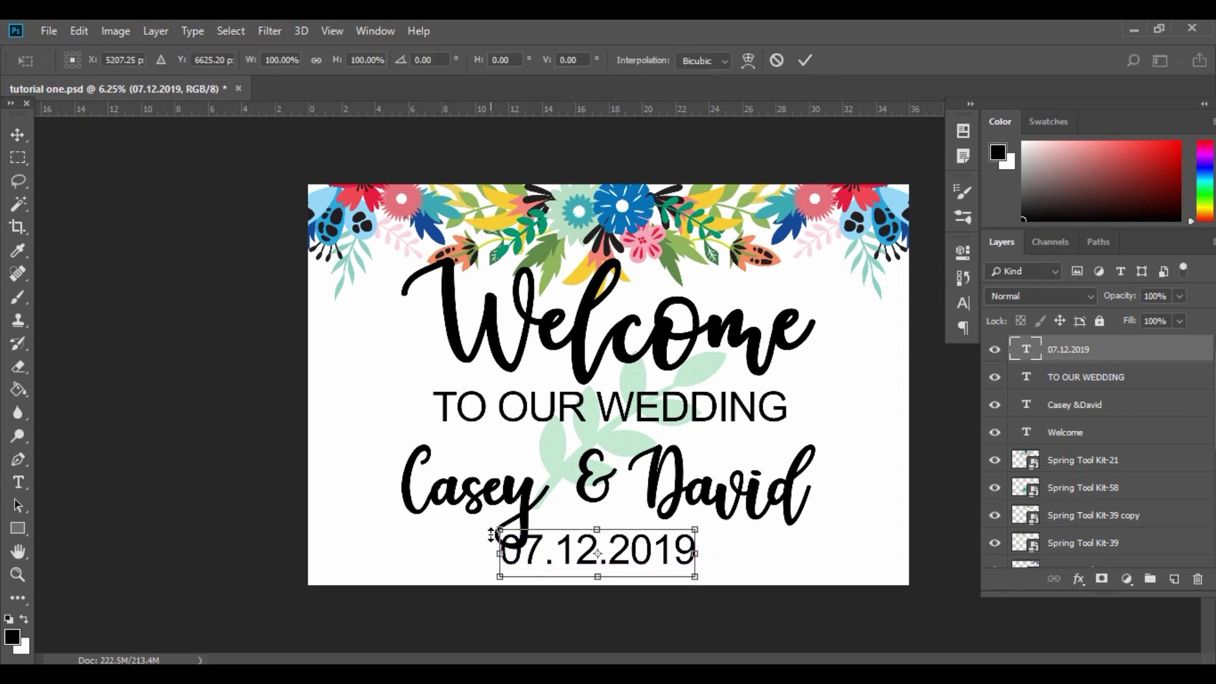
{"action": "left_click_drag", "start_coordinate": [500, 530], "coordinate": [546, 562]}
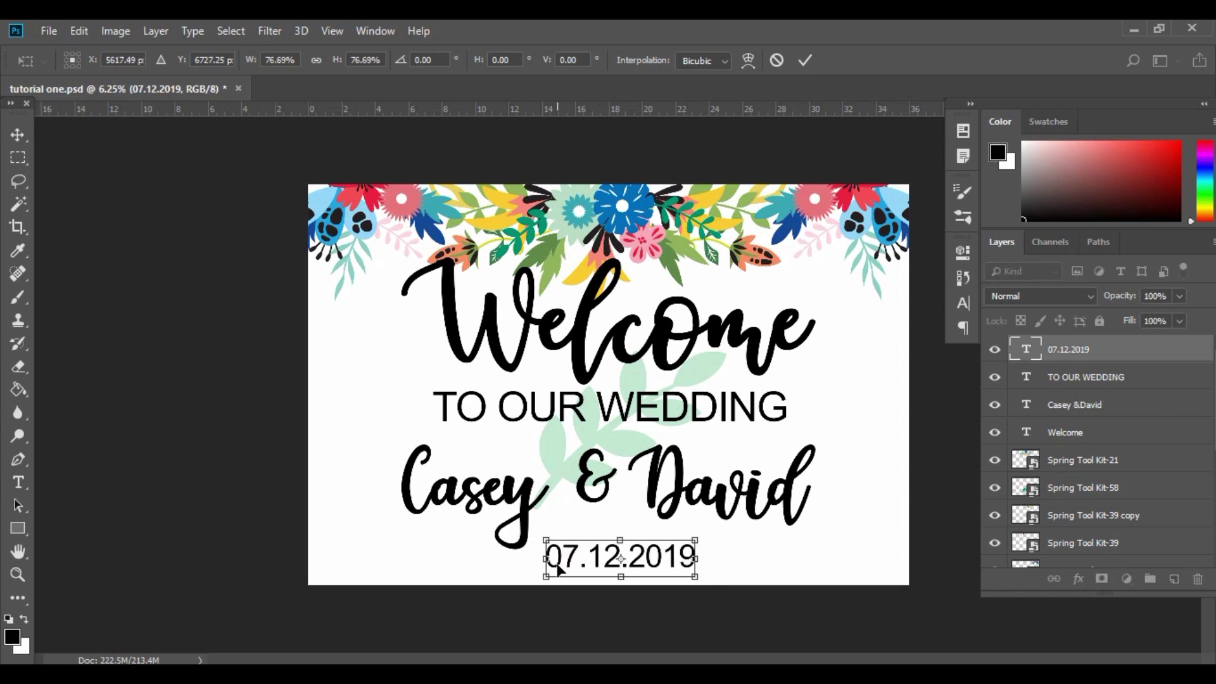
{"action": "key", "text": "Return"}
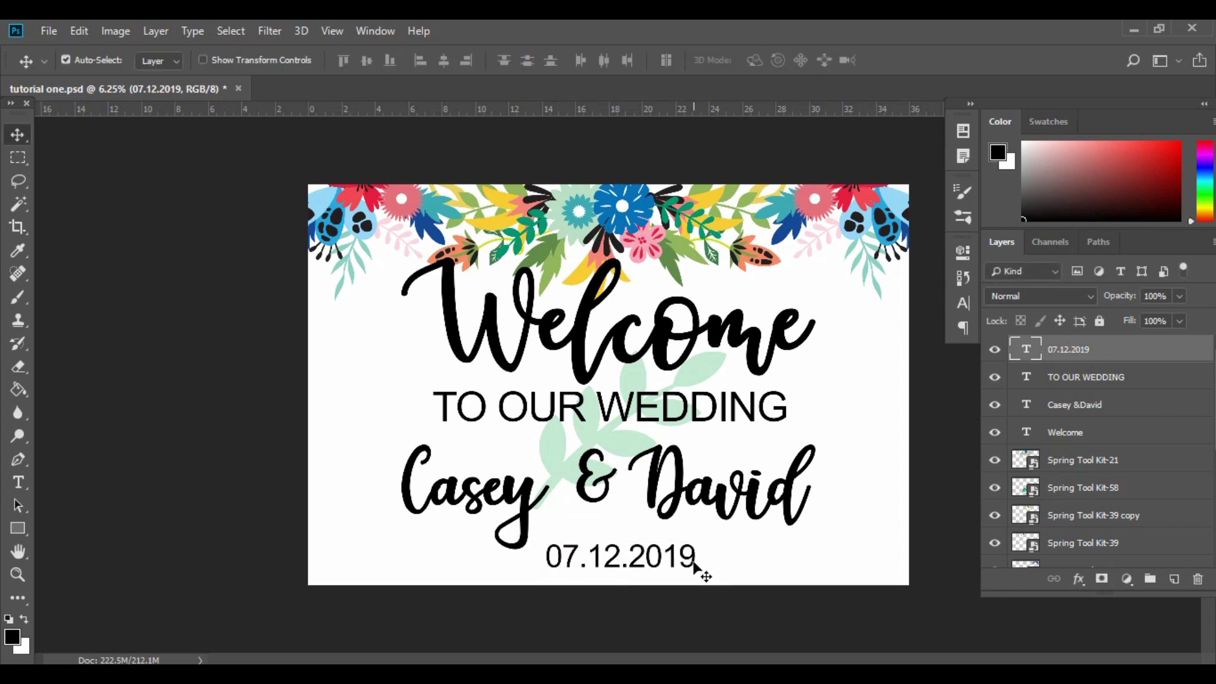
{"action": "left_click_drag", "start_coordinate": [700, 570], "coordinate": [686, 565]}
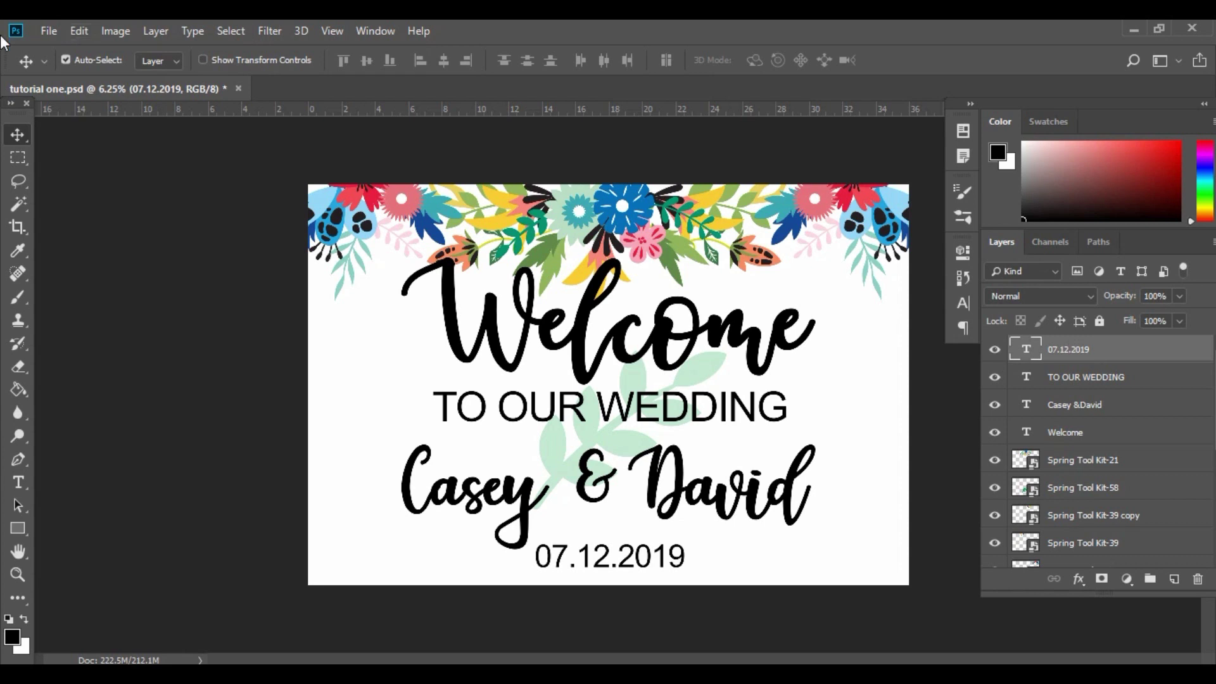
Save the layered sign as the Photoshop file tutorial one in the PHOTOSHOP FRIDAY folder, replacing the existing file.
{"action": "left_click", "coordinate": [49, 30]}
{"action": "left_click", "coordinate": [86, 233]}
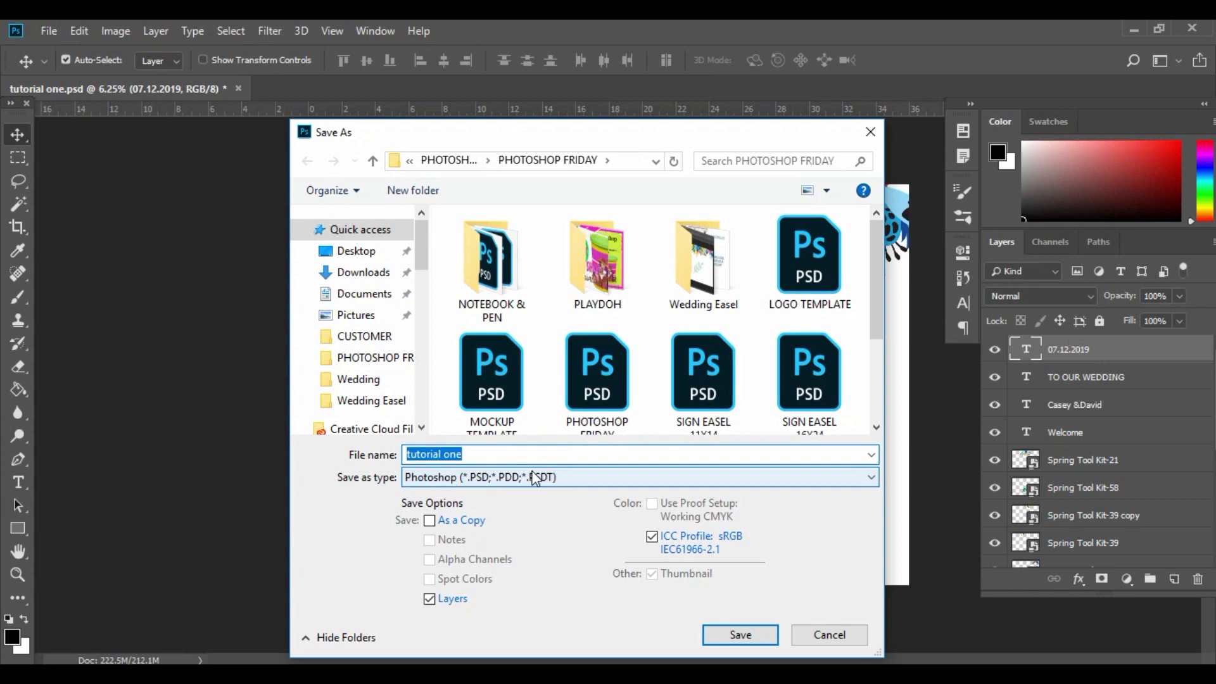
{"action": "left_click", "coordinate": [740, 635]}
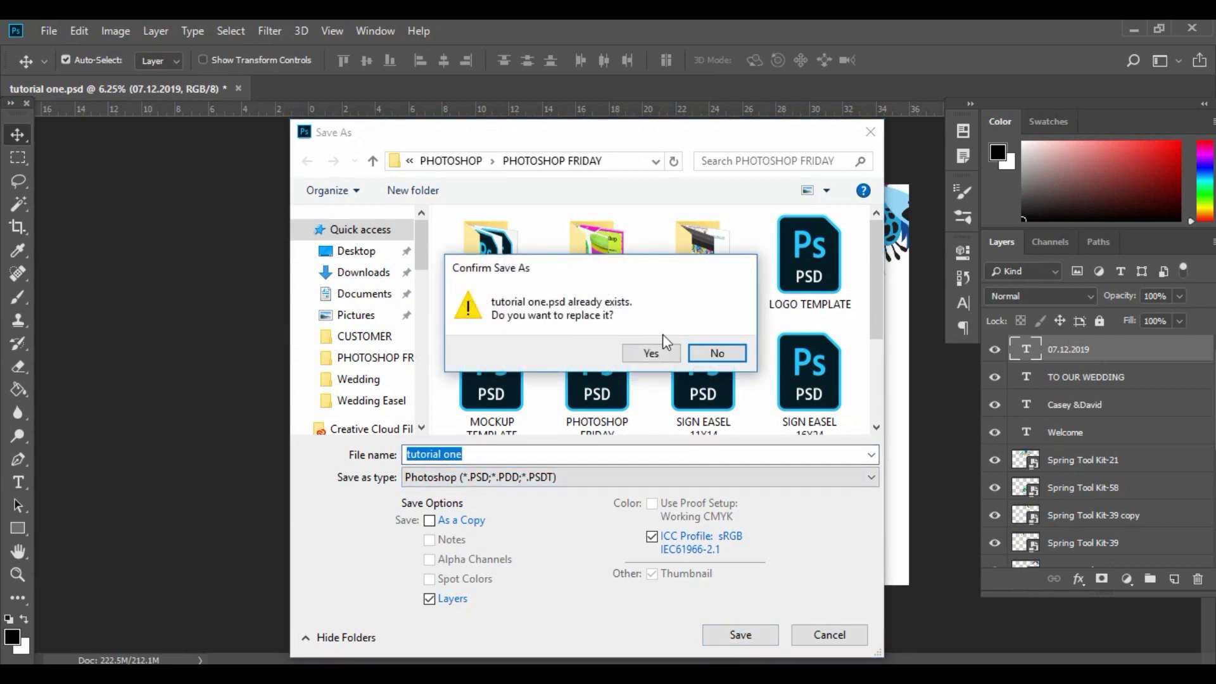
{"action": "left_click", "coordinate": [662, 355]}
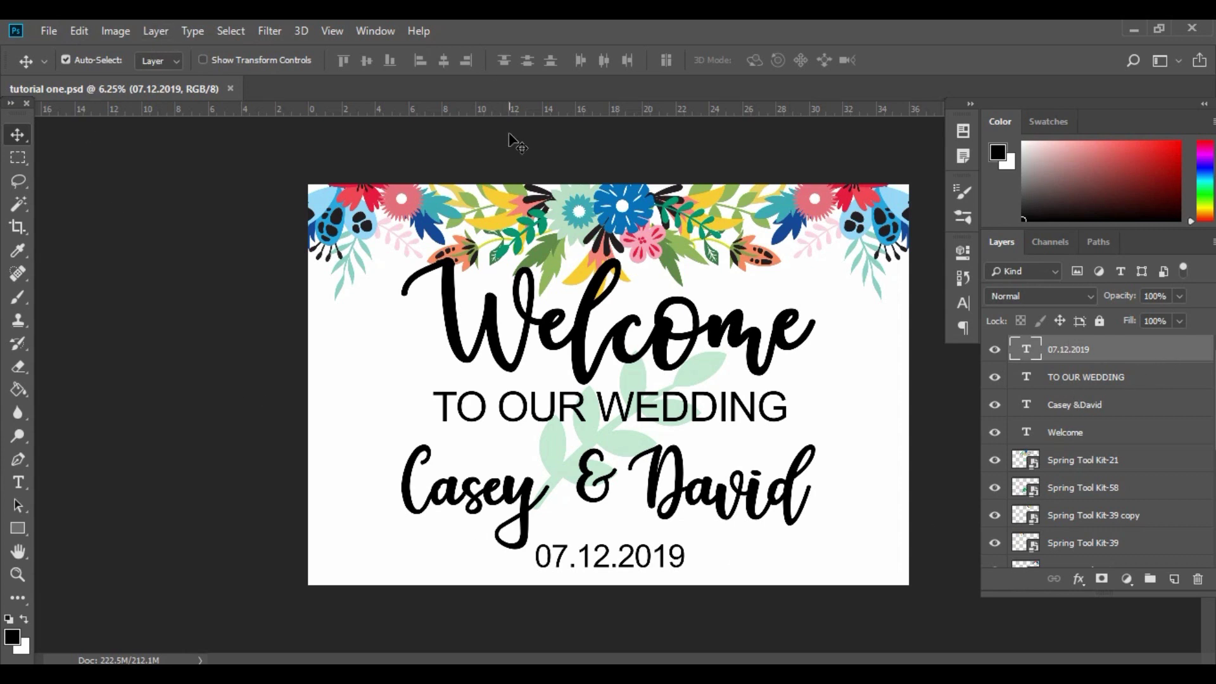
Flatten the sign's text and clipart layers into a single Background layer.
{"action": "left_click", "coordinate": [154, 31]}
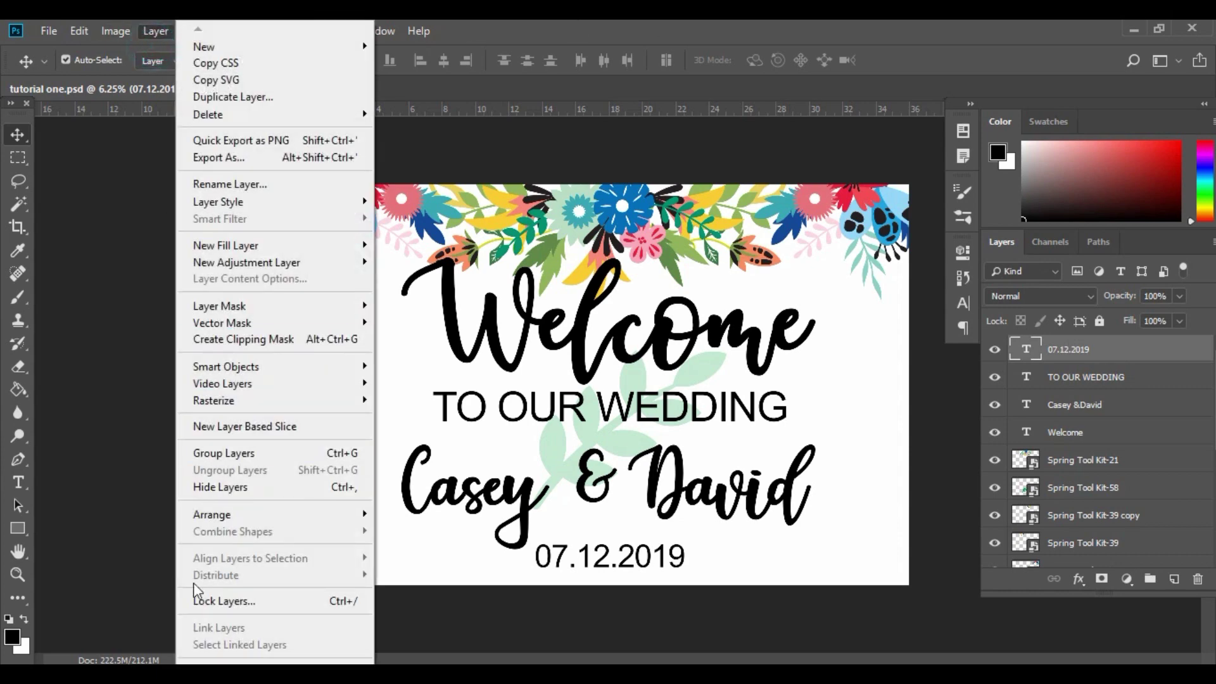
{"action": "mouse_move", "coordinate": [198, 663]}
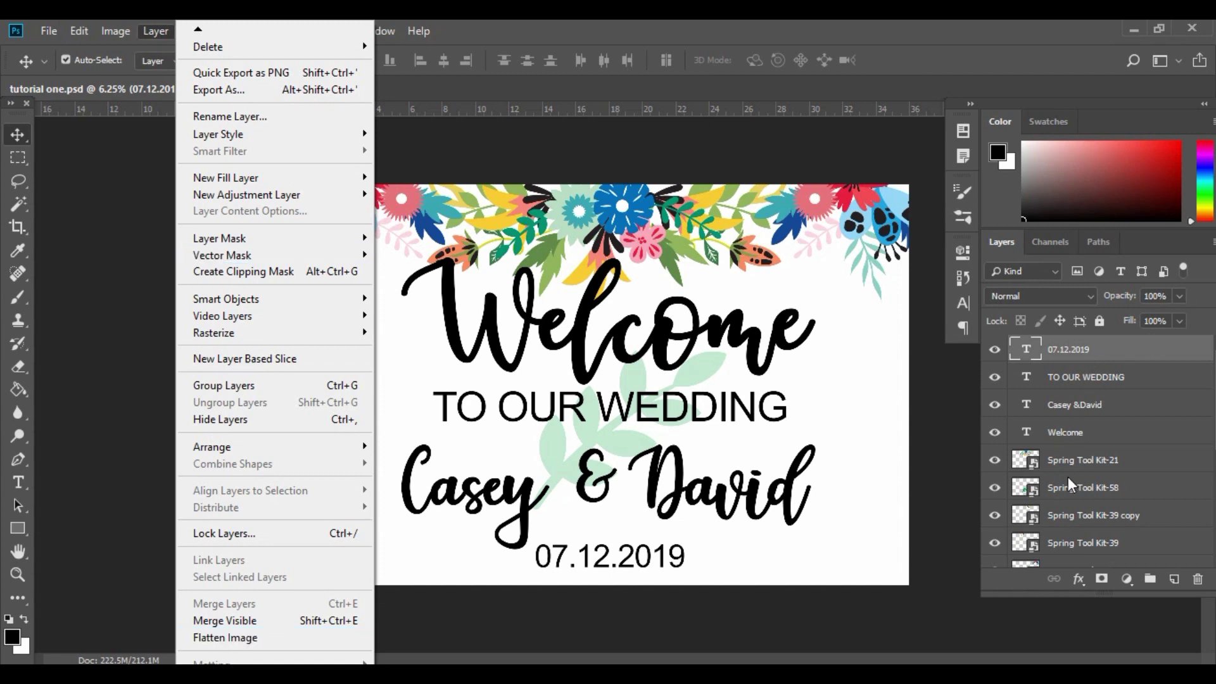
{"action": "left_click", "coordinate": [255, 641]}
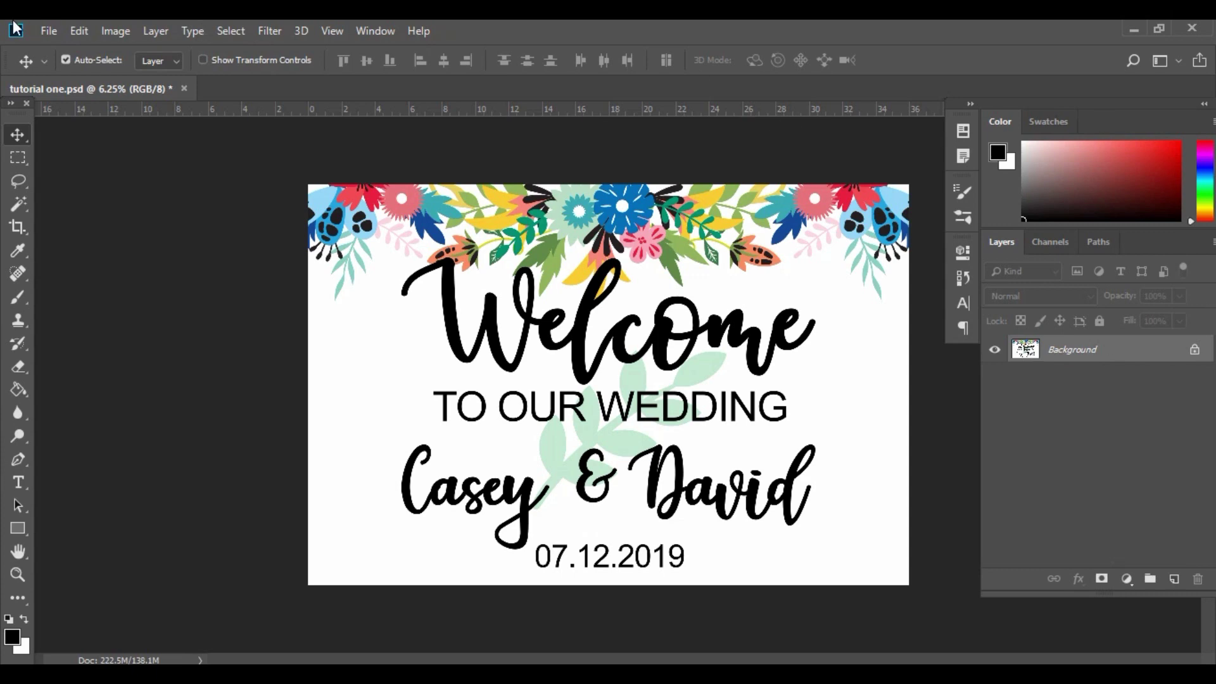
Save the flattened sign in Photoshop PDF format in the PHOTOSHOP FRIDAY folder, naming it with the couple's names followed by WEDDING SIGN.
{"action": "left_click", "coordinate": [50, 31]}
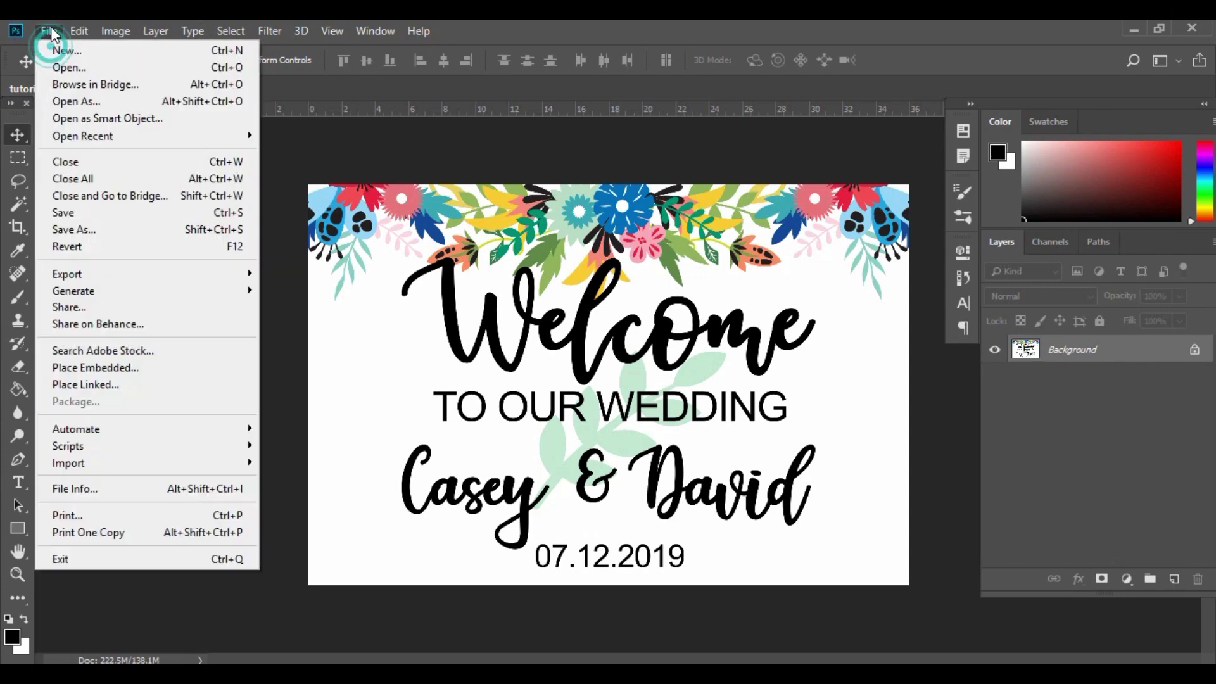
{"action": "left_click", "coordinate": [74, 229]}
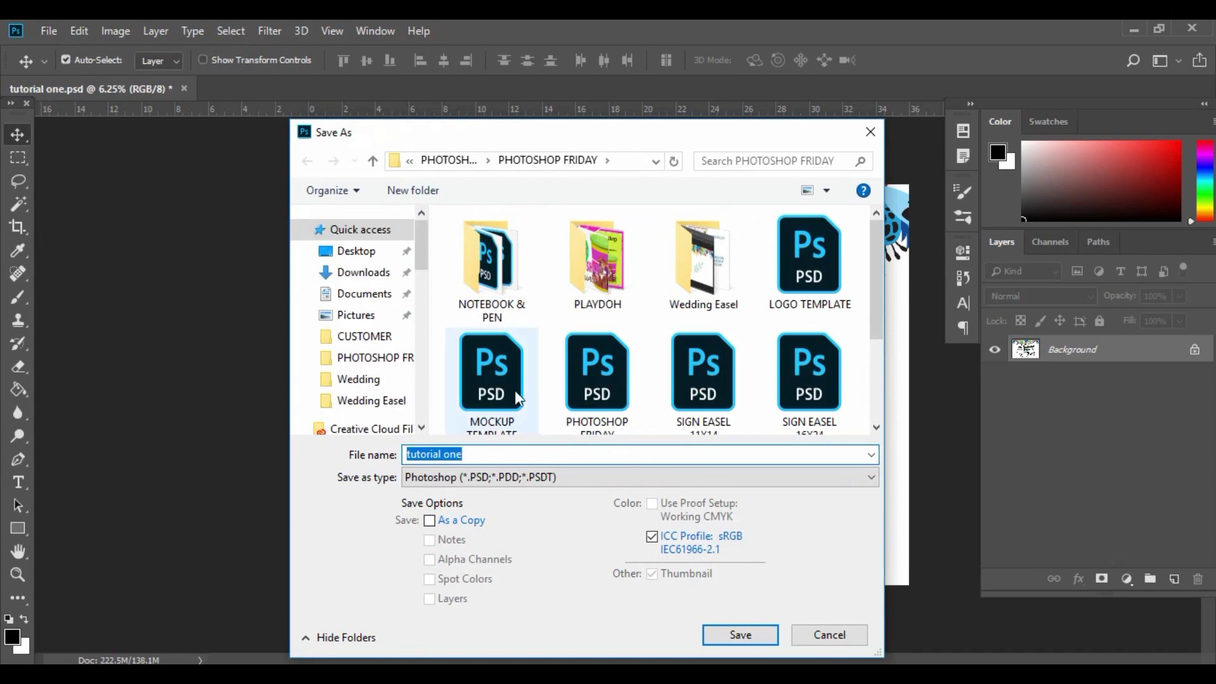
{"action": "left_click", "coordinate": [466, 481]}
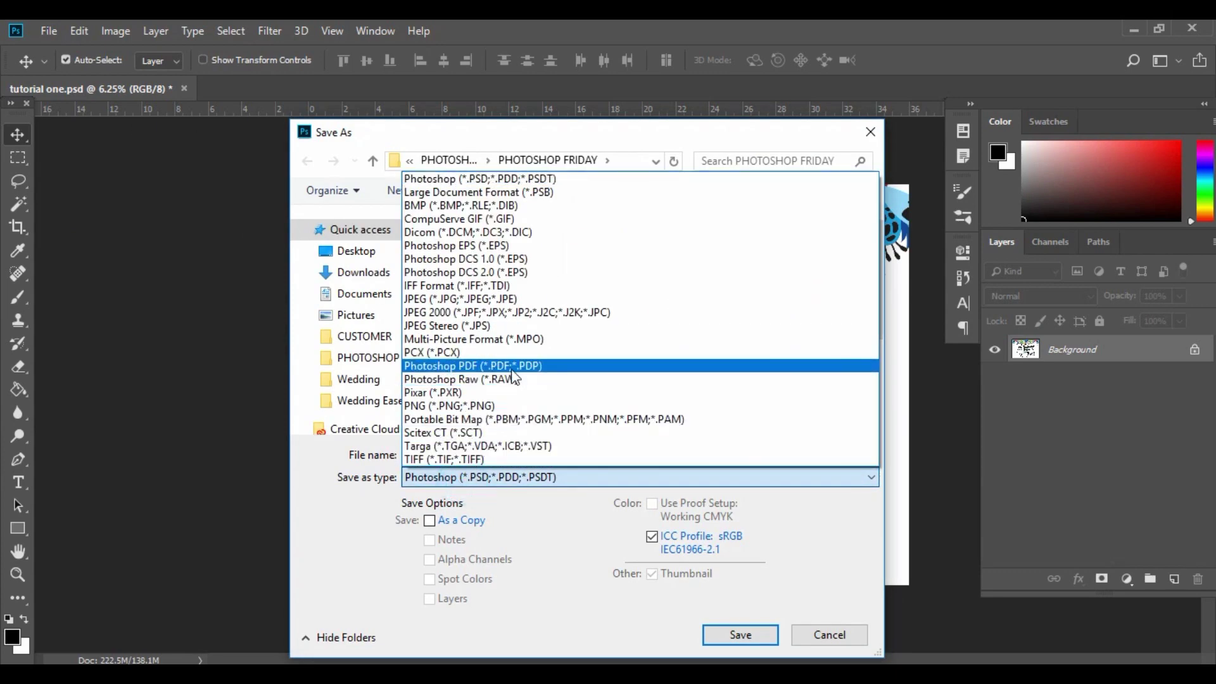
{"action": "left_click", "coordinate": [510, 366]}
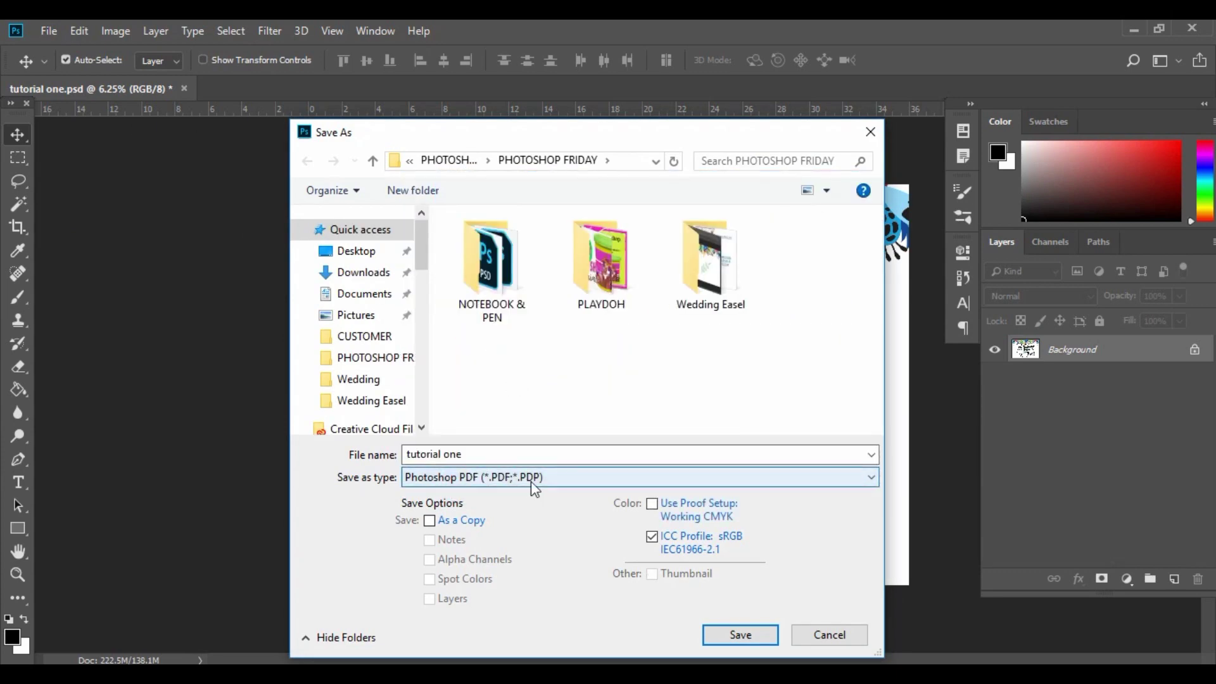
{"action": "left_click", "coordinate": [505, 455]}
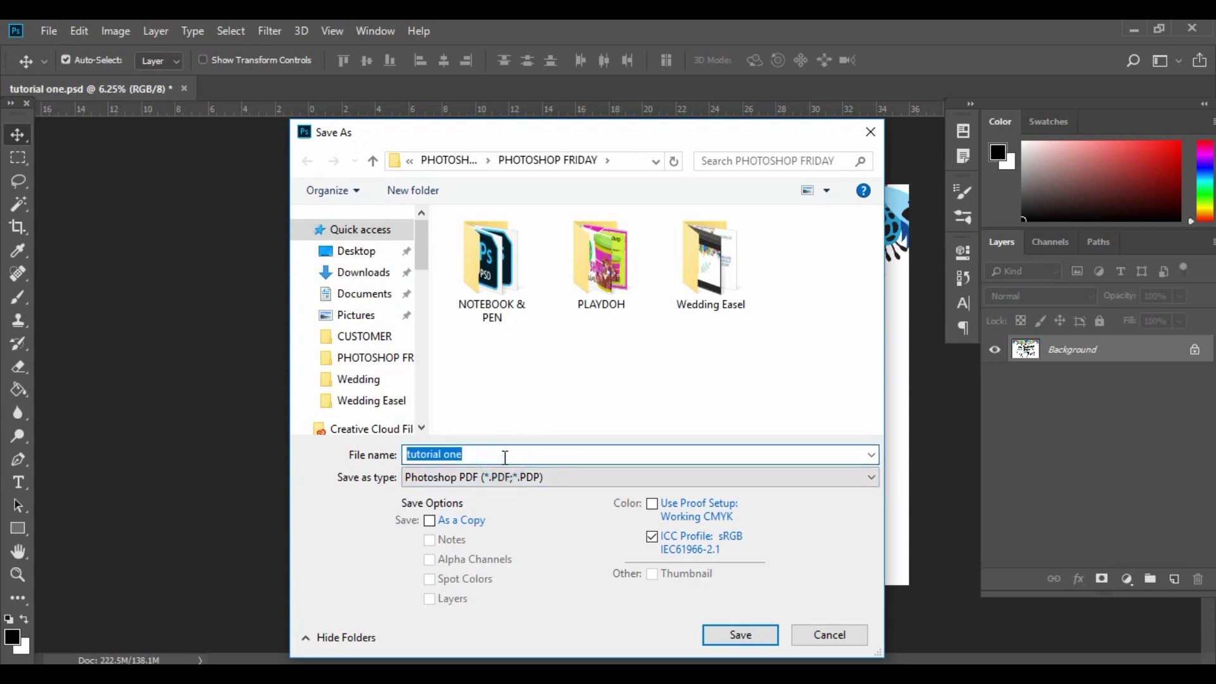
{"action": "type", "text": "CASEY A"}
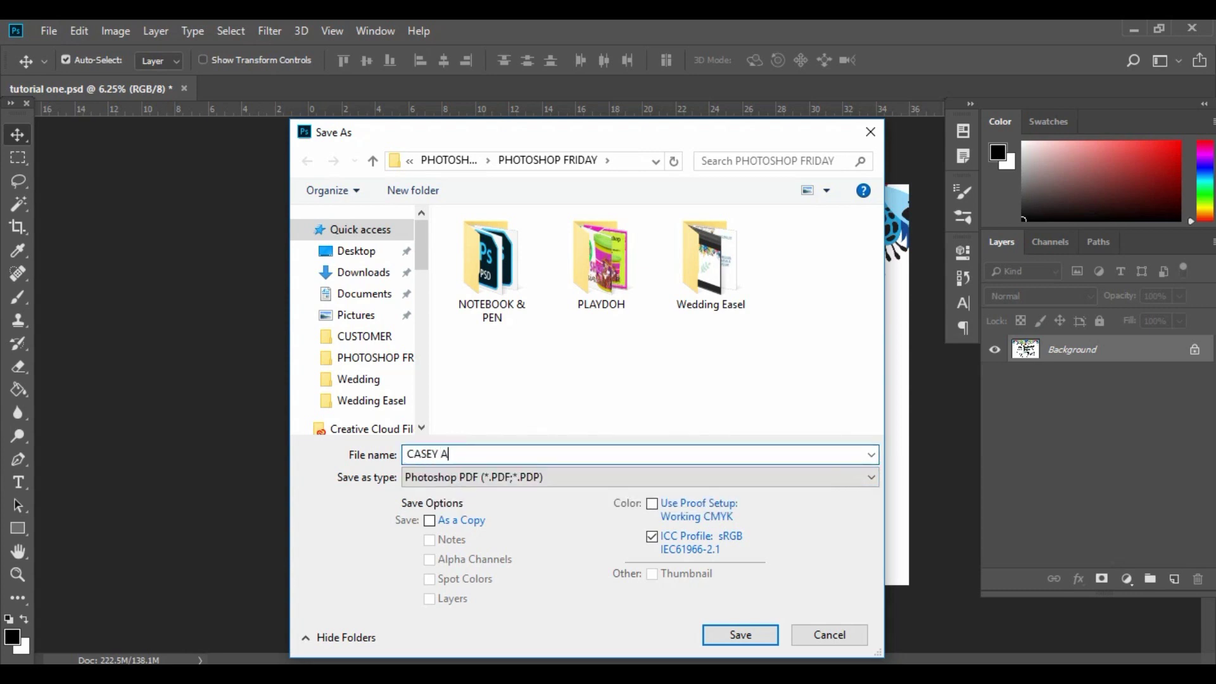
{"action": "type", "text": "ND DAVID WEDDING SIGN"}
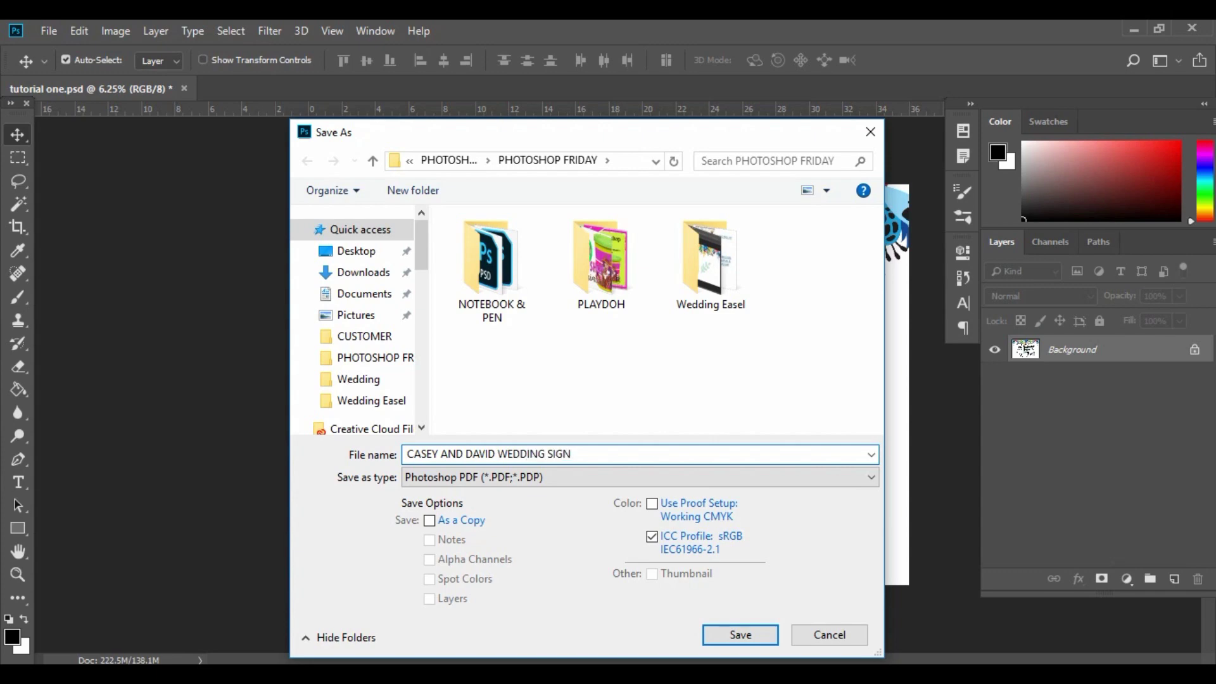
{"action": "left_click", "coordinate": [750, 641]}
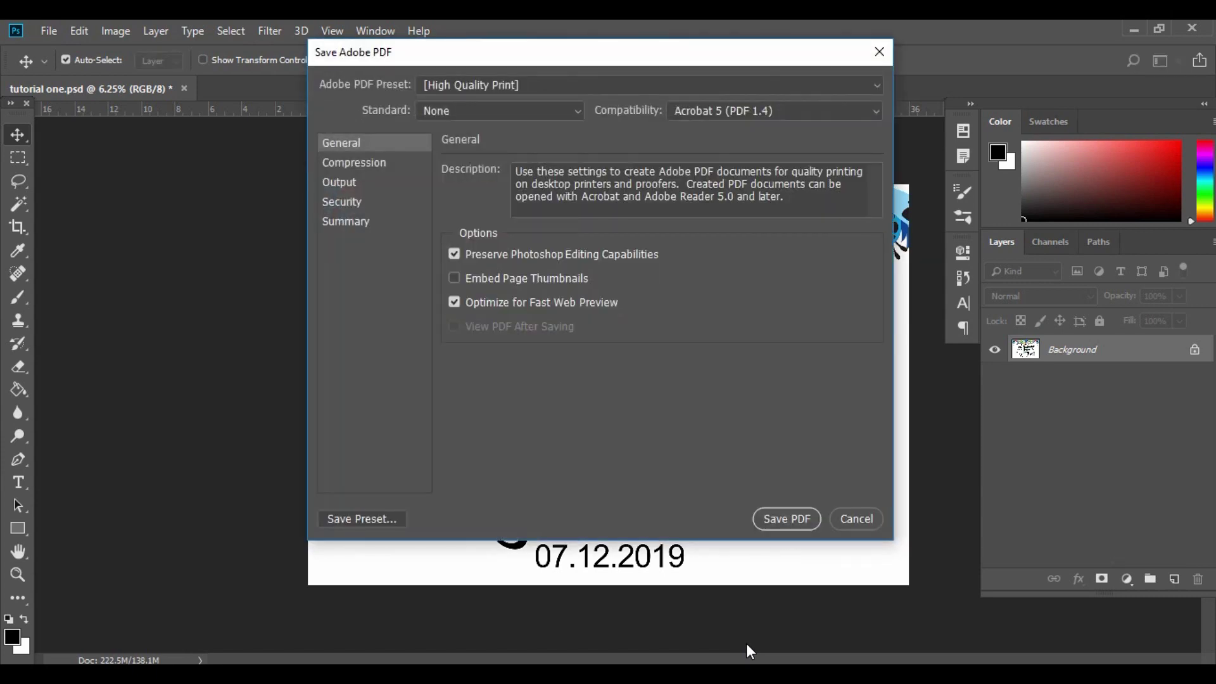
Export the PDF with Preserve Photoshop Editing Capabilities and Optimize for Fast Web Preview turned off.
{"action": "left_click", "coordinate": [546, 256]}
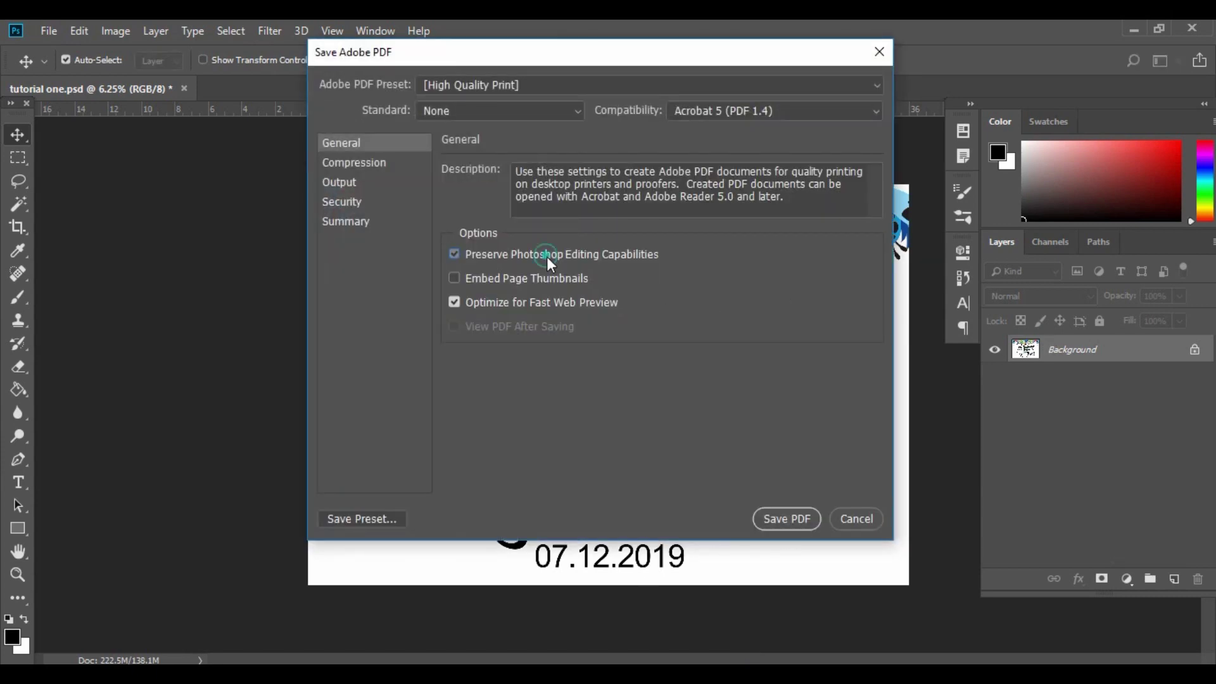
{"action": "left_click", "coordinate": [542, 303]}
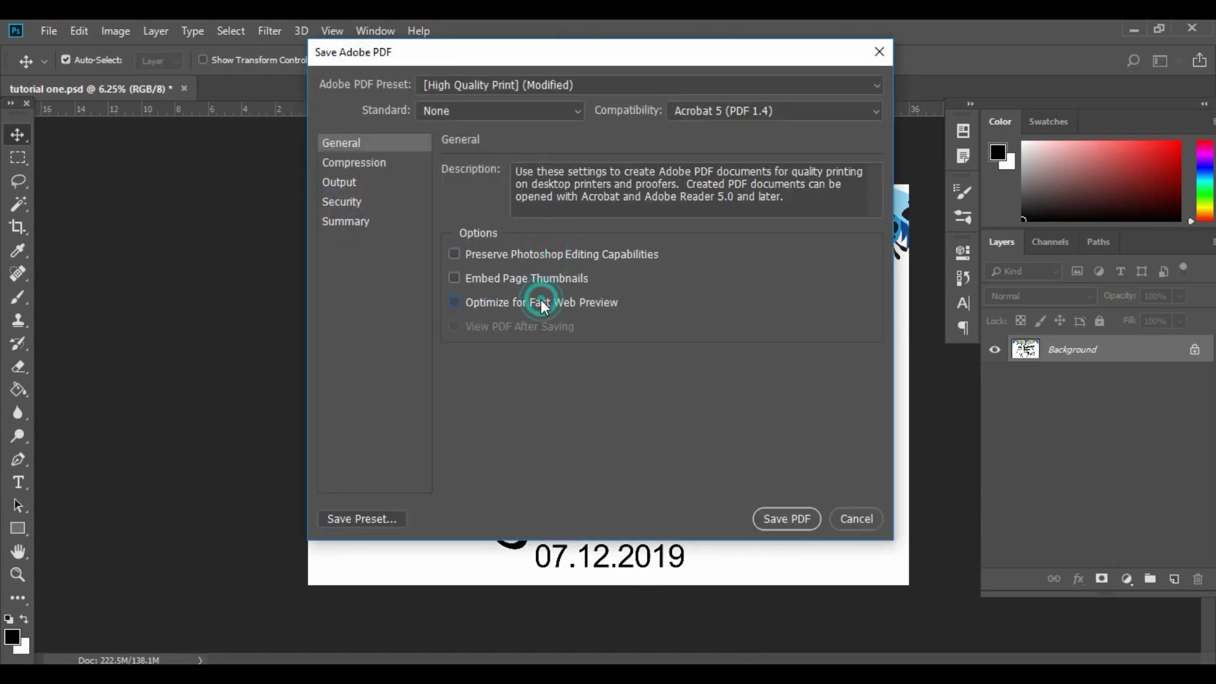
{"action": "left_click", "coordinate": [780, 518]}
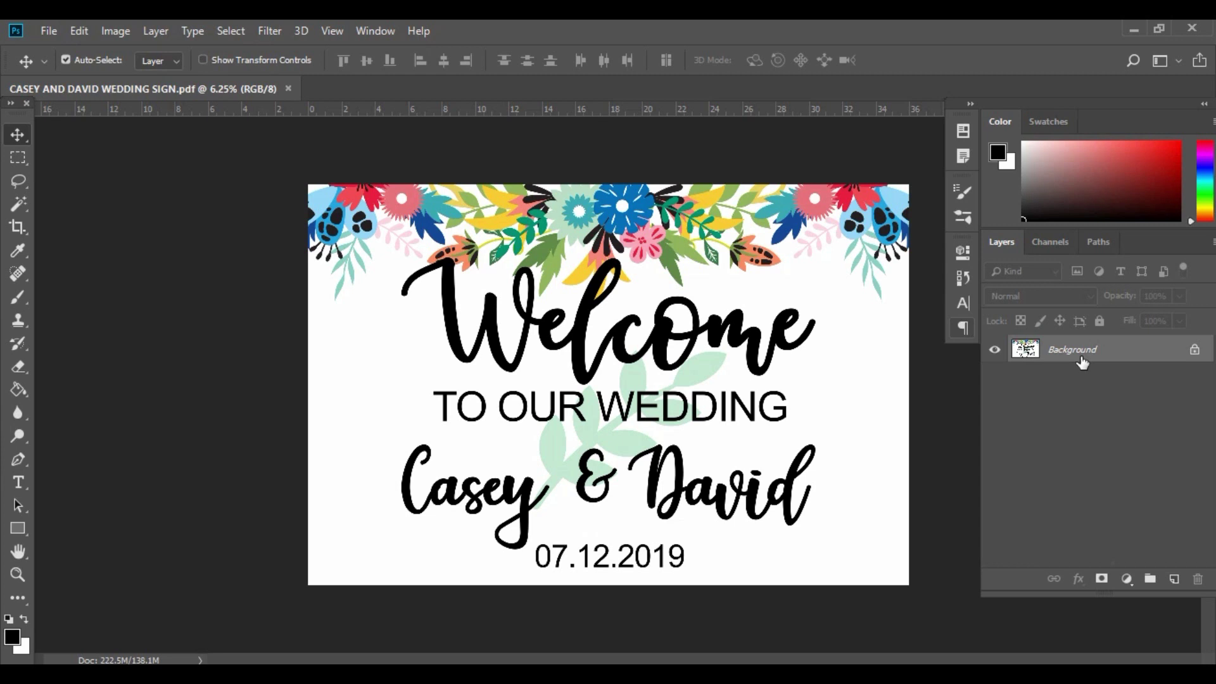
Restore the sign's separate layers by going back to the history state just before Flatten Image.
{"action": "left_click", "coordinate": [960, 282]}
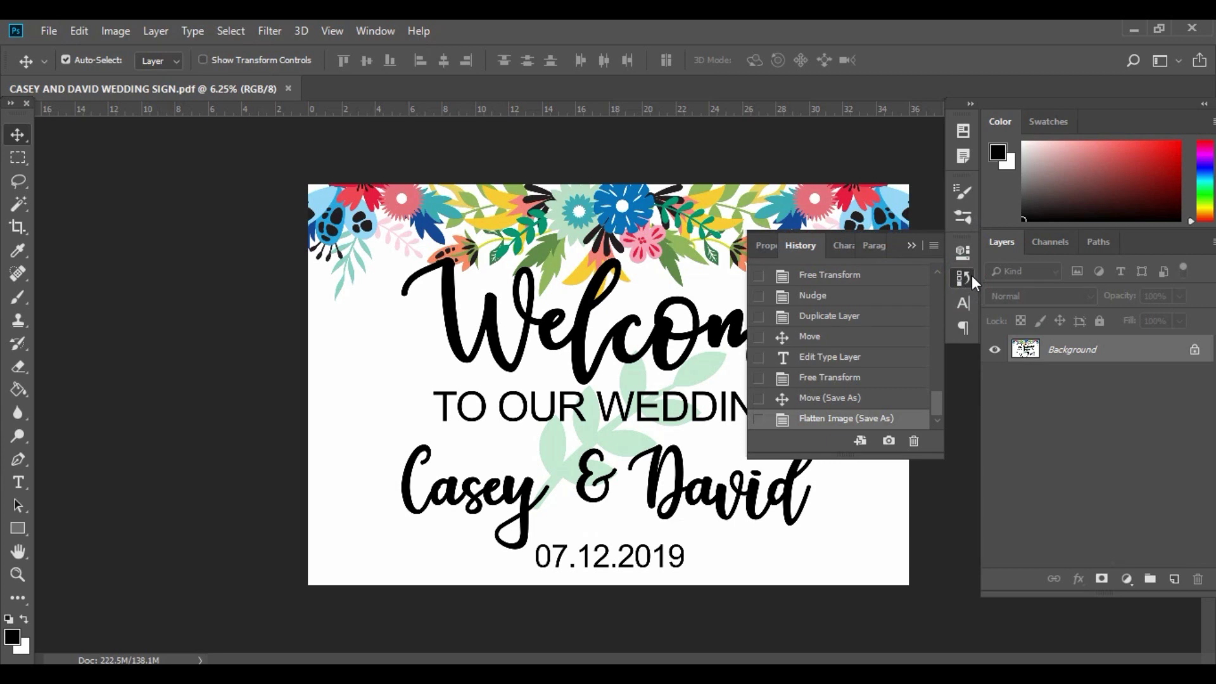
{"action": "left_click", "coordinate": [814, 401]}
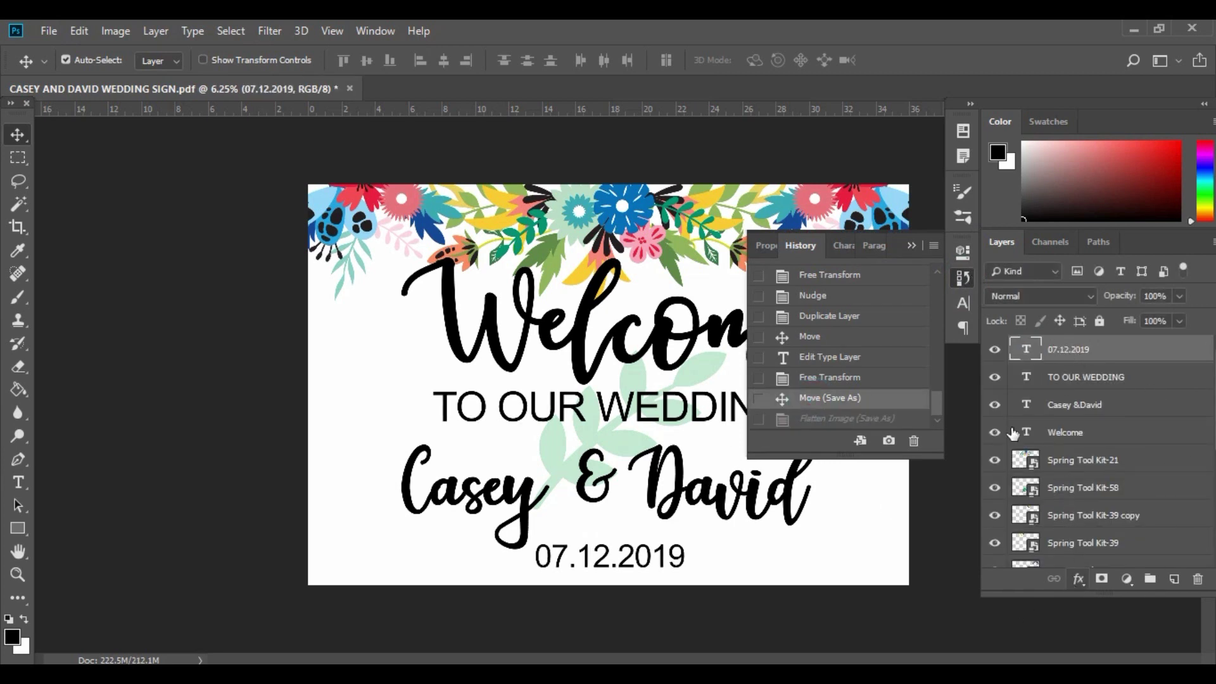
{"action": "left_click", "coordinate": [913, 247]}
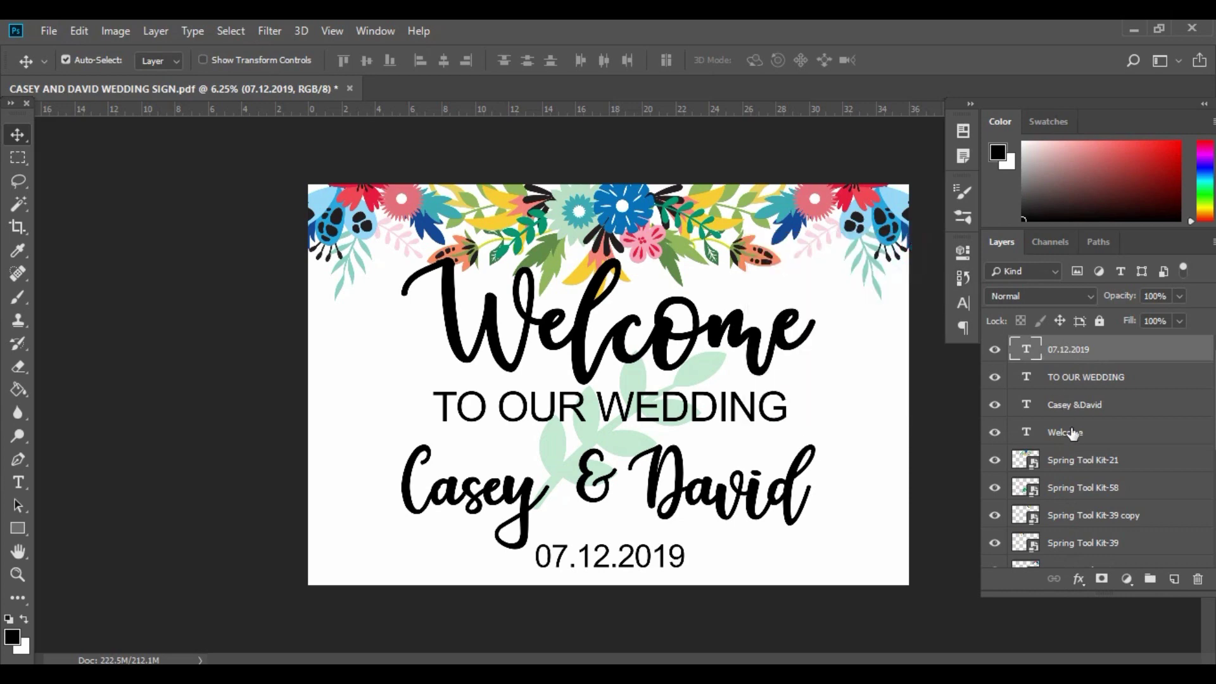
Save the layered sign in Photoshop format over the existing tutorial one file, keeping Layers enabled.
{"action": "left_click", "coordinate": [41, 28]}
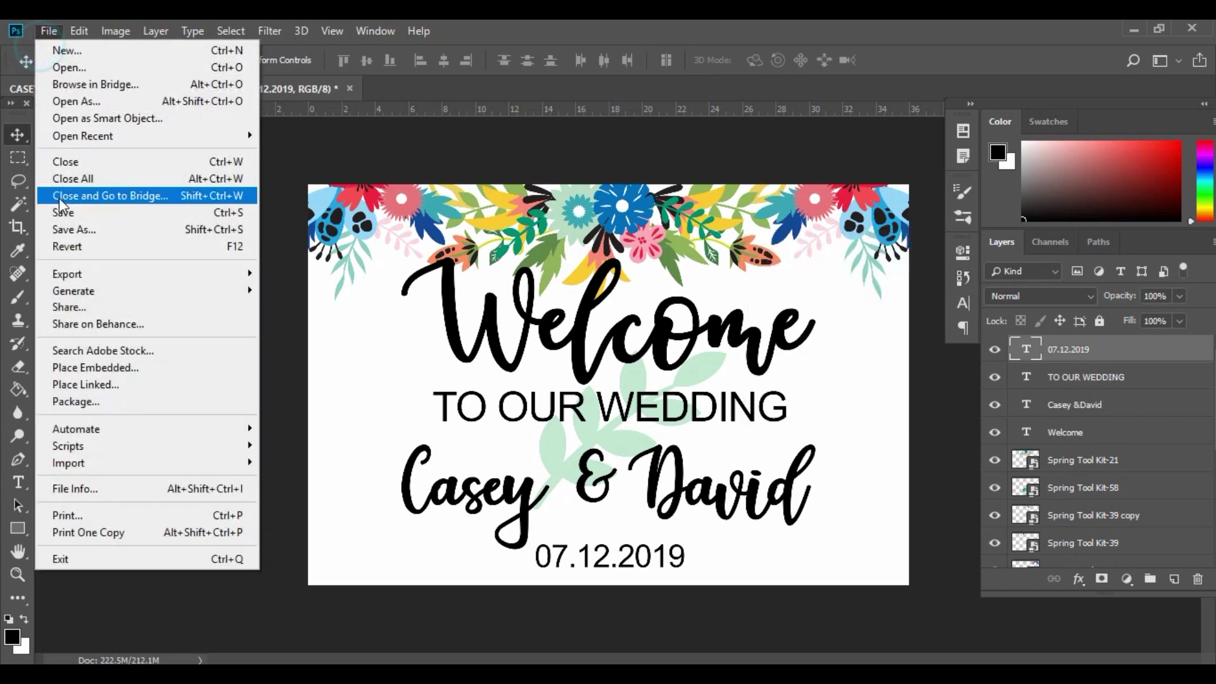
{"action": "left_click", "coordinate": [59, 231]}
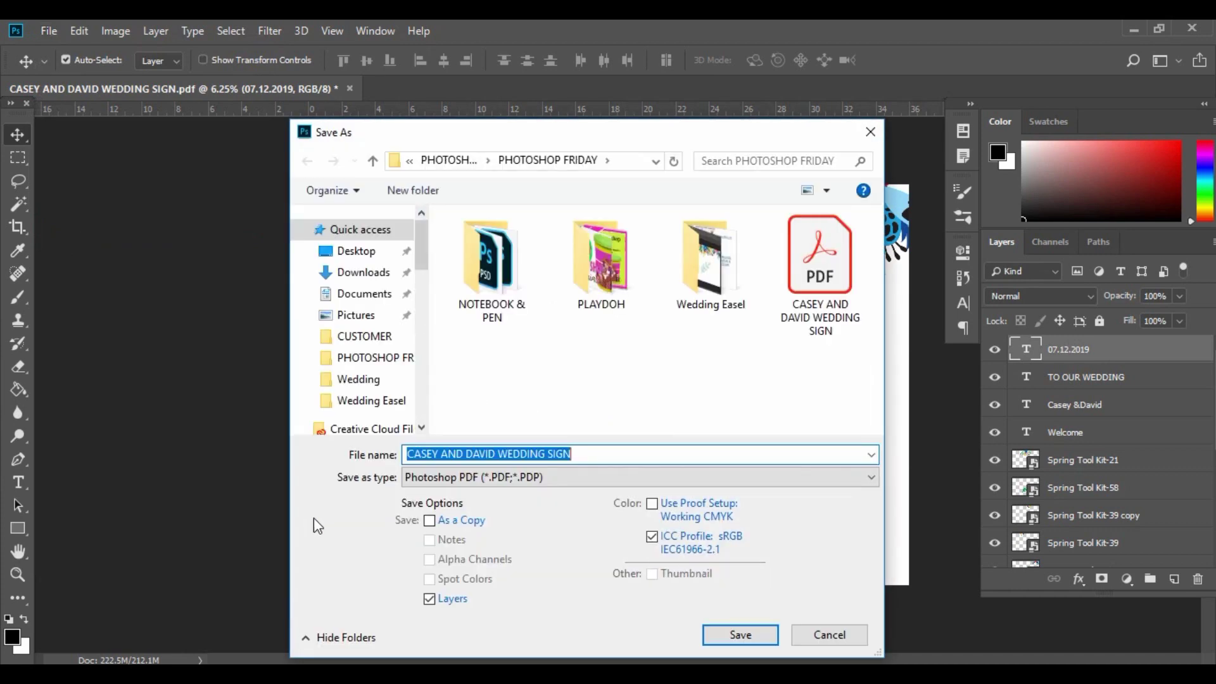
{"action": "left_click", "coordinate": [442, 482]}
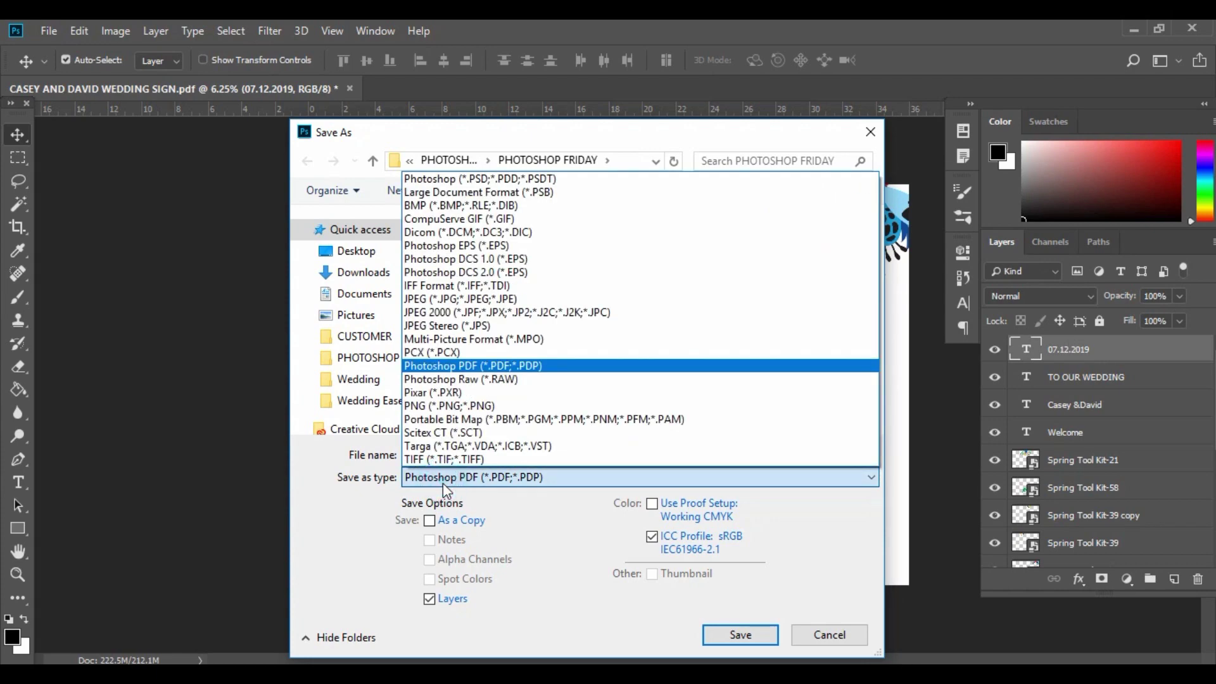
{"action": "key", "text": "Up"}
{"action": "key", "text": "Up"}
{"action": "key", "text": "Up"}
{"action": "key", "text": "Up"}
{"action": "key", "text": "Up"}
{"action": "key", "text": "Up"}
{"action": "key", "text": "Up"}
{"action": "key", "text": "Up"}
{"action": "key", "text": "Up"}
{"action": "key", "text": "Up"}
{"action": "key", "text": "Up"}
{"action": "key", "text": "Up"}
{"action": "key", "text": "Up"}
{"action": "key", "text": "Up"}
{"action": "key", "text": "Return"}
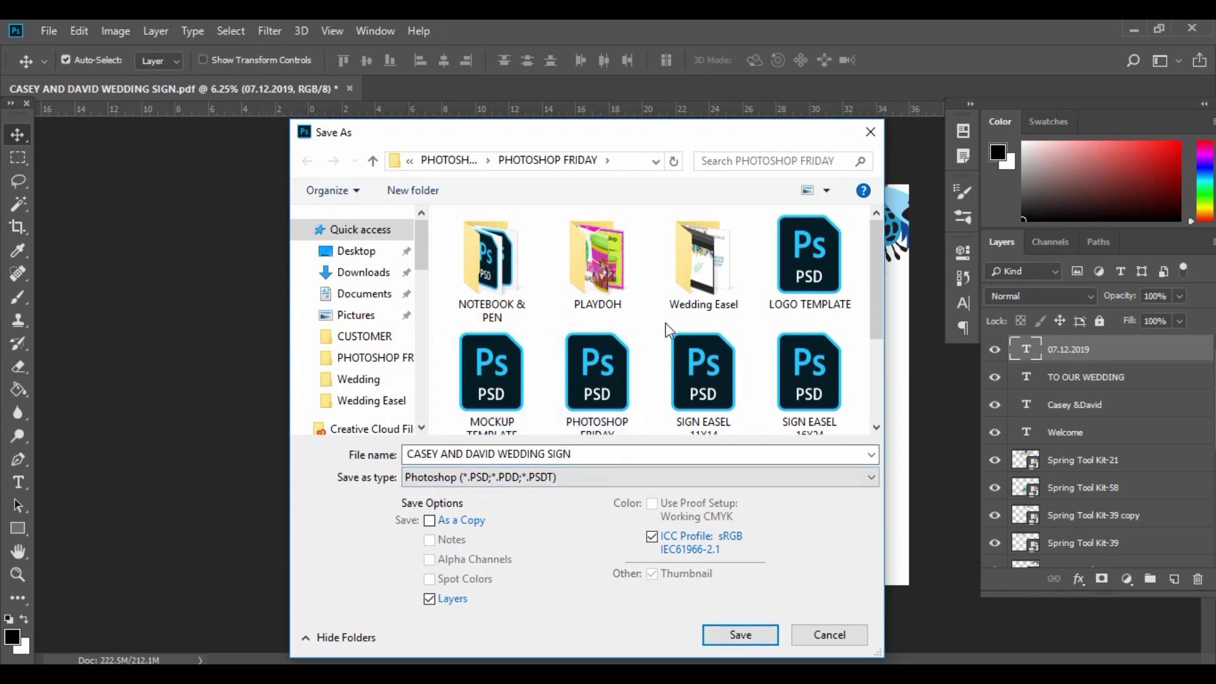
{"action": "scroll", "coordinate": [668, 329], "scroll_direction": "down", "scroll_amount": 2}
{"action": "left_click", "coordinate": [511, 385]}
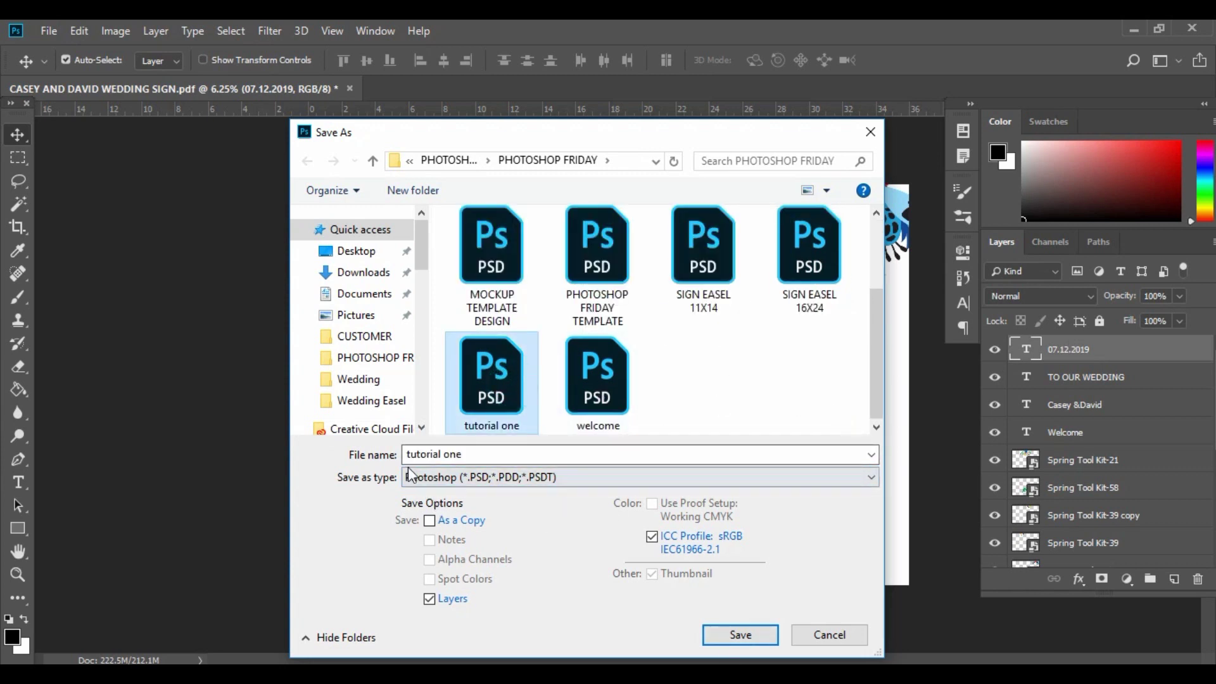
{"action": "left_click", "coordinate": [758, 641]}
{"action": "left_click", "coordinate": [648, 353]}
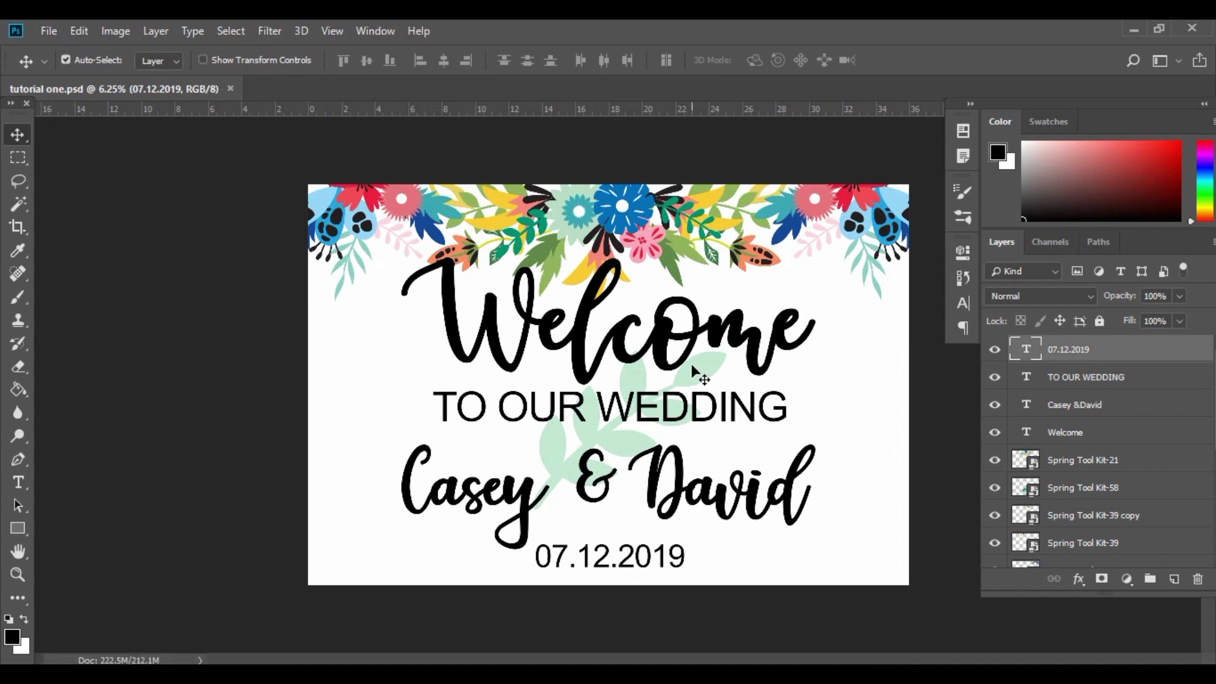
Flatten the saved sign's text and clipart layers into one Background layer again.
{"action": "left_click", "coordinate": [157, 31]}
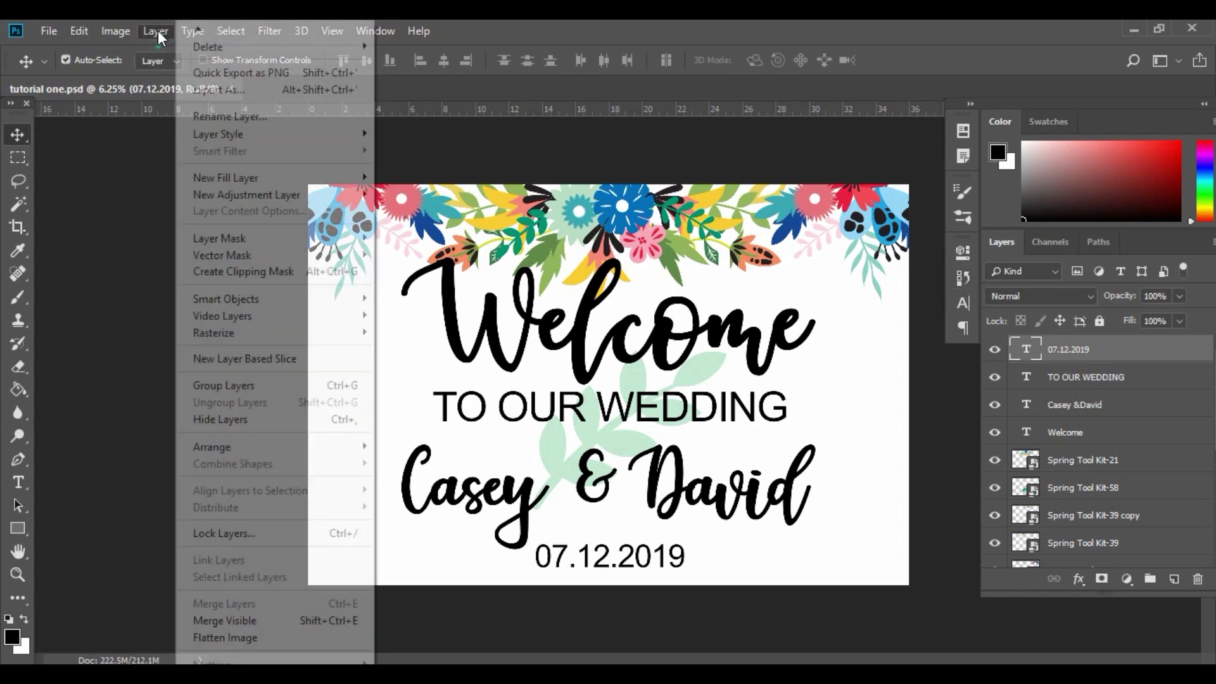
{"action": "left_click", "coordinate": [224, 638]}
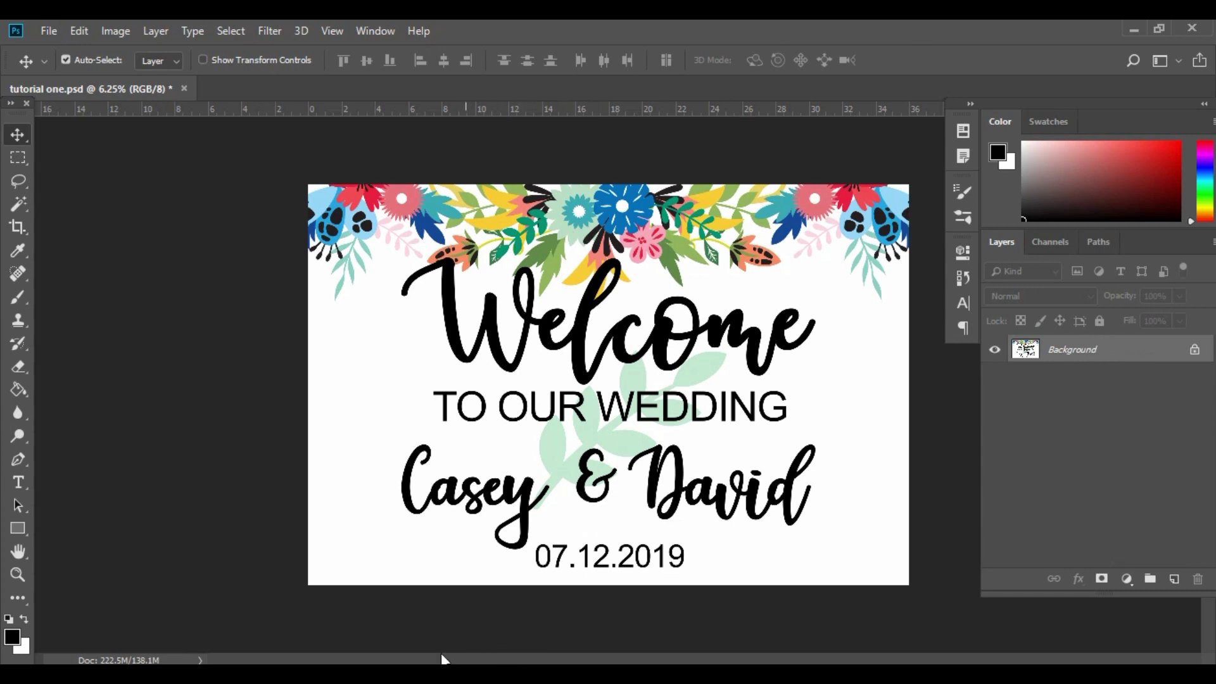
In WEDDING SIGN EASEL MOCKUP.psd, preview the portrait sign placeholder in place of the landscape one and return to the landscape version.
{"action": "mouse_move", "coordinate": [446, 658]}
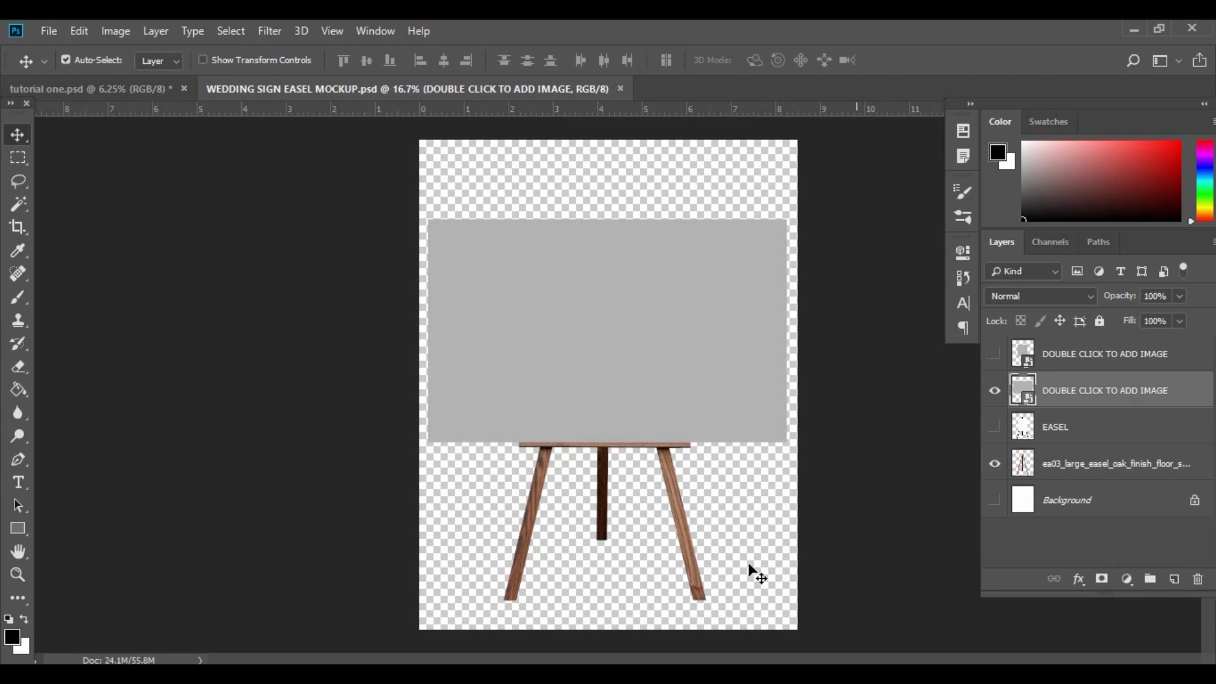
{"action": "left_click", "coordinate": [995, 355]}
{"action": "left_click", "coordinate": [995, 391]}
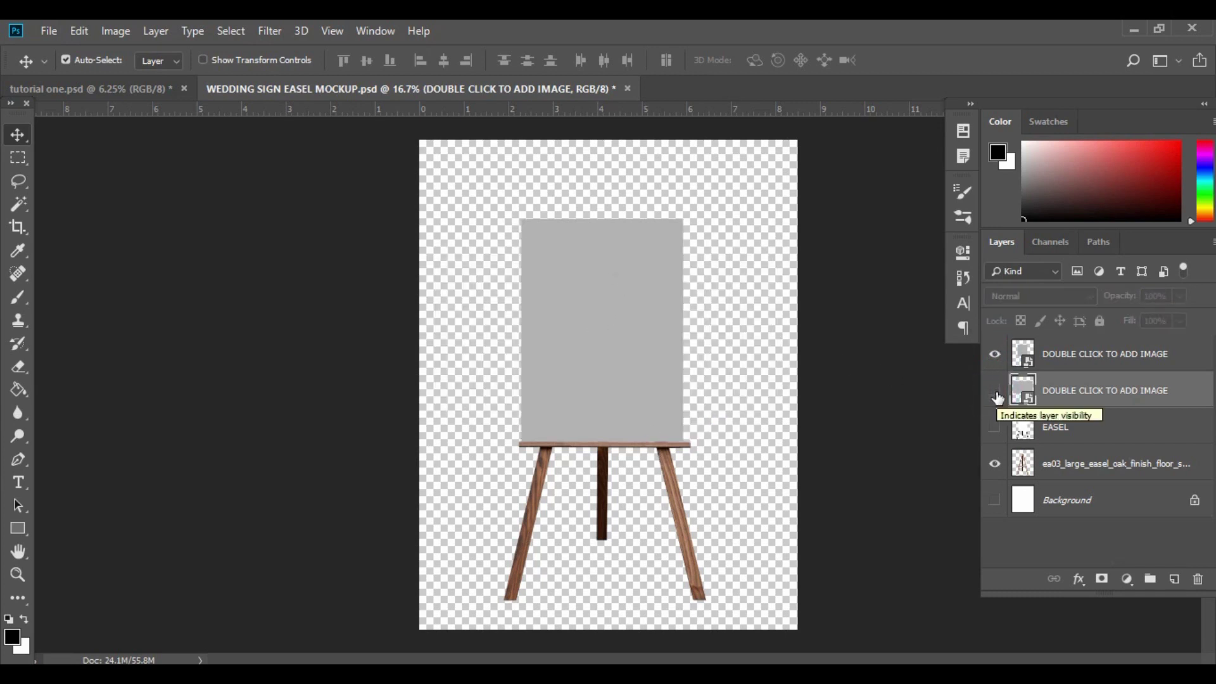
{"action": "left_click", "coordinate": [995, 390]}
{"action": "left_click", "coordinate": [995, 354]}
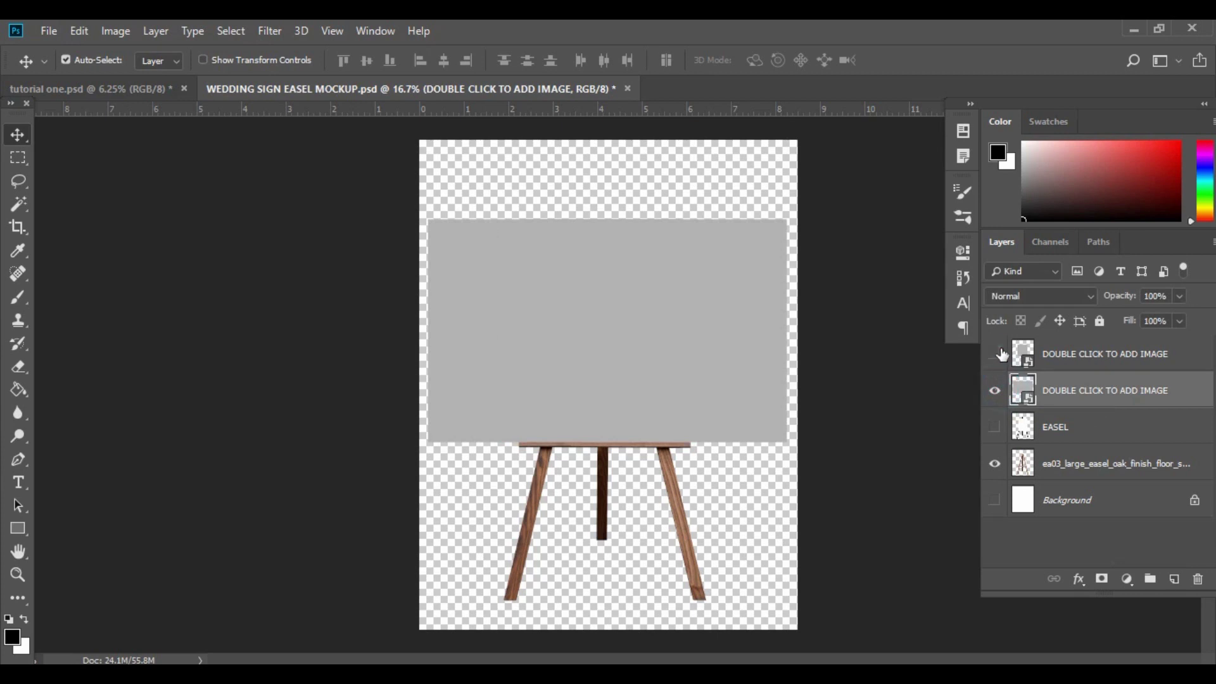
Preview the black EASEL and the wooden easel without sign placeholders, ending with the landscape placeholder shown on the wooden easel.
{"action": "left_click", "coordinate": [995, 427]}
{"action": "left_click", "coordinate": [995, 390]}
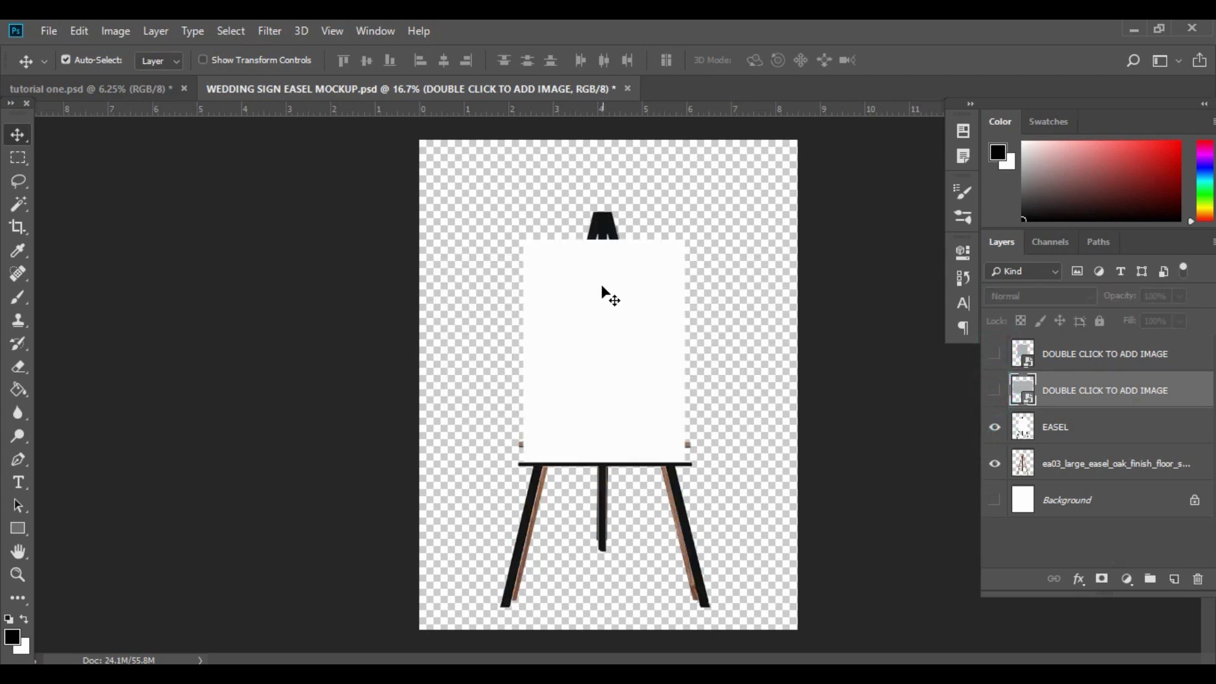
{"action": "left_click", "coordinate": [995, 464]}
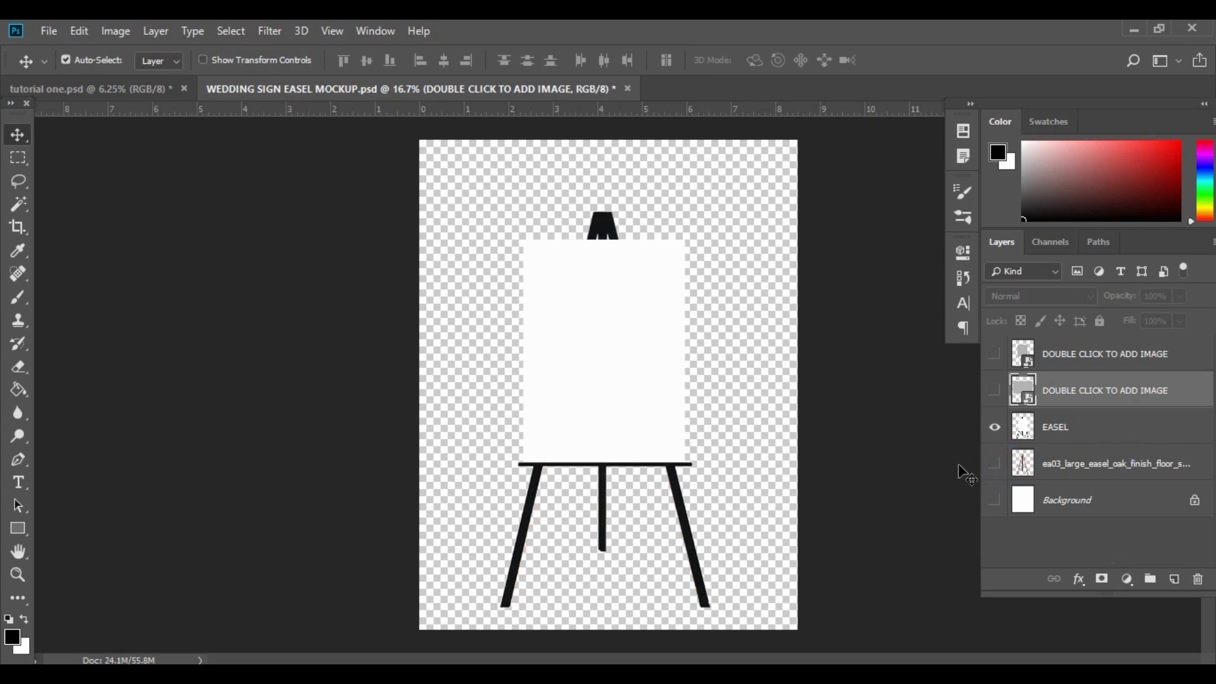
{"action": "left_click", "coordinate": [995, 464]}
{"action": "left_click", "coordinate": [994, 427]}
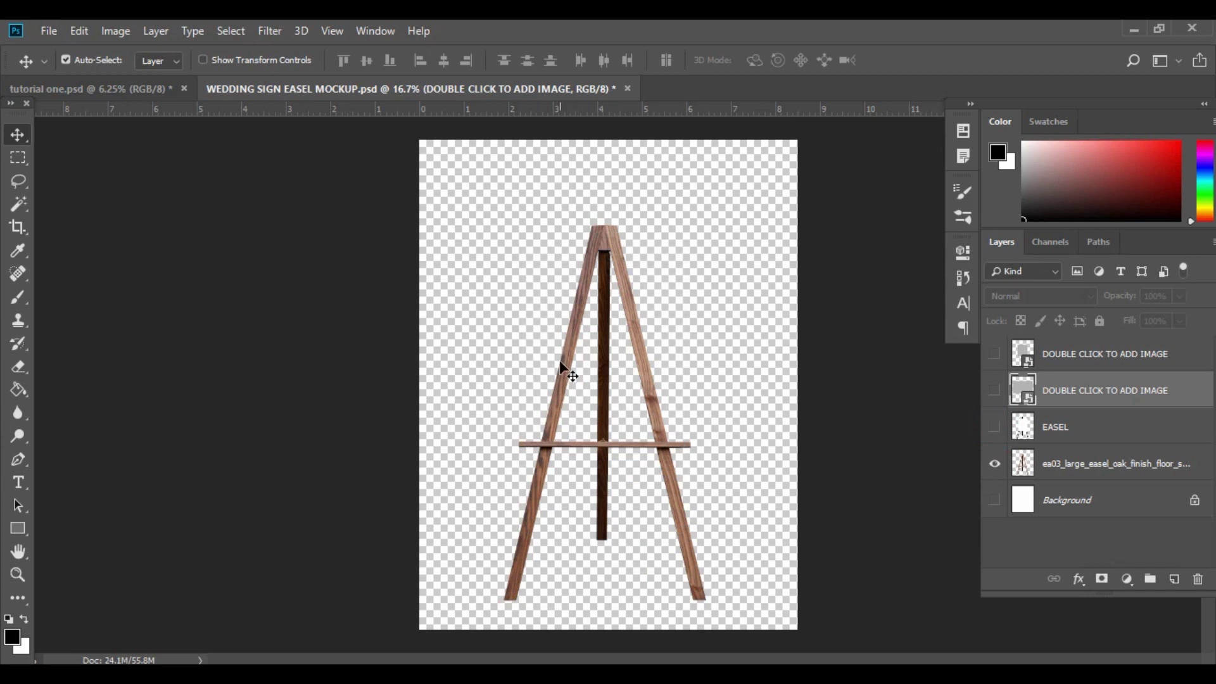
{"action": "left_click", "coordinate": [995, 390]}
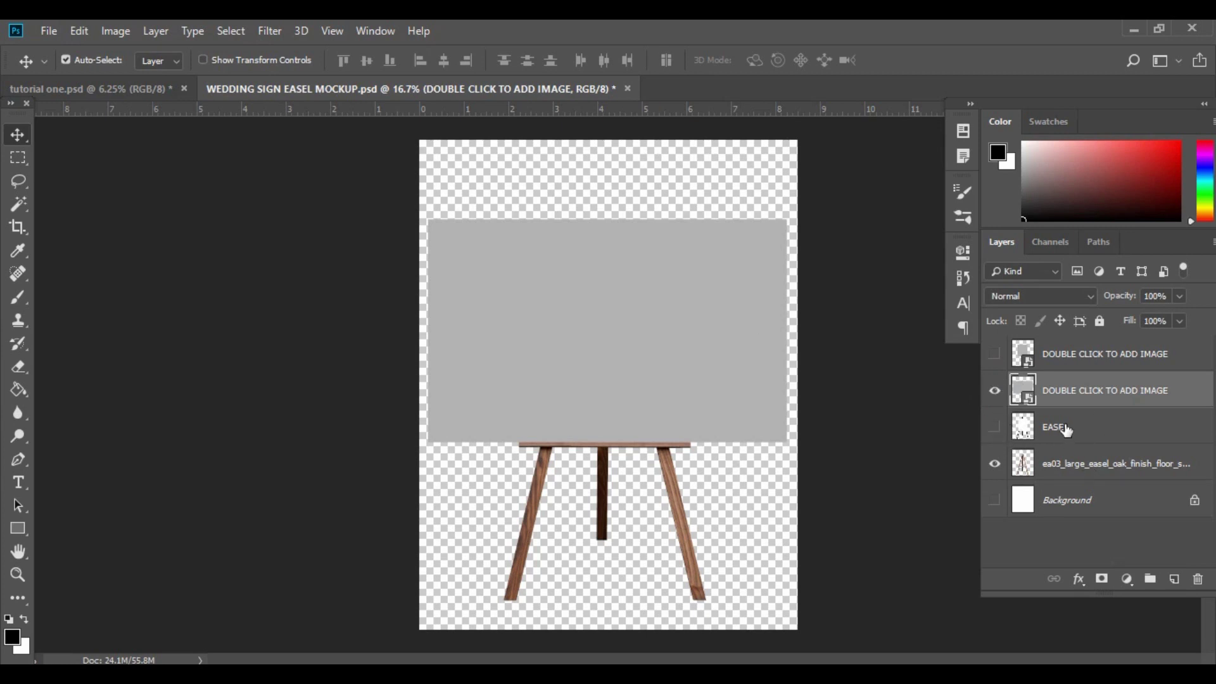
Show the black EASEL instead of the wooden one and try lowering the landscape placeholder onto its ledge.
{"action": "left_click", "coordinate": [1064, 427]}
{"action": "left_click", "coordinate": [995, 463]}
{"action": "left_click", "coordinate": [995, 427]}
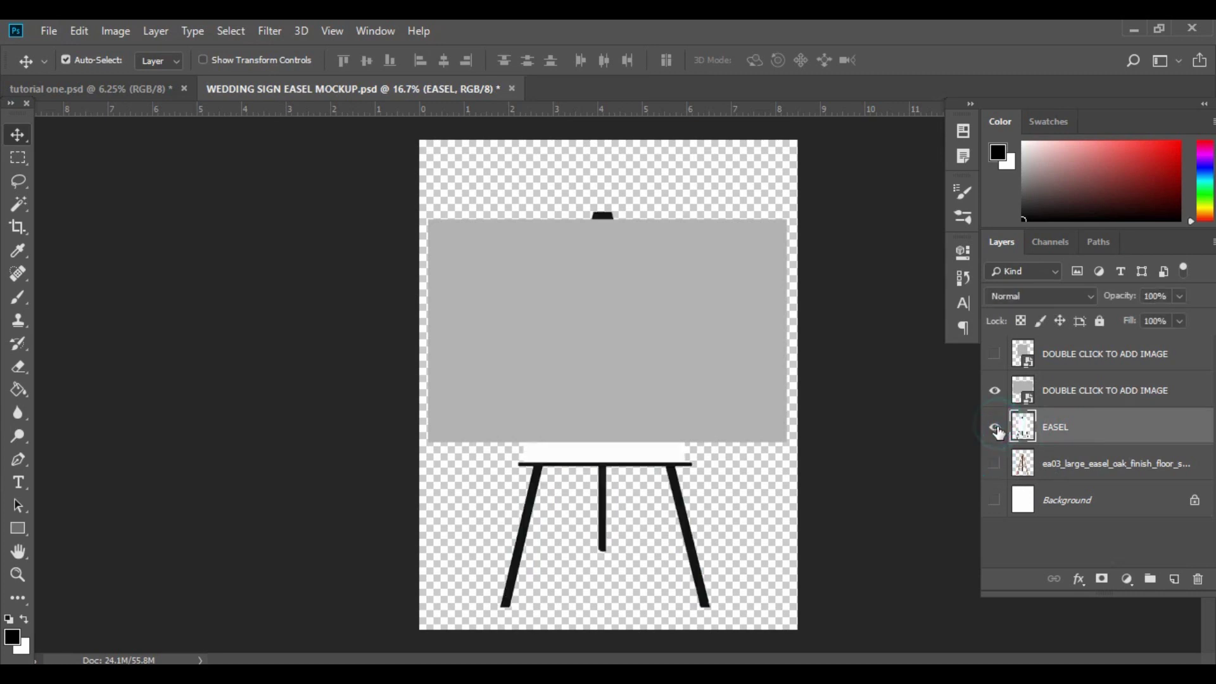
{"action": "left_click_drag", "start_coordinate": [646, 309], "coordinate": [646, 331]}
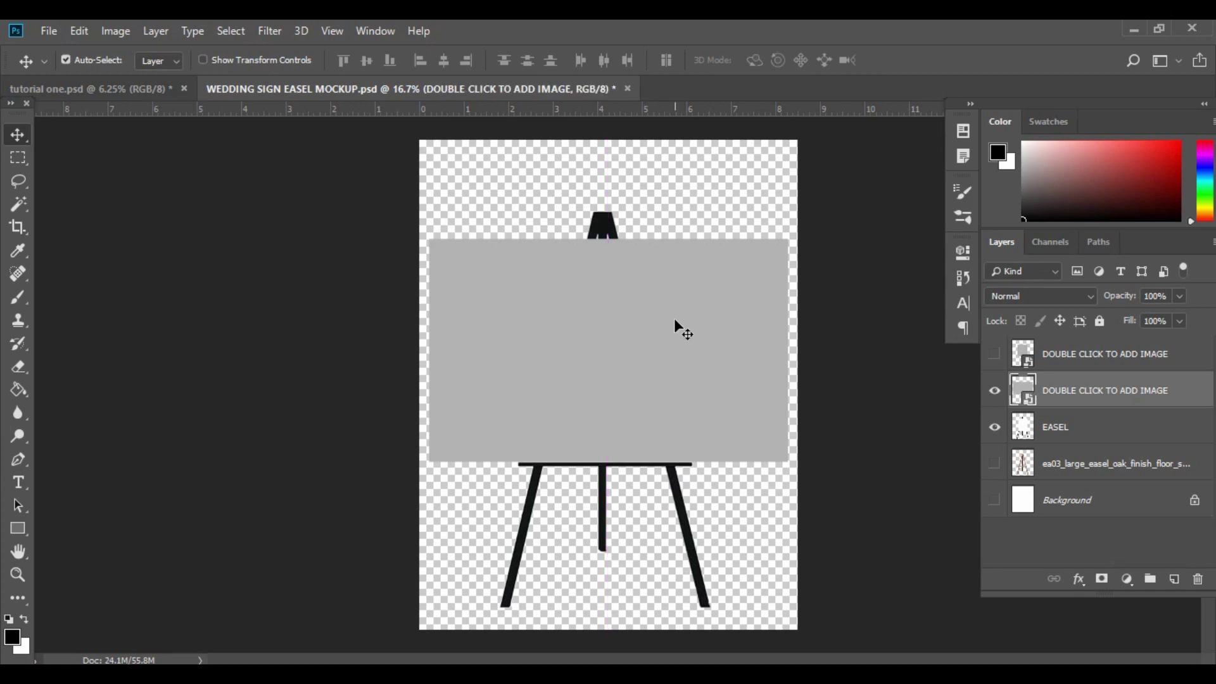
Undo the landscape placeholder's move and swap the black EASEL back for the wooden easel.
{"action": "left_click", "coordinate": [966, 278]}
{"action": "left_click", "coordinate": [815, 307]}
{"action": "left_click", "coordinate": [908, 246]}
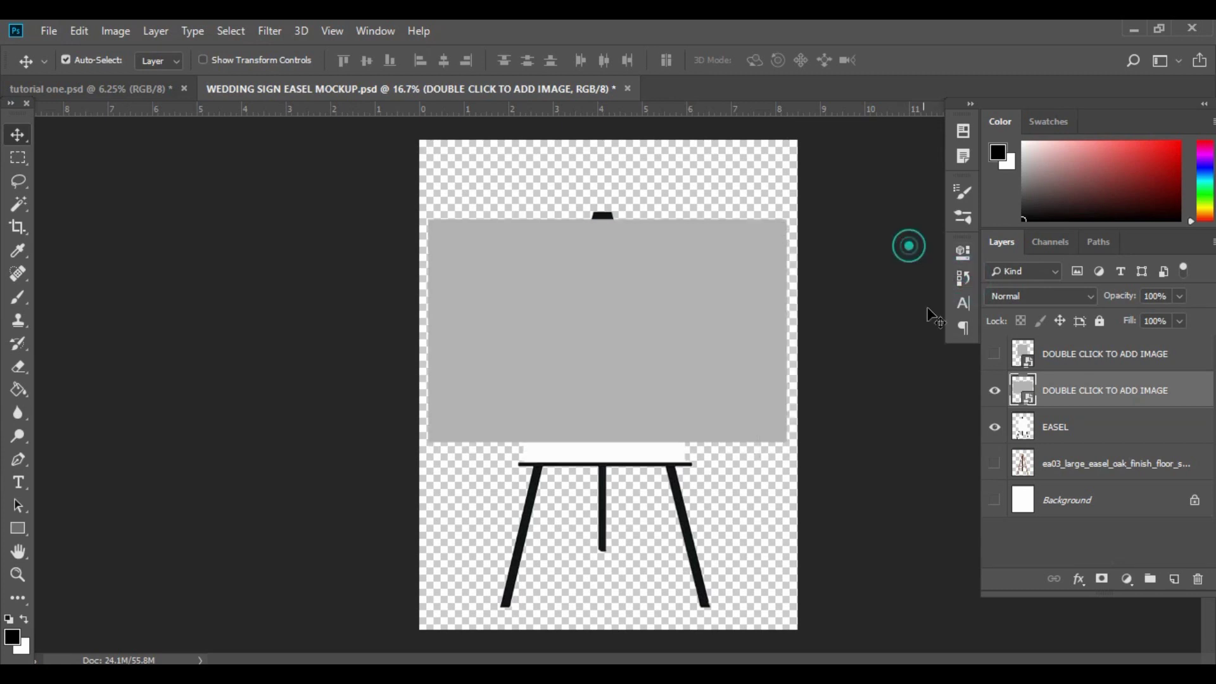
{"action": "left_click", "coordinate": [1005, 421]}
{"action": "left_click", "coordinate": [995, 464]}
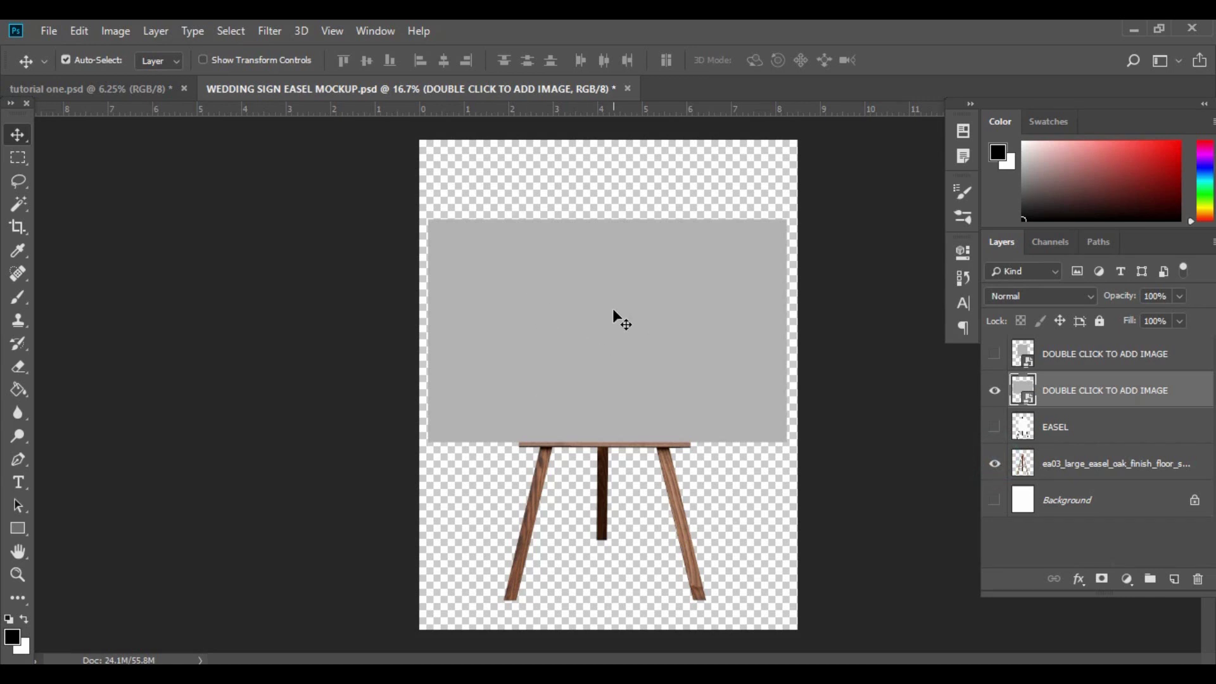
Check the flattened sign in tutorial one.psd and return to the easel mockup.
{"action": "left_click", "coordinate": [86, 90]}
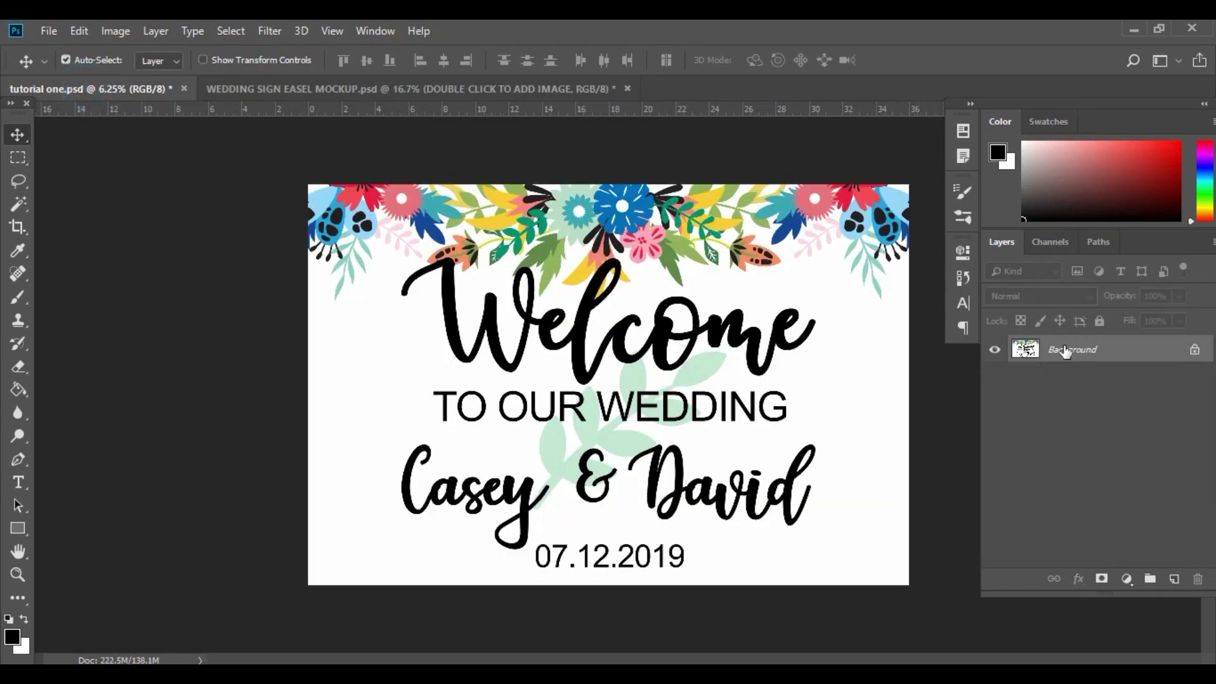
{"action": "left_click", "coordinate": [447, 88]}
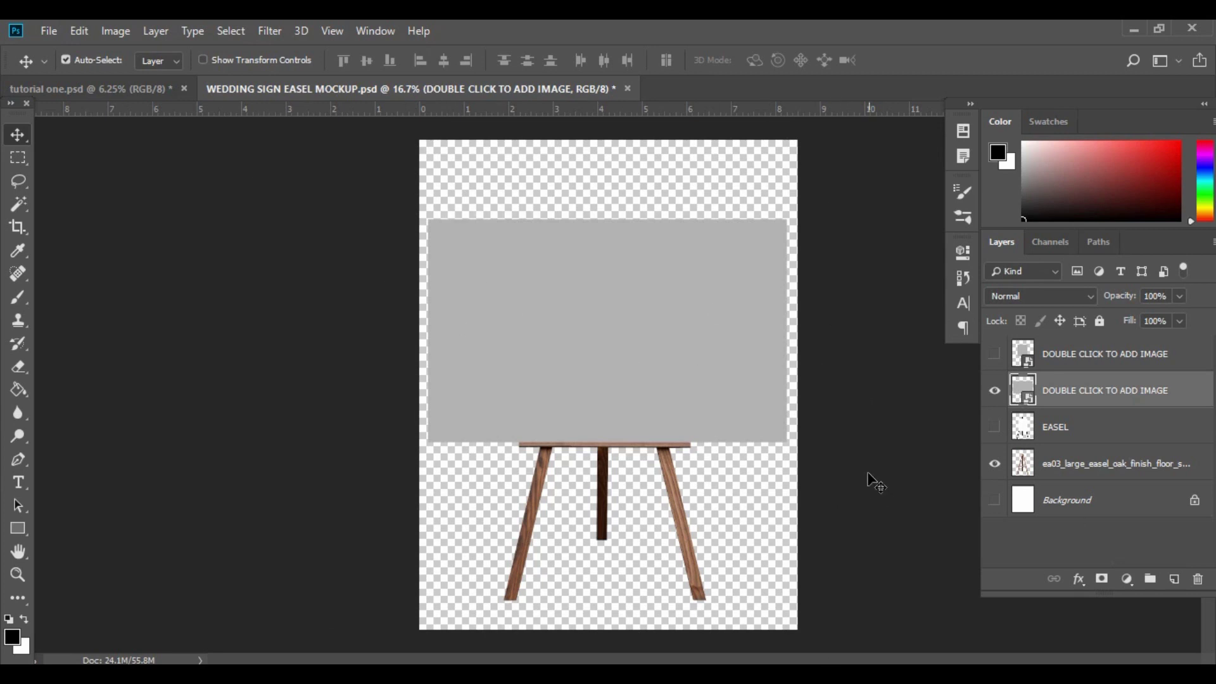
Open the landscape placeholder's smart object and copy the flattened sign from tutorial one.psd into it.
{"action": "double_click", "coordinate": [1030, 401]}
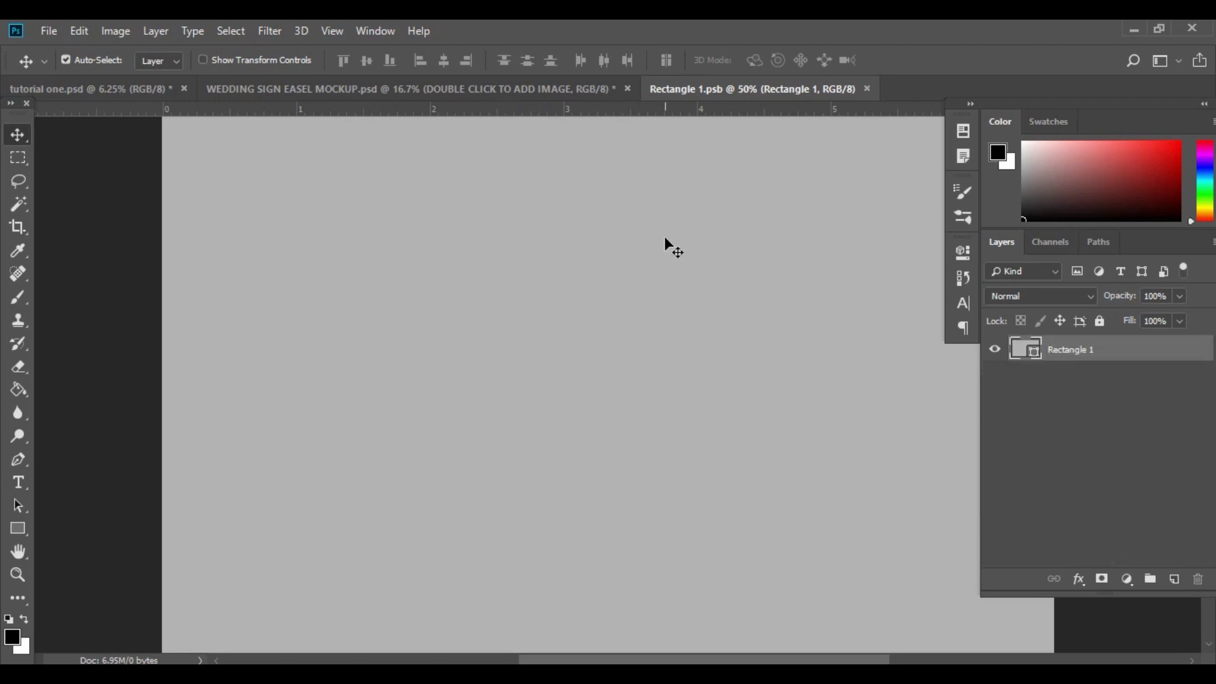
{"action": "key", "text": "ctrl+minus"}
{"action": "key", "text": "ctrl+minus"}
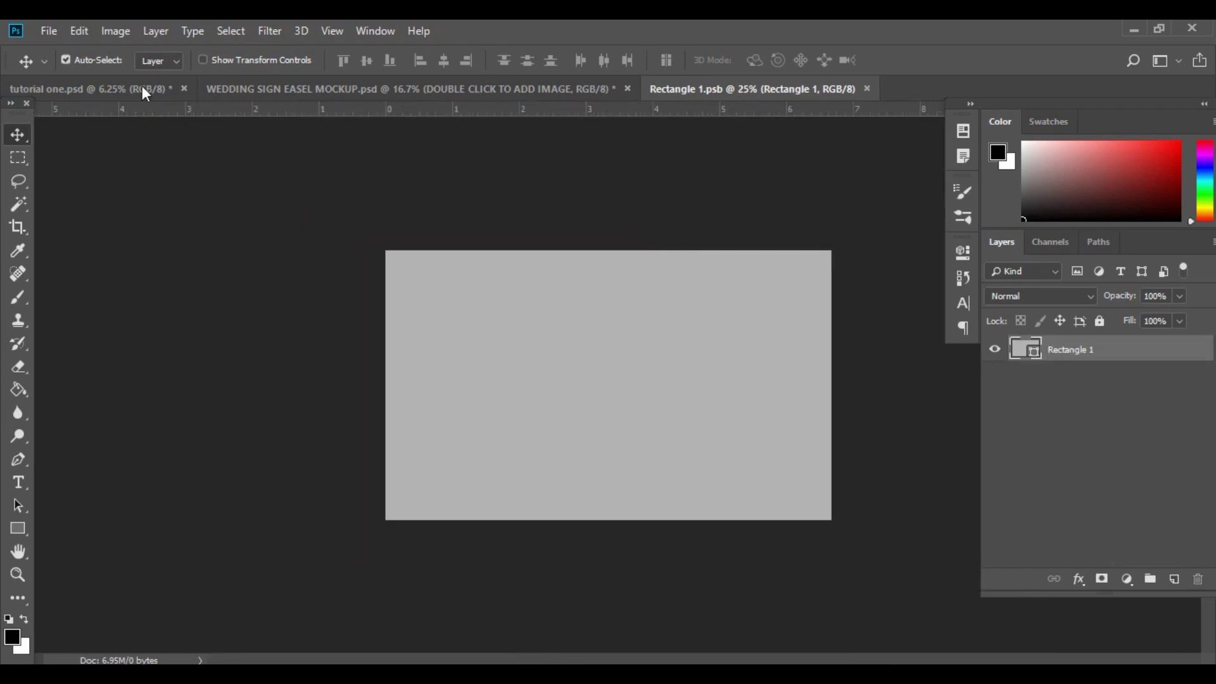
{"action": "left_click", "coordinate": [101, 89]}
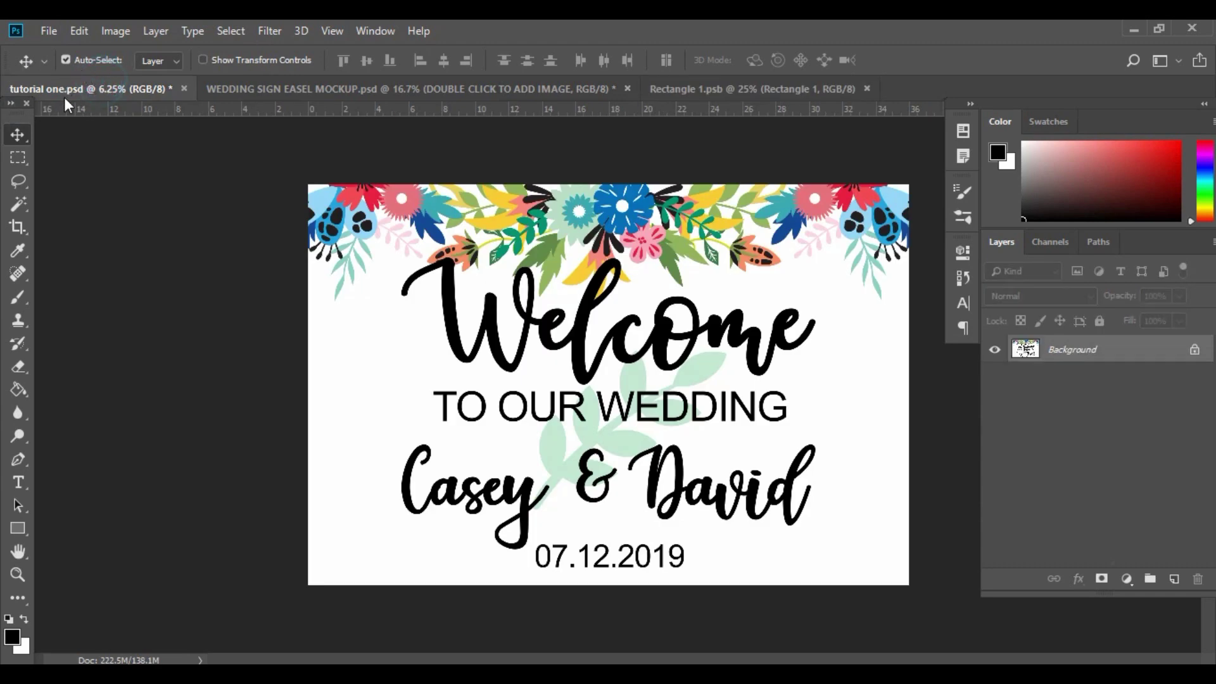
{"action": "left_click_drag", "start_coordinate": [1079, 348], "coordinate": [575, 401]}
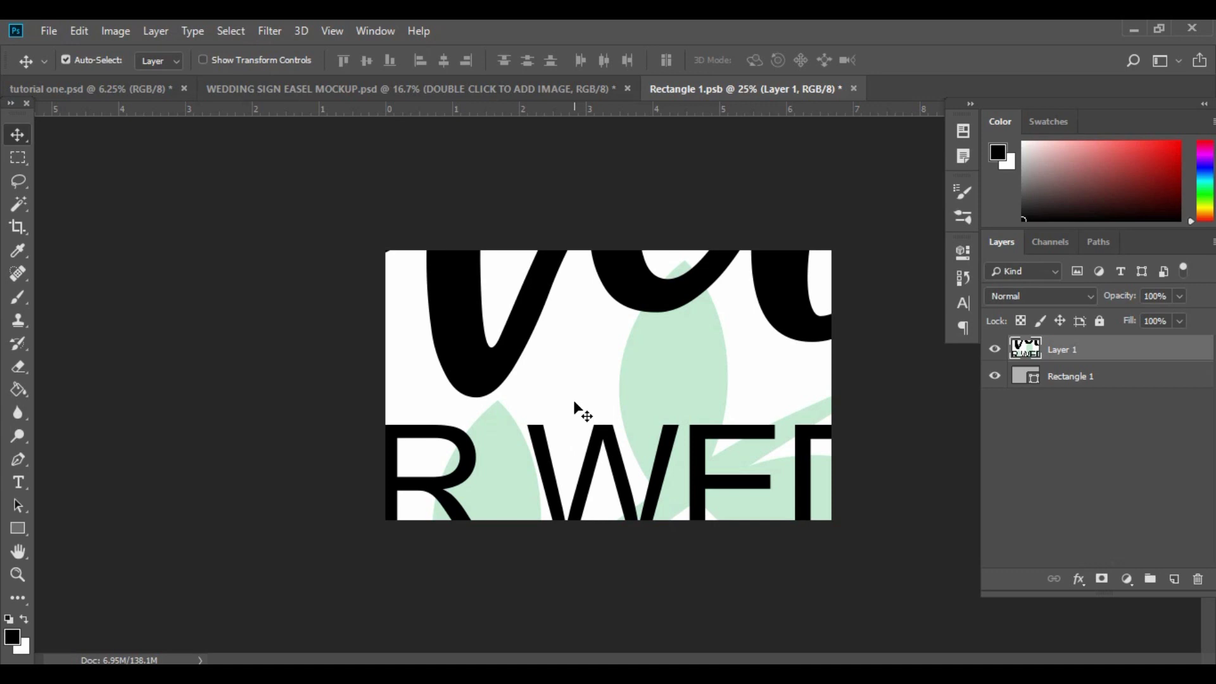
Scale the copied sign down proportionally to about 21% with Free Transform.
{"action": "key", "text": "ctrl+minus"}
{"action": "key", "text": "ctrl+minus"}
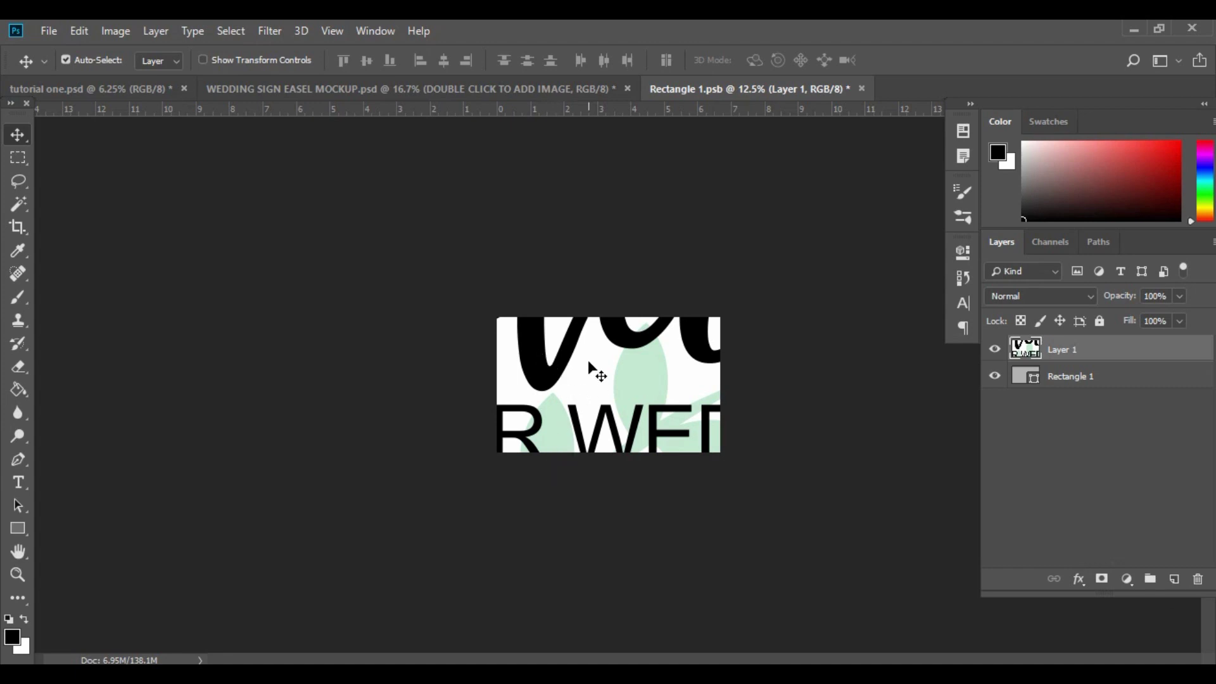
{"action": "left_click", "coordinate": [588, 361]}
{"action": "key", "text": "ctrl+t"}
{"action": "left_click_drag", "start_coordinate": [557, 221], "coordinate": [645, 467]}
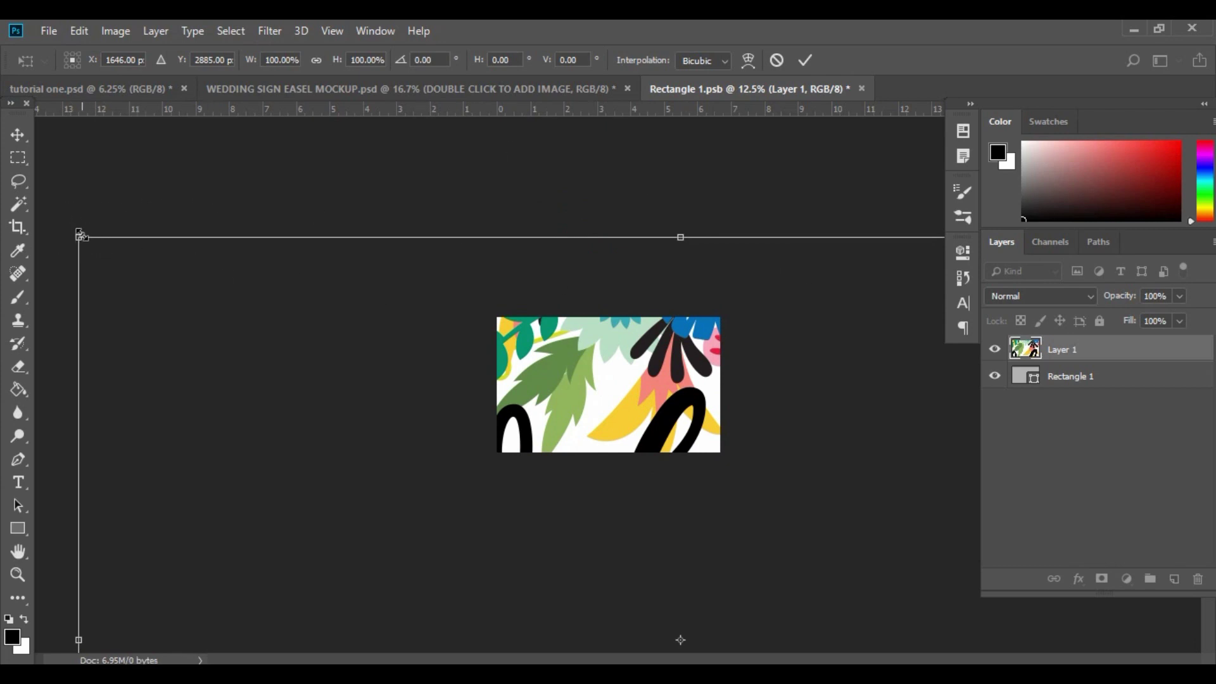
{"action": "left_click_drag", "start_coordinate": [79, 238], "coordinate": [567, 565]}
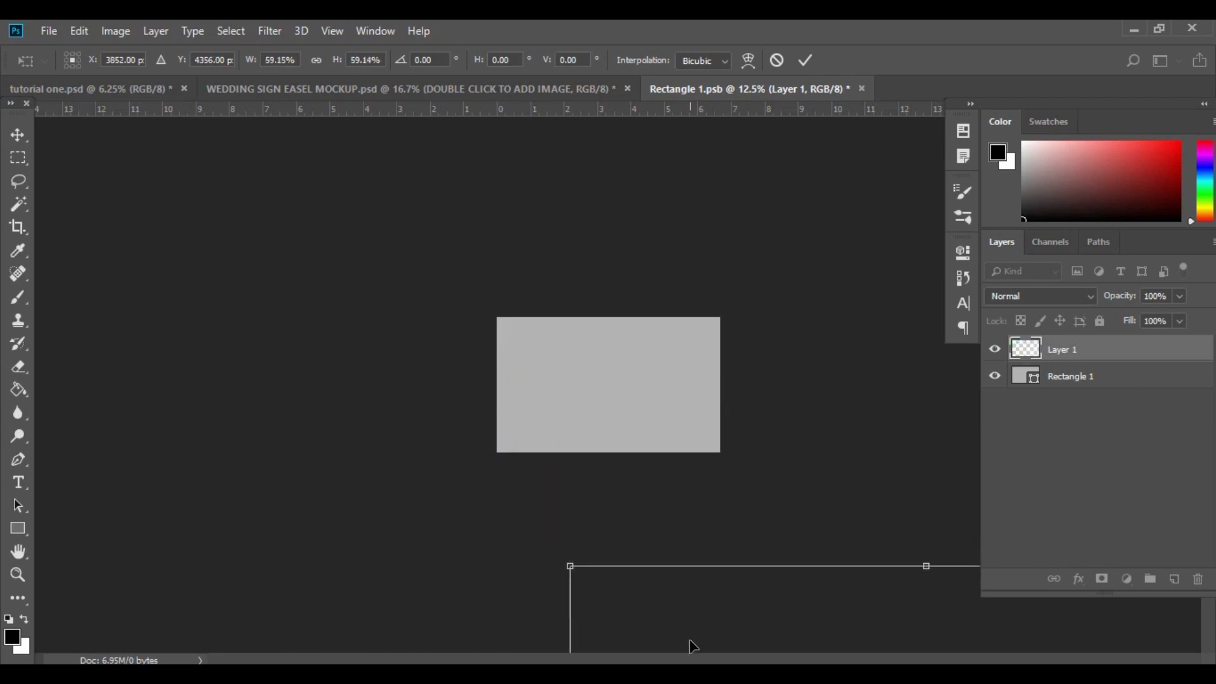
{"action": "left_click_drag", "start_coordinate": [698, 622], "coordinate": [269, 182]}
{"action": "left_click_drag", "start_coordinate": [161, 143], "coordinate": [620, 449]}
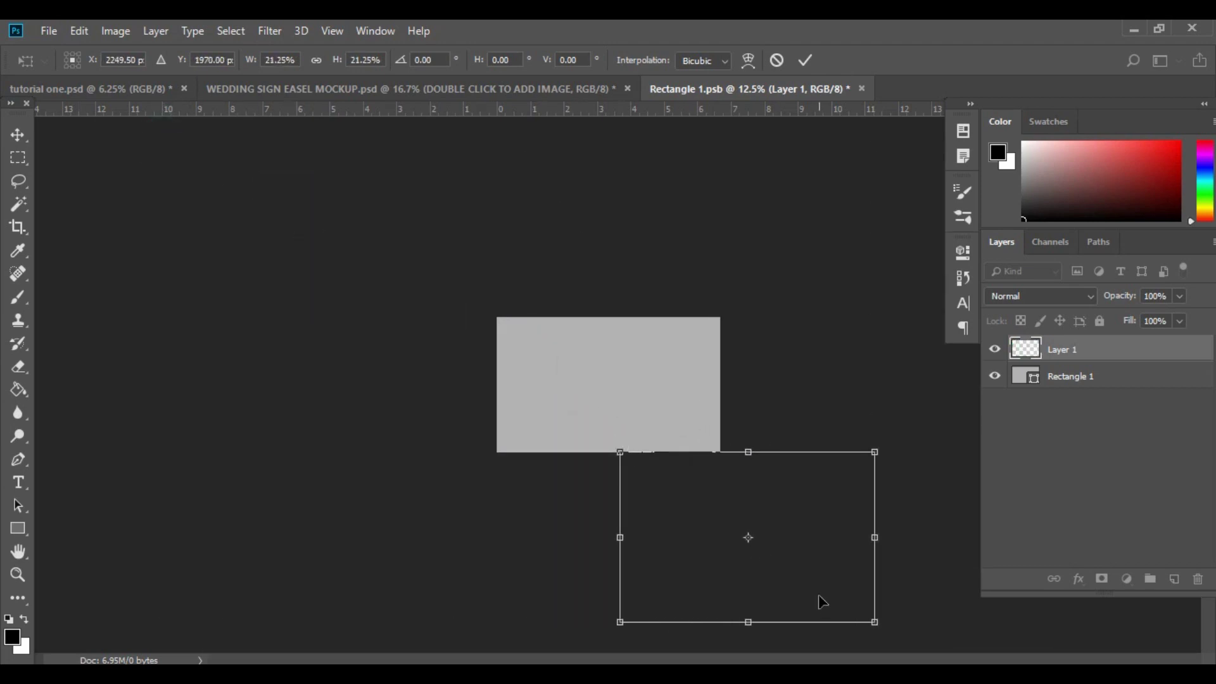
Move the sign over the grey rectangle and fit its edges to the canvas at about 18.56% width and 16.83% height.
{"action": "left_click_drag", "start_coordinate": [820, 599], "coordinate": [685, 446]}
{"action": "left_click_drag", "start_coordinate": [609, 300], "coordinate": [609, 318]}
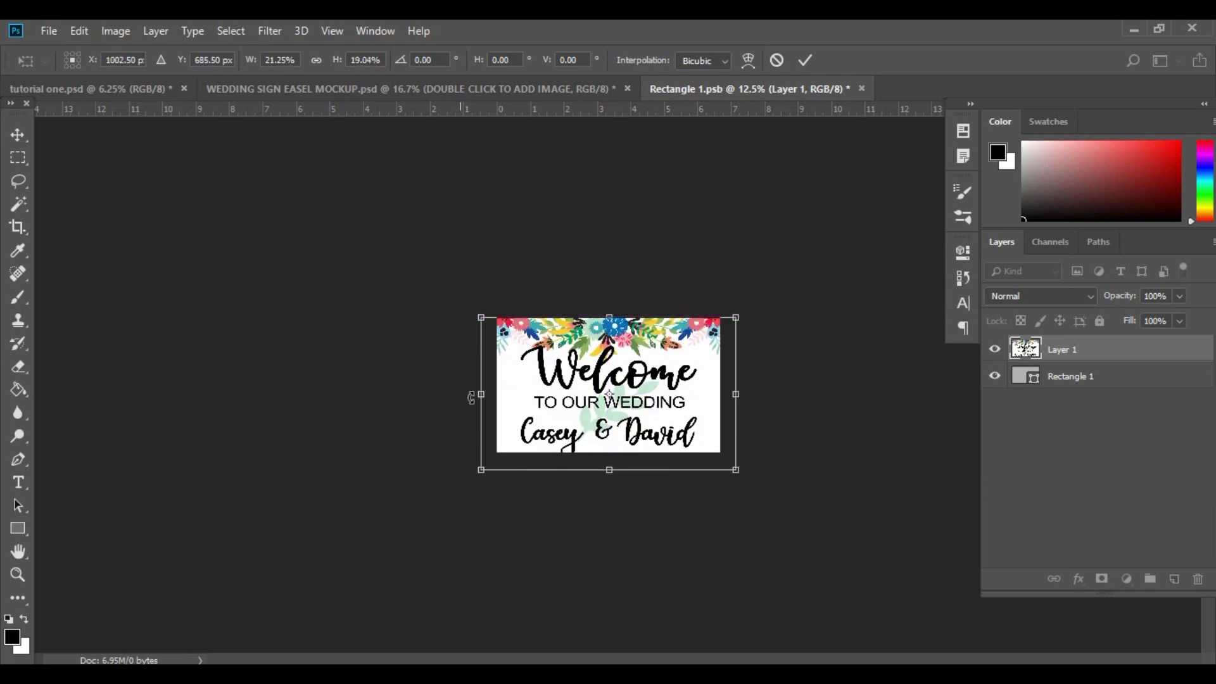
{"action": "left_click_drag", "start_coordinate": [471, 397], "coordinate": [497, 394]}
{"action": "left_click_drag", "start_coordinate": [617, 470], "coordinate": [624, 449]}
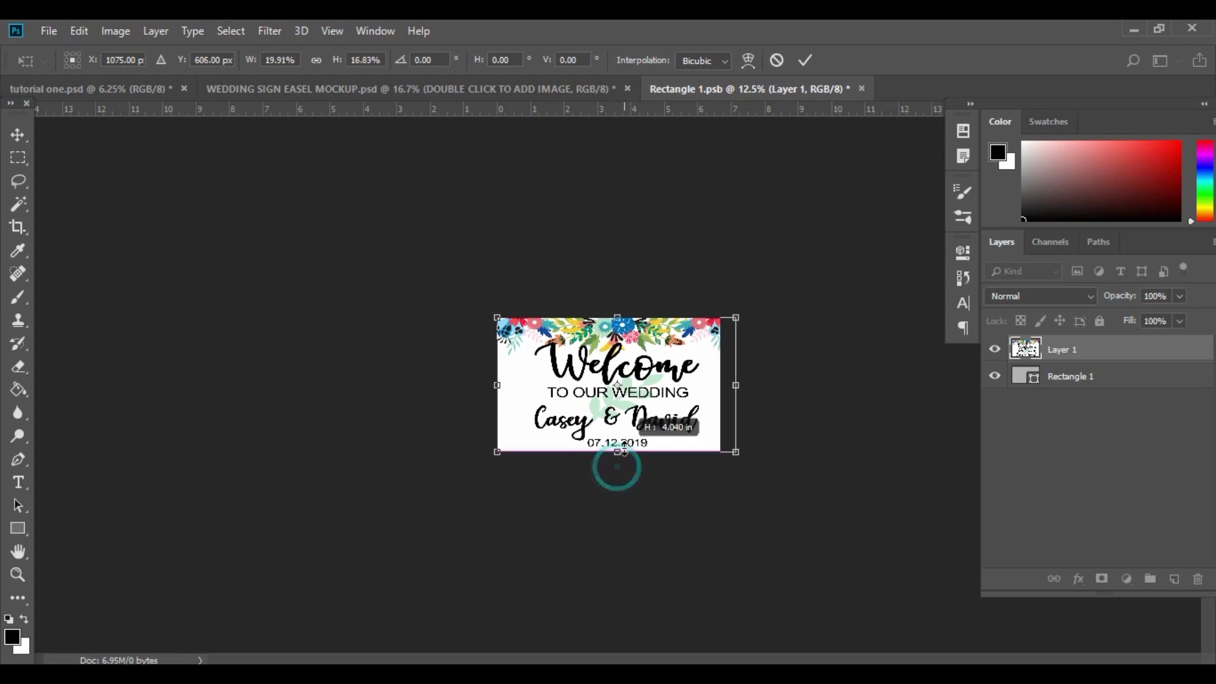
{"action": "left_click_drag", "start_coordinate": [736, 385], "coordinate": [721, 384]}
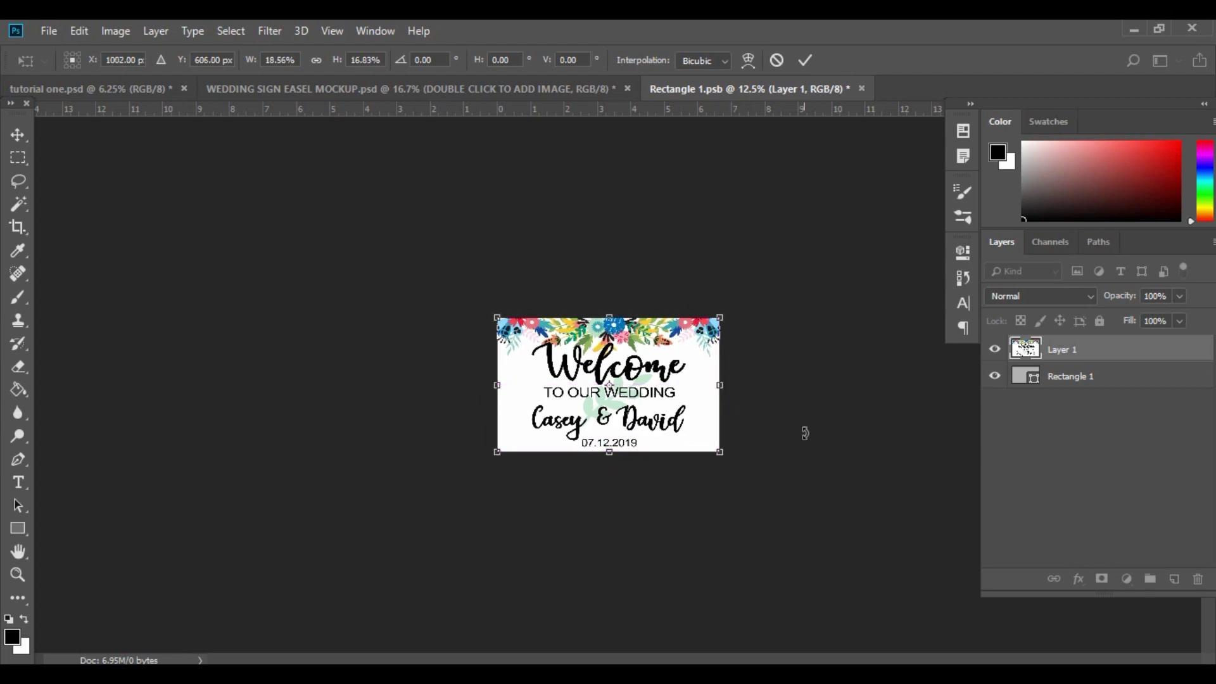
{"action": "key", "text": "Return"}
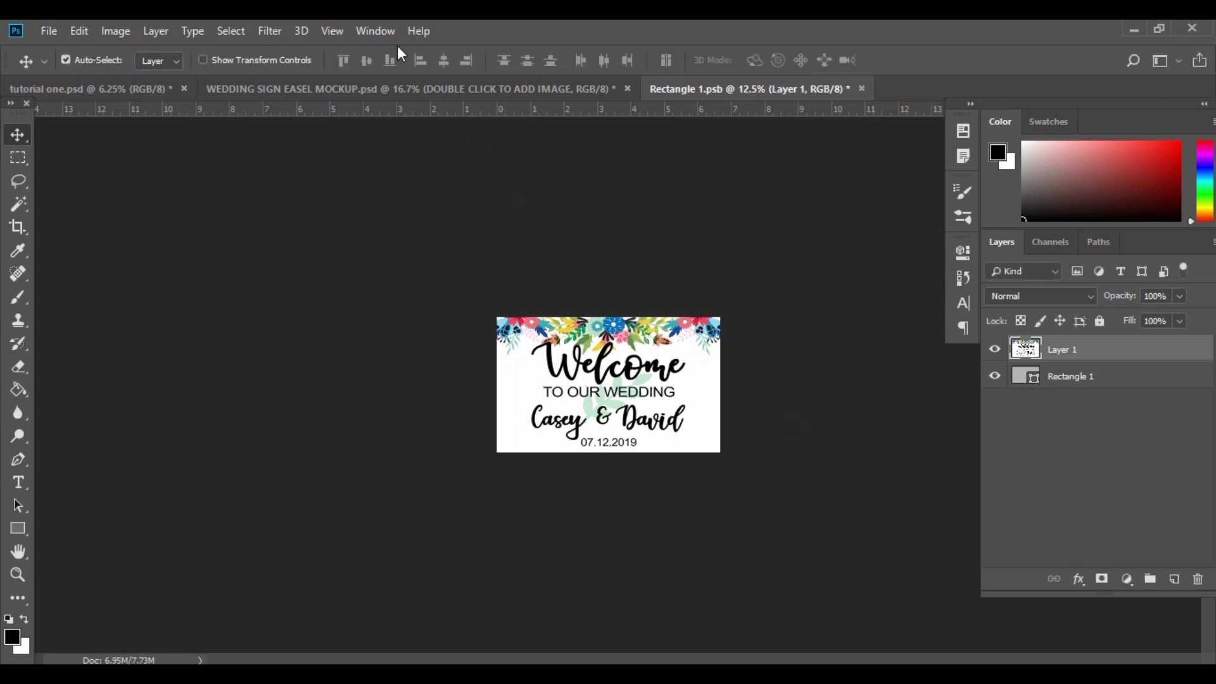
Save the Rectangle 1.psb smart object and return to the easel mockup.
{"action": "left_click", "coordinate": [49, 32]}
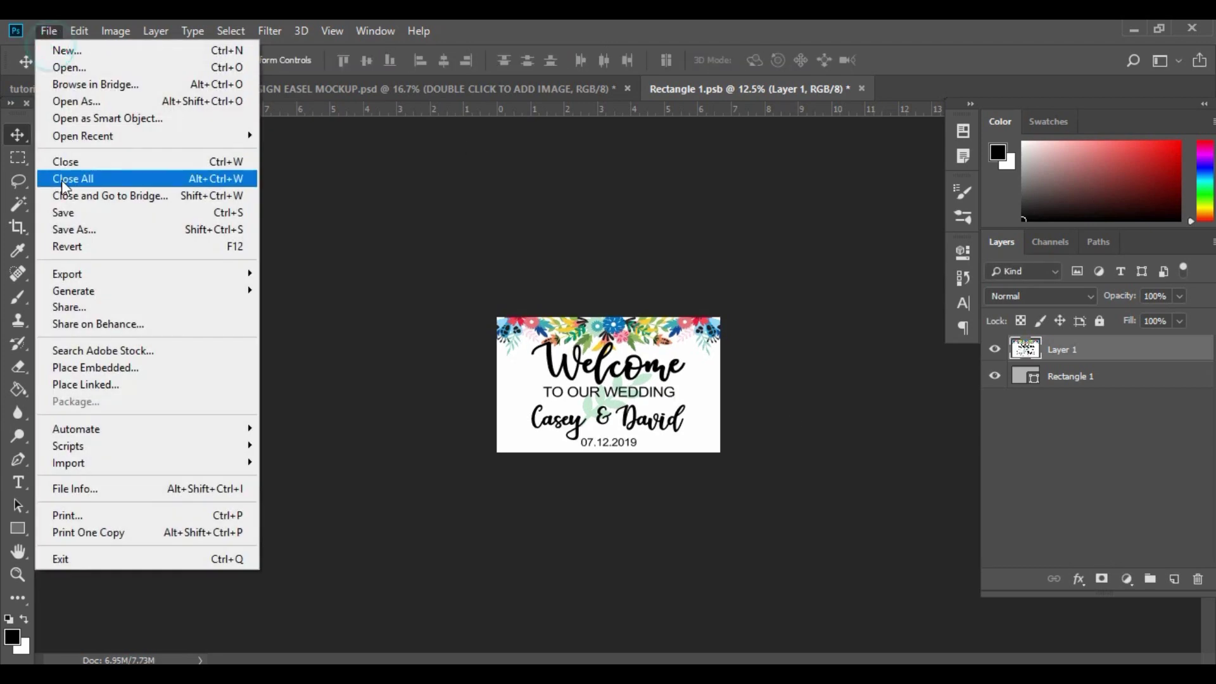
{"action": "left_click", "coordinate": [71, 212]}
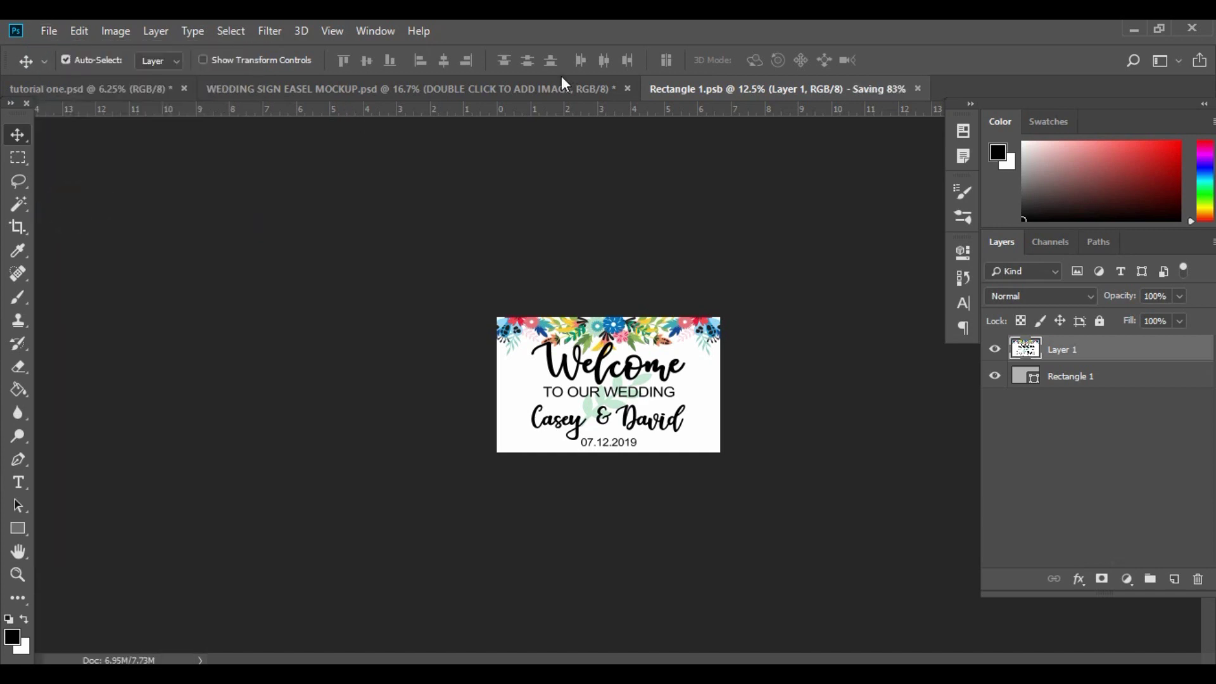
{"action": "left_click", "coordinate": [421, 87]}
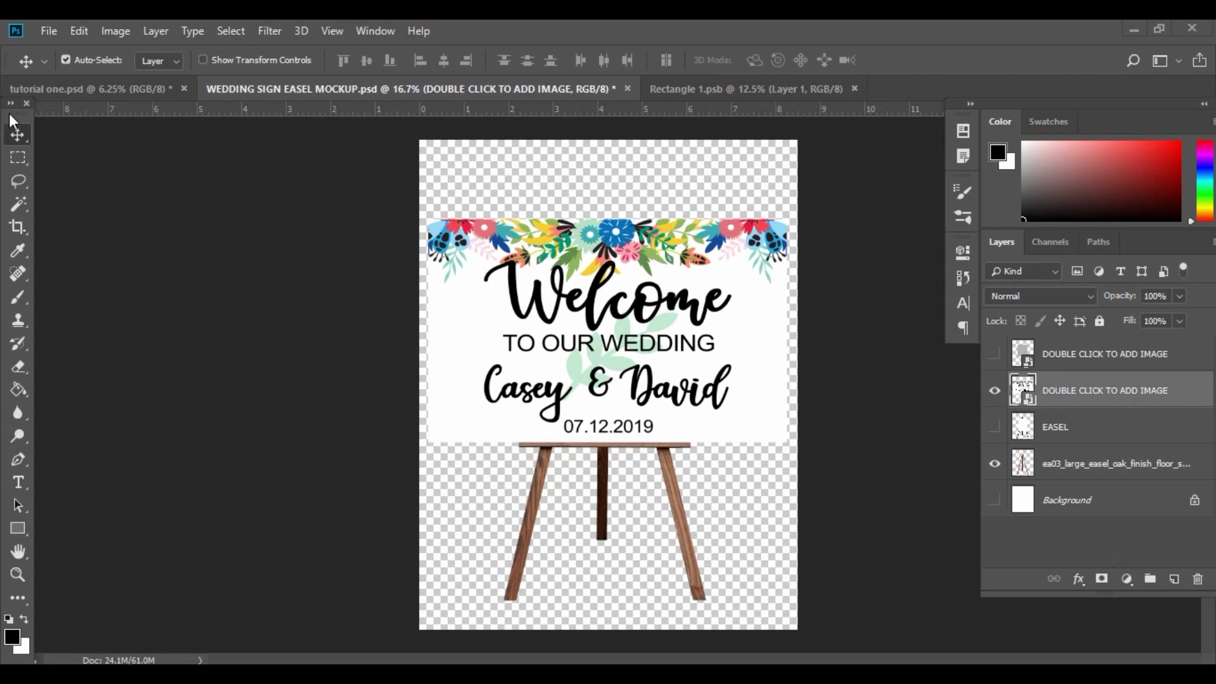
Show the white Background layer and add an Outer Glow in black (000000) to the landscape sign layer.
{"action": "left_click", "coordinate": [995, 499]}
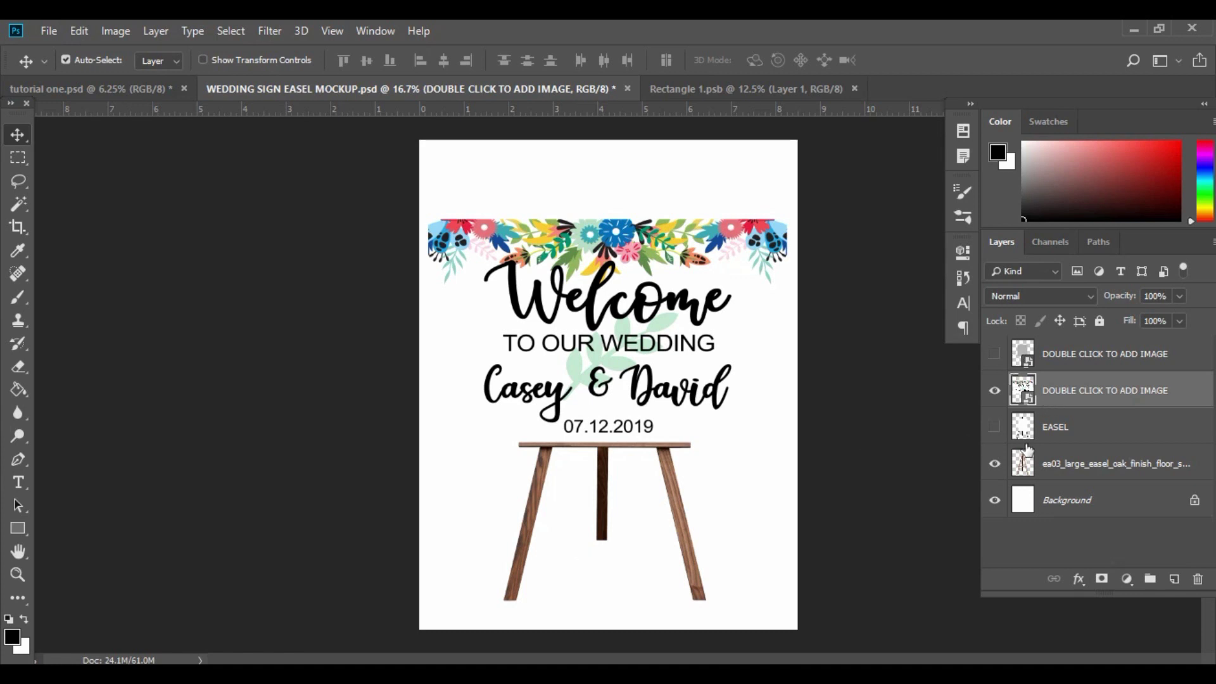
{"action": "left_click", "coordinate": [1079, 580]}
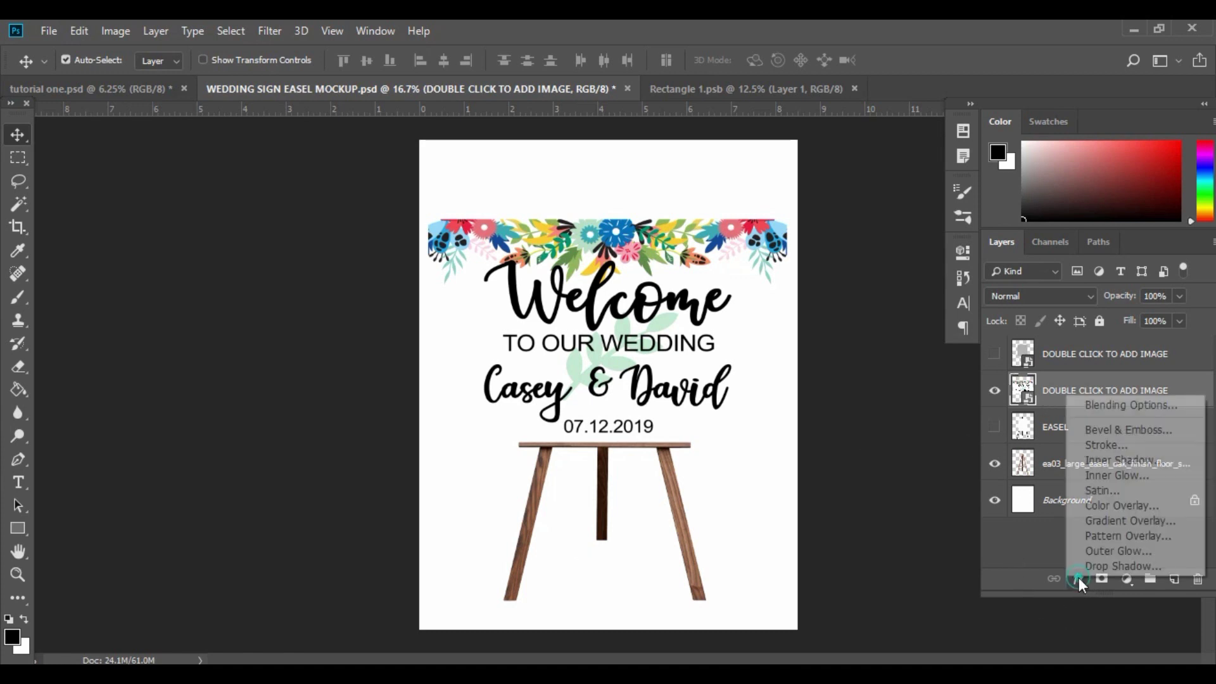
{"action": "left_click", "coordinate": [1107, 551]}
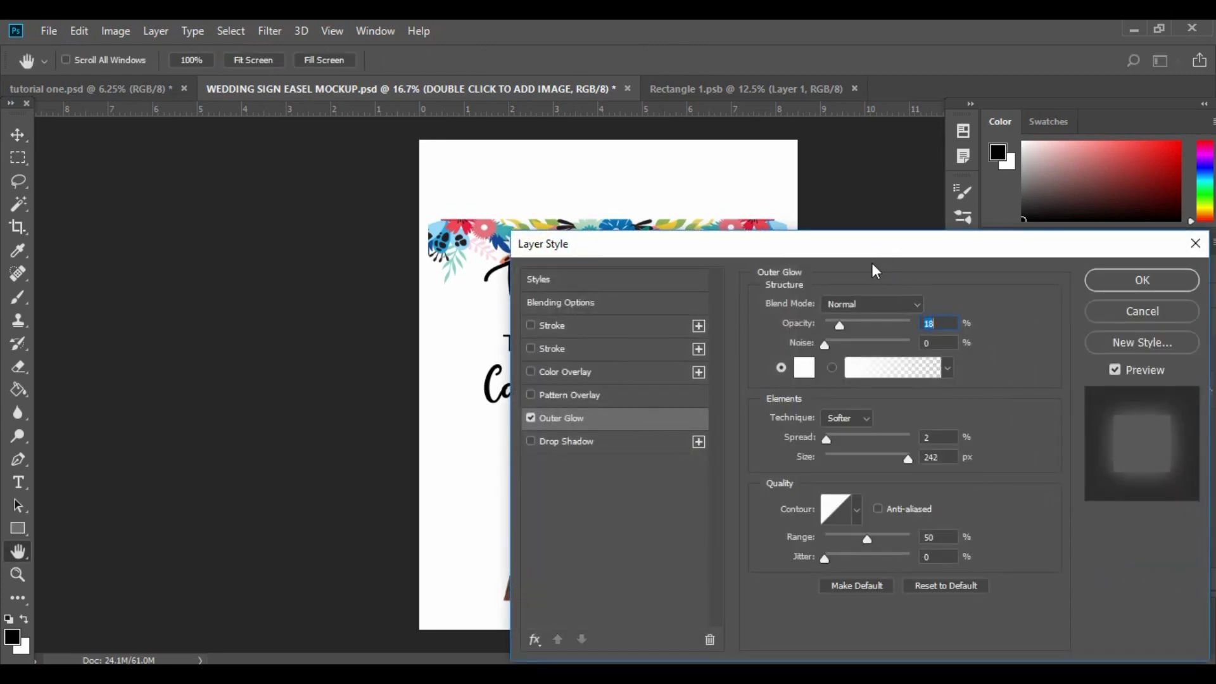
{"action": "left_click", "coordinate": [803, 367]}
{"action": "left_click_drag", "start_coordinate": [304, 388], "coordinate": [142, 590]}
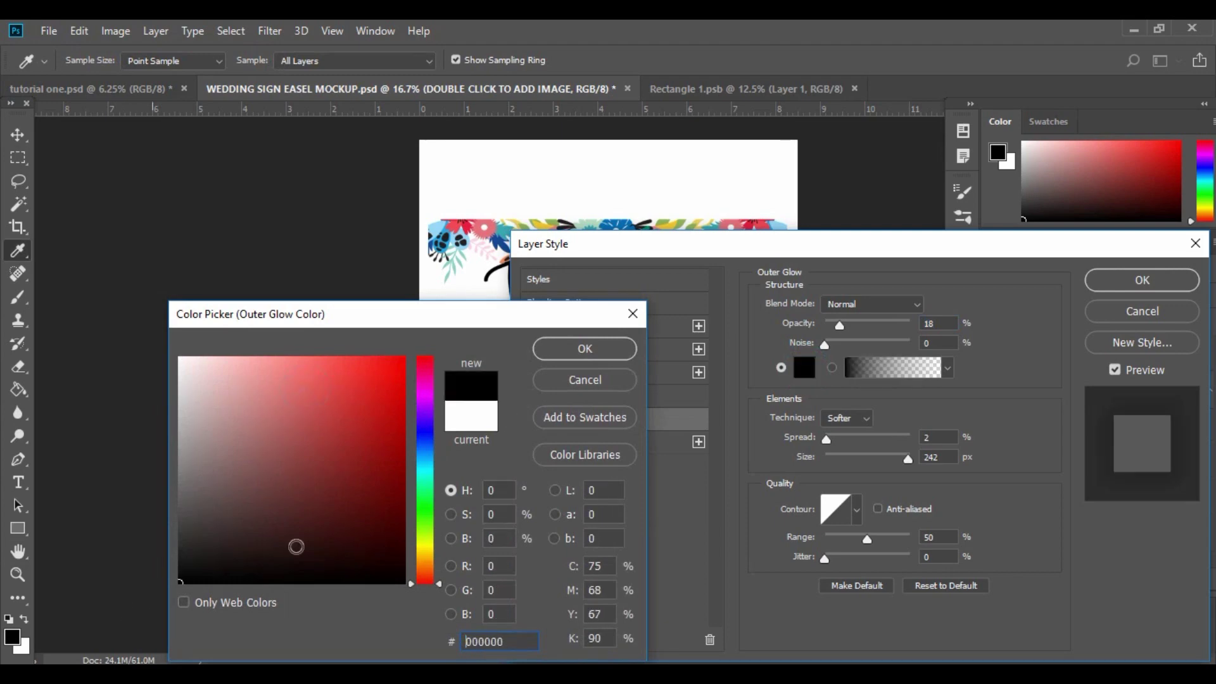
{"action": "left_click", "coordinate": [611, 342]}
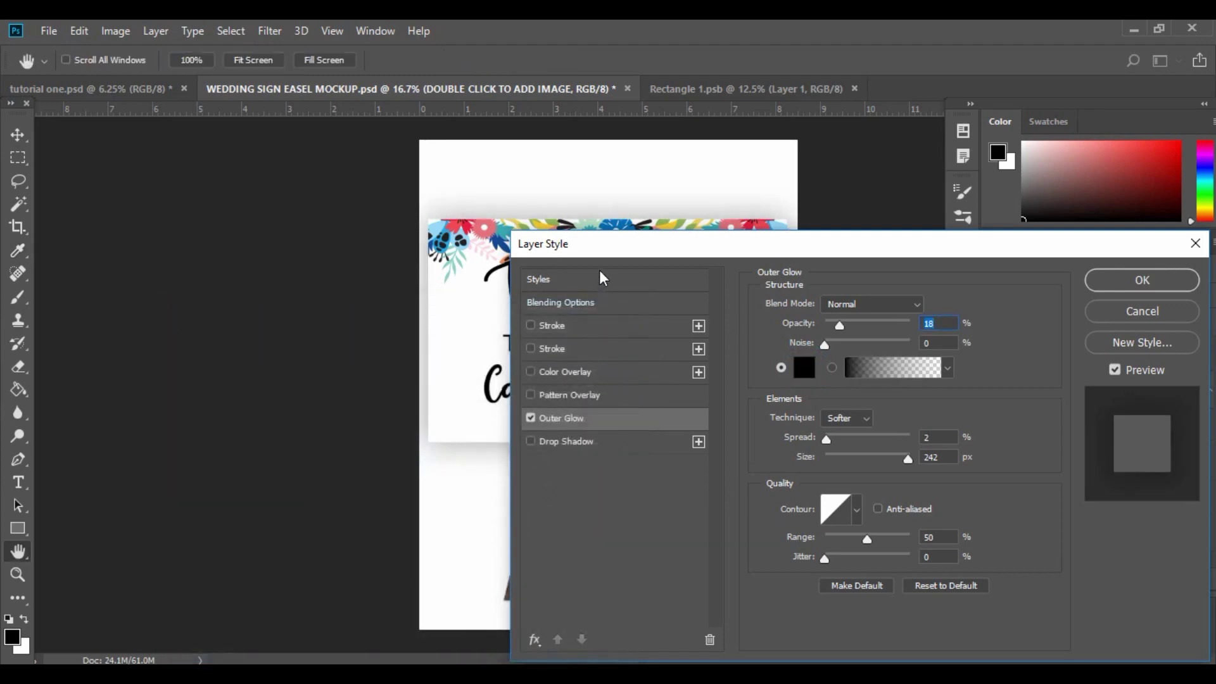
Set the sign's Outer Glow to 35% opacity and 65 px size, and apply the layer style.
{"action": "left_click_drag", "start_coordinate": [590, 241], "coordinate": [694, 524]}
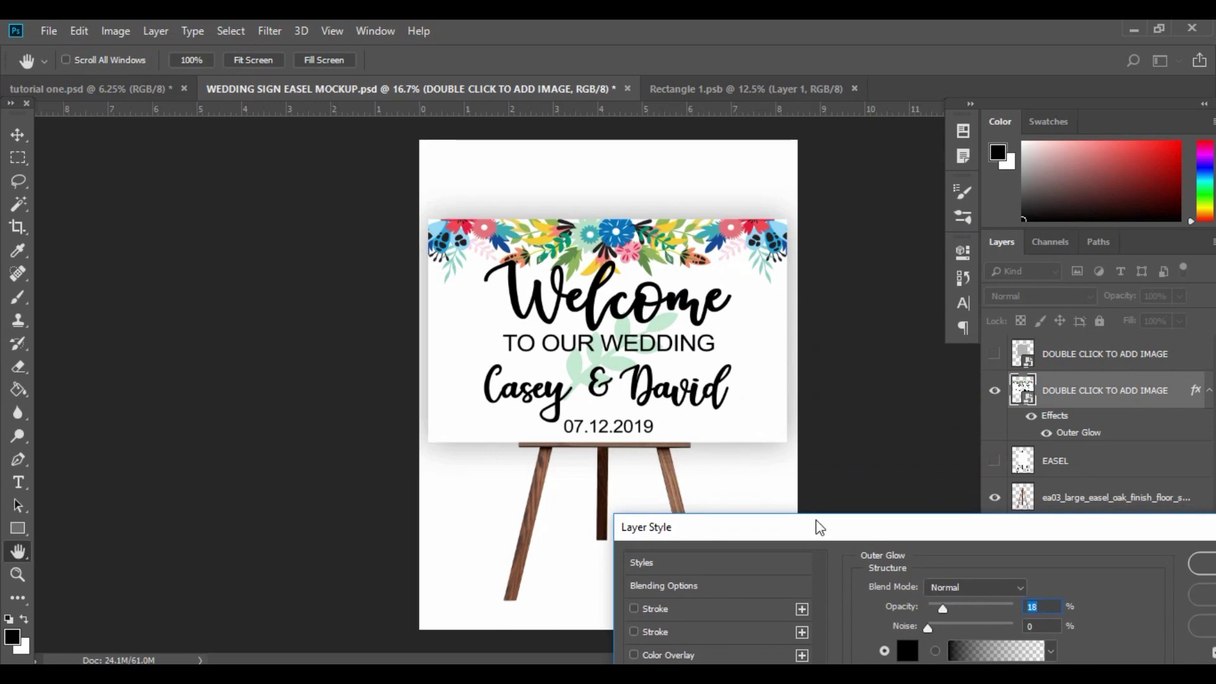
{"action": "left_click_drag", "start_coordinate": [814, 525], "coordinate": [638, 481]}
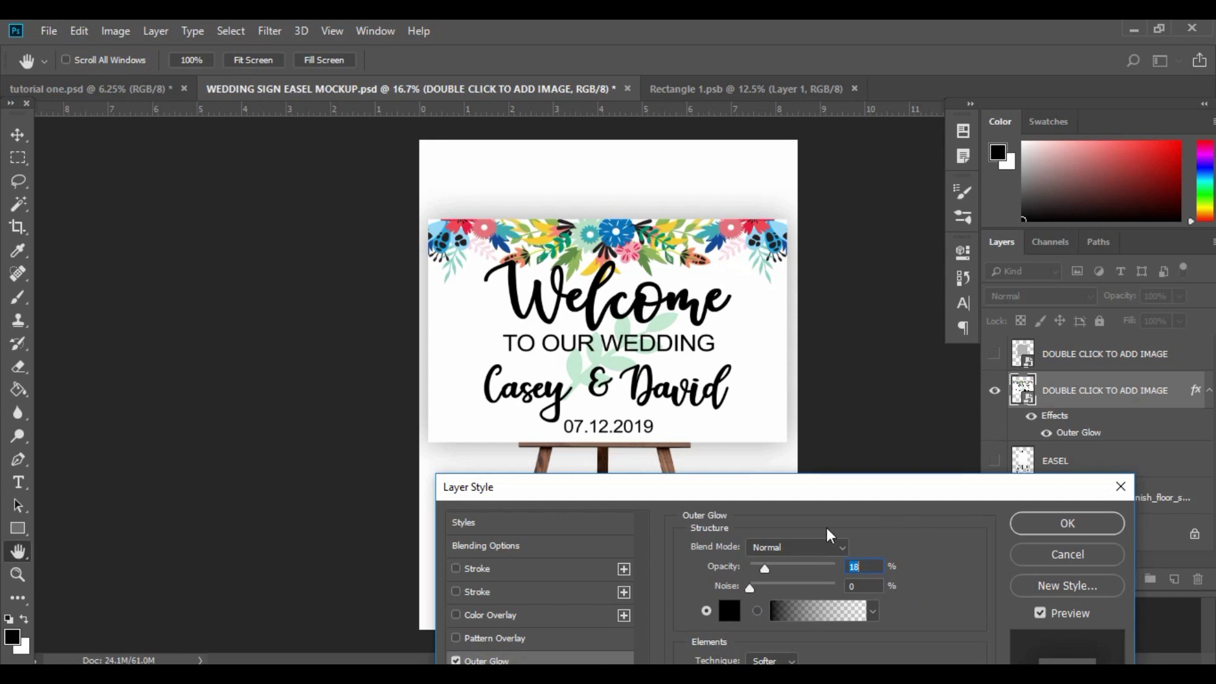
{"action": "left_click_drag", "start_coordinate": [845, 490], "coordinate": [859, 391]}
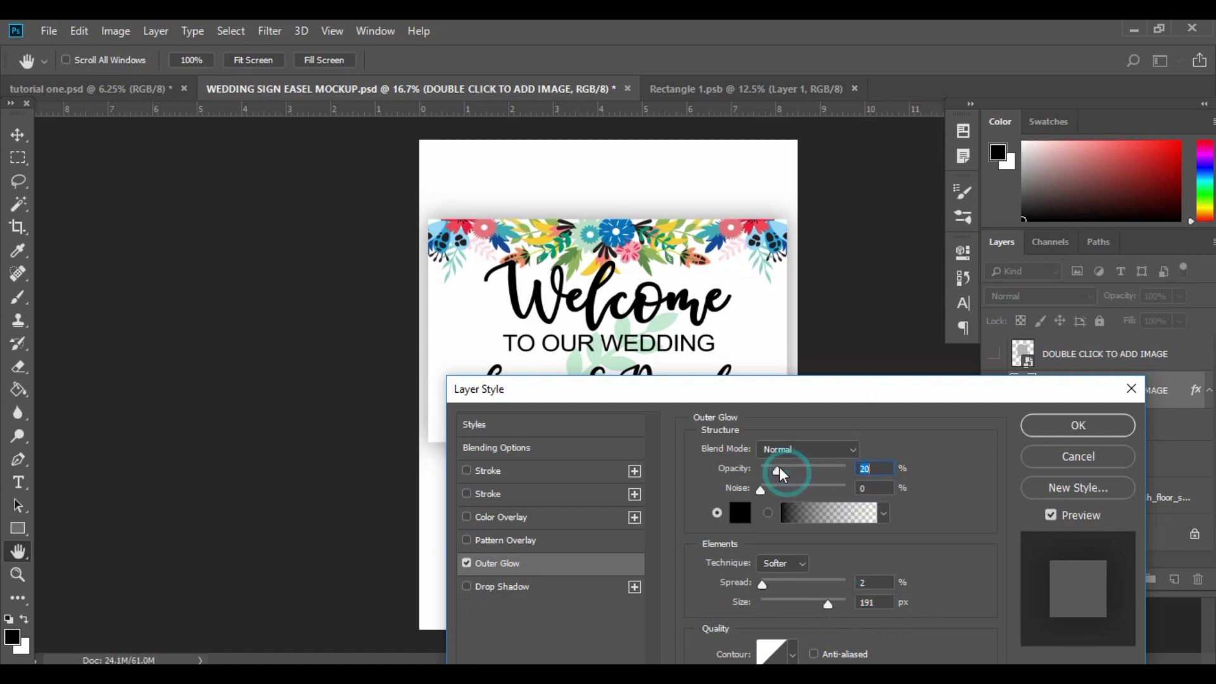
{"action": "left_click_drag", "start_coordinate": [779, 467], "coordinate": [791, 469]}
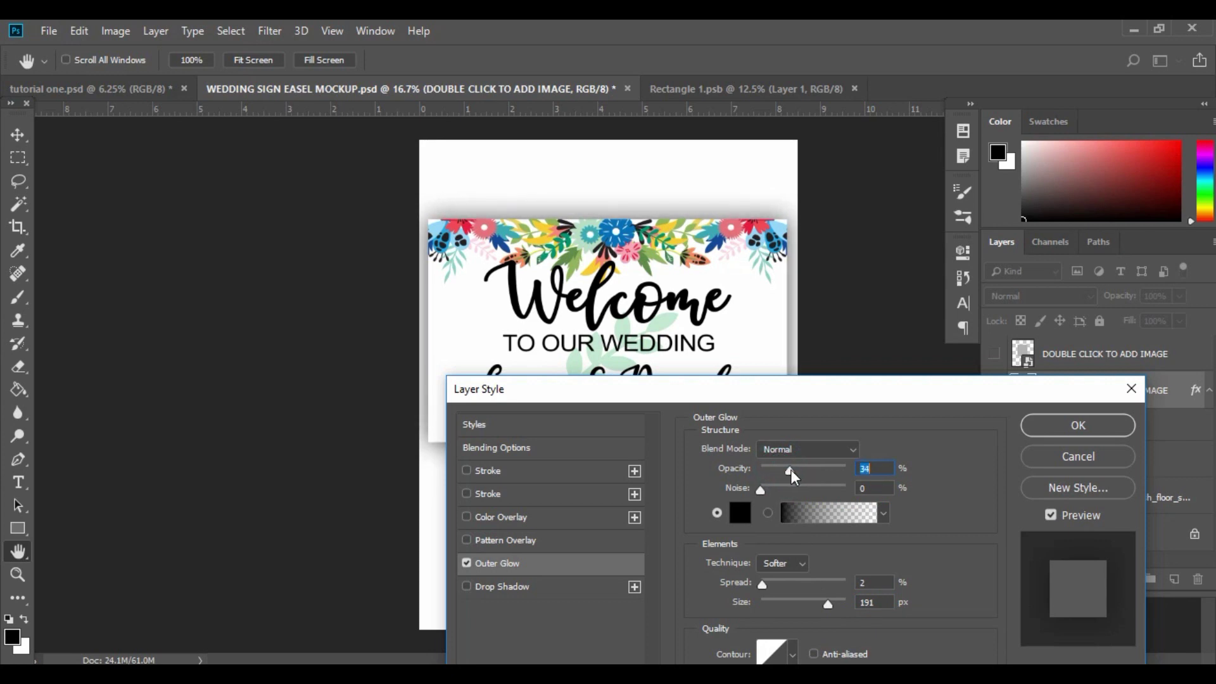
{"action": "left_click_drag", "start_coordinate": [828, 602], "coordinate": [794, 598]}
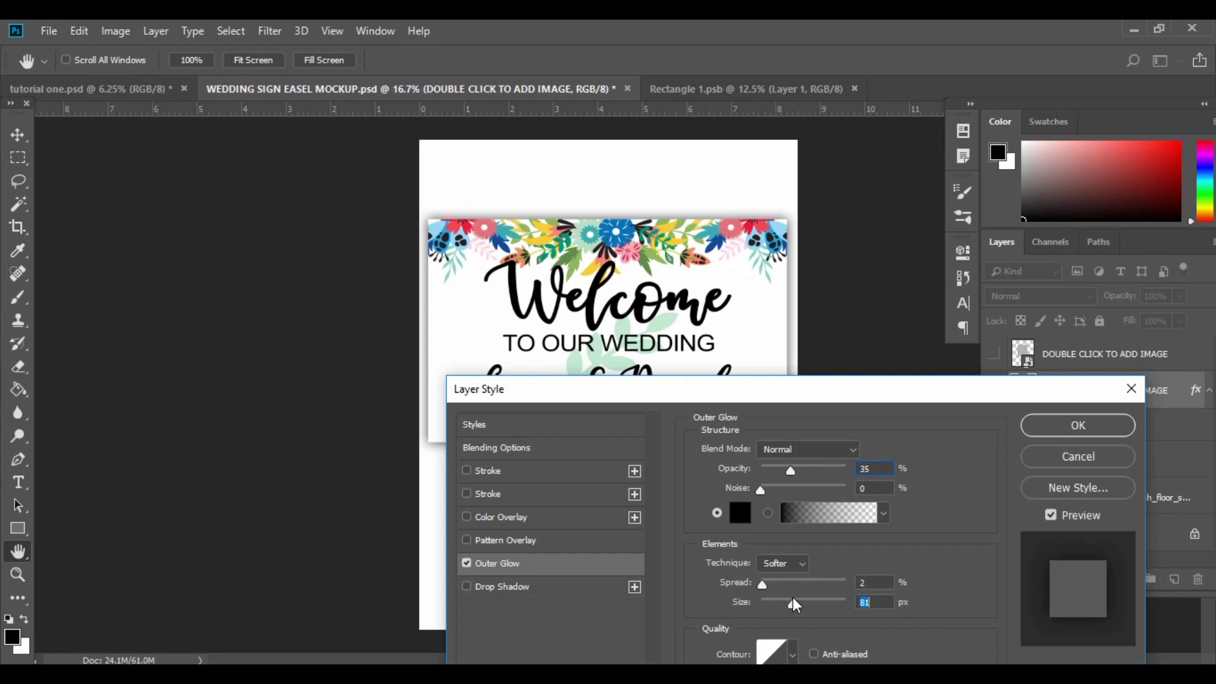
{"action": "left_click_drag", "start_coordinate": [793, 600], "coordinate": [788, 599]}
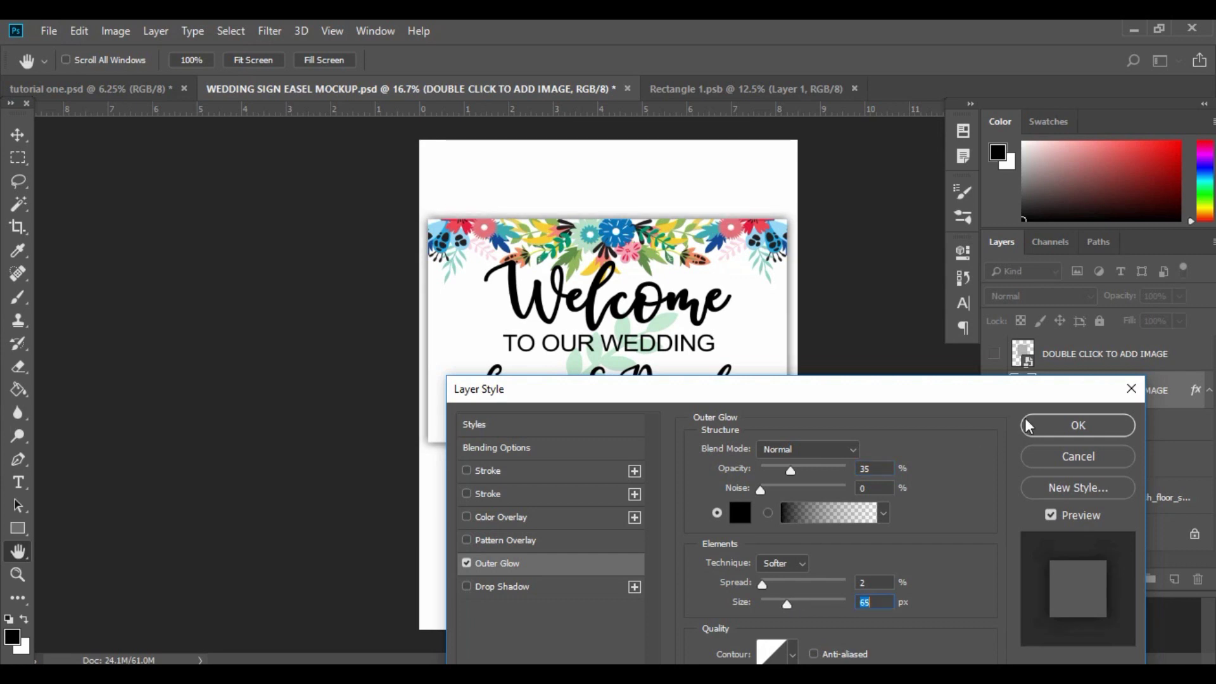
{"action": "left_click", "coordinate": [1100, 421]}
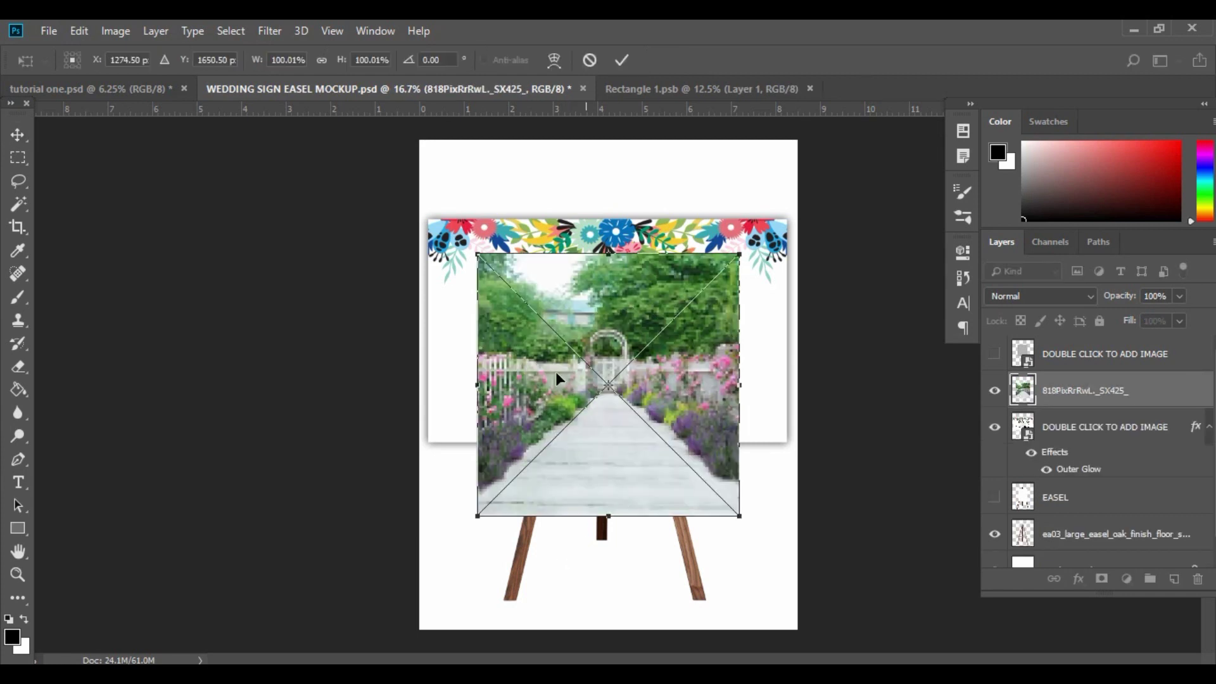
Enlarge the placed garden path photo to about 190% so it covers the canvas, and move its layer beneath the wooden easel.
{"action": "left_click_drag", "start_coordinate": [478, 515], "coordinate": [405, 623]}
{"action": "left_click_drag", "start_coordinate": [741, 250], "coordinate": [870, 142]}
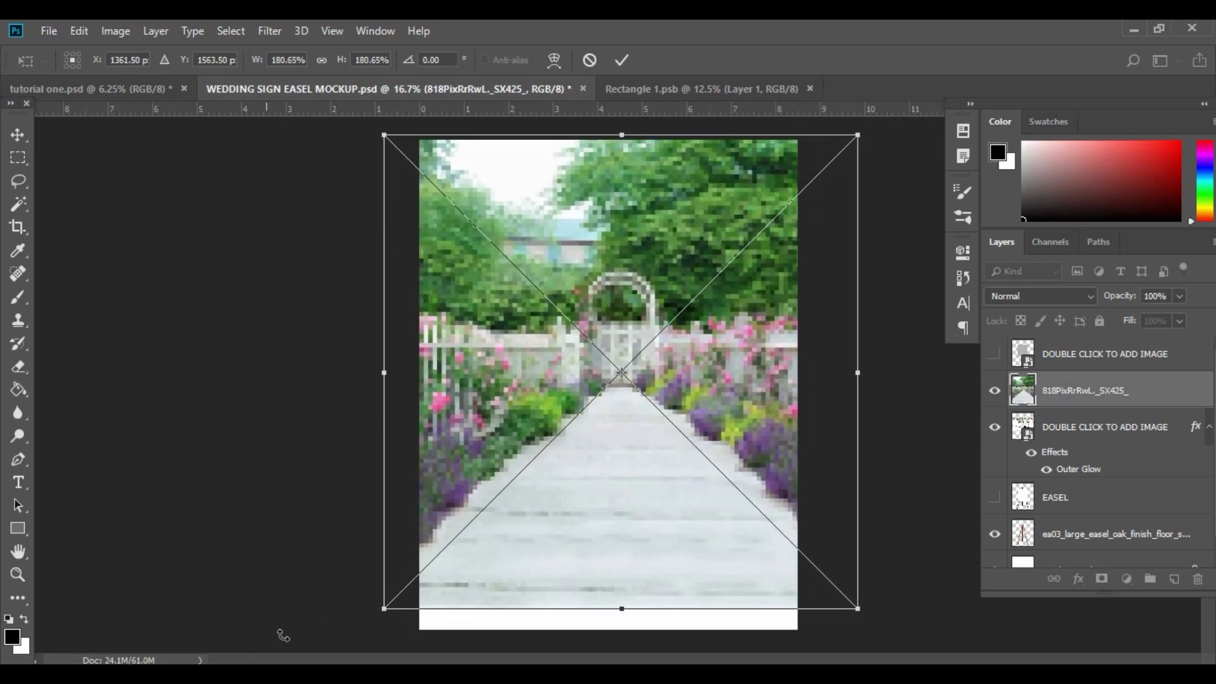
{"action": "left_click_drag", "start_coordinate": [384, 609], "coordinate": [360, 632]}
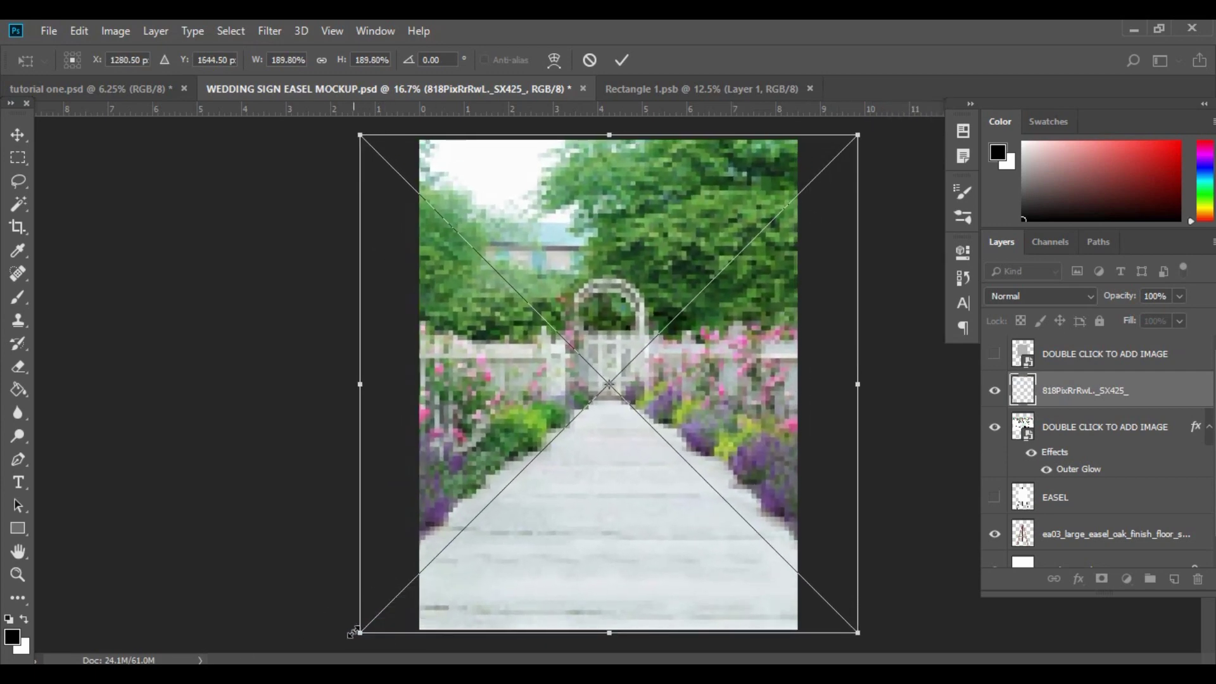
{"action": "key", "text": "Return"}
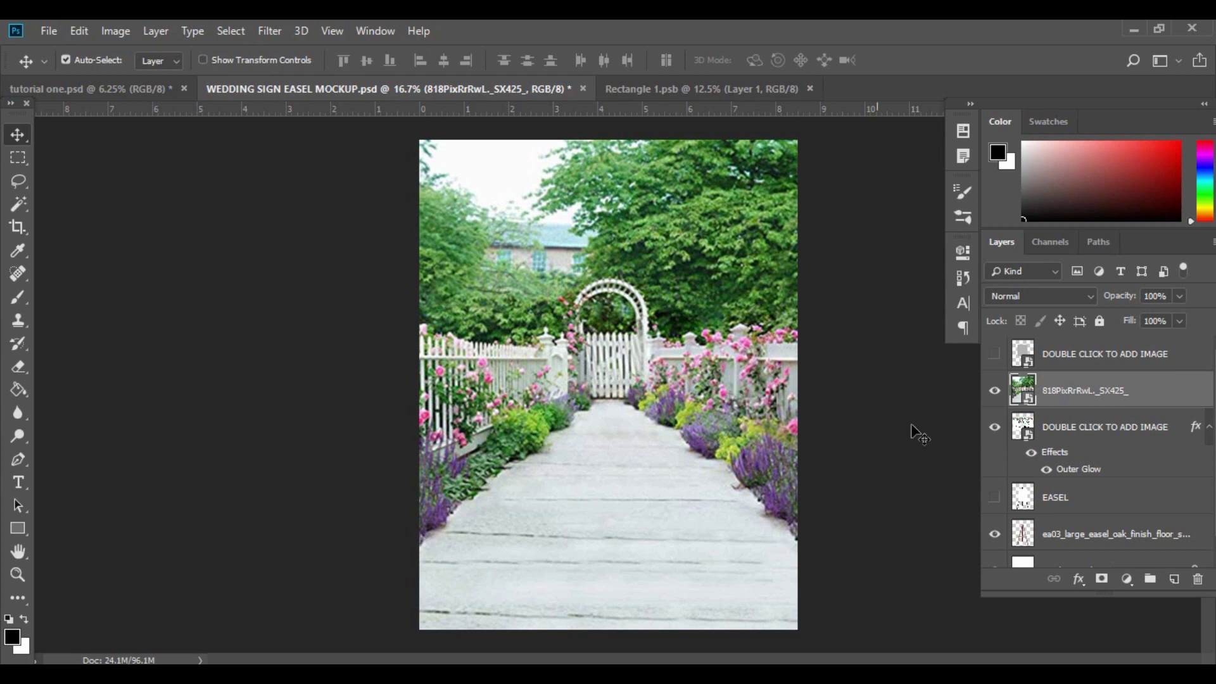
{"action": "left_click_drag", "start_coordinate": [1087, 395], "coordinate": [1056, 555]}
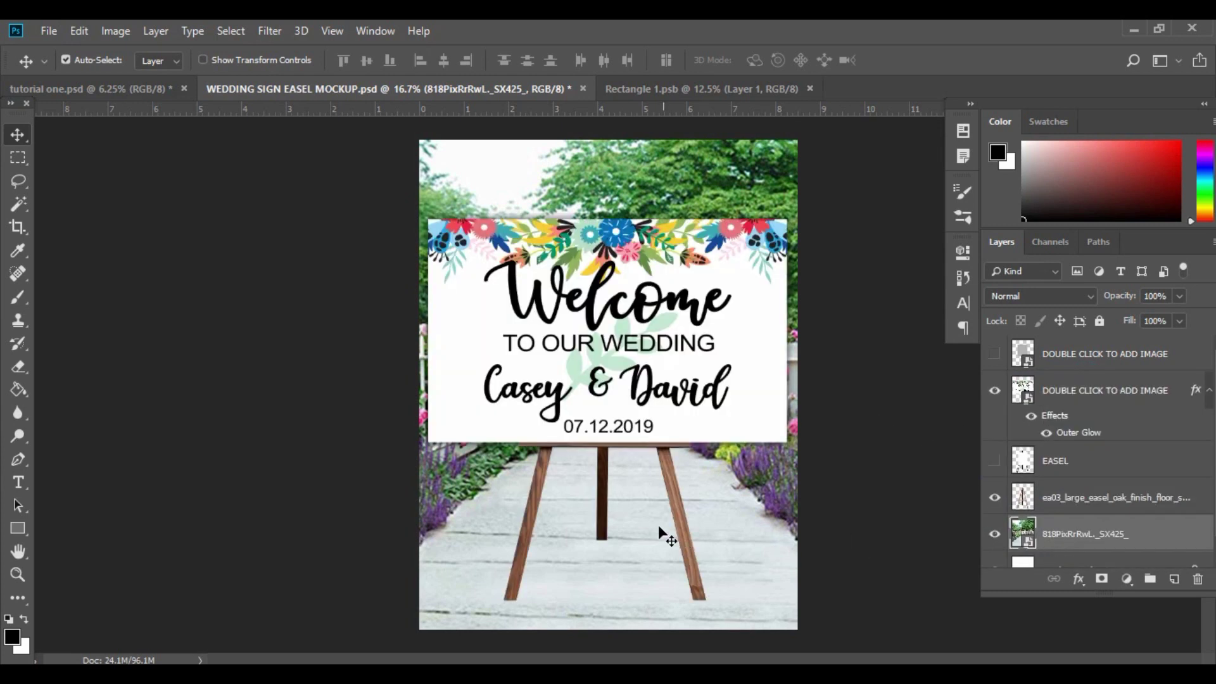